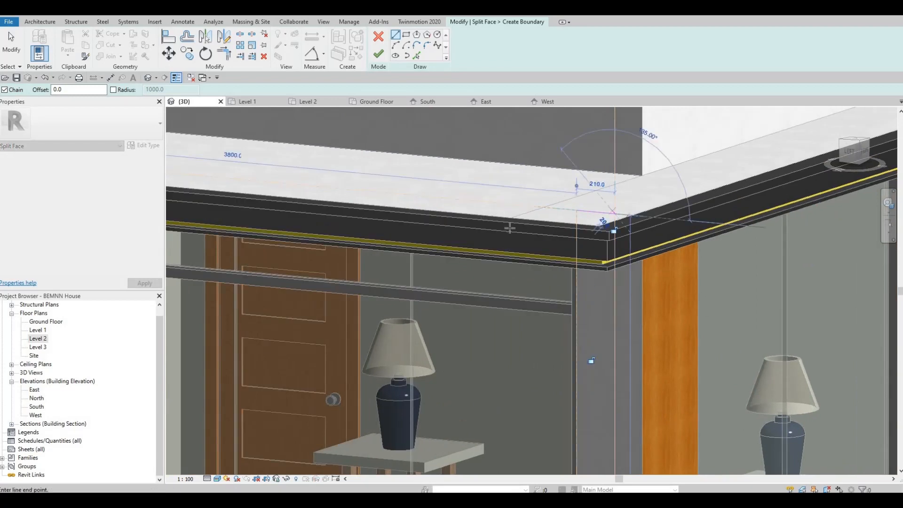
Step: Draw the short connecting line at the far end of the balcony wall face and finish the Split Face boundary
key(Escape)
middle_drag(690, 227, 581, 200)
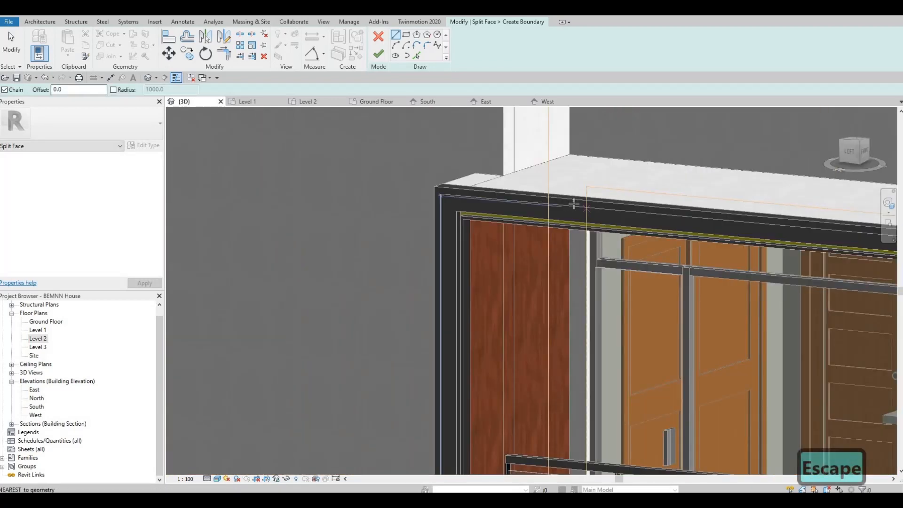
click(586, 186)
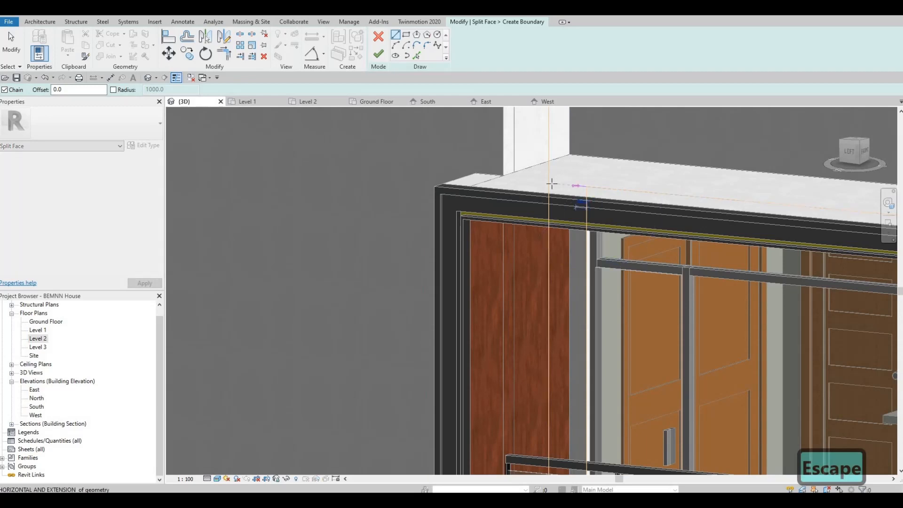
click(551, 184)
key(Escape)
scroll(532, 211, down, 3)
middle_drag(443, 282, 225, 317)
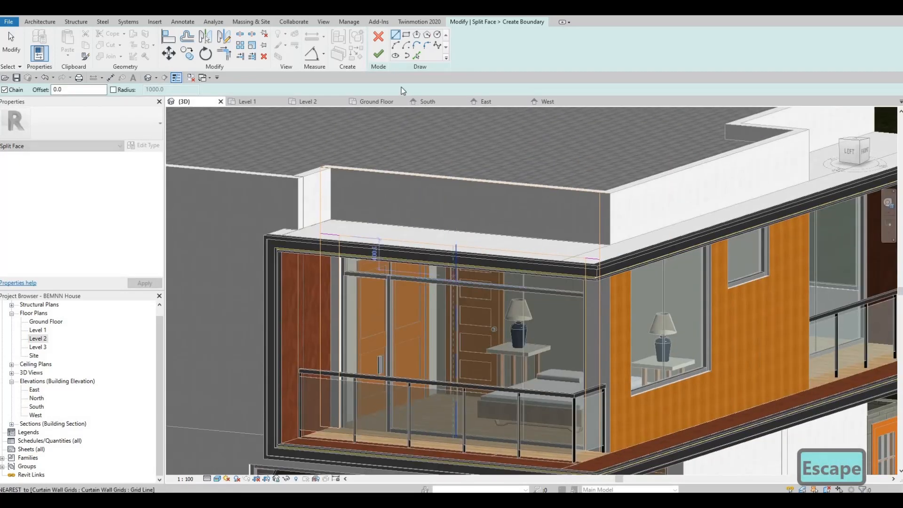
click(378, 55)
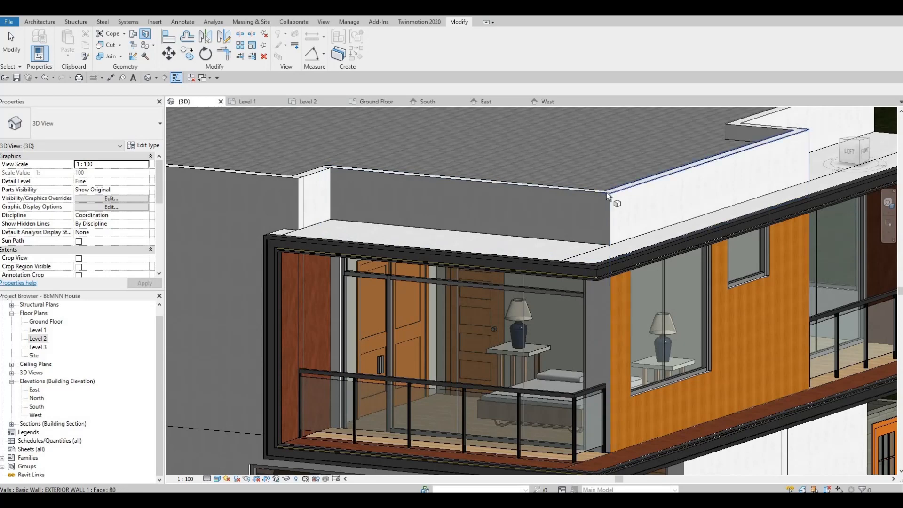
Step: Split the second face of the balcony's corner wall with a short boundary line at the parapet base, and finish the boundary
click(353, 41)
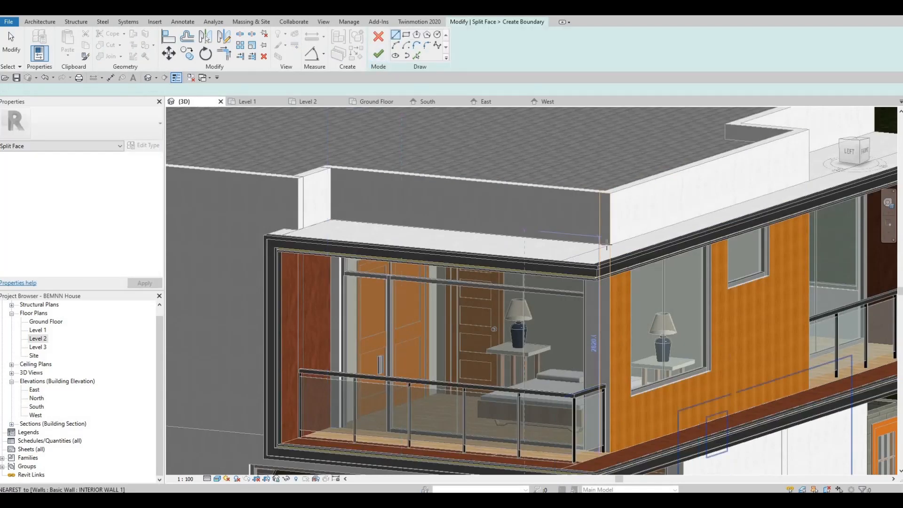
scroll(588, 259, up, 5)
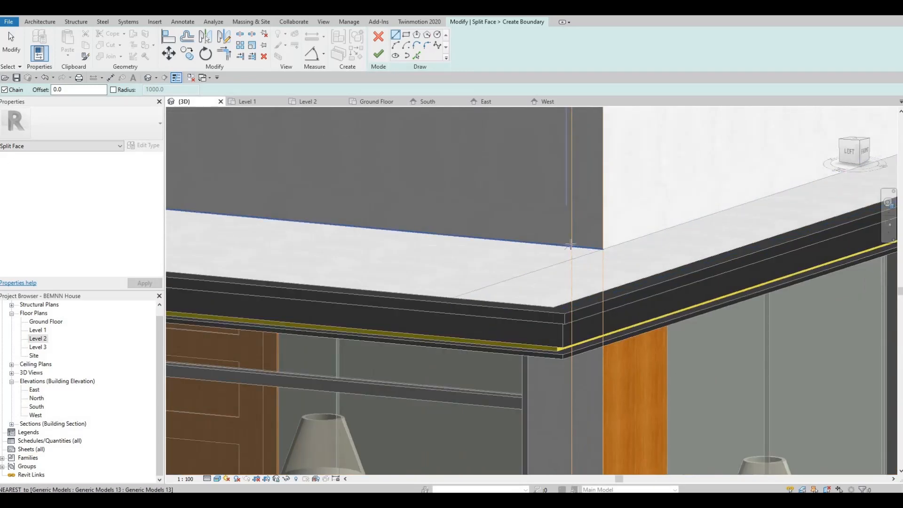
click(602, 249)
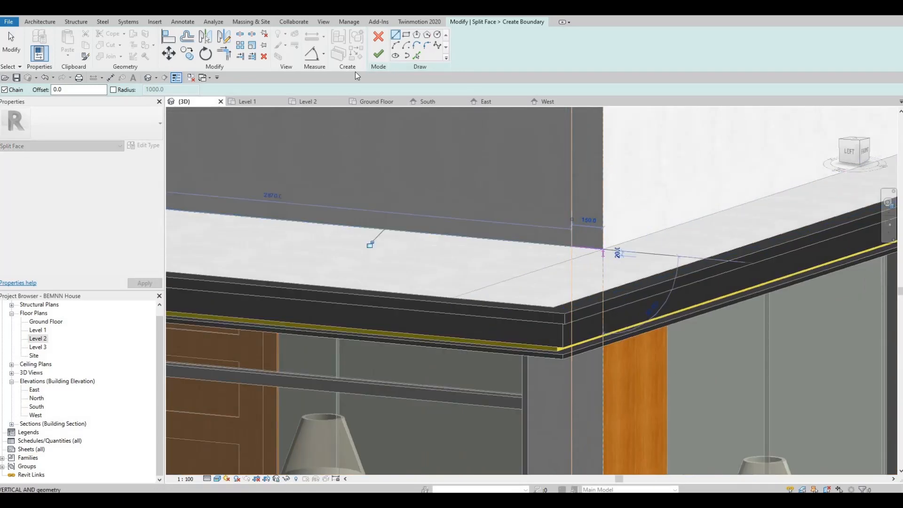
key(Escape)
key(Escape)
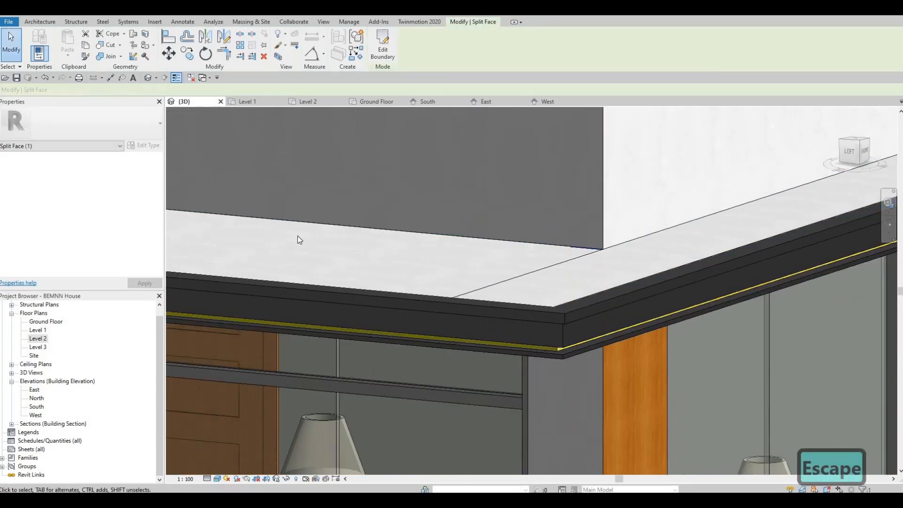
Step: Paint the two narrow faces of the balcony's corner wall with the Sash material
scroll(521, 314, down, 3)
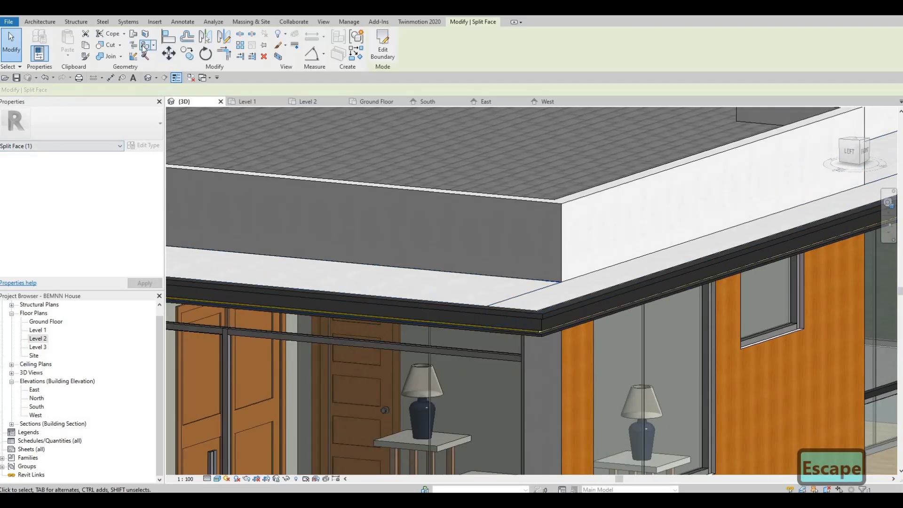
click(144, 47)
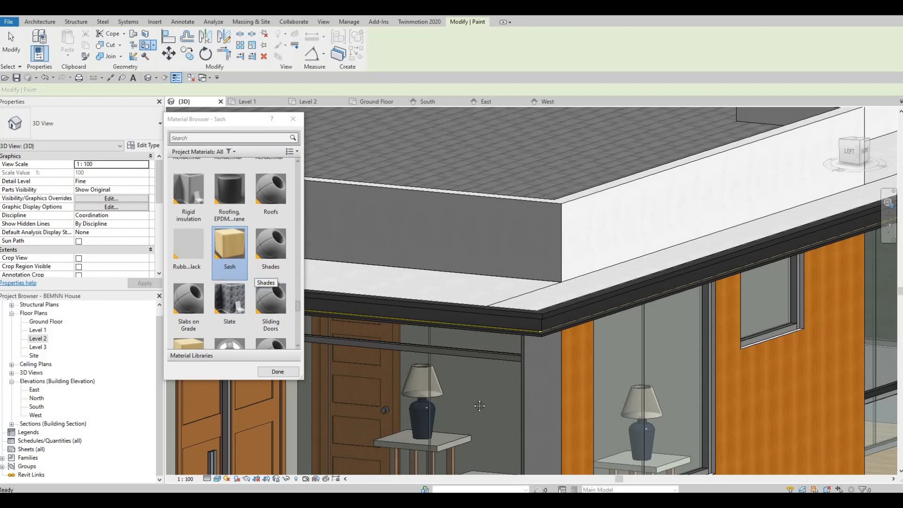
middle_drag(601, 322, 619, 275)
scroll(601, 324, down, 2)
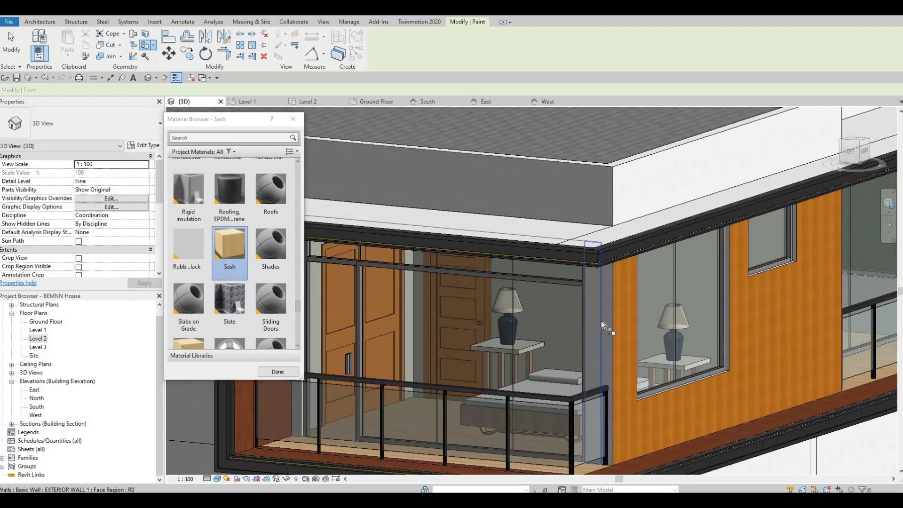
click(602, 324)
click(608, 325)
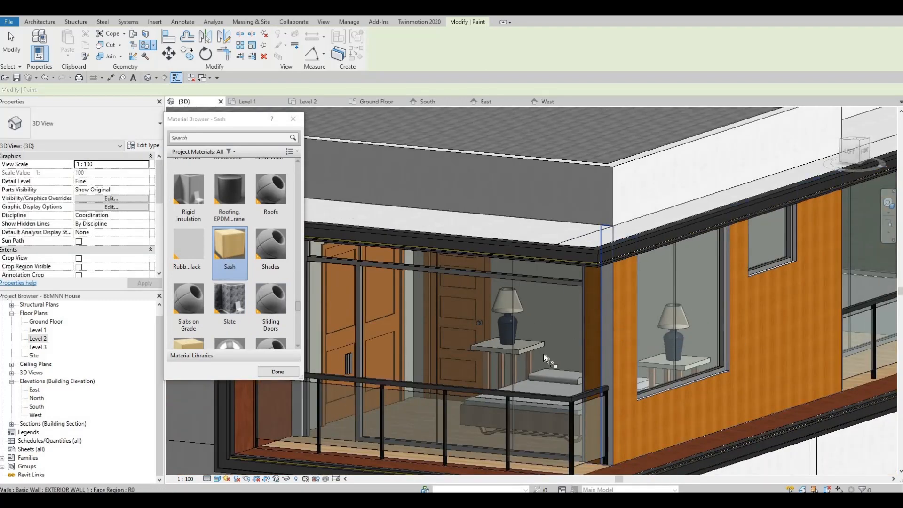
Step: Paint the narrow face region beside the balcony's mahogany side wall with Sash and exit the Paint tool
middle_drag(379, 313, 536, 351)
scroll(535, 352, down, 1)
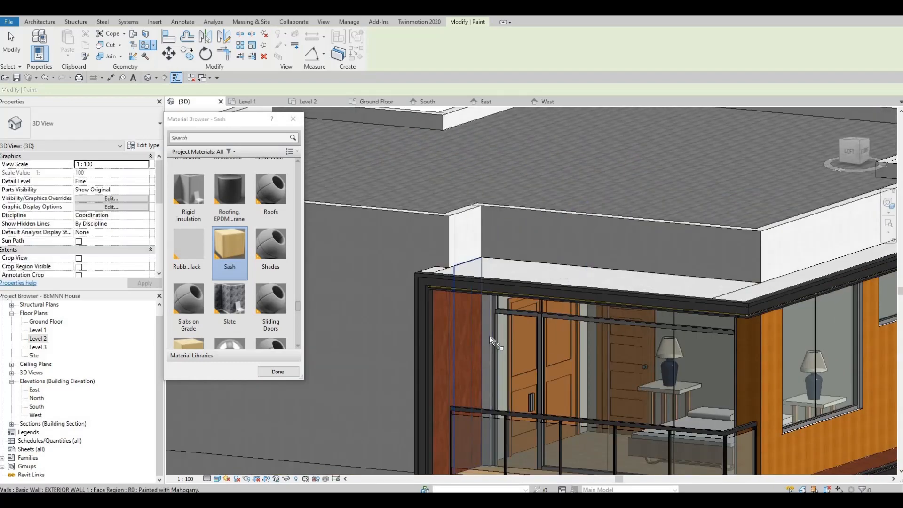
click(490, 340)
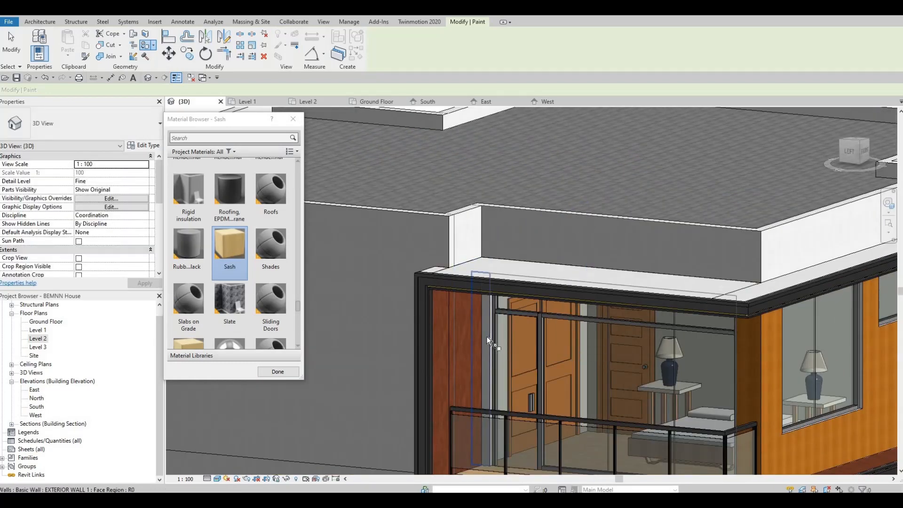
scroll(555, 337, down, 3)
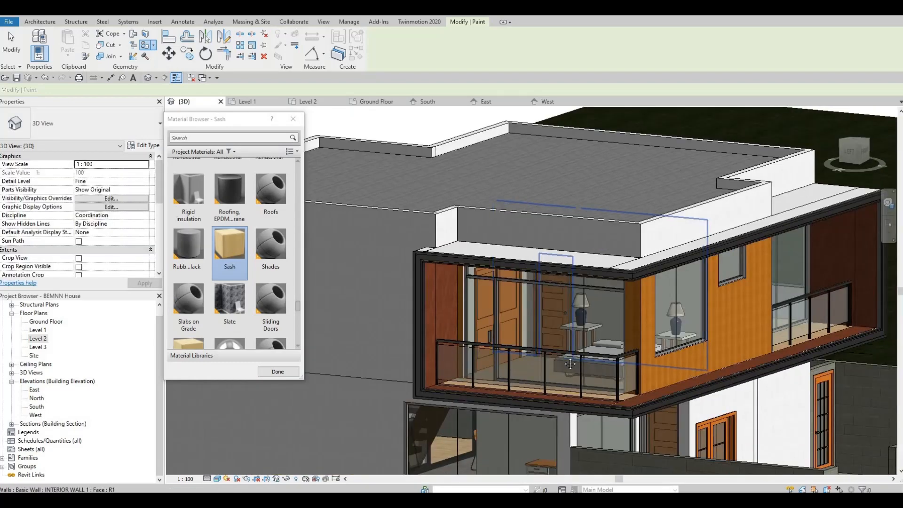
key(Escape)
key(Escape)
Step: Examine the house exterior from the side and the front, comparing the painted balcony with the unpainted ground-floor walls
scroll(558, 353, up, 1)
scroll(566, 348, down, 2)
shift+middle_drag(512, 343, 608, 272)
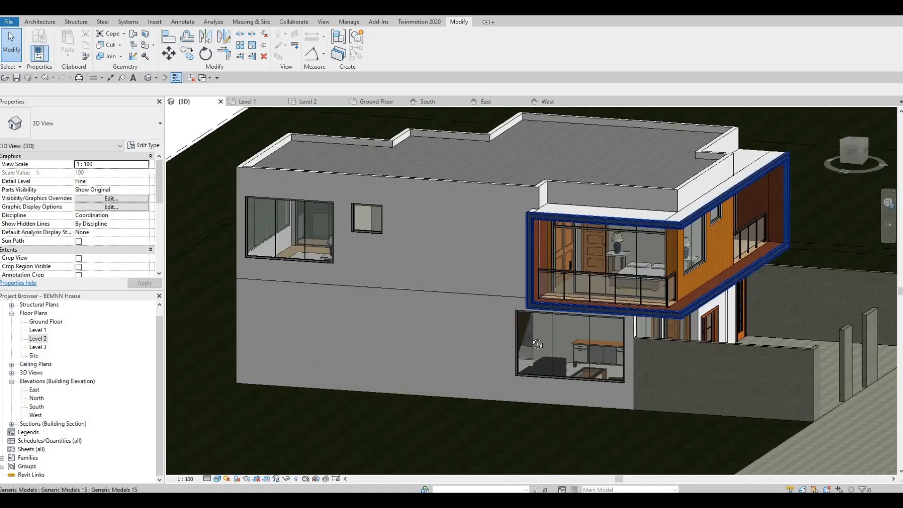
scroll(608, 271, up, 1)
shift+middle_drag(470, 348, 323, 405)
scroll(467, 324, down, 1)
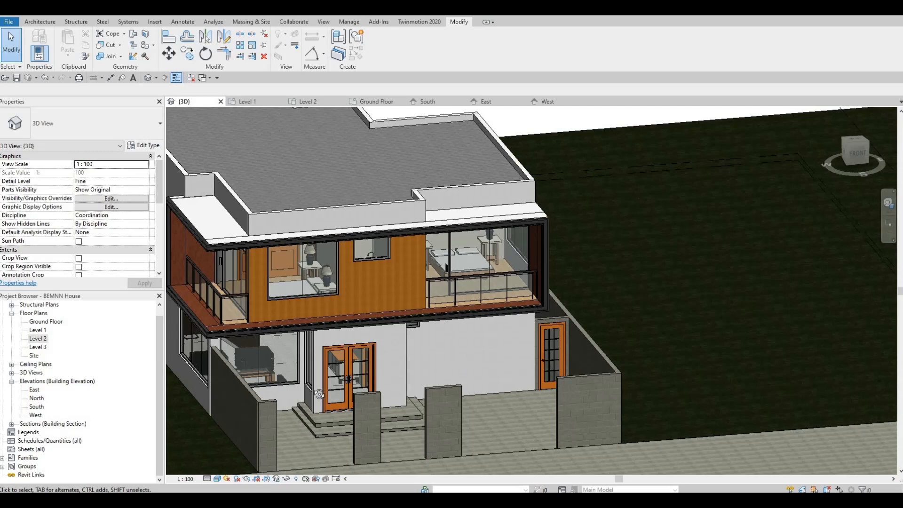
shift+middle_drag(318, 394, 401, 334)
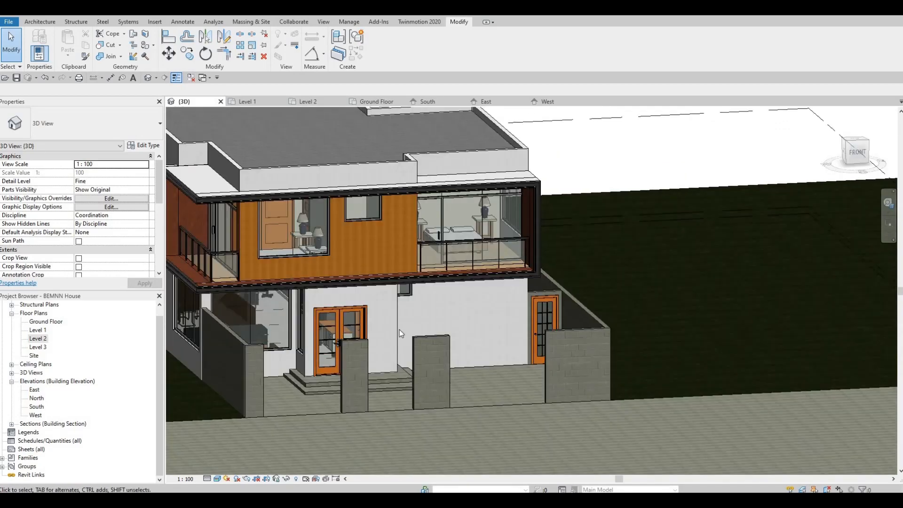
shift+middle_drag(285, 350, 419, 368)
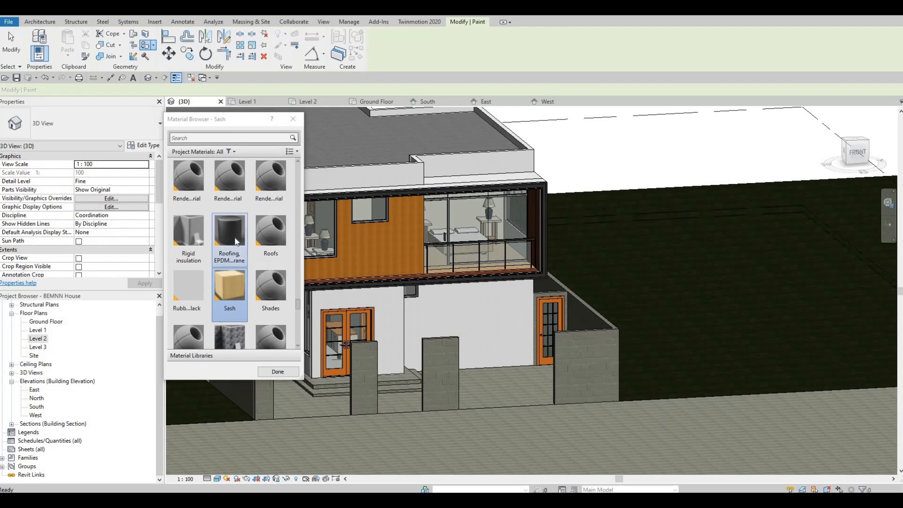
Step: Paint the low wall beneath the ground-floor window with the Roofing, EPDM material and the front wall beyond the entrance with Rubber_Gealan_Black
click(237, 242)
mouse_move(370, 393)
shift+middle_down()
mouse_move(420, 388)
mouse_move(365, 360)
mouse_move(411, 393)
mouse_move(383, 388)
mouse_move(270, 258)
shift+middle_up()
click(356, 380)
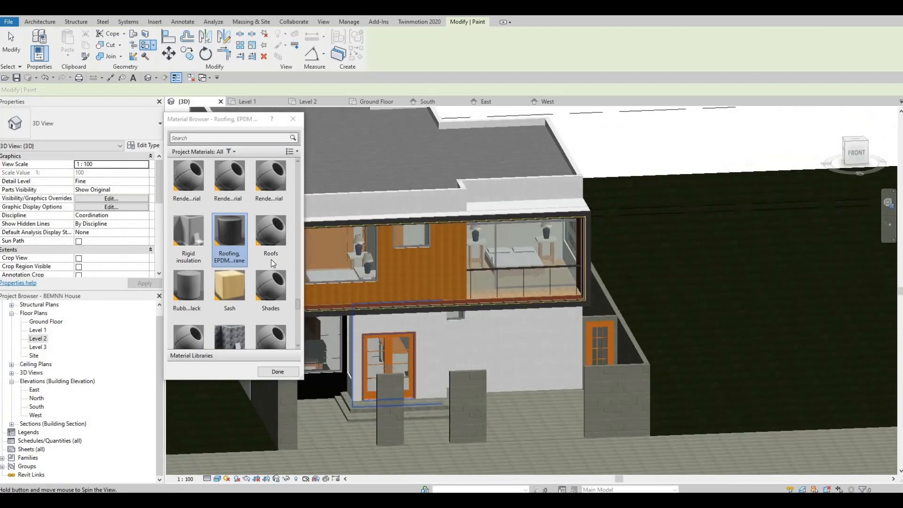
click(187, 281)
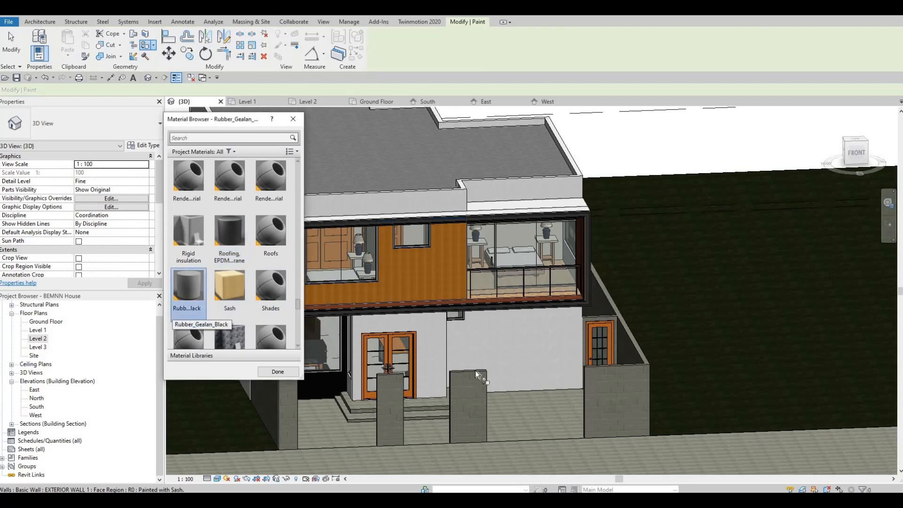
click(506, 362)
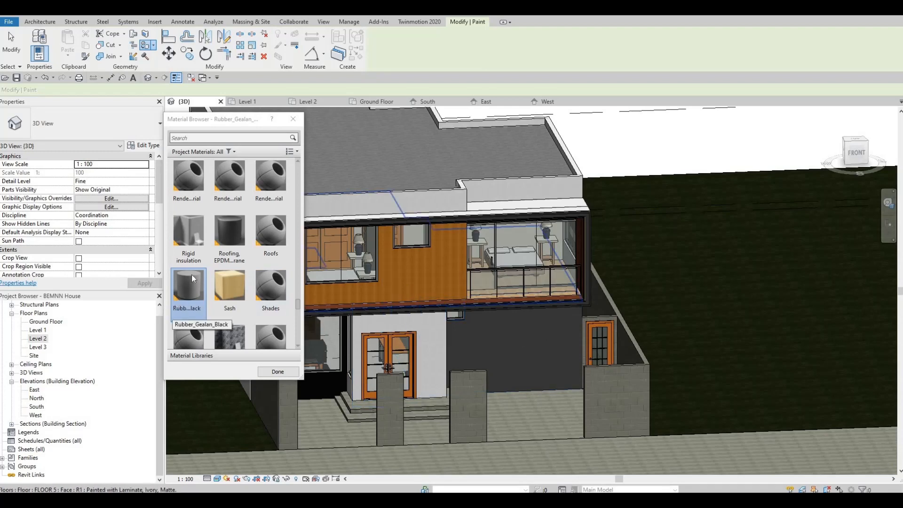
Step: Paint the entrance's window-side wall, the wall around the double door and its side return with Rigid insulation
click(189, 232)
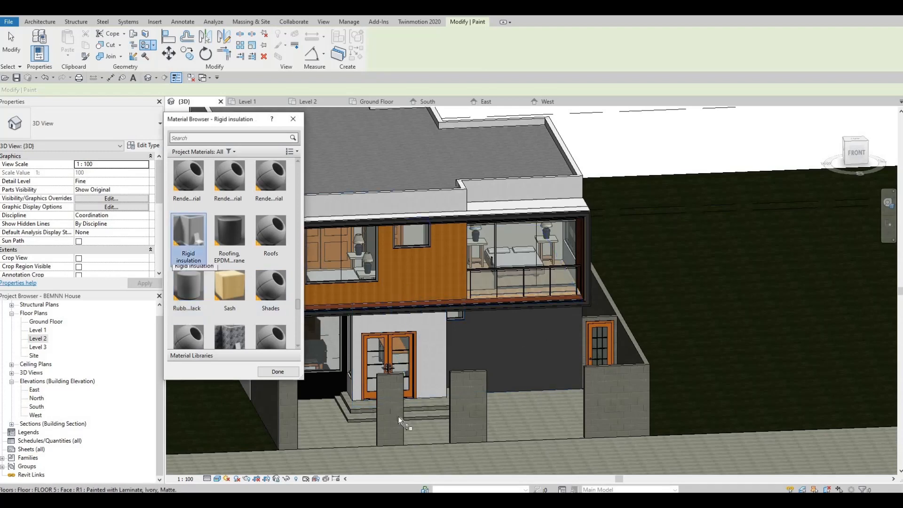
shift+middle_drag(469, 362, 491, 350)
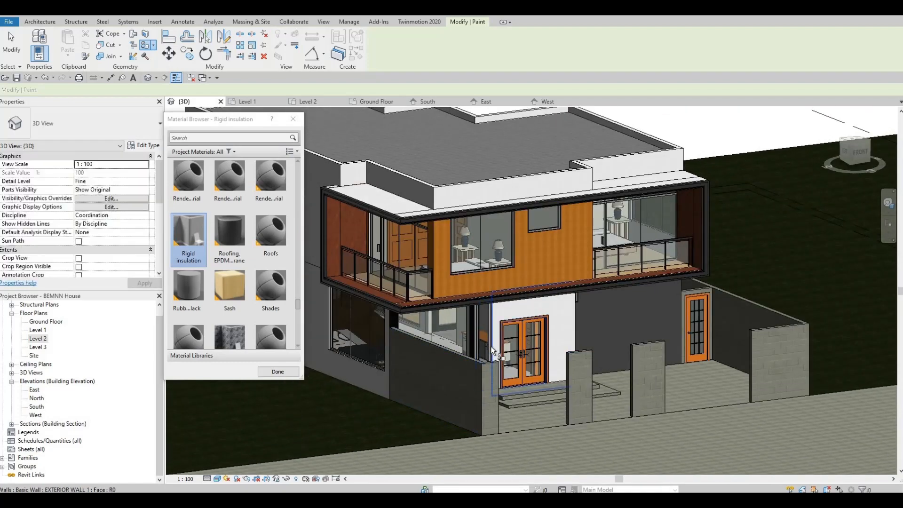
scroll(471, 377, up, 5)
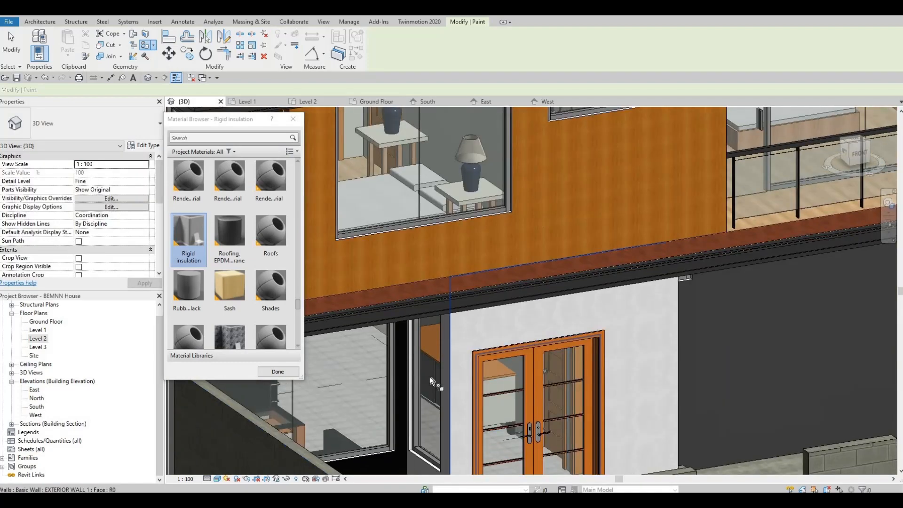
middle_drag(430, 470, 439, 374)
click(452, 375)
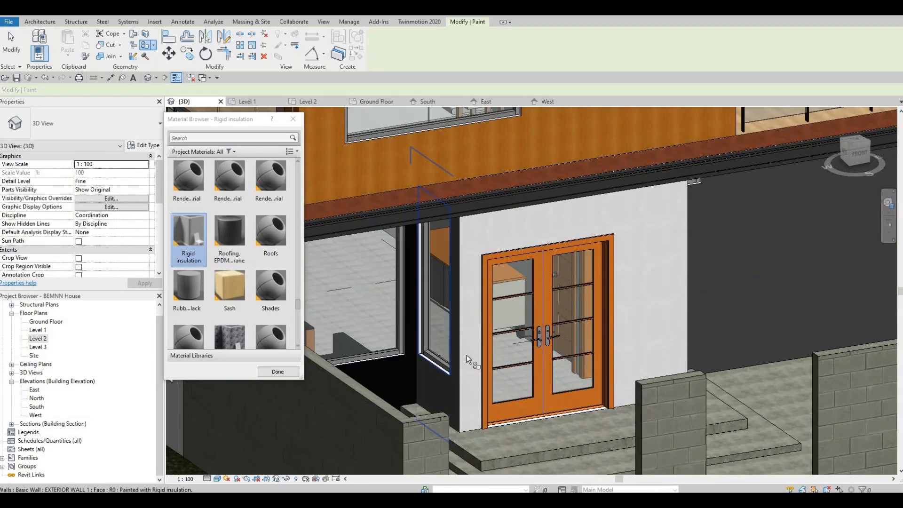
click(466, 354)
mouse_move(510, 377)
shift+middle_down()
mouse_move(521, 381)
mouse_move(542, 331)
mouse_move(435, 371)
mouse_move(447, 357)
shift+middle_up()
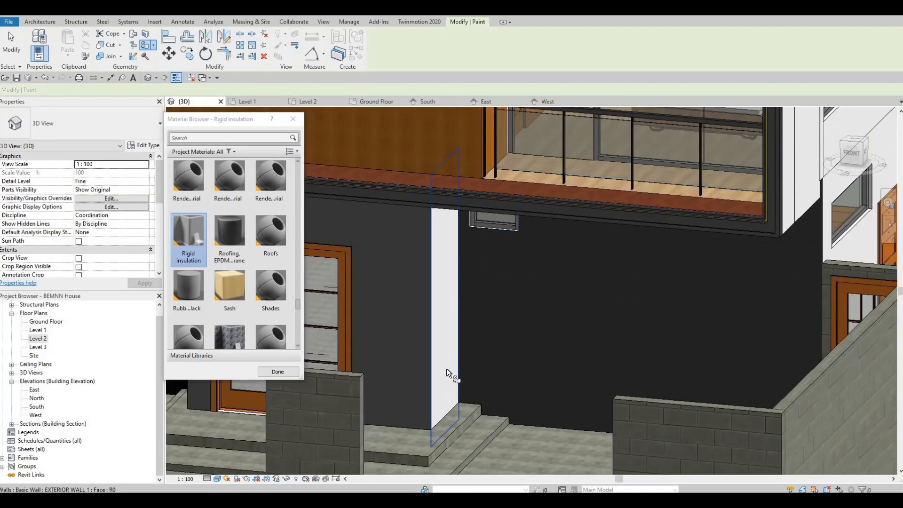
click(447, 390)
Step: Inspect the painted entrance walls and the window edges up close, and exit the Paint tool
shift+middle_drag(447, 392, 489, 378)
scroll(488, 377, down, 3)
scroll(559, 302, up, 2)
middle_drag(514, 343, 507, 397)
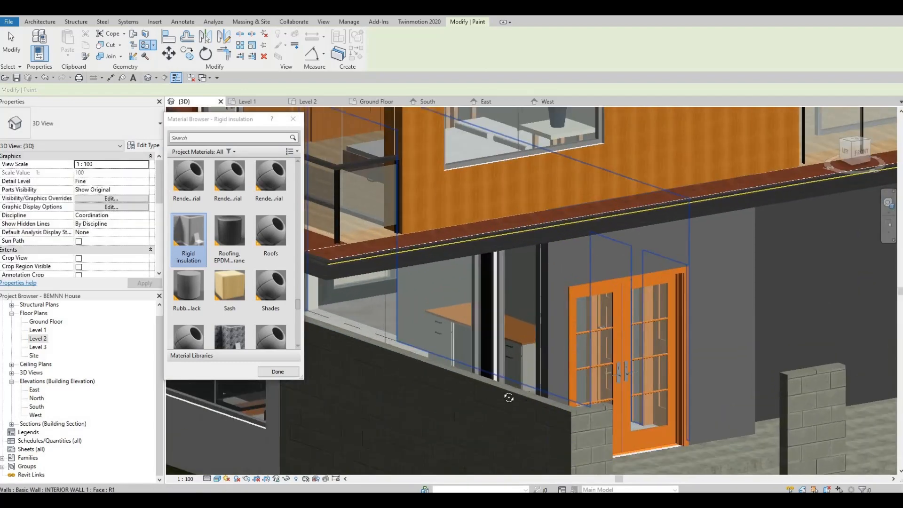
scroll(508, 397, up, 3)
shift+middle_drag(579, 400, 347, 438)
scroll(540, 244, down, 2)
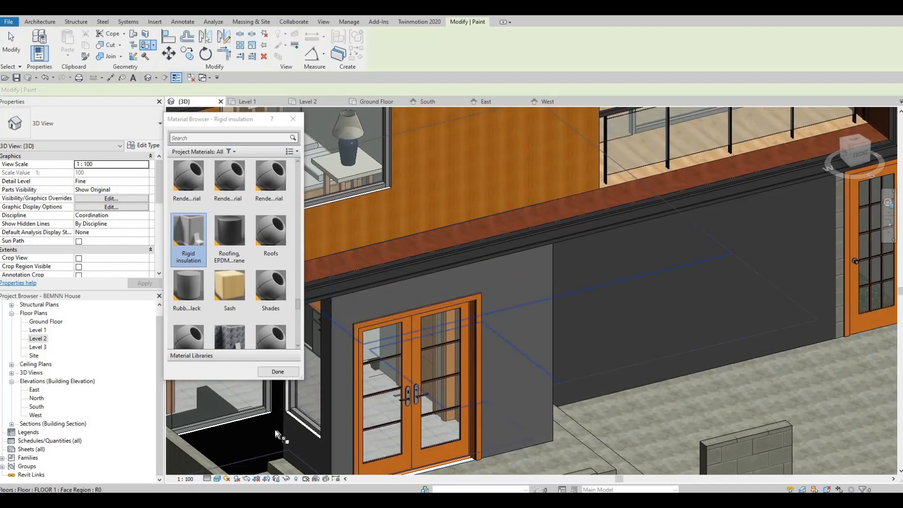
scroll(293, 419, up, 3)
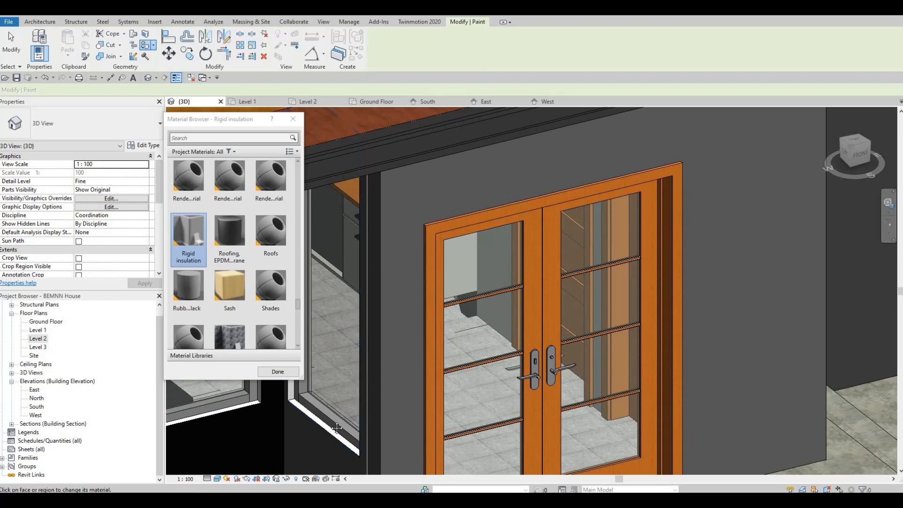
shift+middle_drag(371, 394, 652, 286)
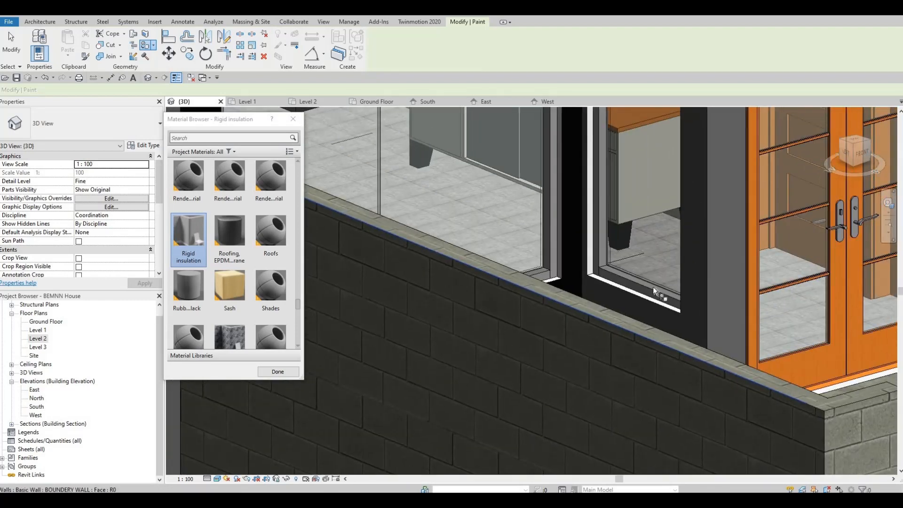
scroll(652, 288, up, 1)
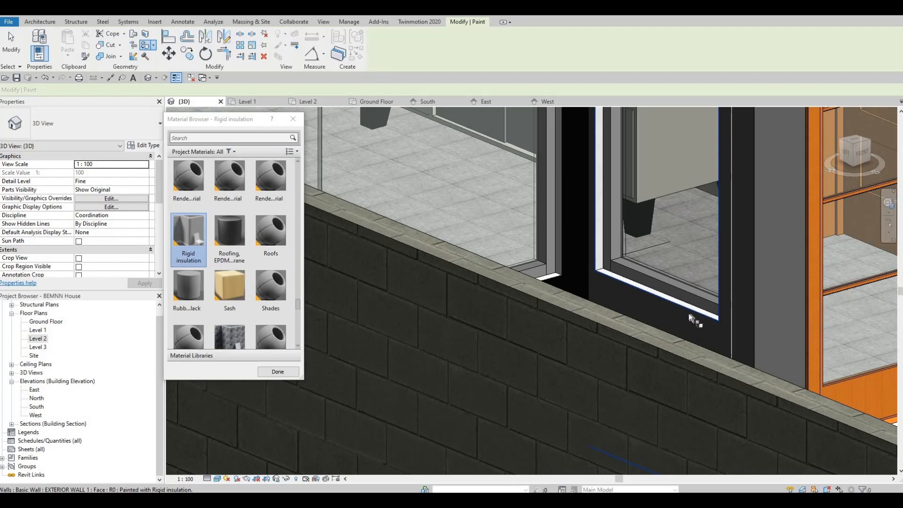
shift+middle_drag(677, 344, 472, 275)
scroll(474, 279, down, 3)
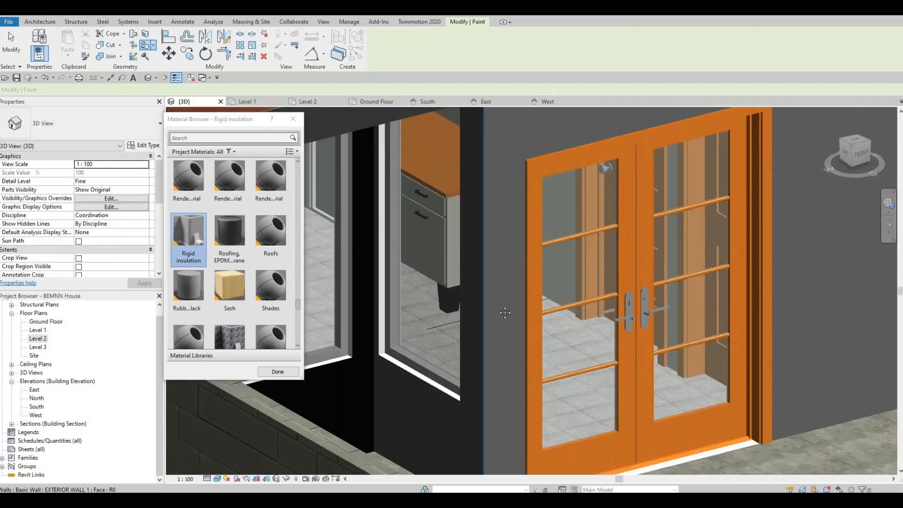
middle_drag(482, 322, 420, 332)
key(Escape)
key(Escape)
scroll(537, 292, down, 1)
mouse_move(521, 400)
middle_down()
mouse_move(554, 308)
mouse_move(527, 328)
mouse_move(492, 318)
mouse_move(468, 270)
middle_up()
scroll(526, 328, down, 1)
scroll(468, 270, up, 1)
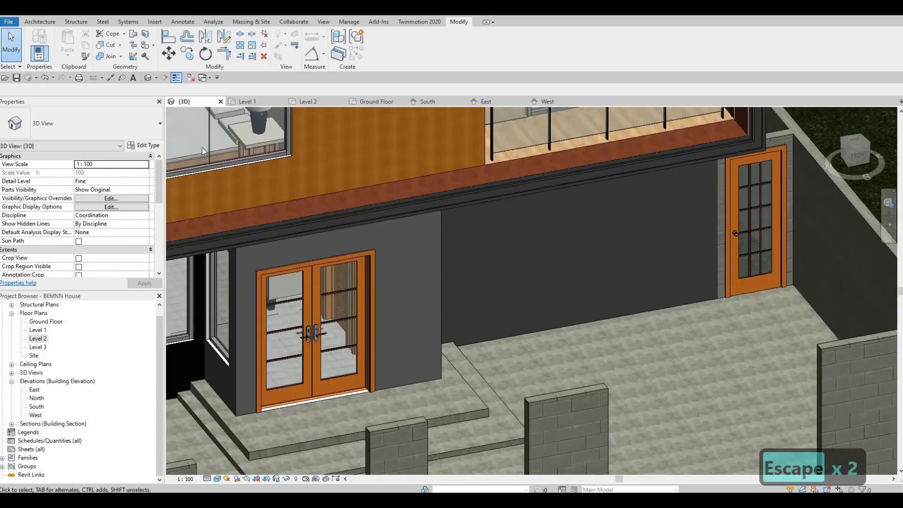
Step: Start a wall reveal and set its type's profile to M_Reveal-Brick Course : 1 Brick
click(38, 22)
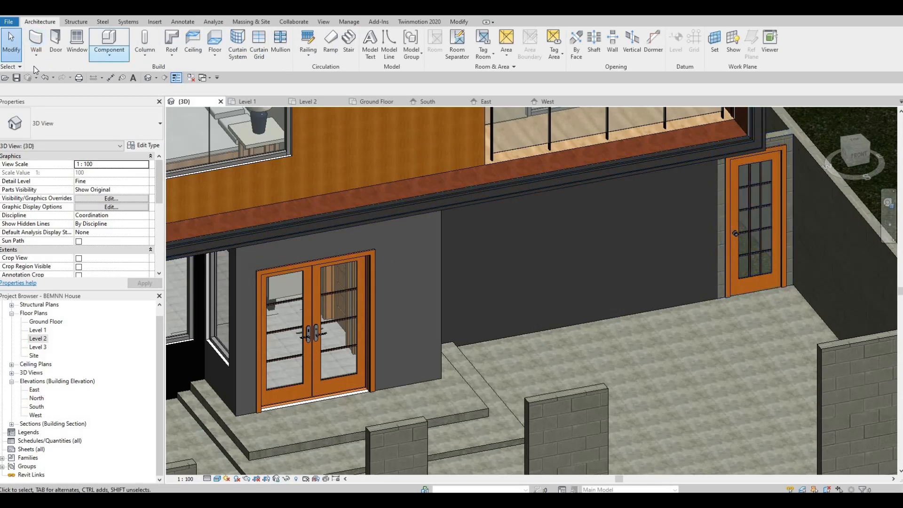
click(36, 54)
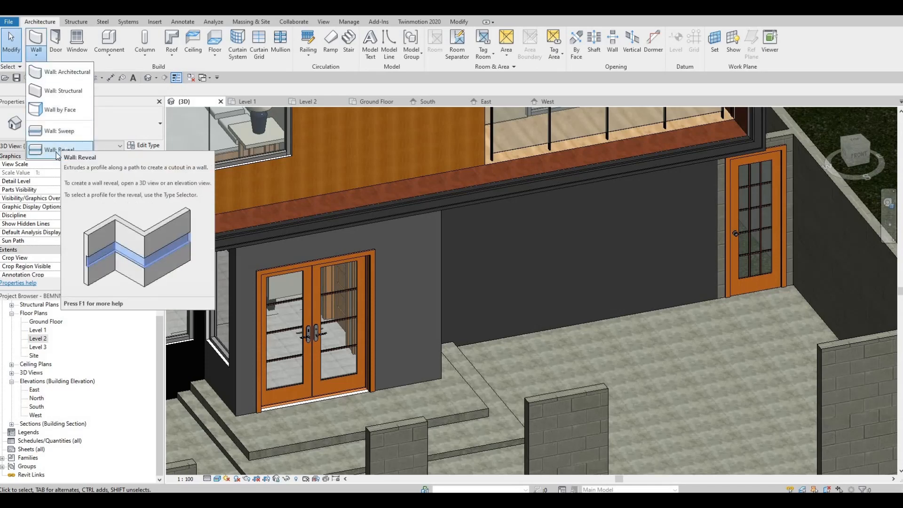
click(58, 150)
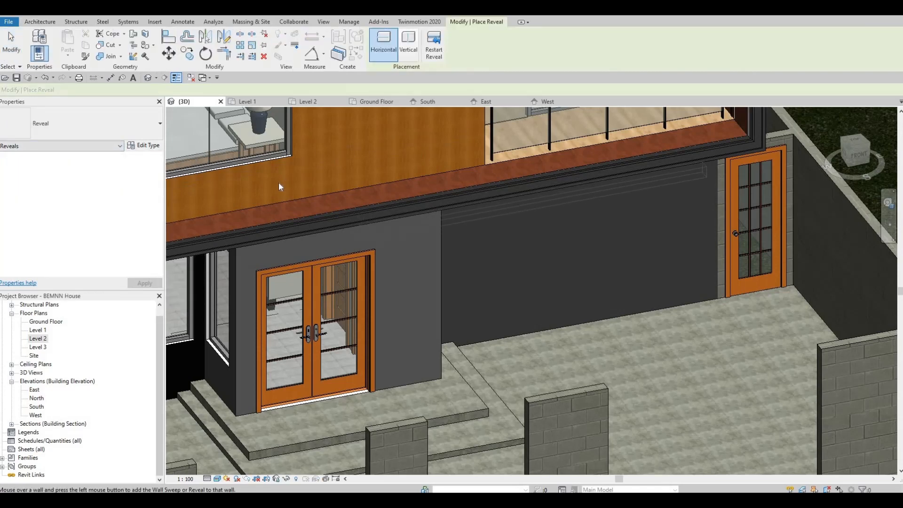
click(160, 146)
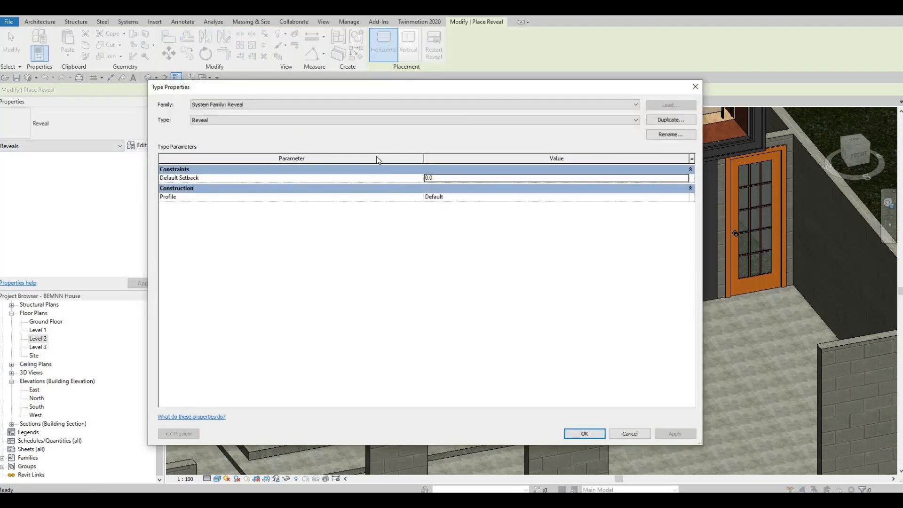
click(670, 197)
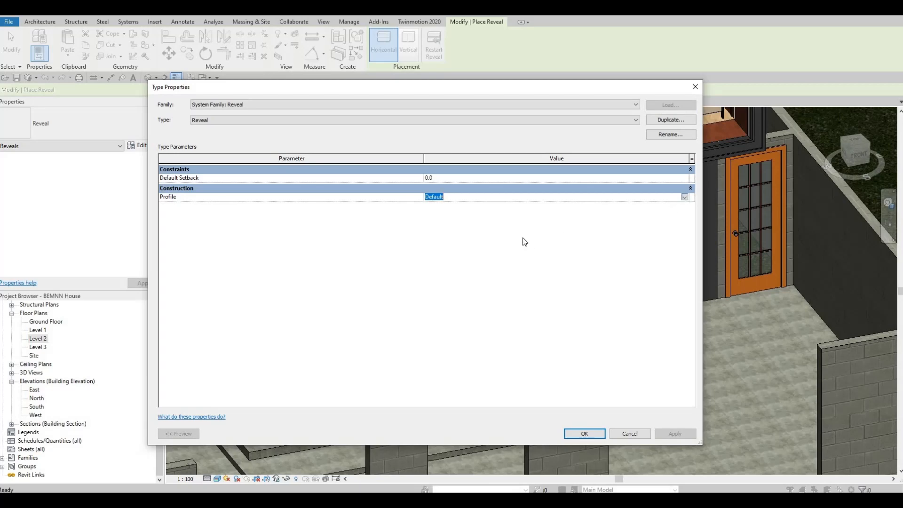
click(493, 220)
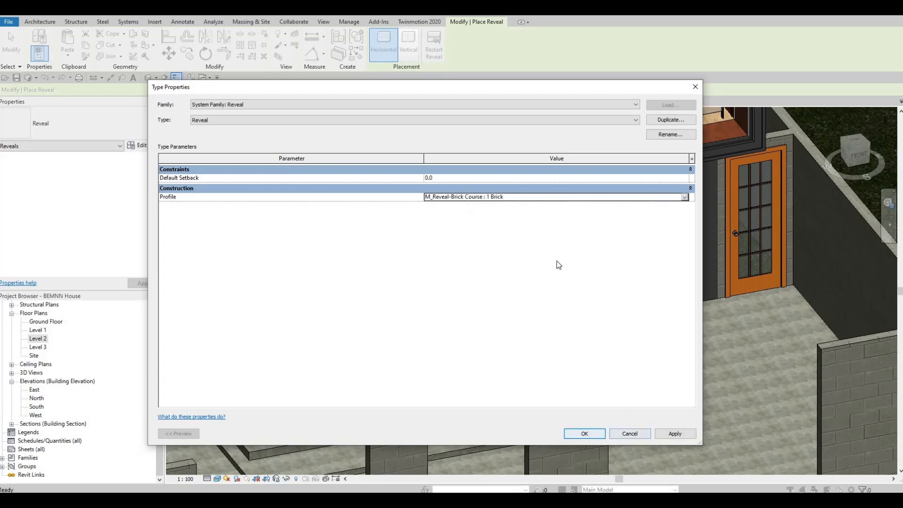
key(Return)
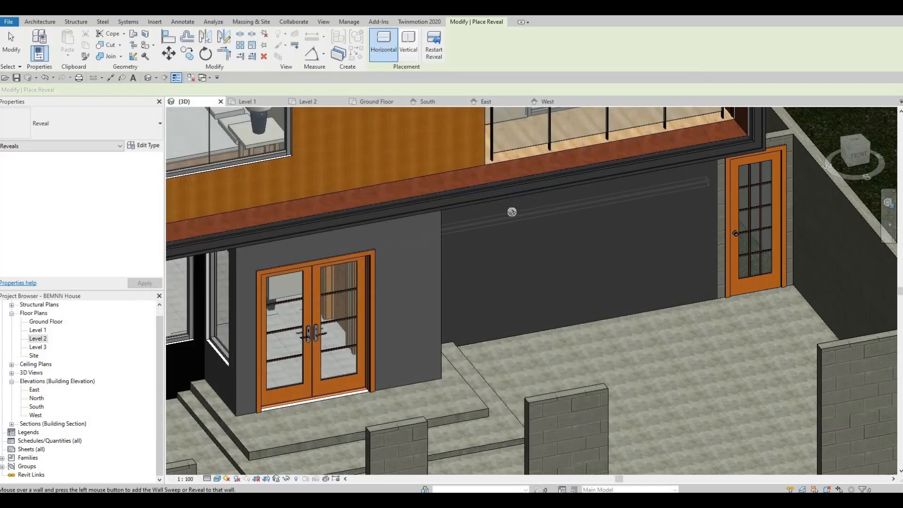
Step: Place a horizontal reveal across the upper part of the dark front wall between the entrance and the side door
click(512, 213)
key(Escape)
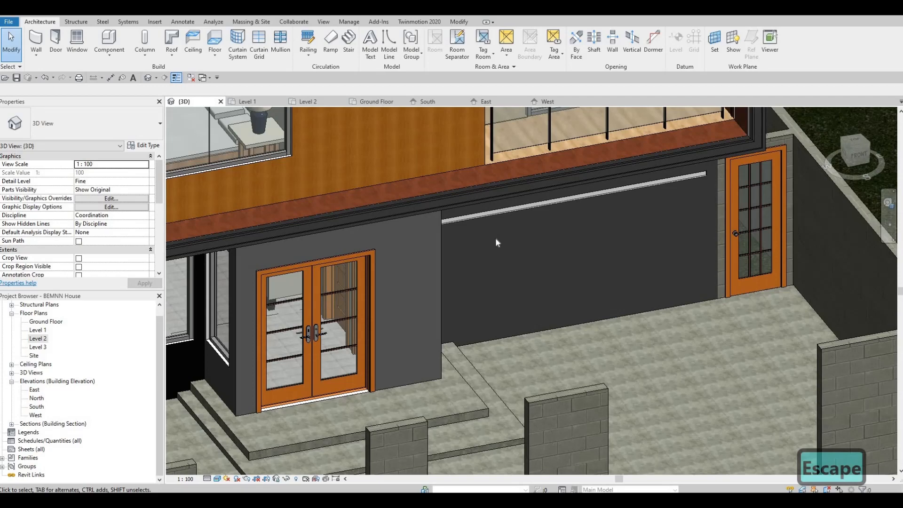
shift+middle_drag(456, 191, 426, 184)
middle_drag(427, 184, 426, 227)
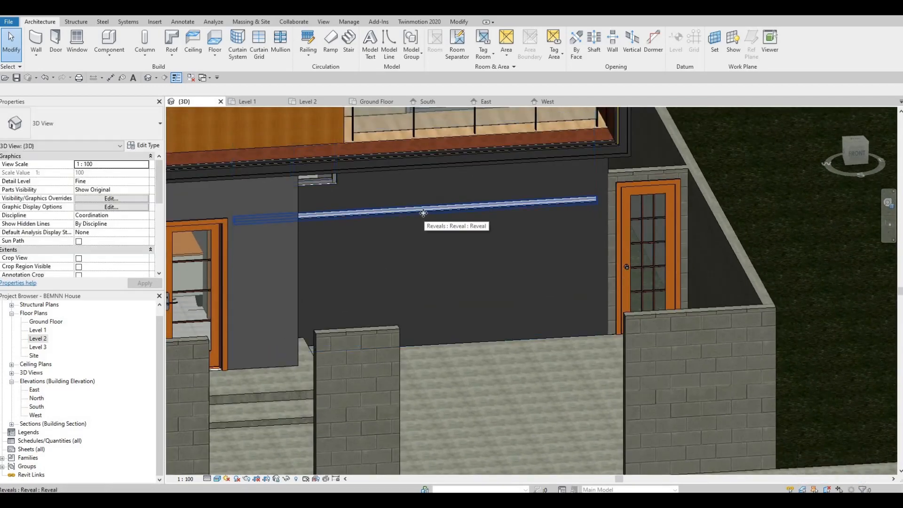
Step: Open the South elevation view to adjust the reveal's position
click(423, 213)
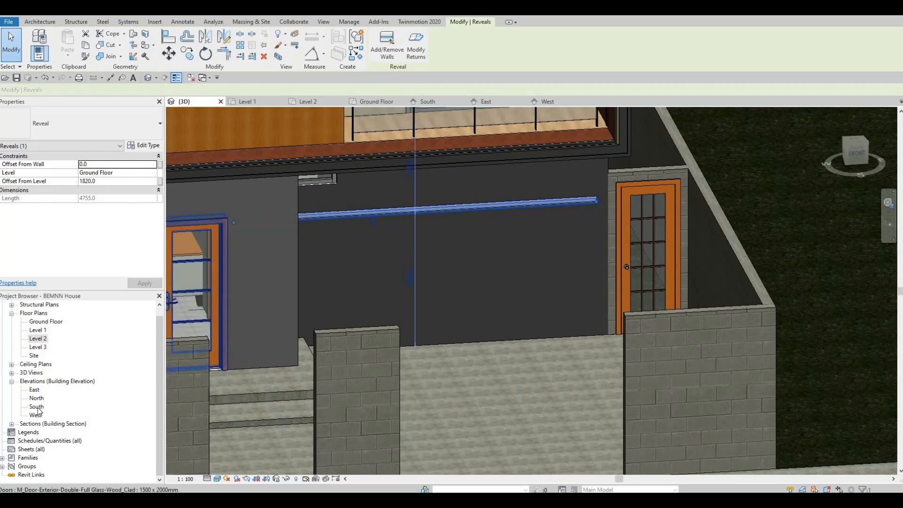
click(36, 406)
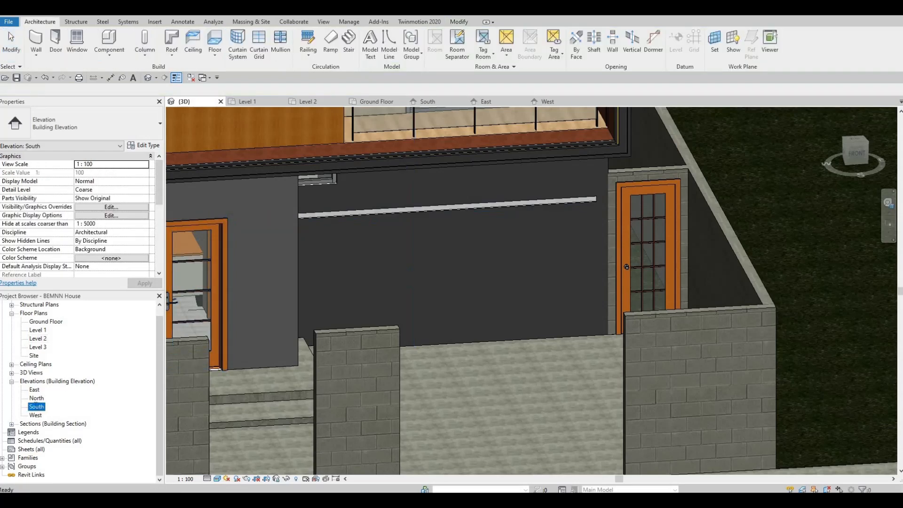
click(36, 407)
click(38, 399)
double_click(36, 406)
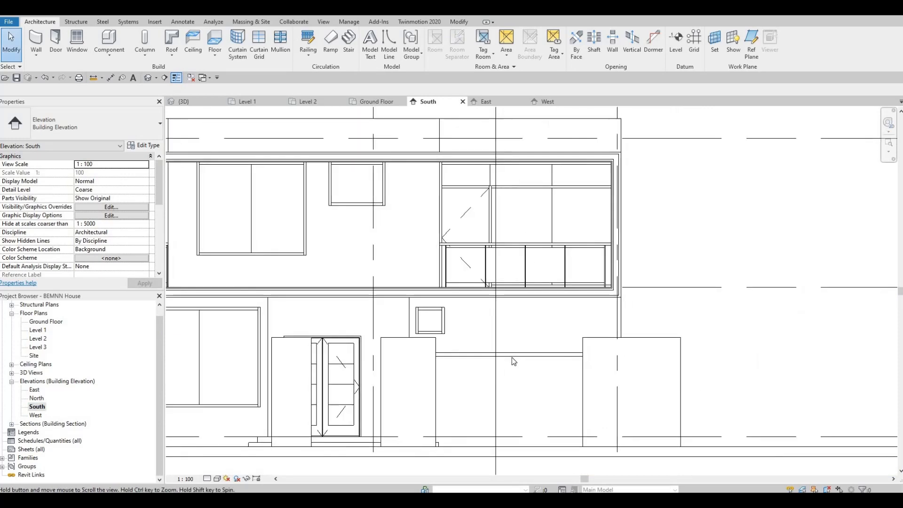
Step: Raise the reveal to 2200 mm above the Ground Floor and adjust both ends to the front wall's edges, 4275 mm long
click(512, 354)
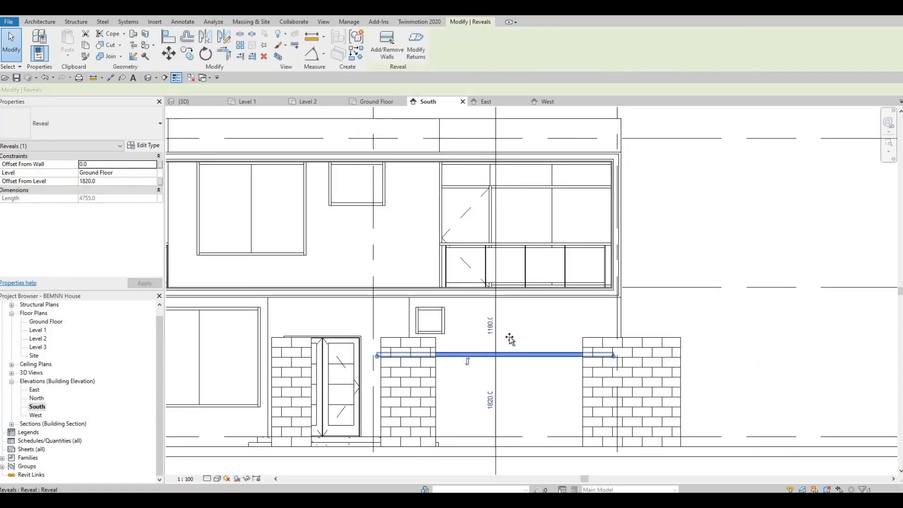
drag(510, 339, 508, 320)
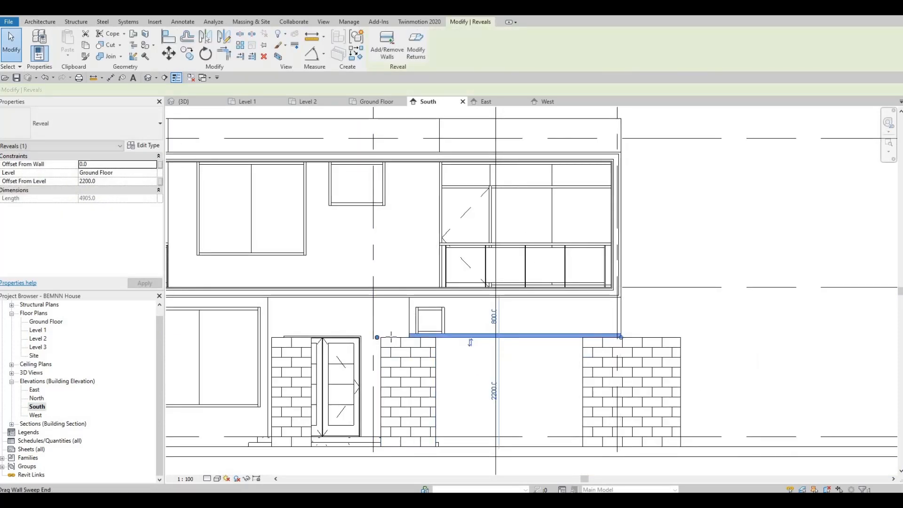
drag(377, 337, 408, 337)
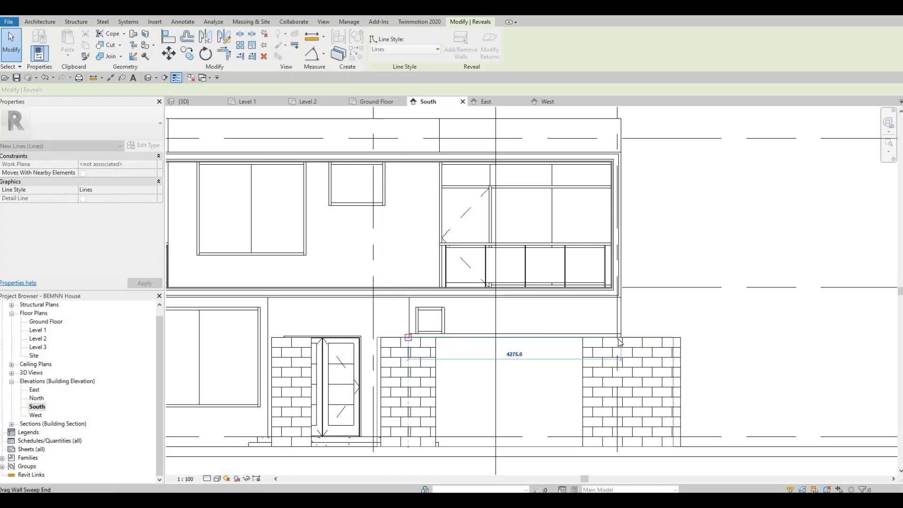
drag(611, 337, 614, 338)
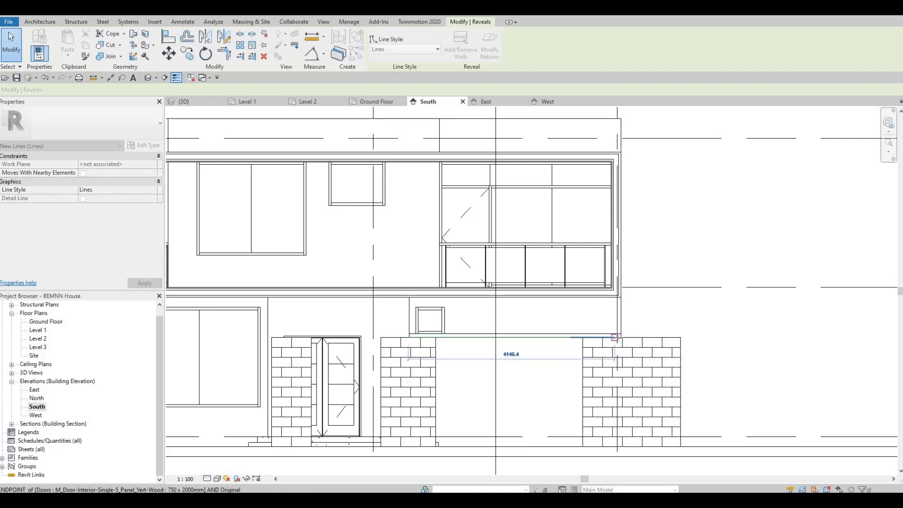
drag(583, 365, 432, 354)
scroll(625, 348, up, 3)
scroll(423, 338, down, 3)
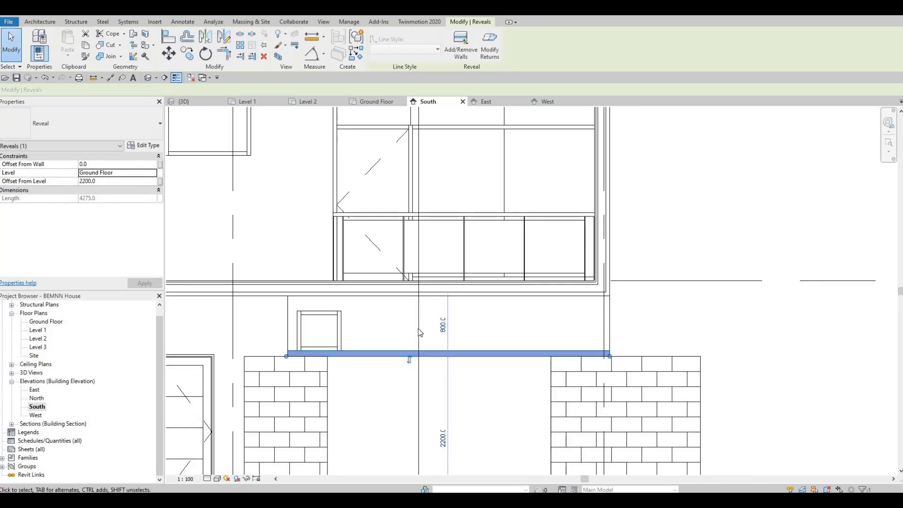
Step: Nudge the reveal down to an offset of 2140 mm from the Ground Floor
key(Escape)
click(436, 314)
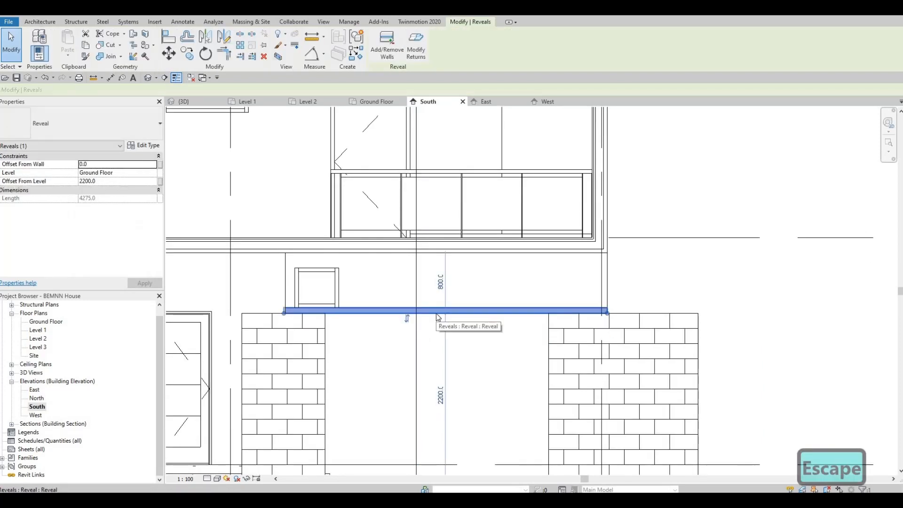
key(Down)
key(Down)
key(Down)
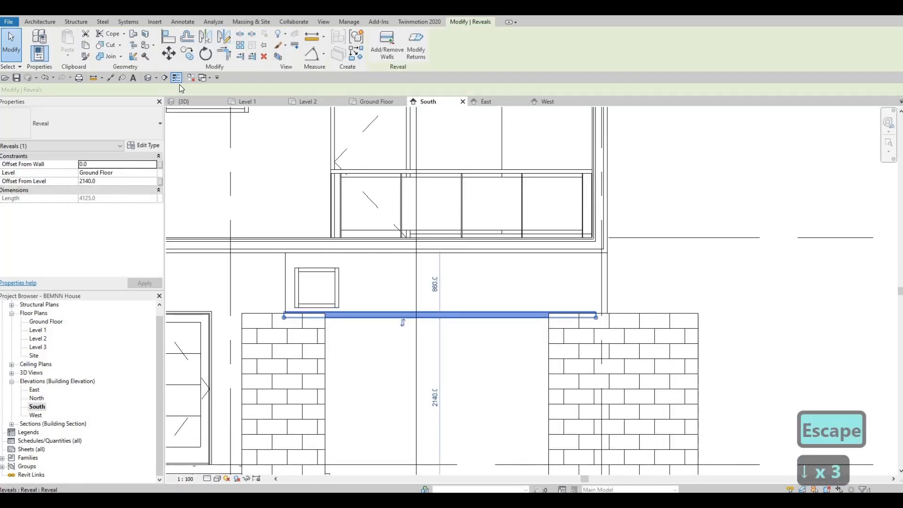
Step: Copy the reveal vertically downward five times at 350 mm spacing, using the multiple copy option
key(c)
key(c)
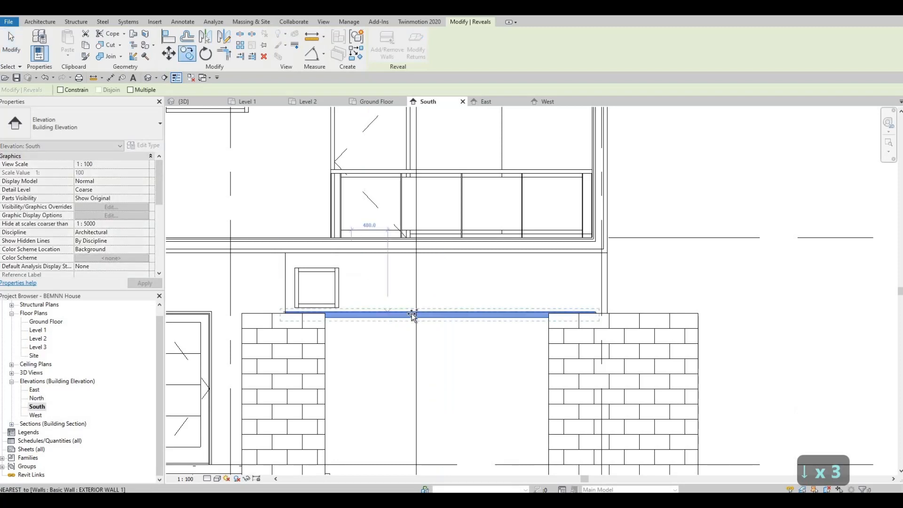
click(374, 327)
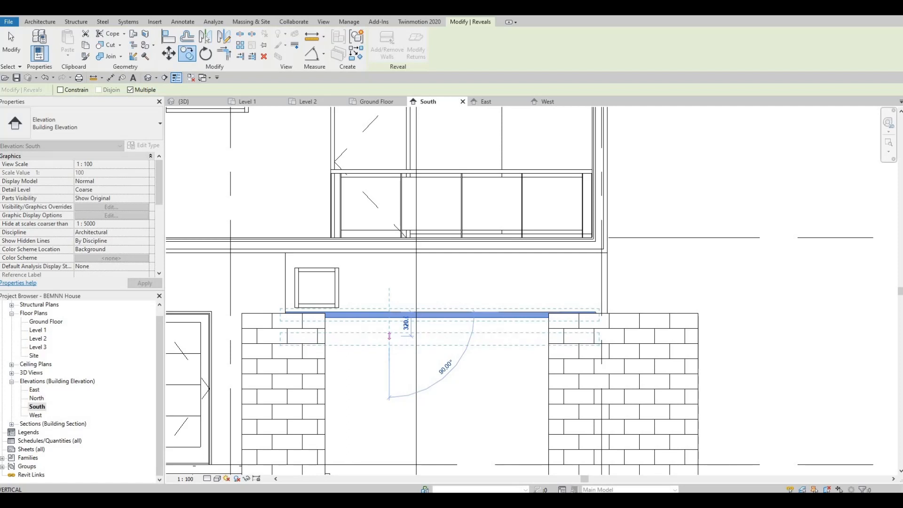
text(350)
key(Return)
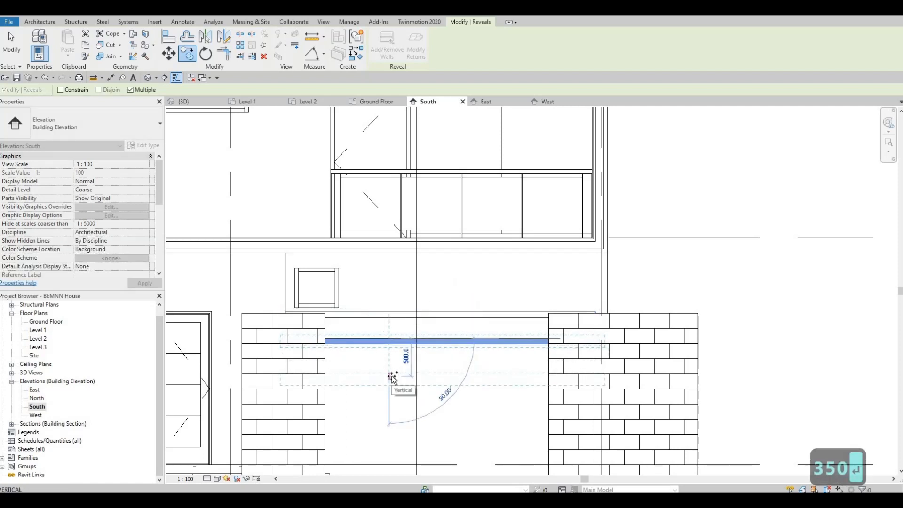
text(350)
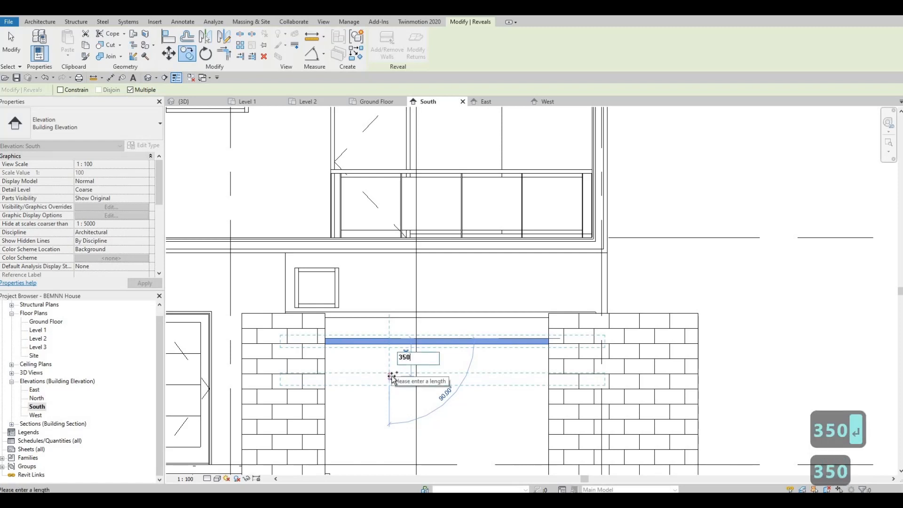
key(Return)
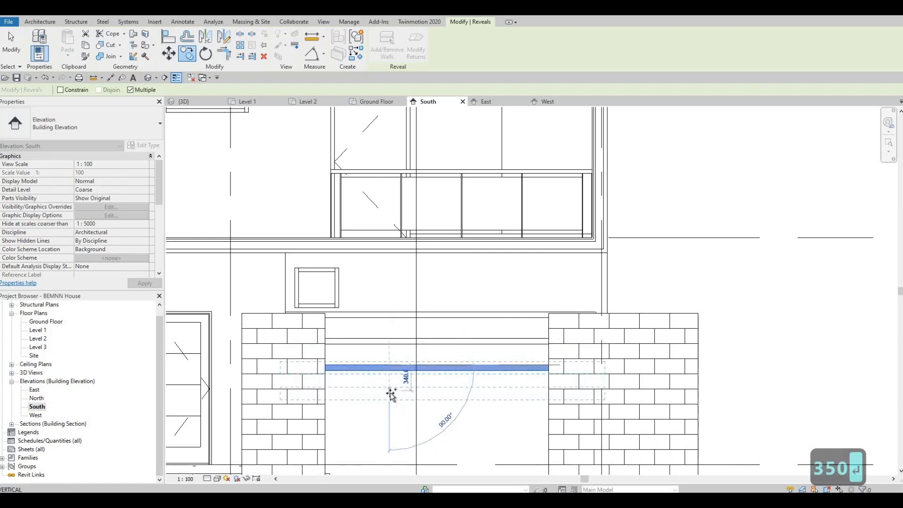
text(350)
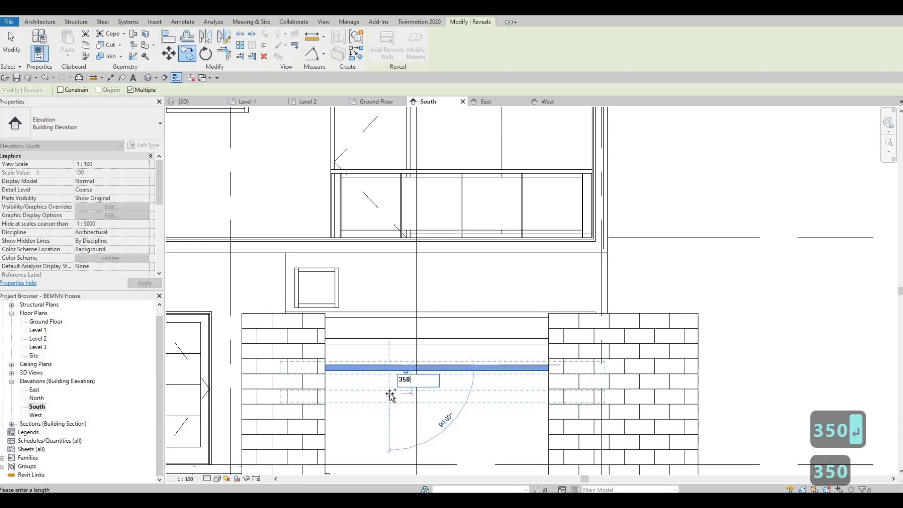
key(Return)
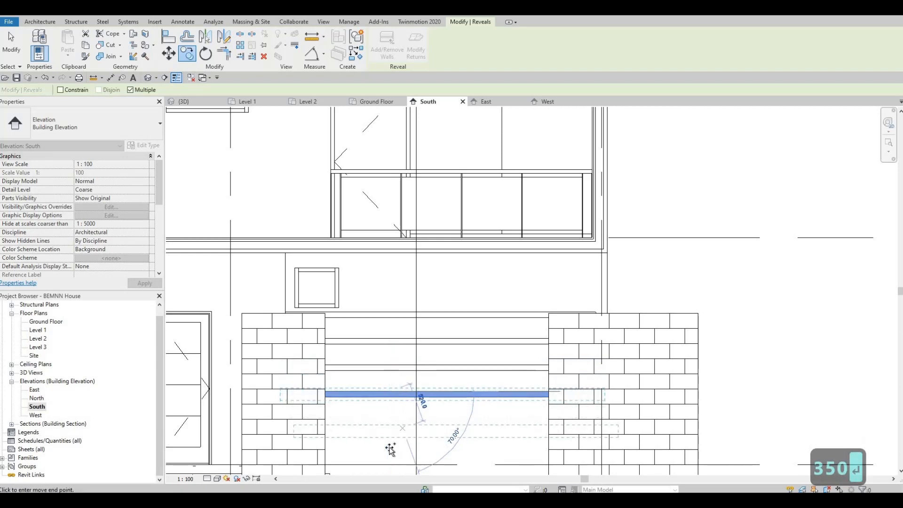
text(350)
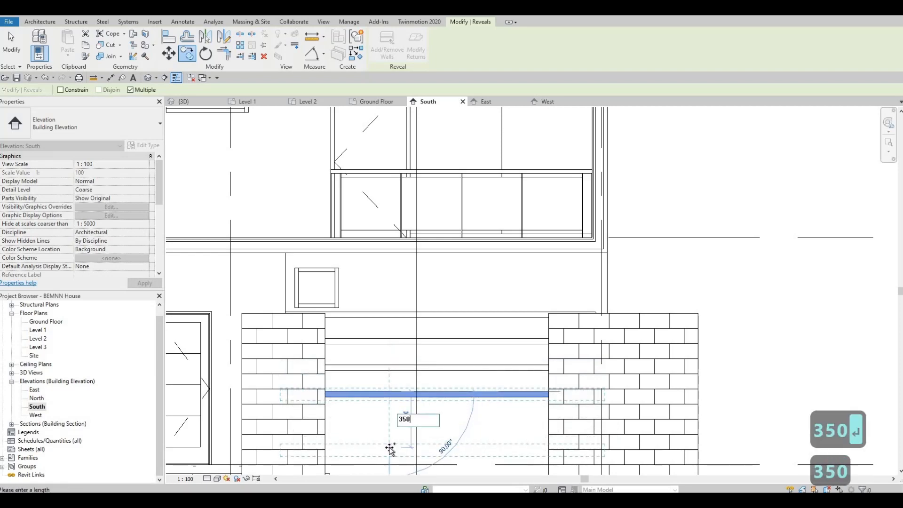
key(Return)
text(350)
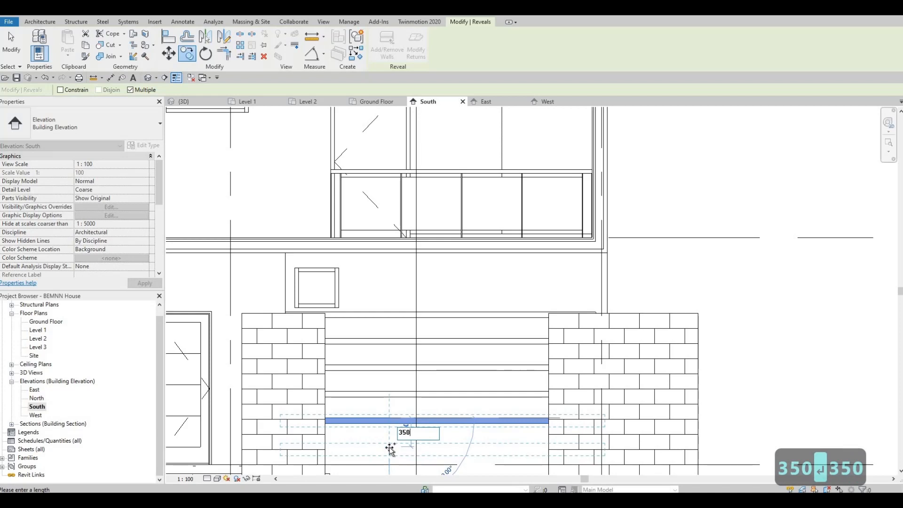
key(Return)
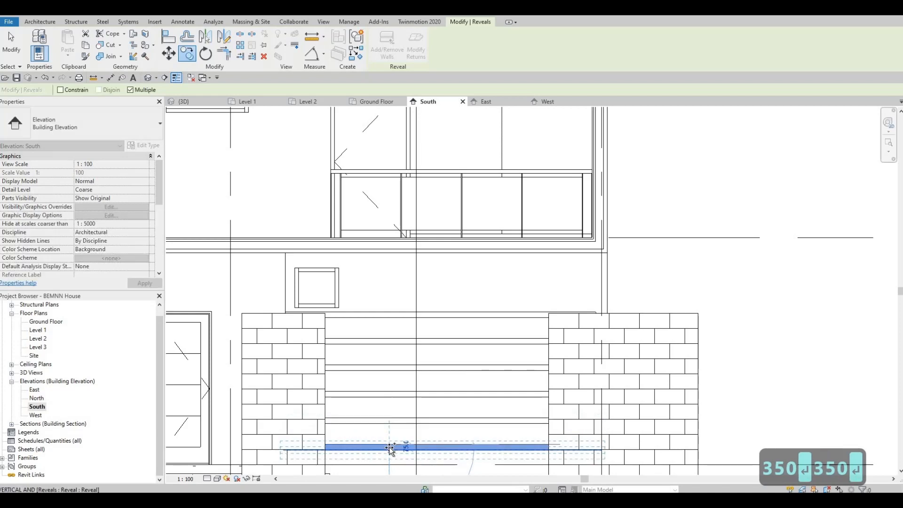
Step: Add another reveal copy 2140 mm above the lowest one and shorten its end to the small window's far edge
click(383, 267)
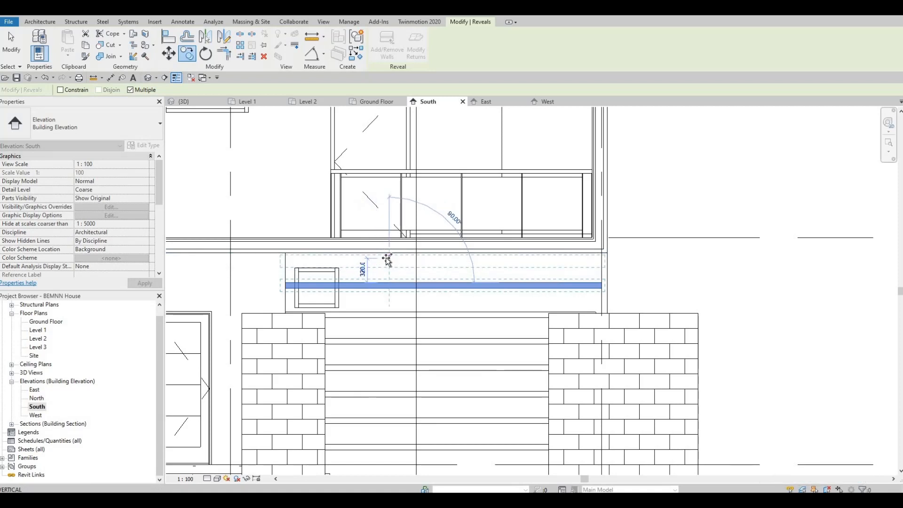
key(Escape)
key(Escape)
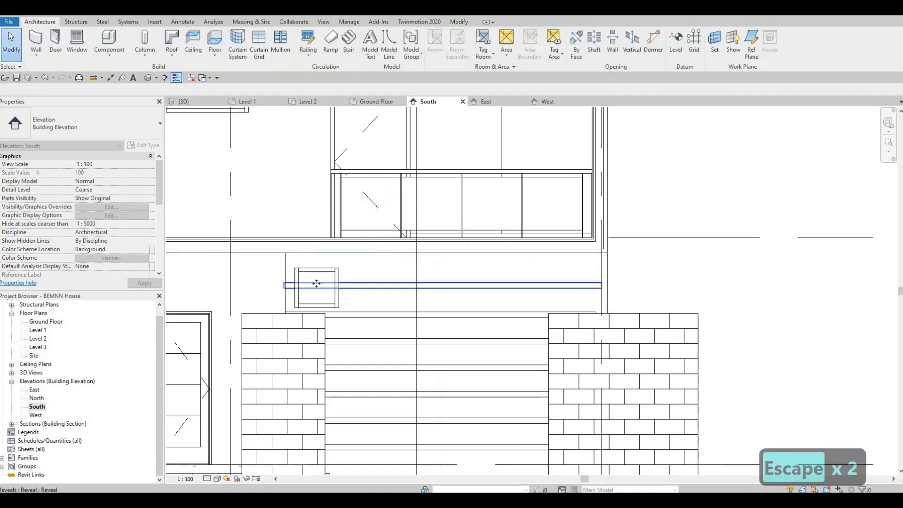
click(297, 286)
drag(295, 288, 354, 310)
key(Escape)
key(Escape)
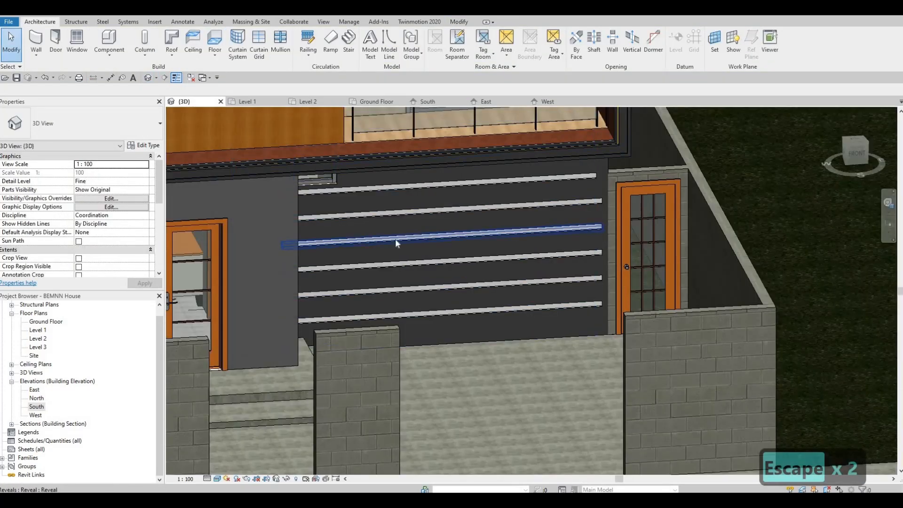
Step: Extend the end of the reveal just below the small window to line up with the end of the reveal above it
shift+middle_drag(395, 240, 495, 196)
click(495, 196)
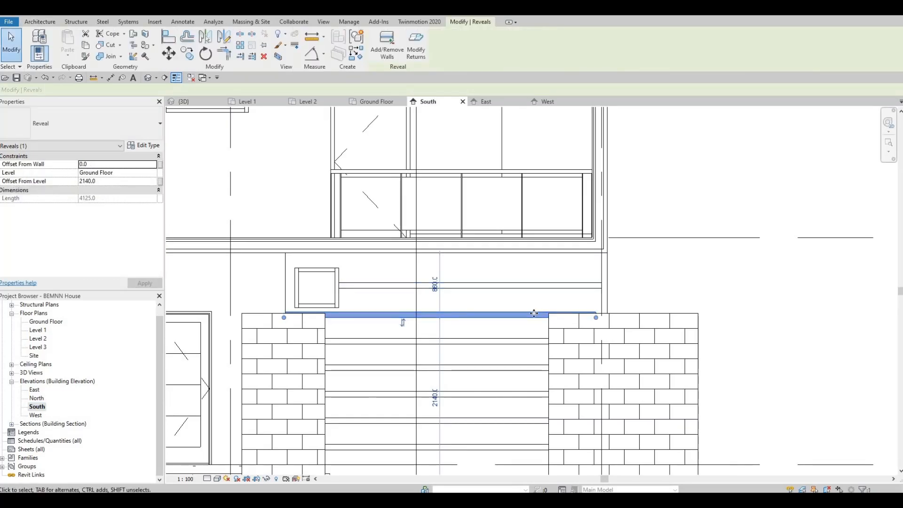
drag(597, 317, 611, 321)
click(593, 288)
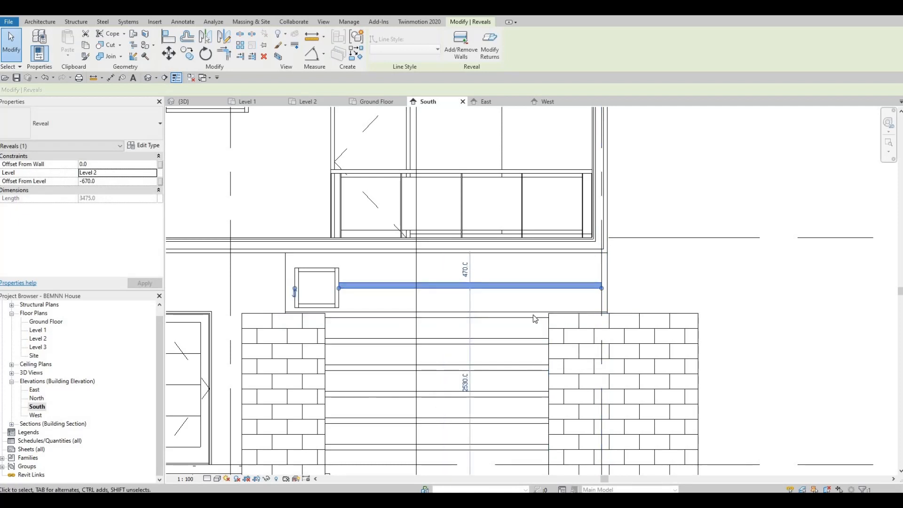
click(607, 316)
drag(606, 316, 595, 297)
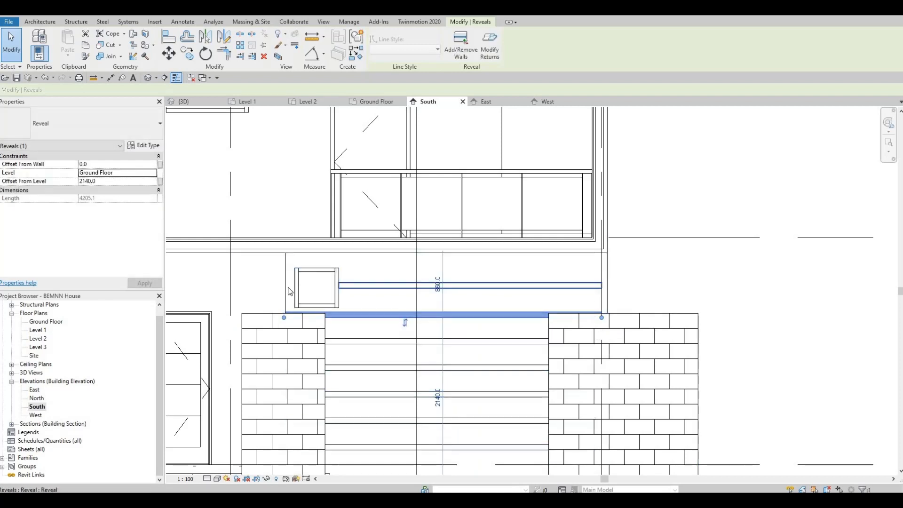
Step: Extend the end of the uppermost reveal past the small window to the dark front wall's edge
drag(289, 320, 285, 288)
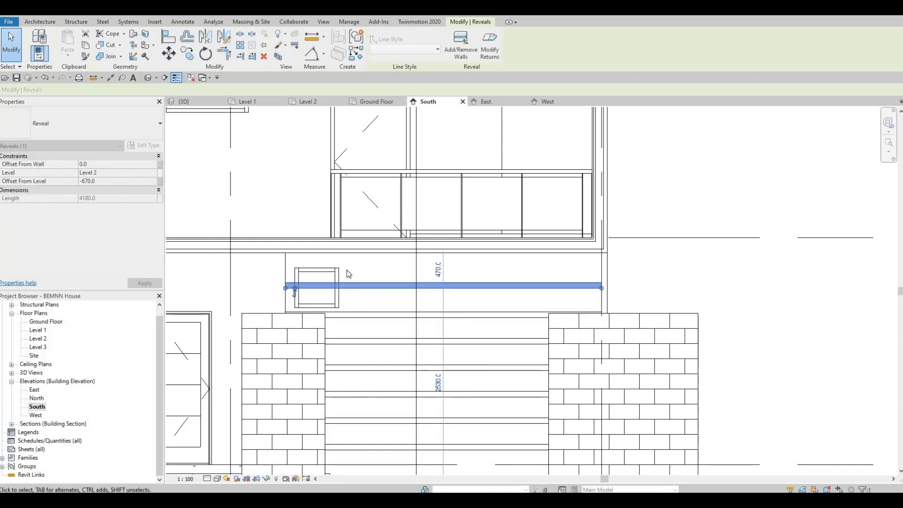
key(Escape)
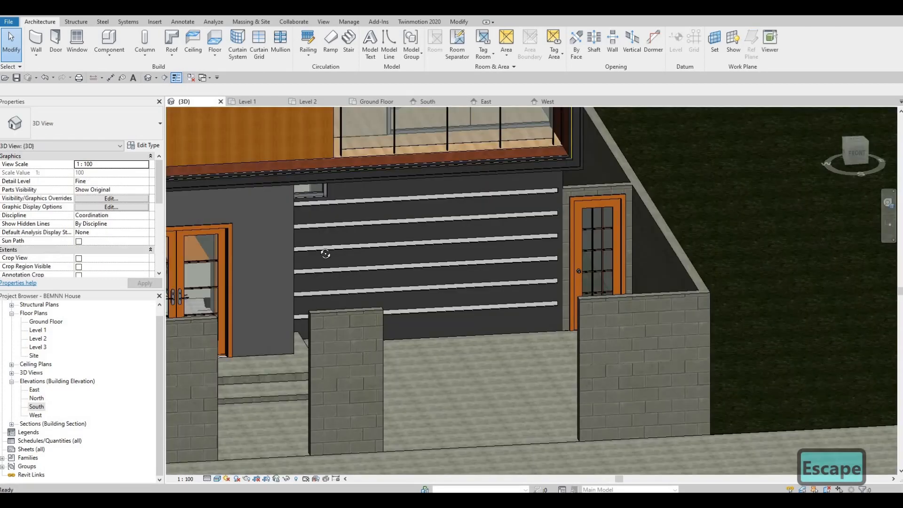
Step: Examine the horizontal reveals on the dark ground-floor front wall in the 3D view, from several angles and close up
shift+middle_drag(316, 369, 295, 374)
middle_drag(254, 219, 379, 364)
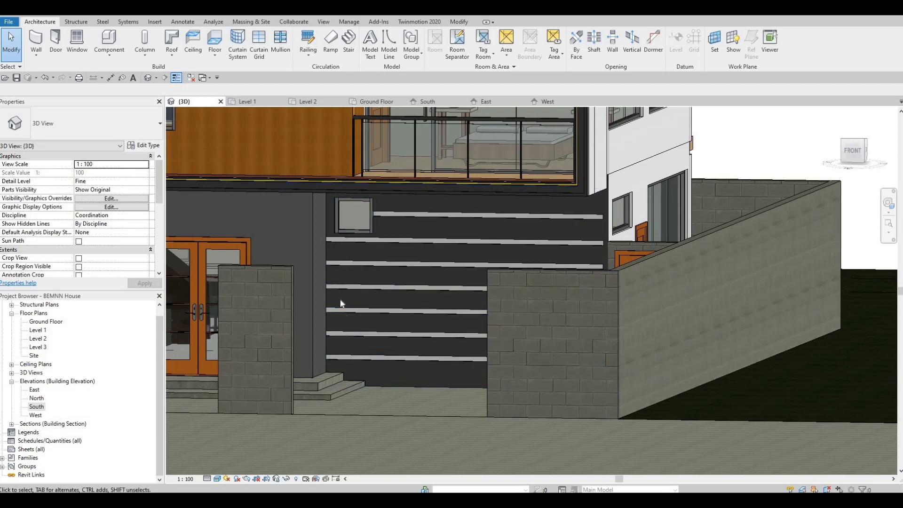
shift+middle_drag(527, 323, 563, 192)
scroll(563, 193, down, 2)
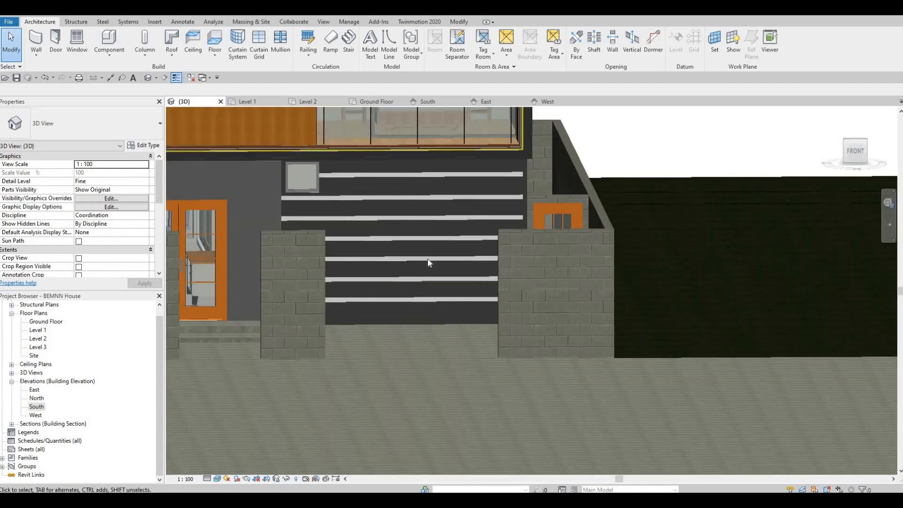
scroll(427, 266, down, 2)
key(Escape)
shift+middle_drag(489, 212, 584, 201)
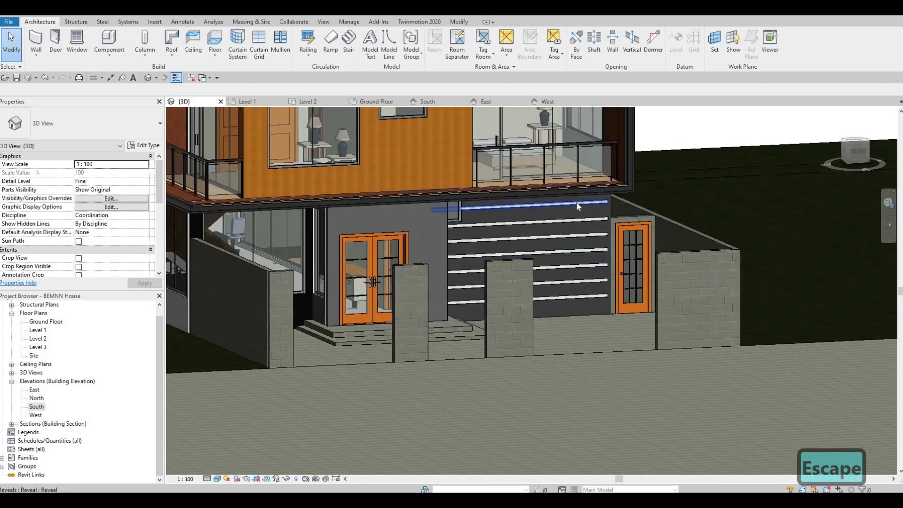
scroll(588, 193, up, 5)
scroll(612, 192, up, 1)
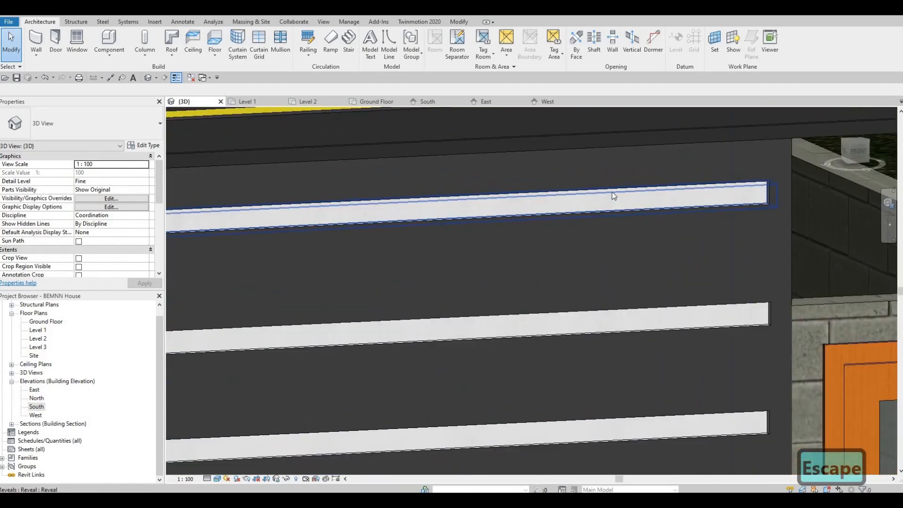
click(607, 194)
scroll(549, 249, down, 1)
scroll(551, 254, down, 2)
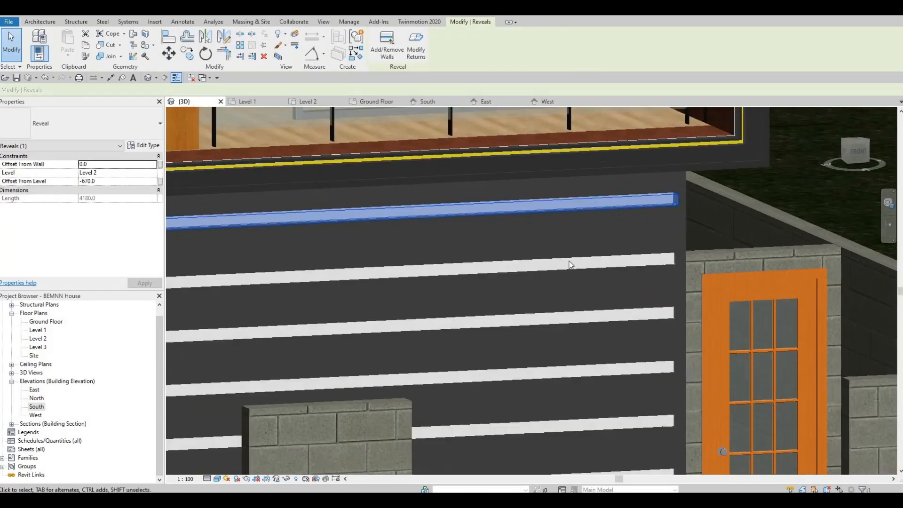
key(Escape)
key(Escape)
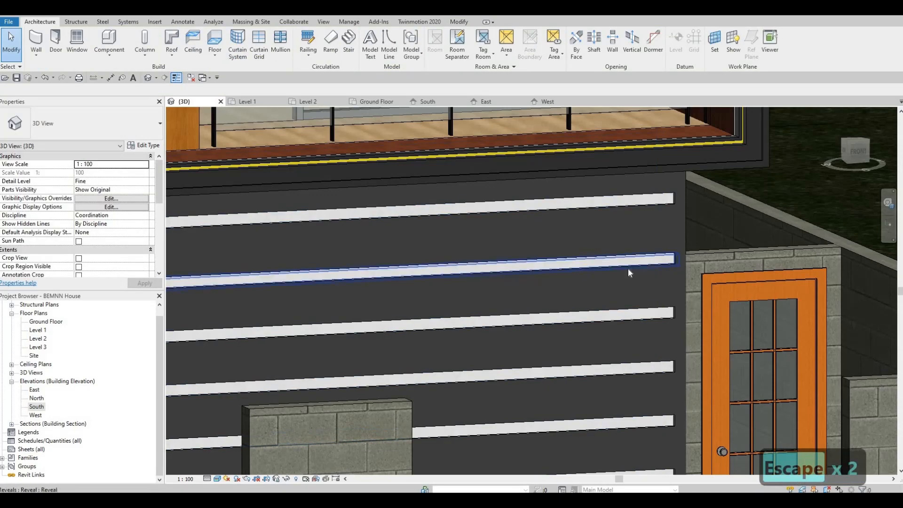
scroll(666, 264, up, 2)
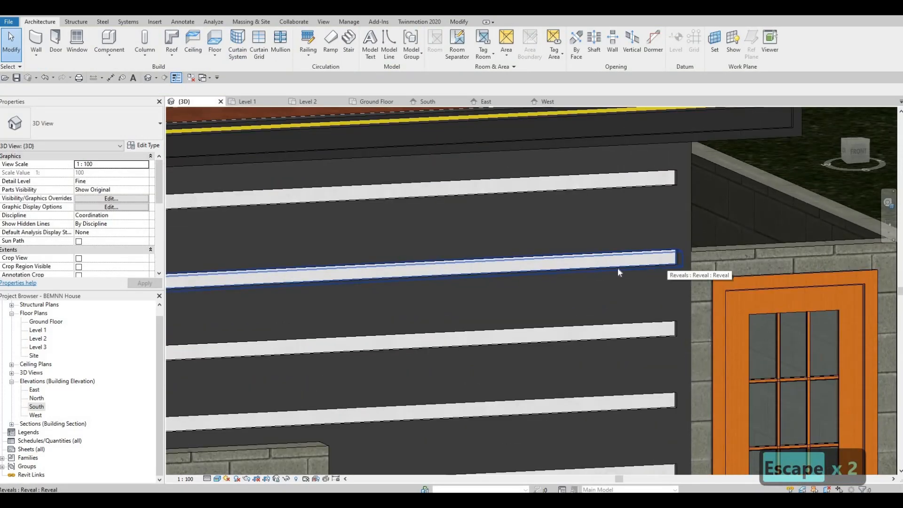
scroll(612, 268, down, 3)
scroll(613, 270, down, 2)
scroll(625, 245, down, 3)
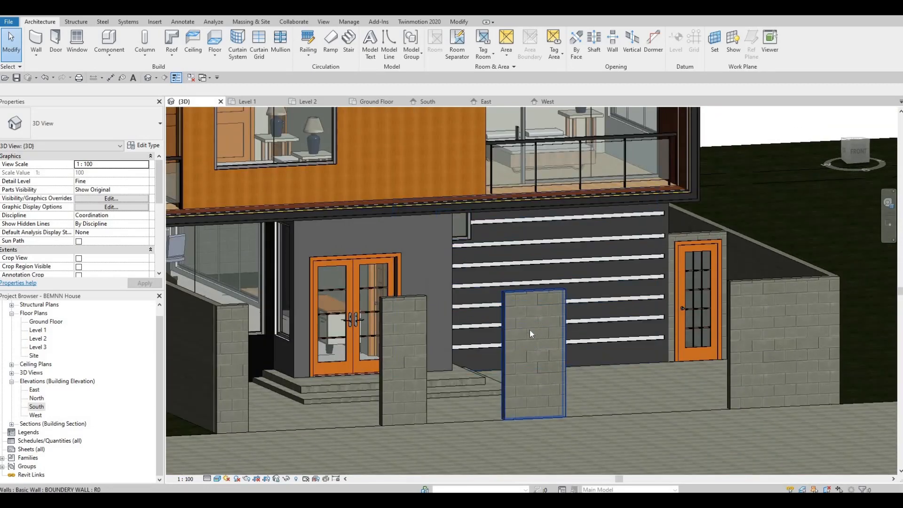
Step: Examine the whole house exterior in 3D, covering the side wall, boundary walls, balconies and entrance facade
shift+middle_drag(528, 331, 600, 311)
scroll(444, 198, up, 6)
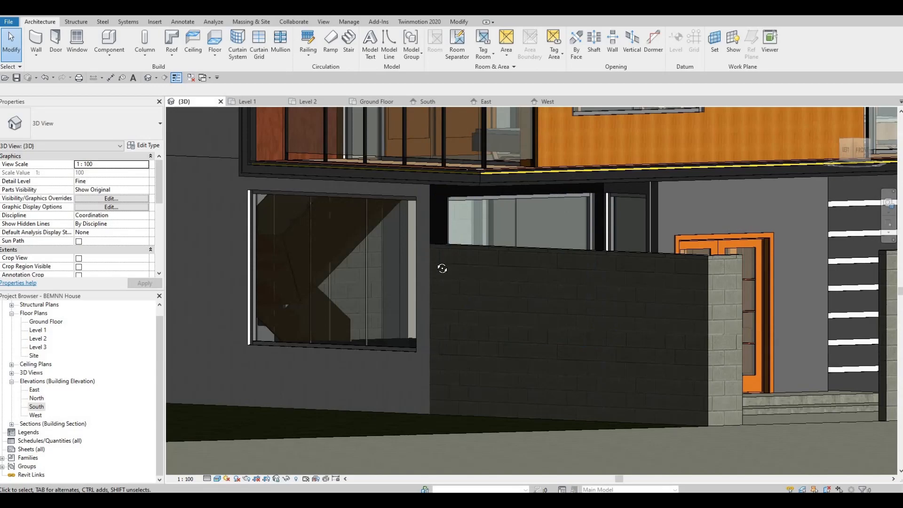
shift+middle_drag(441, 267, 431, 216)
middle_drag(423, 320, 413, 243)
scroll(413, 244, down, 3)
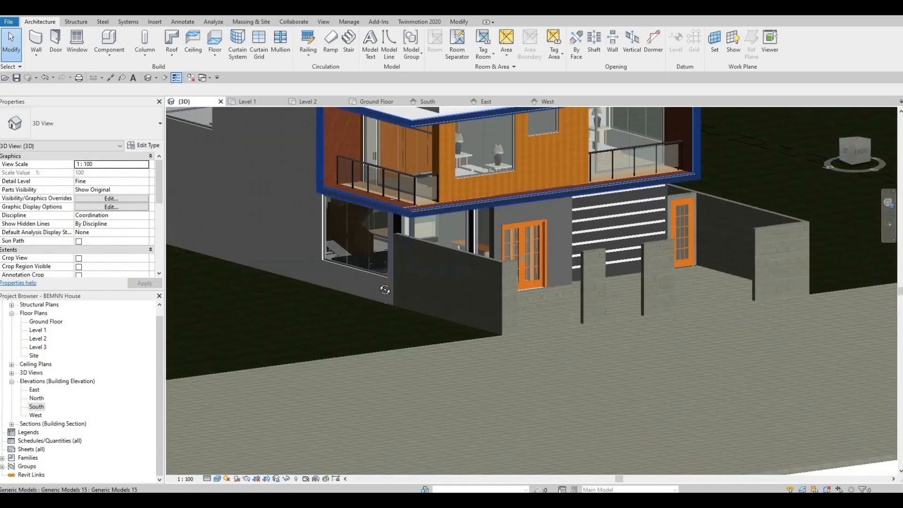
shift+middle_drag(385, 288, 365, 284)
shift+middle_drag(444, 277, 466, 351)
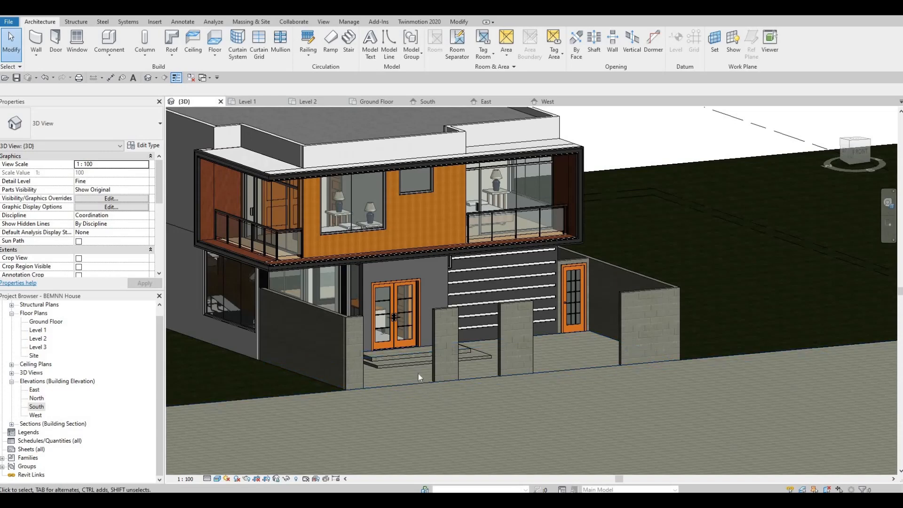
middle_drag(519, 336, 495, 316)
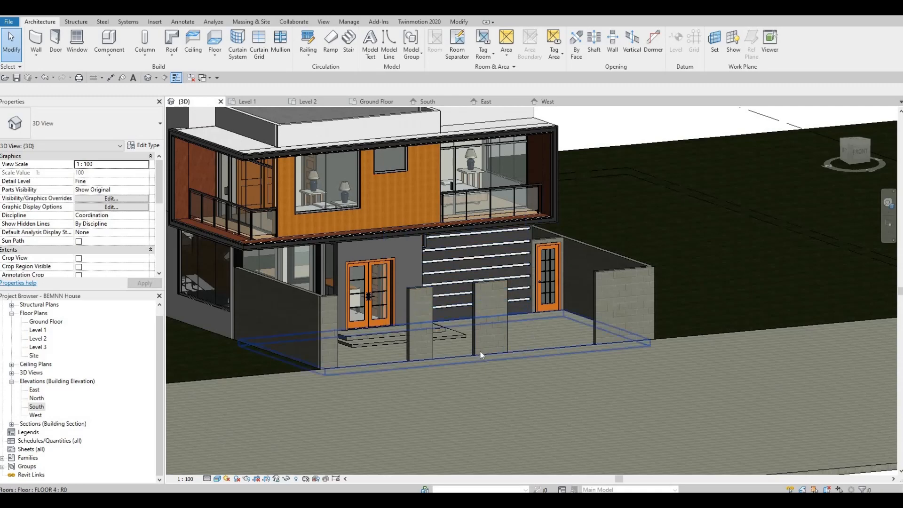
middle_drag(507, 329, 496, 312)
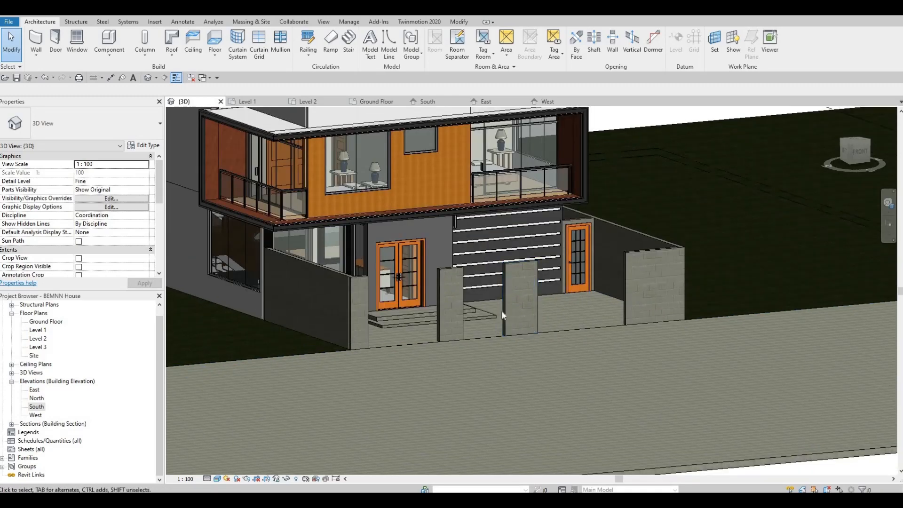
scroll(496, 312, down, 3)
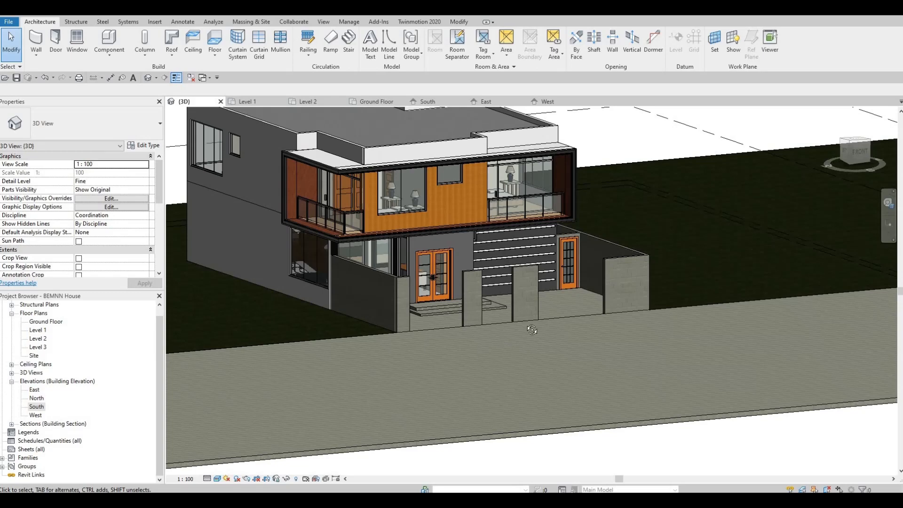
shift+middle_drag(533, 330, 371, 358)
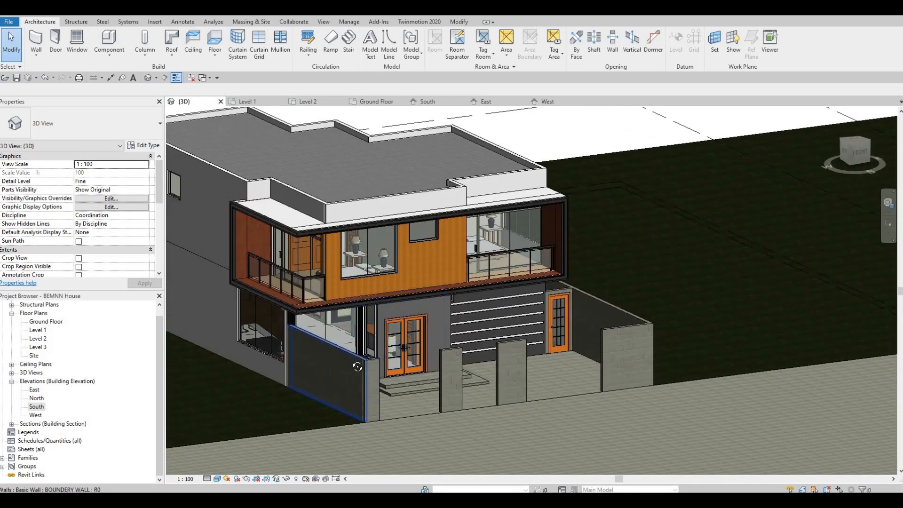
shift+middle_drag(354, 346, 352, 305)
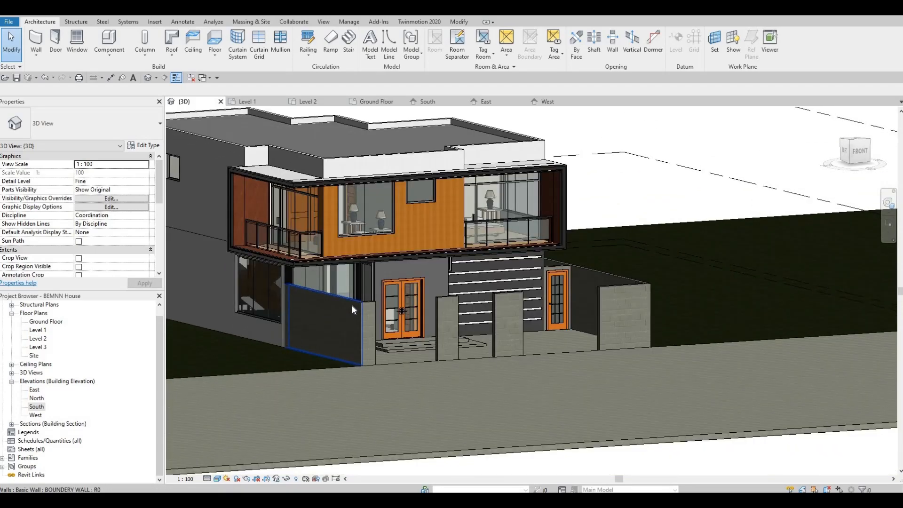
shift+middle_drag(349, 336, 369, 326)
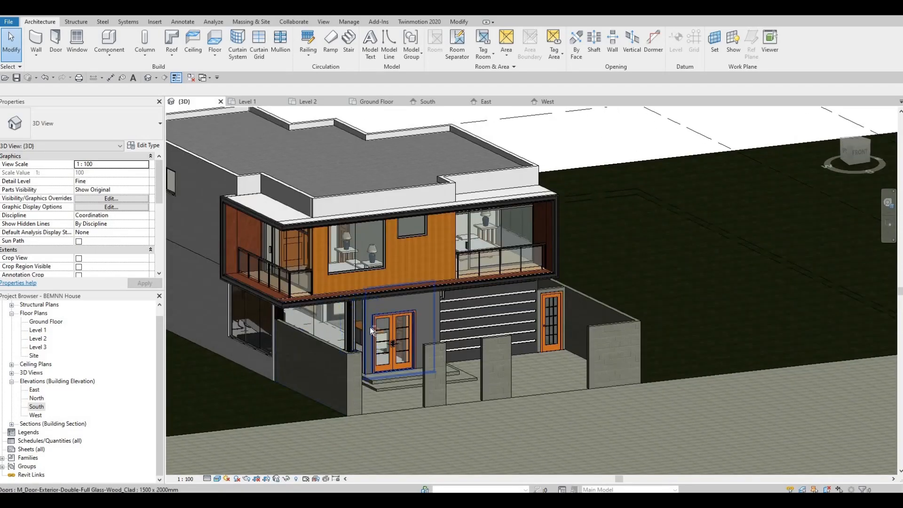
shift+middle_drag(427, 295, 528, 274)
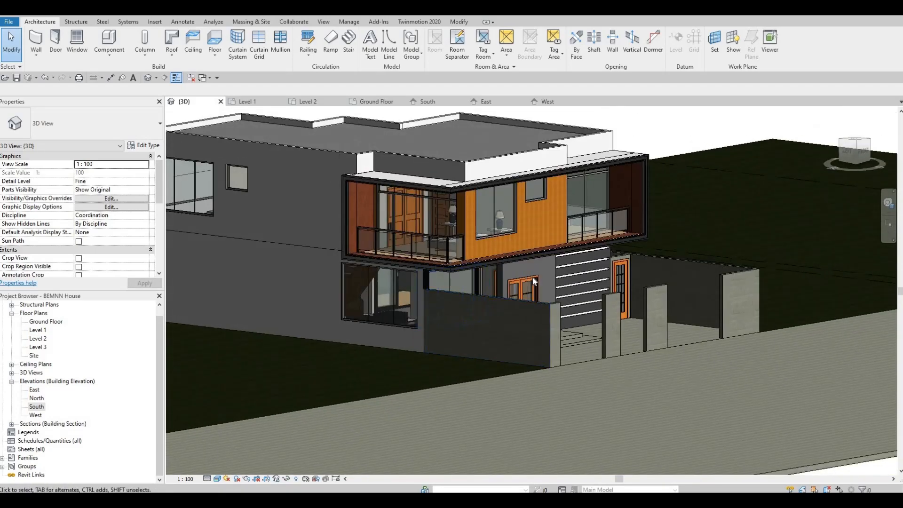
click(520, 294)
shift+middle_drag(441, 323, 422, 304)
middle_drag(425, 356, 407, 344)
scroll(419, 329, down, 2)
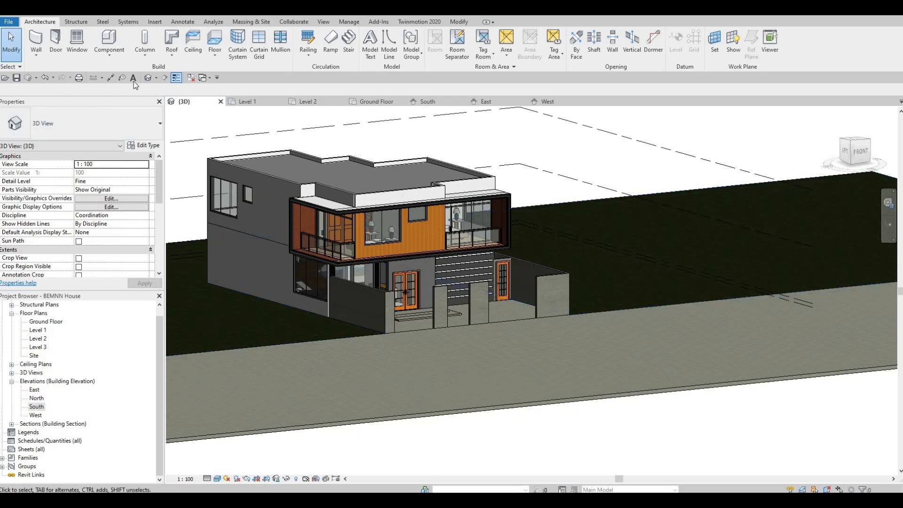
Step: In the Ground Floor plan, place a perspective camera outside the house's front corner at 1750 mm offset, aimed diagonally across the building
double_click(44, 322)
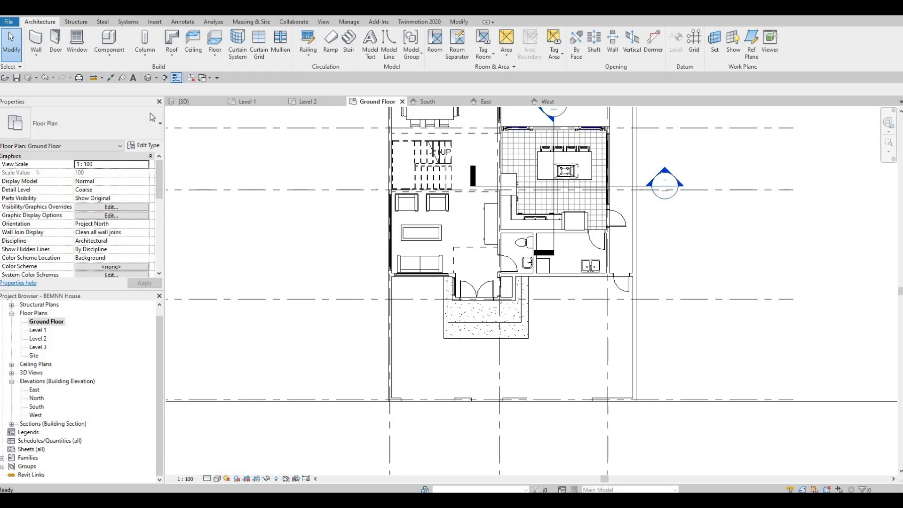
click(157, 78)
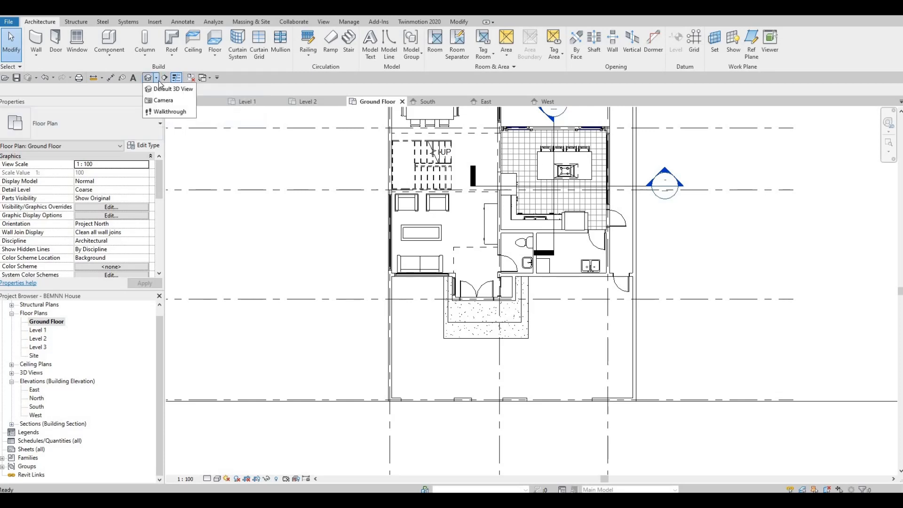
click(163, 100)
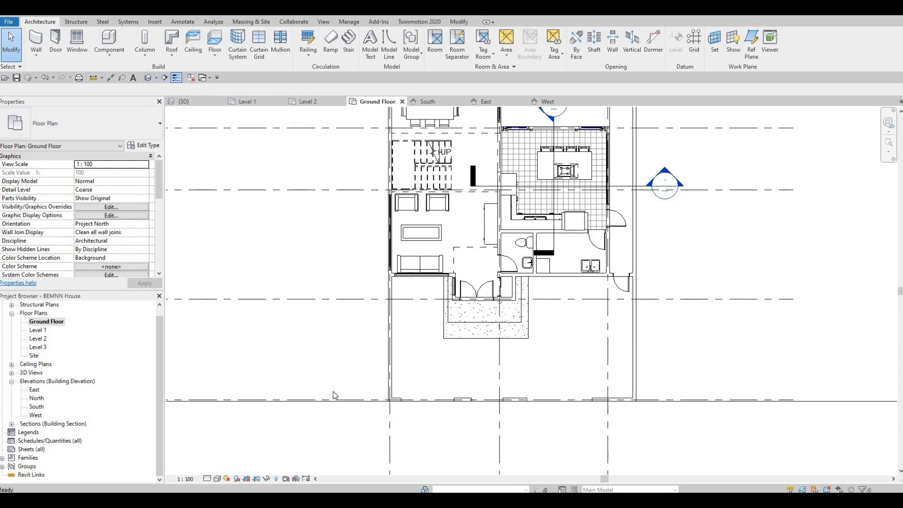
middle_drag(379, 350, 372, 345)
scroll(368, 348, down, 3)
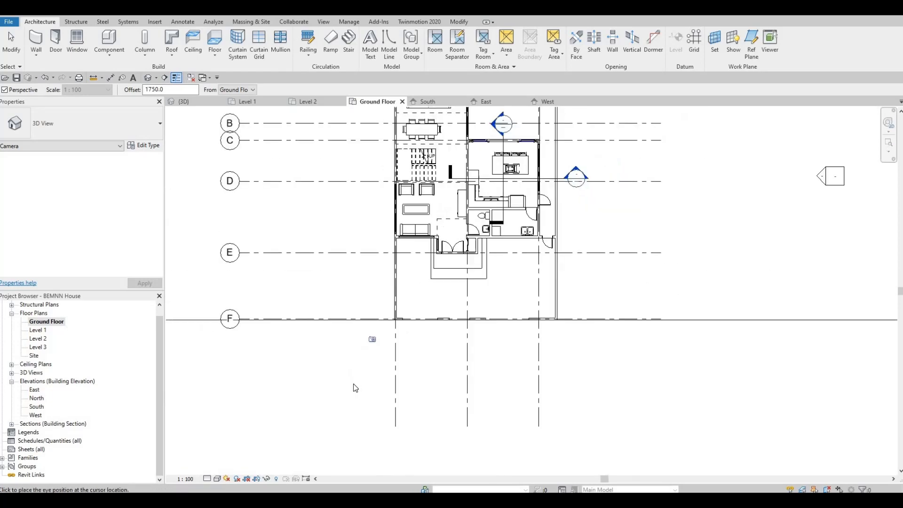
click(342, 391)
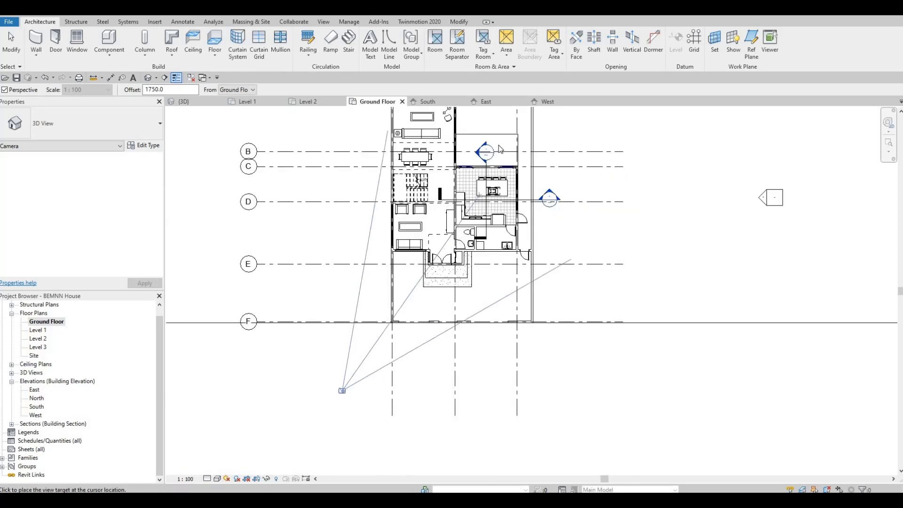
scroll(522, 185, down, 1)
middle_drag(523, 183, 504, 255)
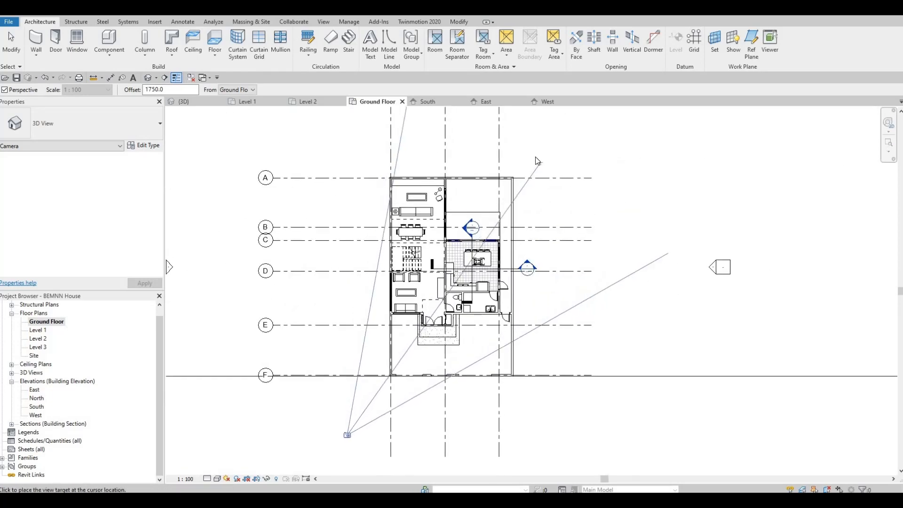
click(480, 235)
Step: Enlarge the camera view's crop region so the whole house, the boundary walls and some surrounding sky and ground fit inside
scroll(478, 286, down, 5)
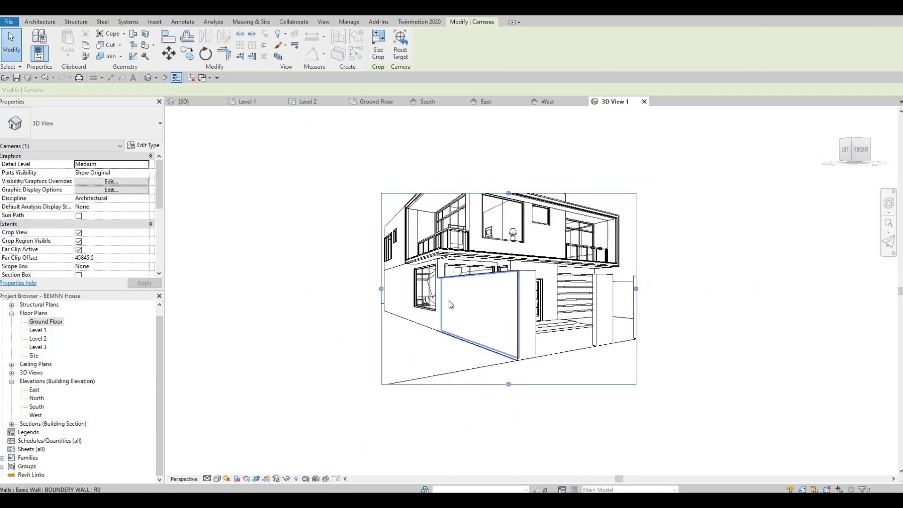
drag(429, 286, 394, 285)
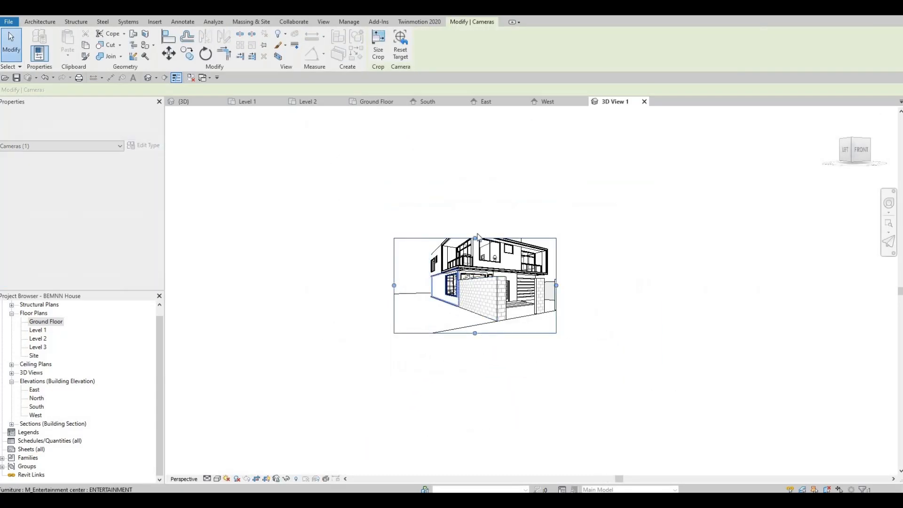
drag(474, 237, 468, 161)
drag(557, 248, 579, 249)
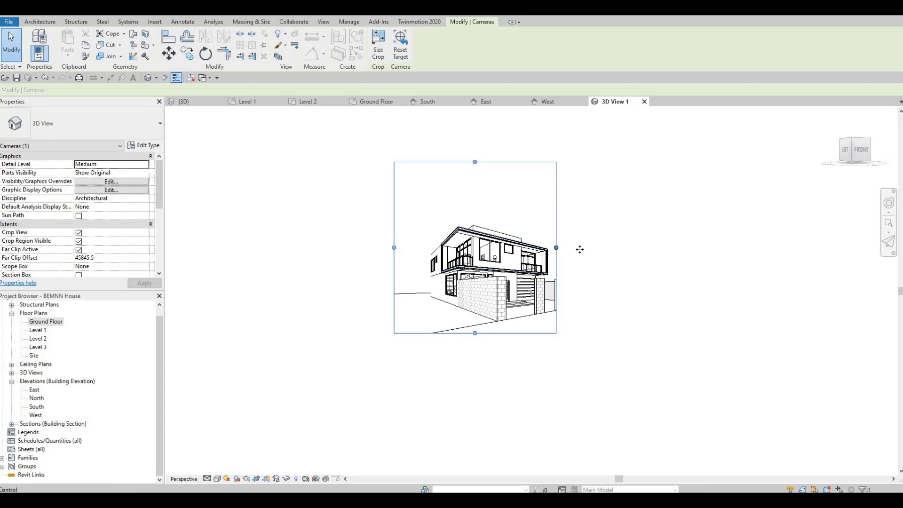
drag(394, 248, 376, 248)
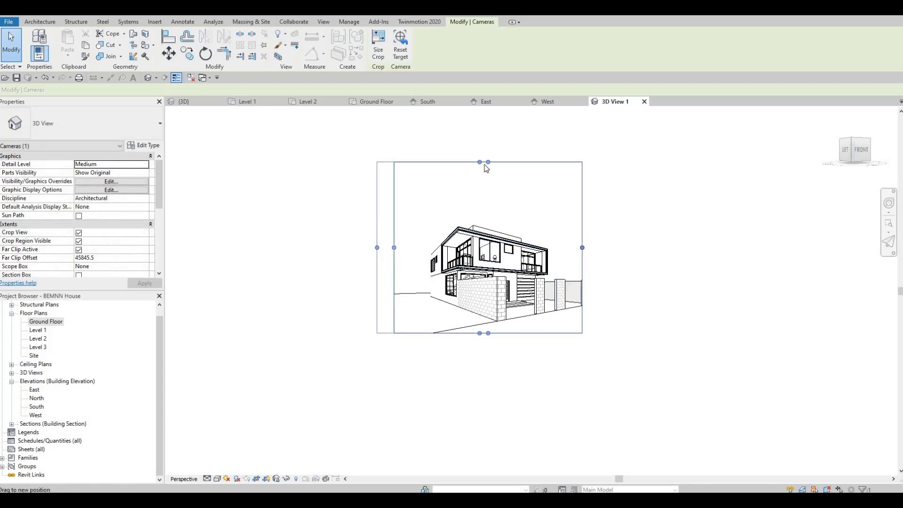
drag(484, 163, 485, 189)
drag(582, 247, 600, 261)
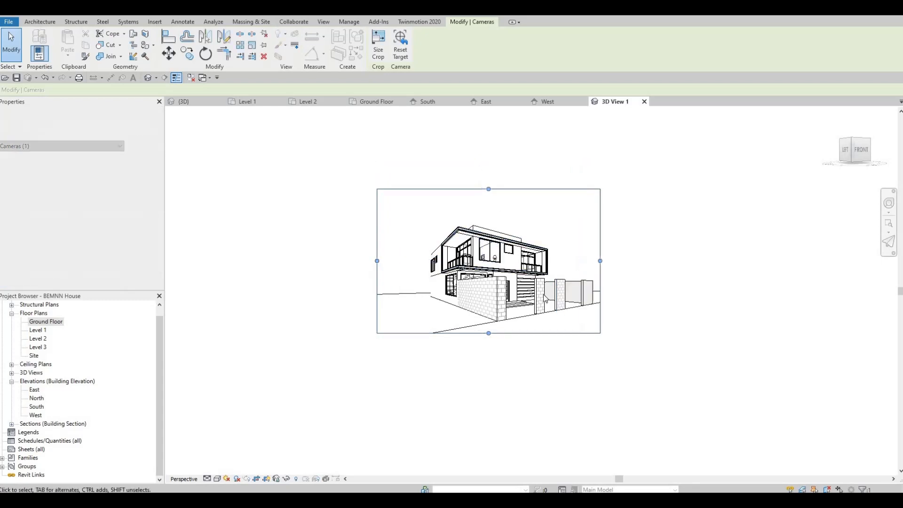
Step: Set the camera view's detail level to Fine and turn on cast shadows and ambient shadows in its graphic display options
click(208, 478)
click(216, 469)
click(217, 478)
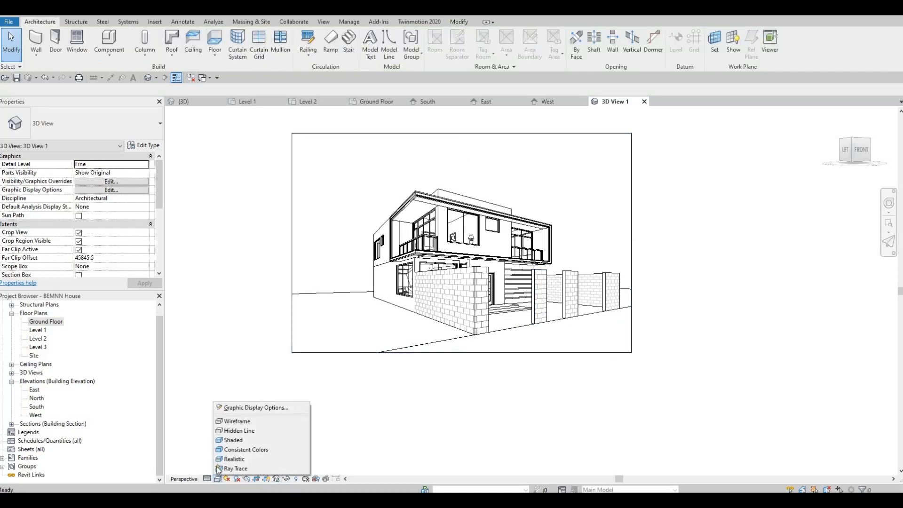
click(246, 407)
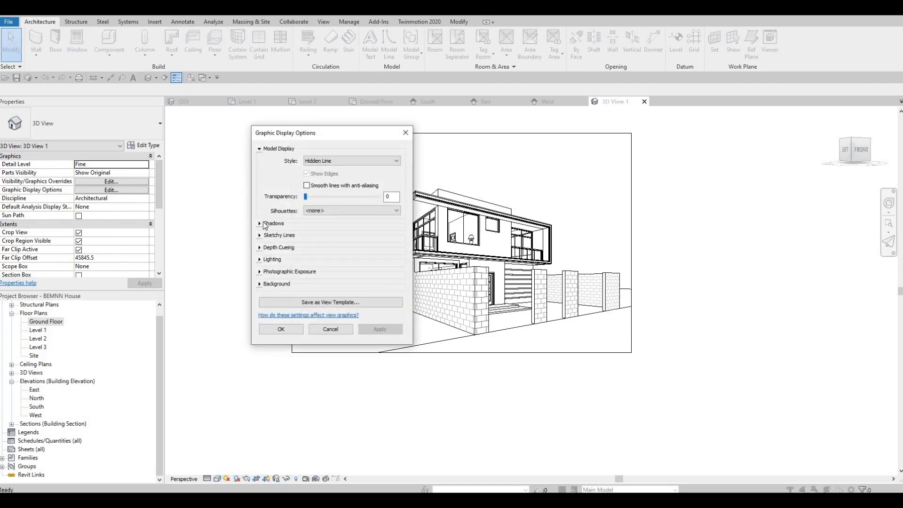
click(260, 223)
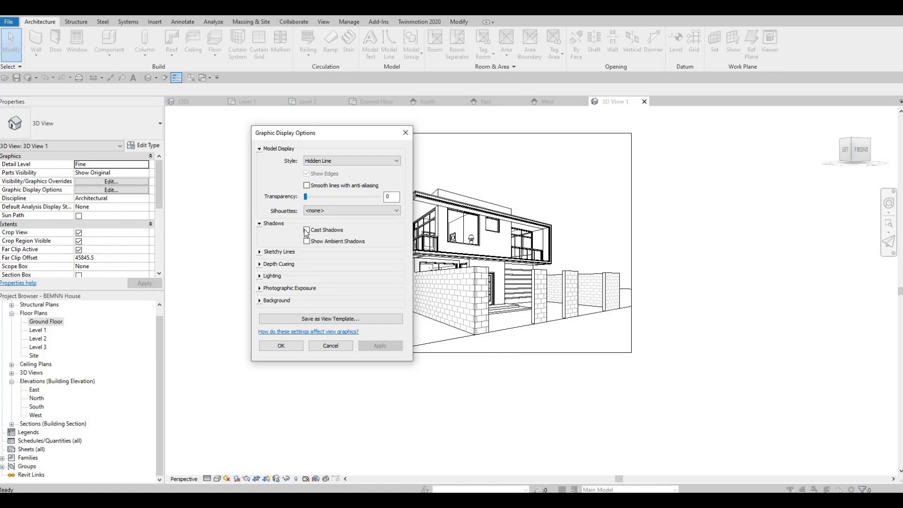
click(307, 241)
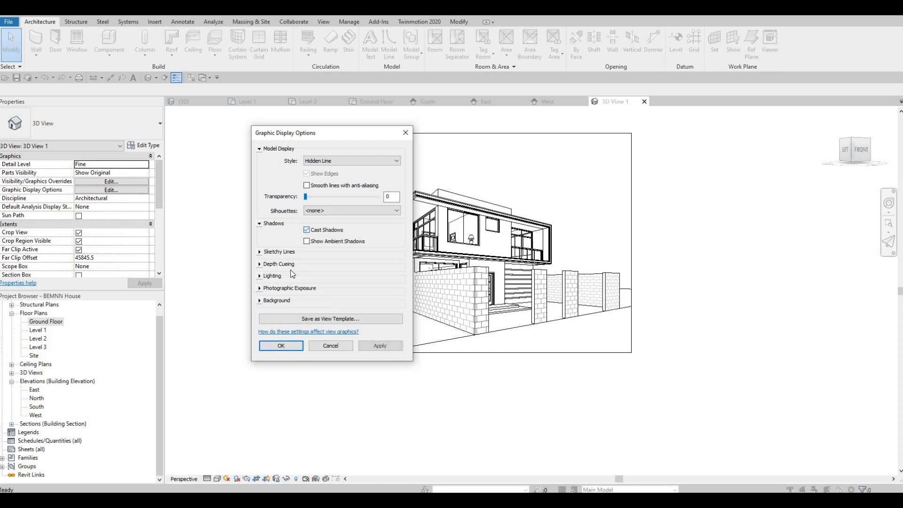
Step: Give the camera view a Gradient background and apply the graphic display settings
click(260, 300)
click(322, 314)
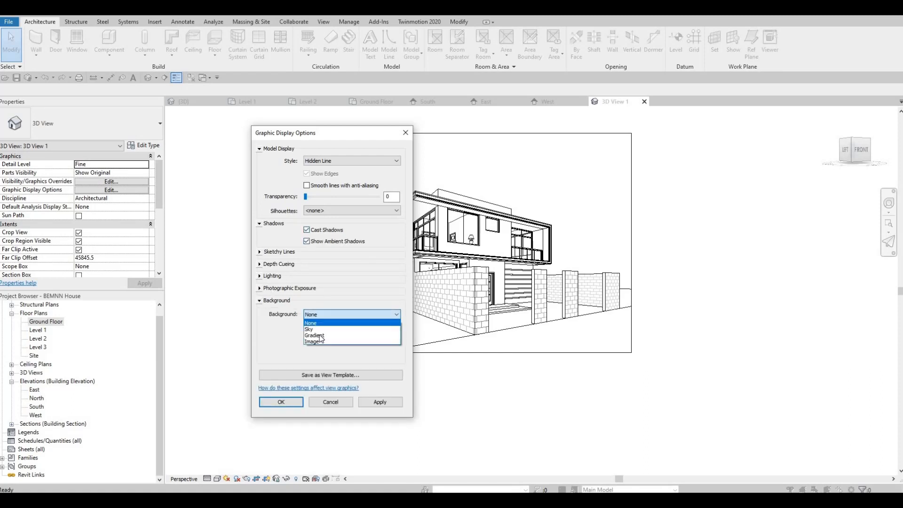
click(320, 335)
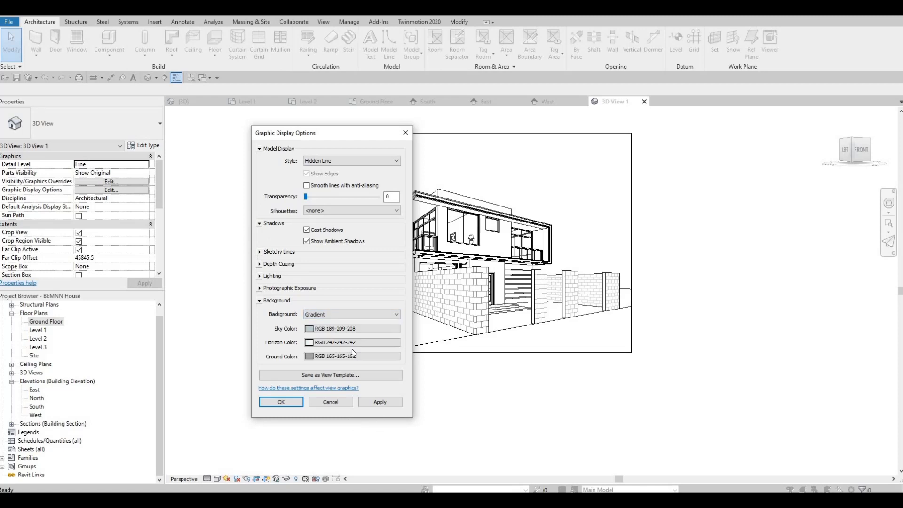
click(379, 404)
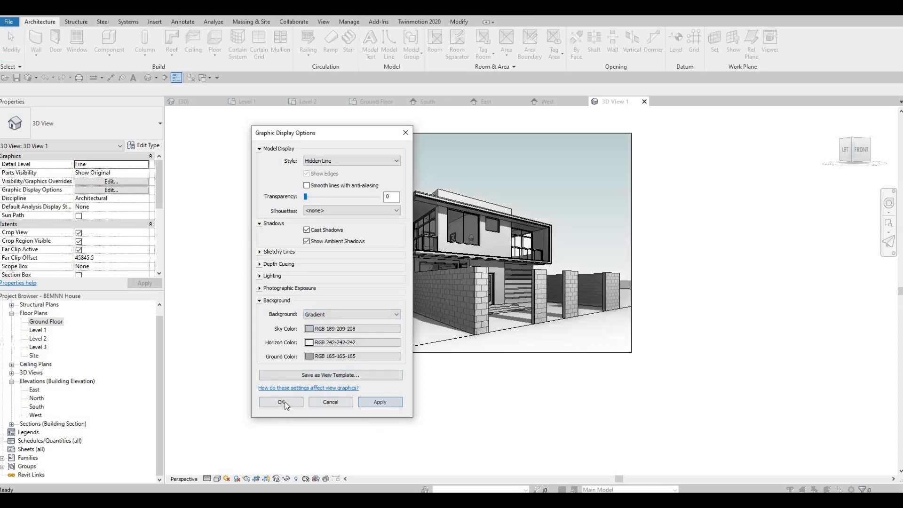
click(280, 401)
Step: Examine the house's shadows and gradient backdrop in the camera view and save the project
scroll(365, 294, up, 4)
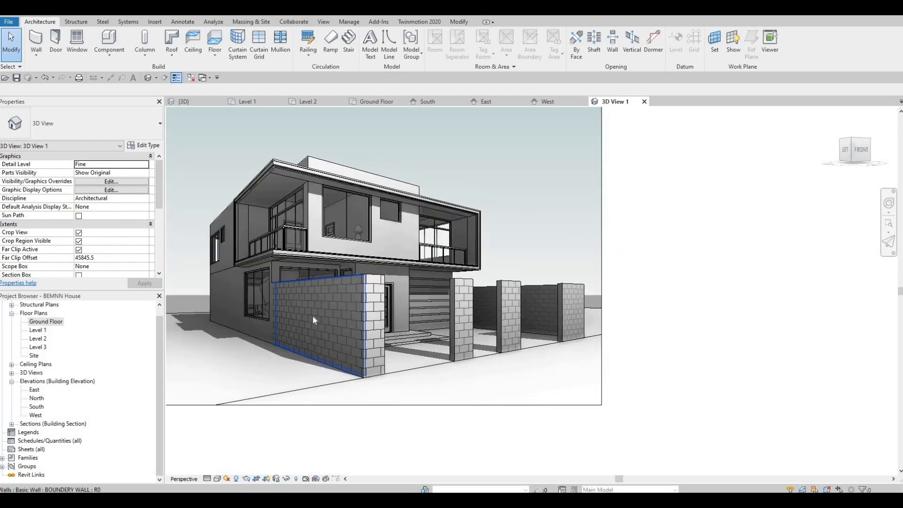
scroll(312, 315, up, 2)
scroll(310, 327, down, 2)
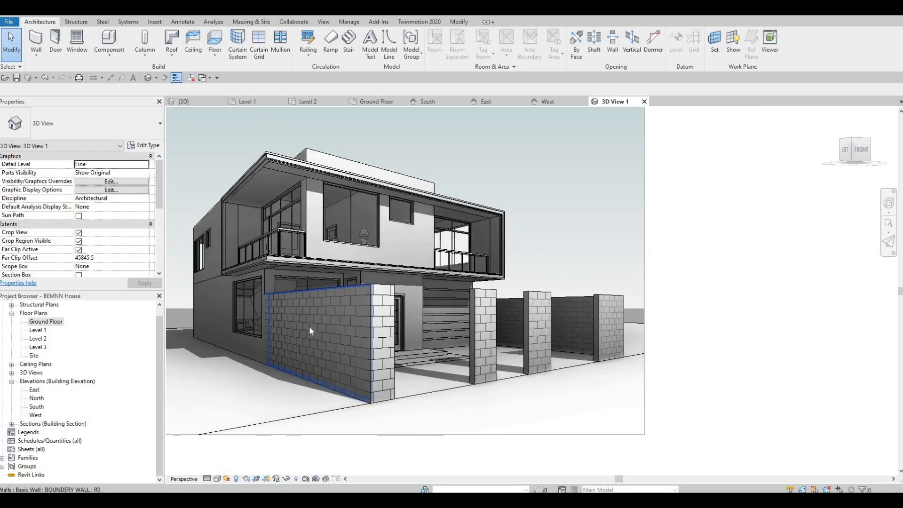
scroll(317, 342, down, 2)
scroll(316, 367, down, 1)
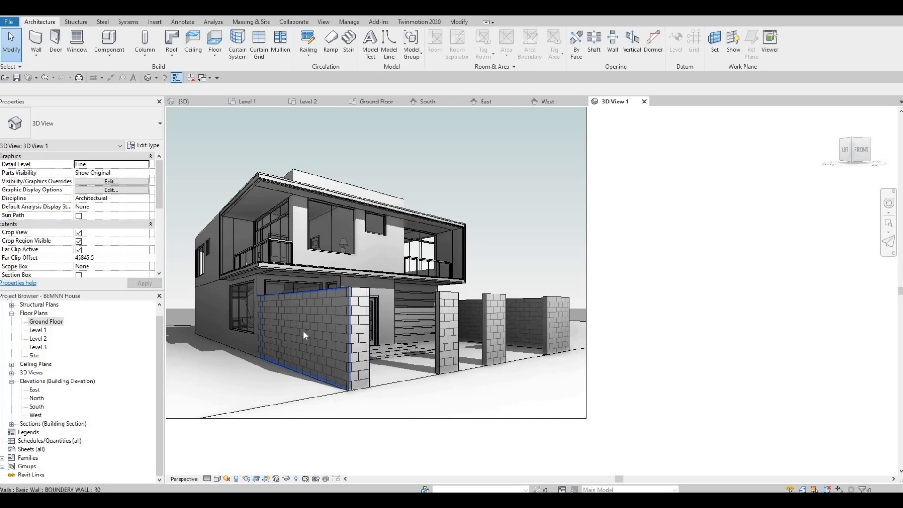
scroll(303, 332, down, 2)
middle_drag(514, 393, 444, 348)
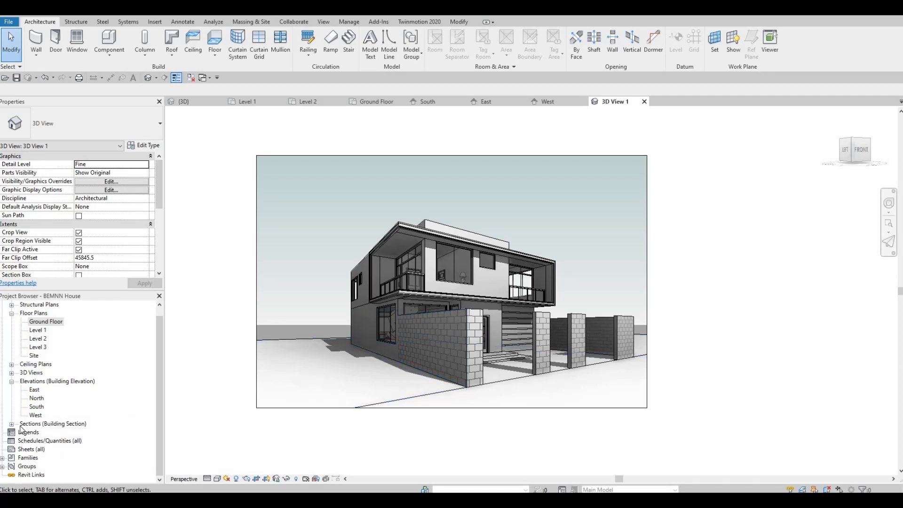
click(15, 78)
click(310, 22)
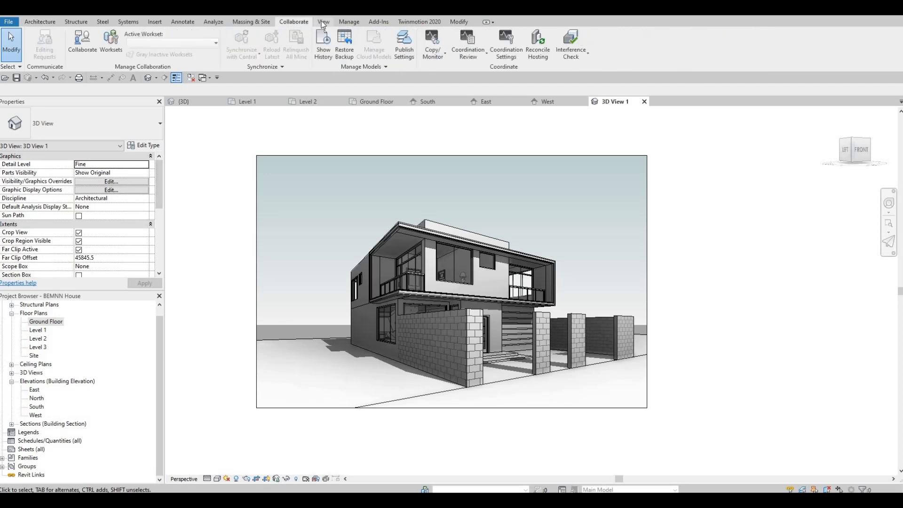
click(323, 22)
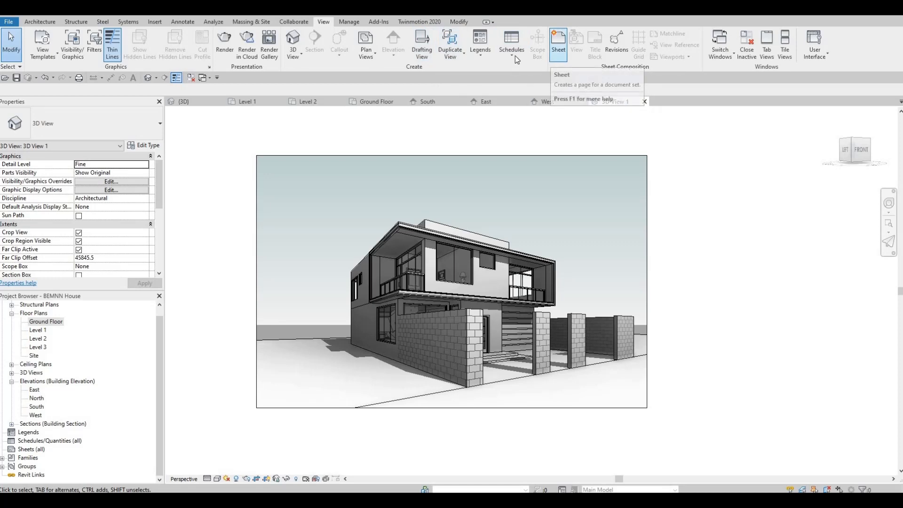
click(349, 22)
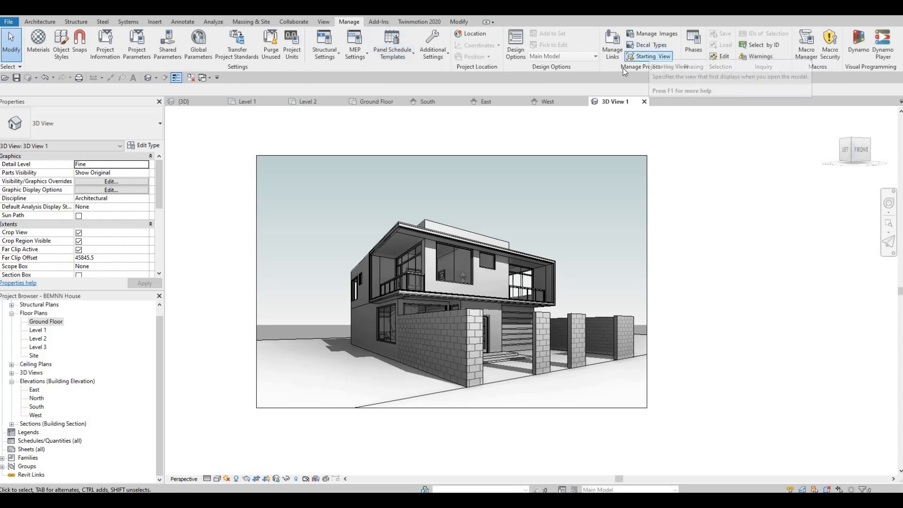
click(655, 58)
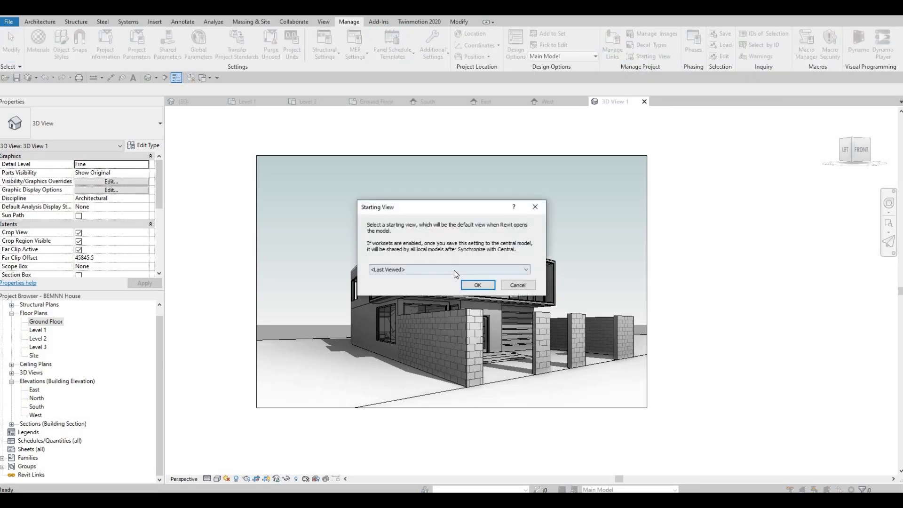
click(453, 270)
click(471, 285)
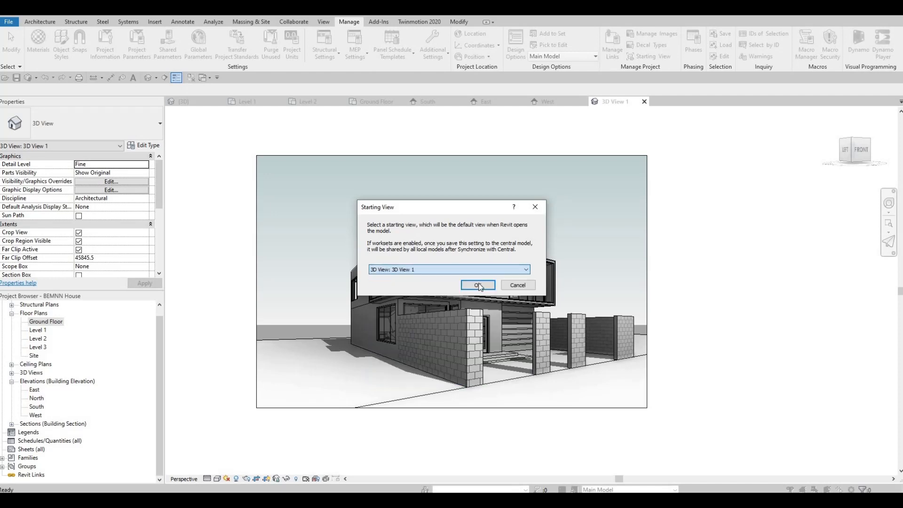
click(477, 285)
click(476, 269)
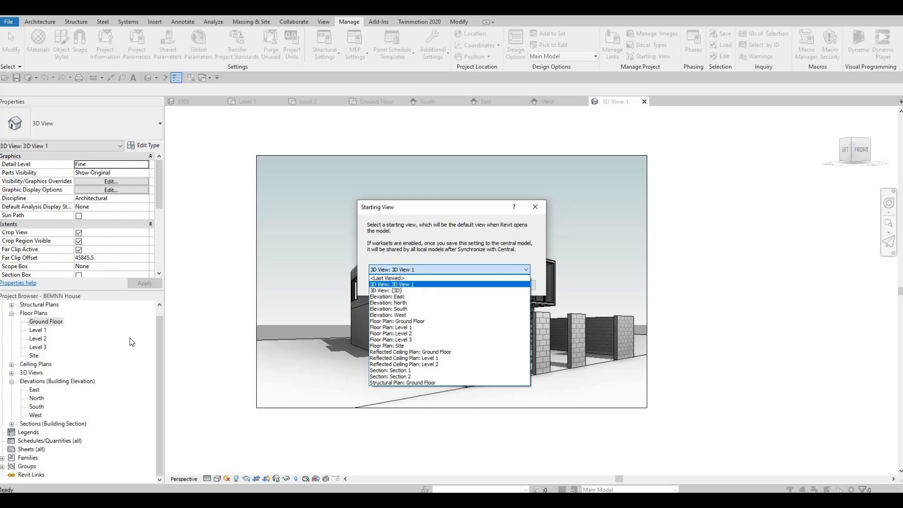
key(Down)
key(Down)
key(Down)
click(14, 379)
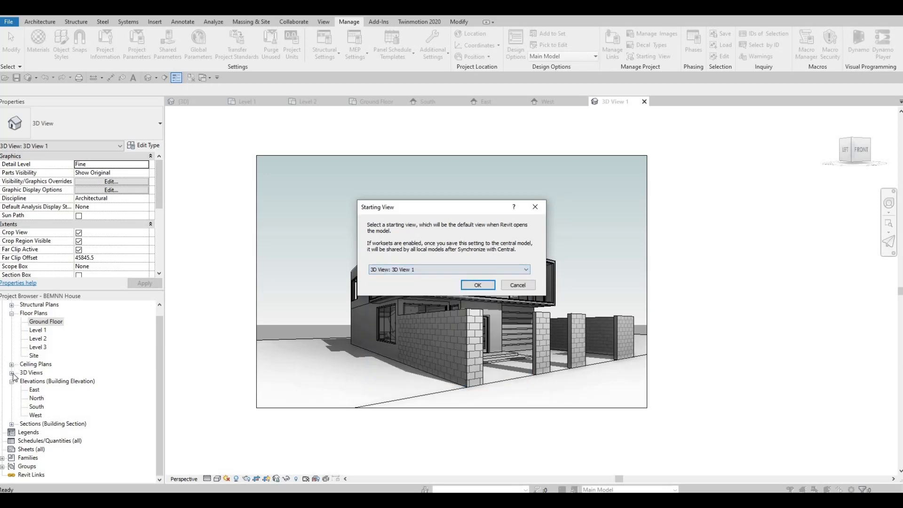
key(Escape)
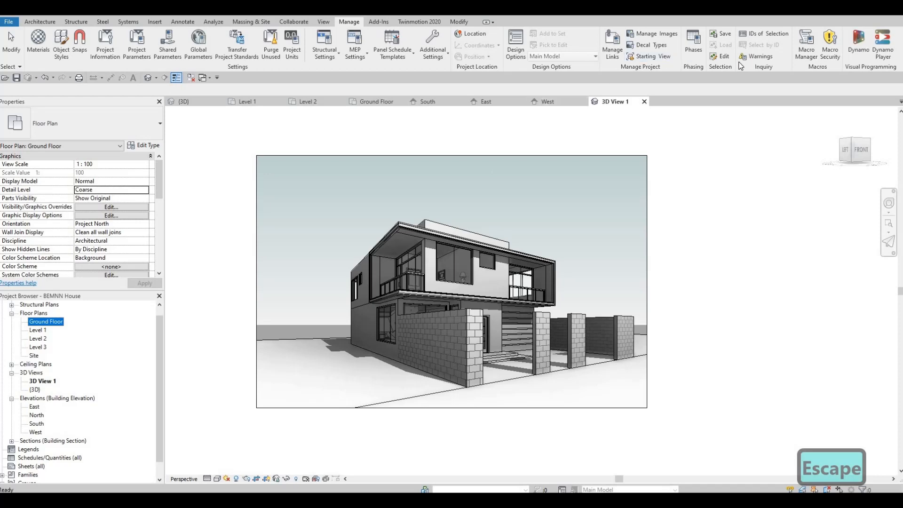
Step: Set 3D View 1 as the project's starting view and save the project
click(651, 57)
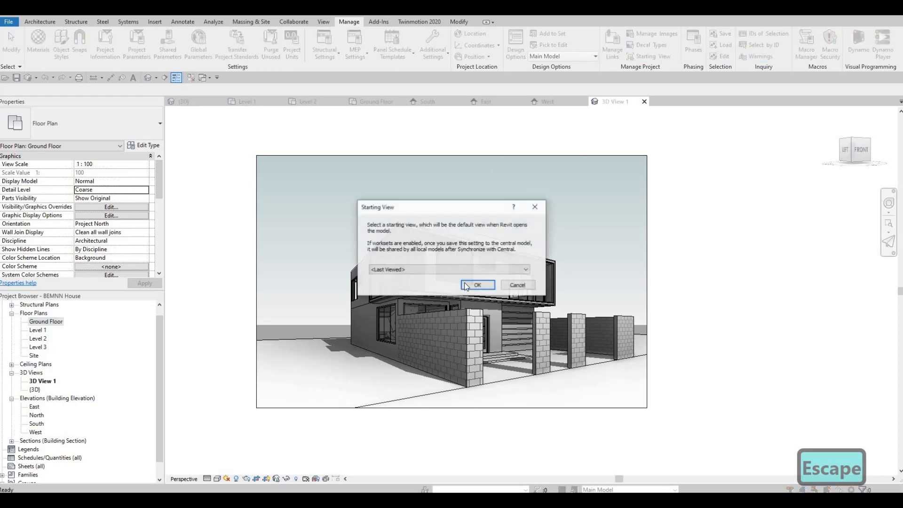
click(466, 272)
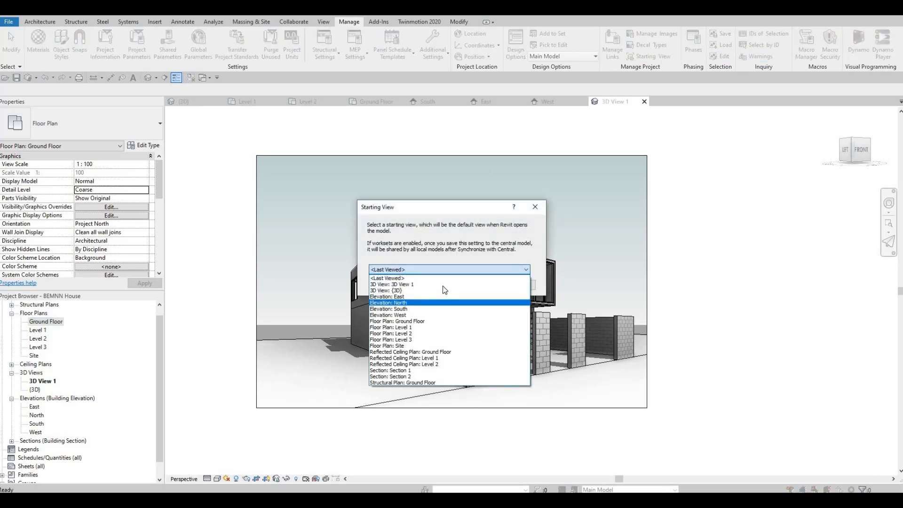
click(439, 284)
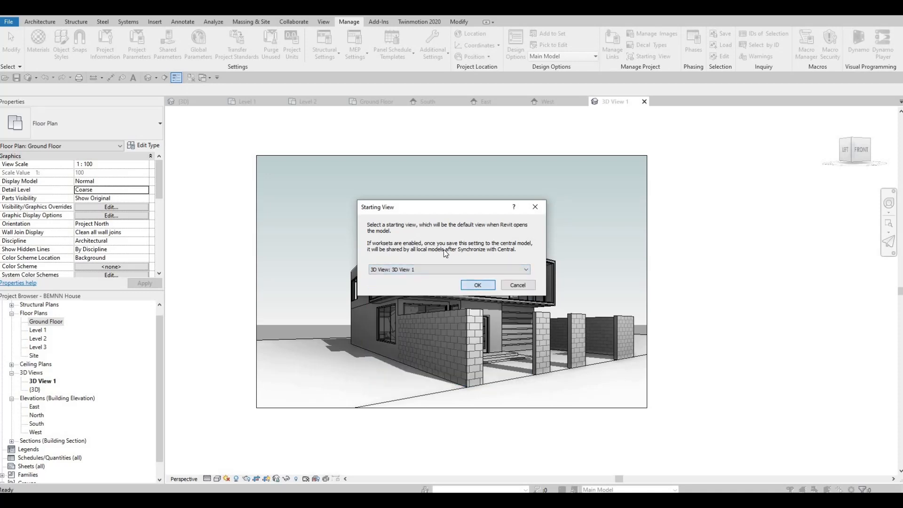
click(477, 285)
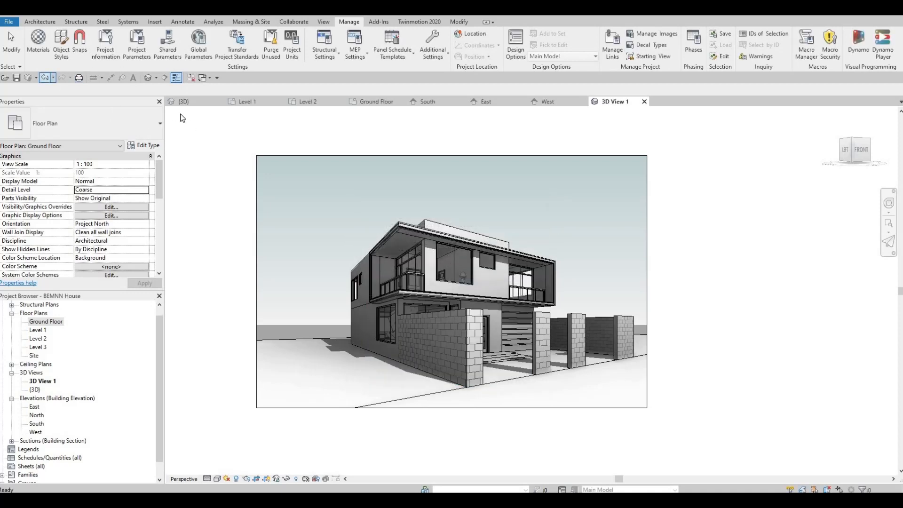
click(17, 79)
Step: Start creating a new sheet under the project's sheets
scroll(18, 391, down, 1)
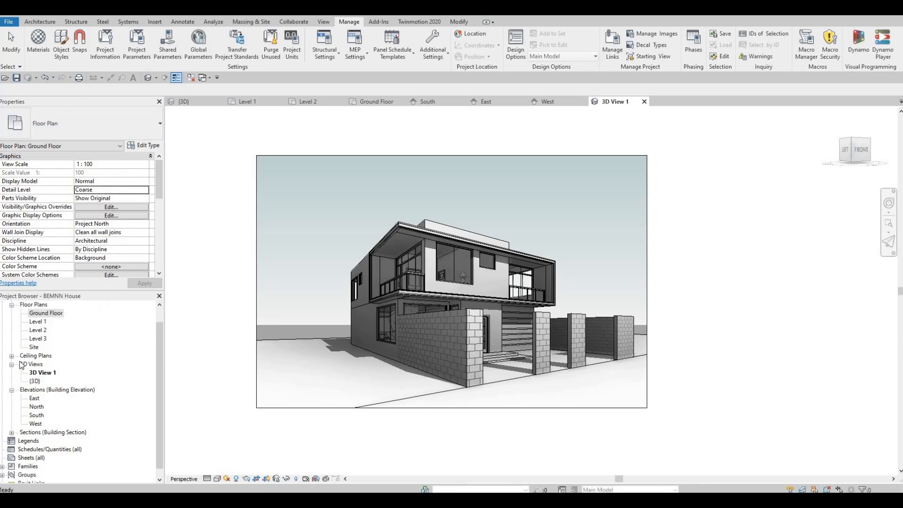
scroll(21, 364, up, 2)
scroll(22, 446, down, 3)
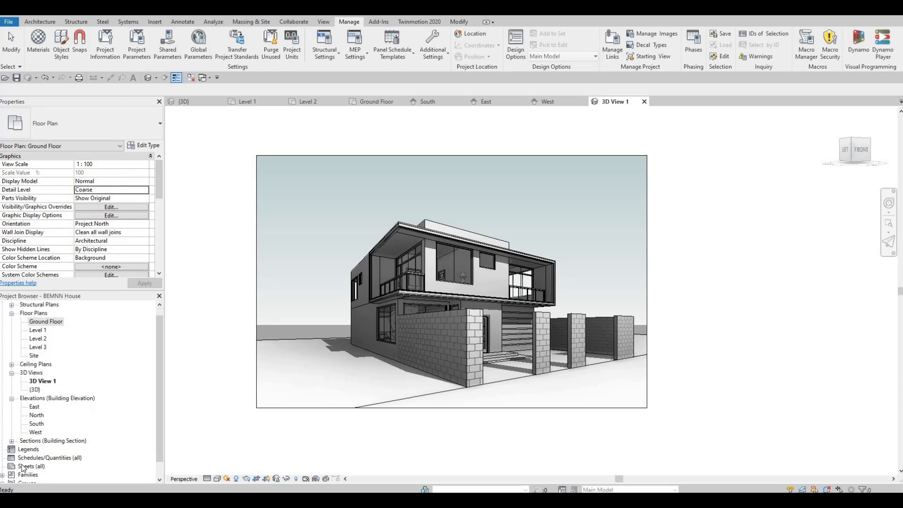
click(29, 452)
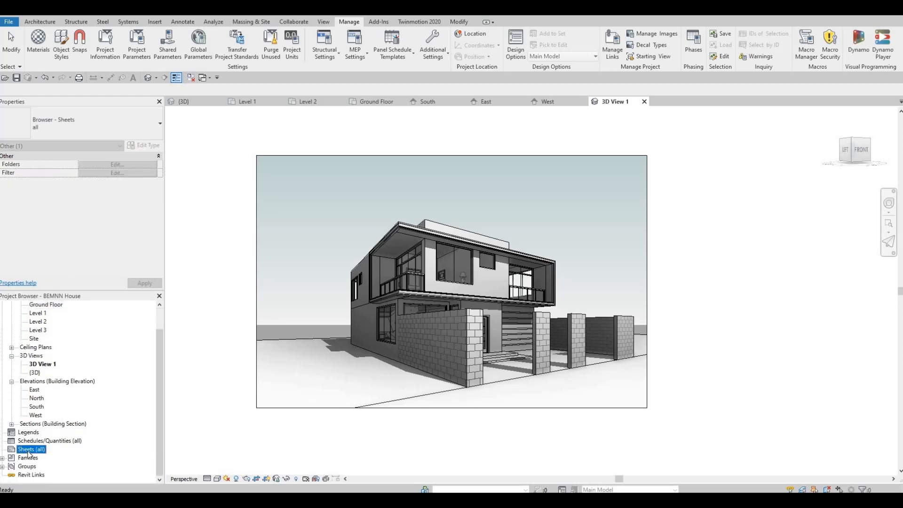
right_click(29, 450)
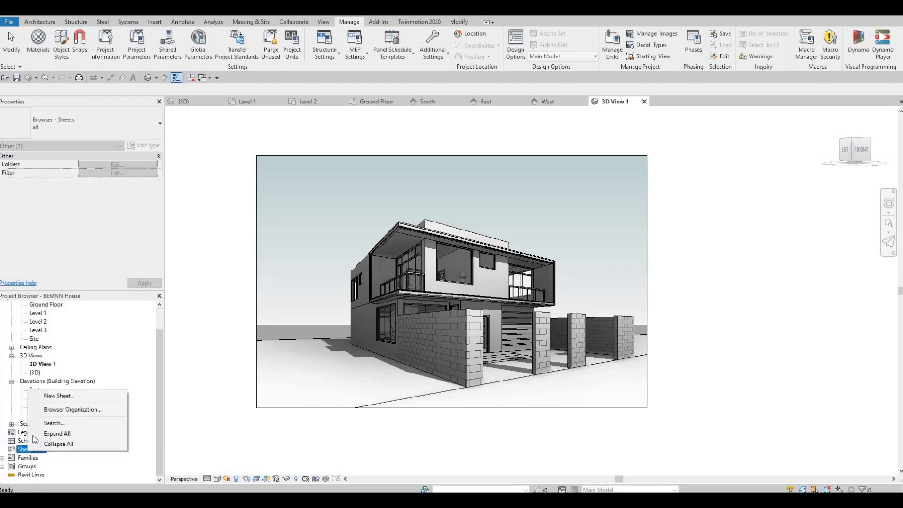
click(58, 396)
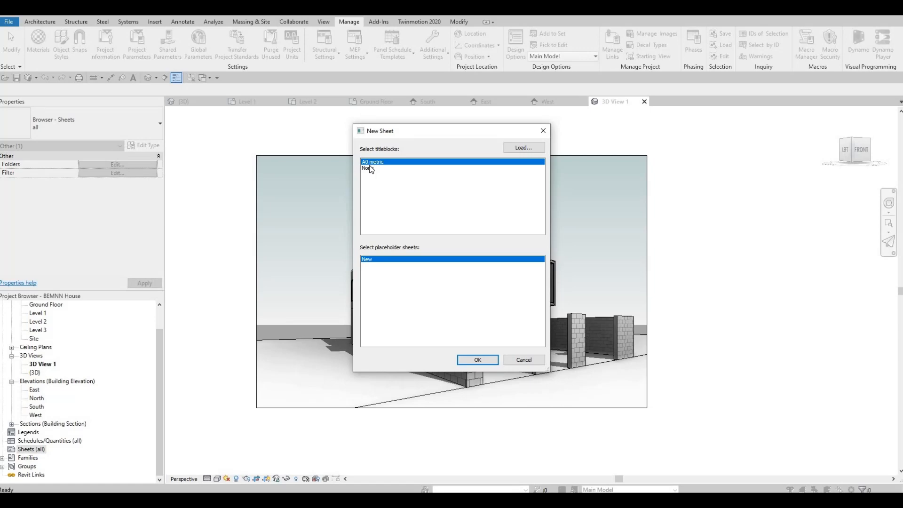
Step: Look through the Titleblocks folder of the Canada metric library for loadable titleblock families, without loading any
click(521, 148)
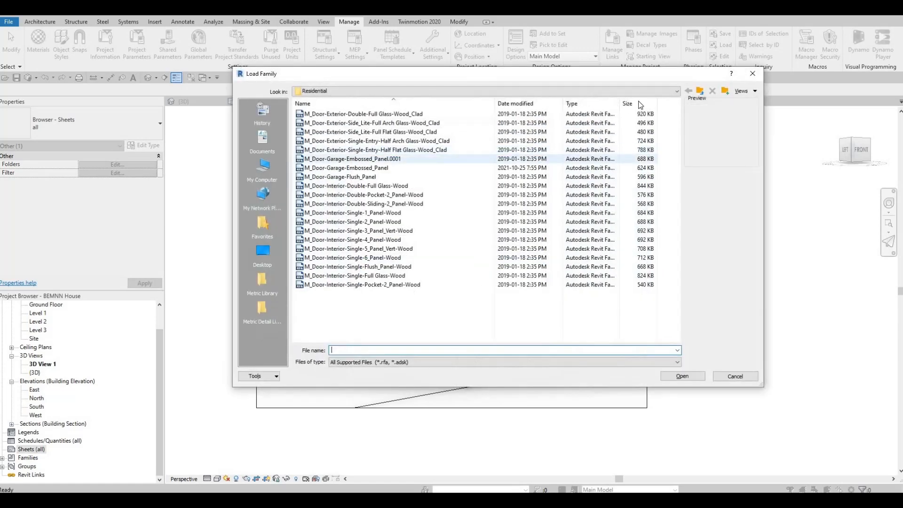
click(700, 94)
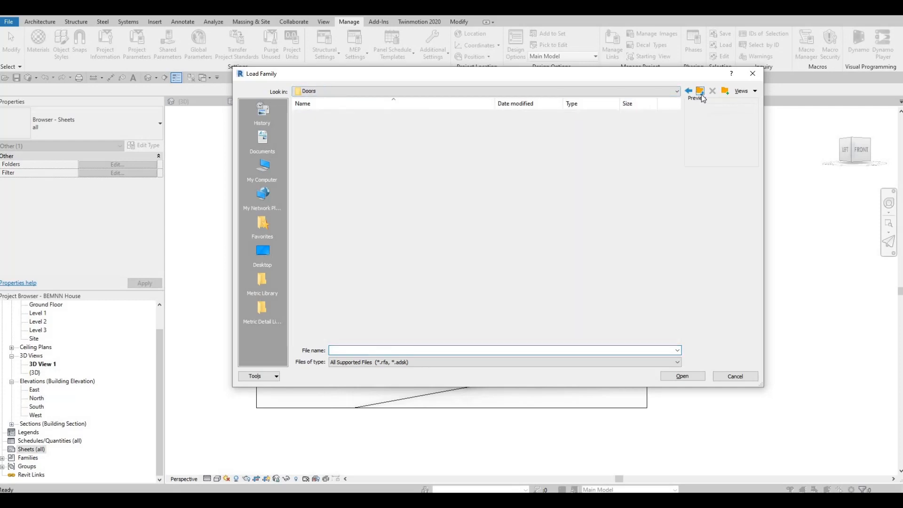
click(701, 95)
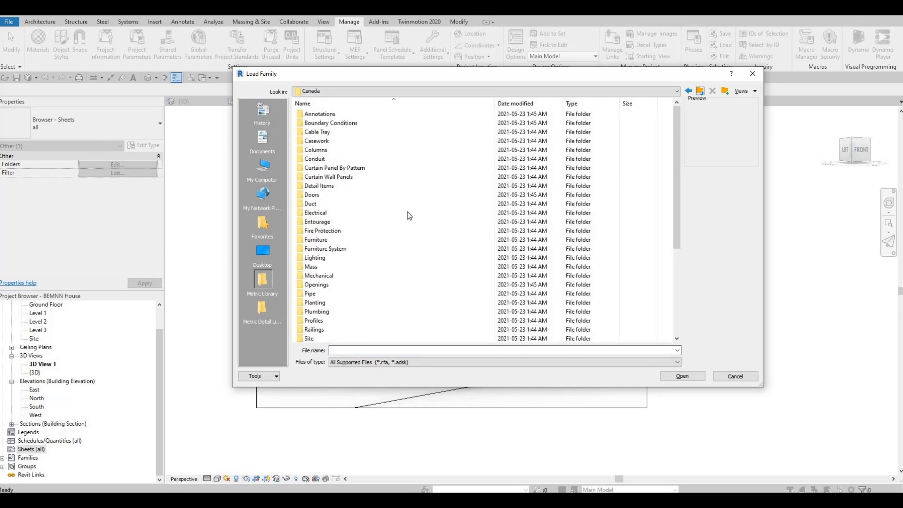
scroll(401, 222, down, 5)
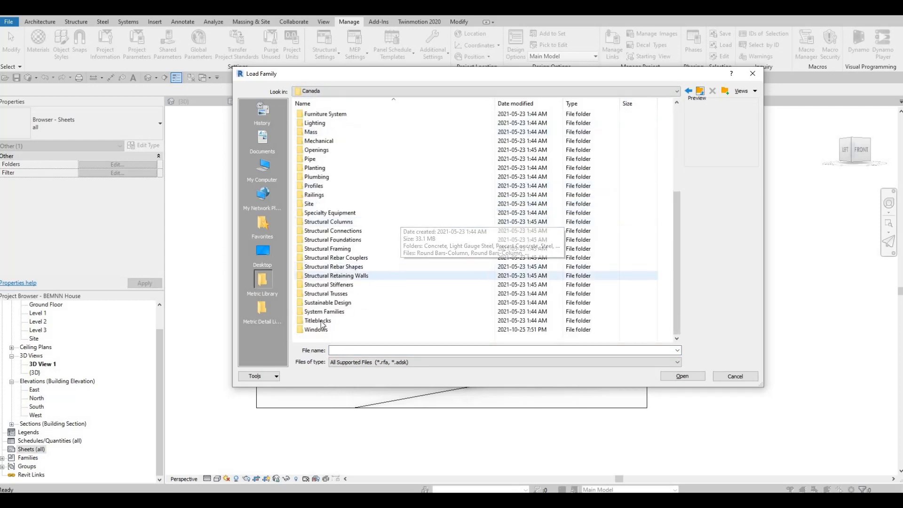
click(320, 323)
click(319, 322)
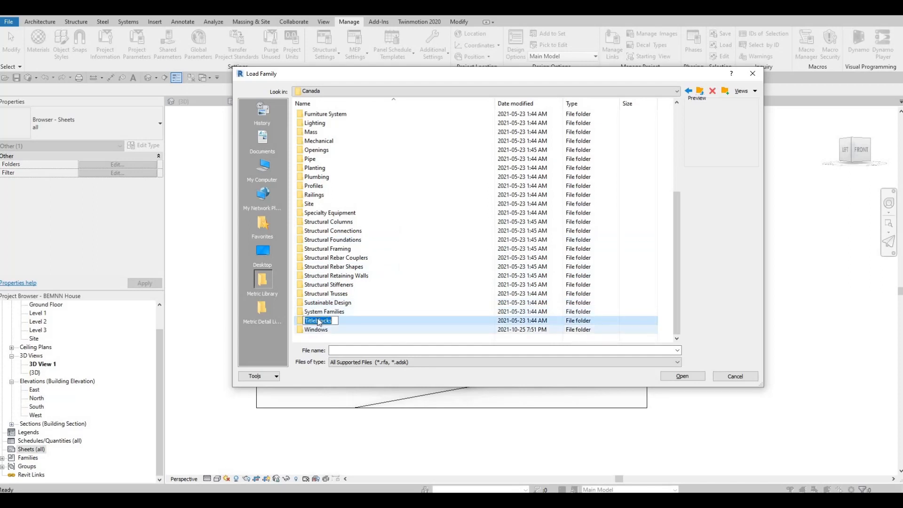
click(319, 313)
double_click(317, 321)
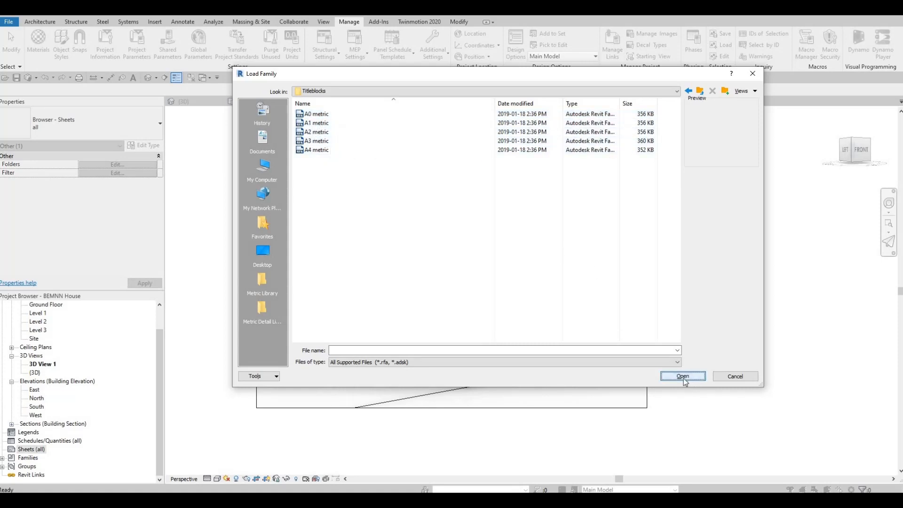
click(738, 378)
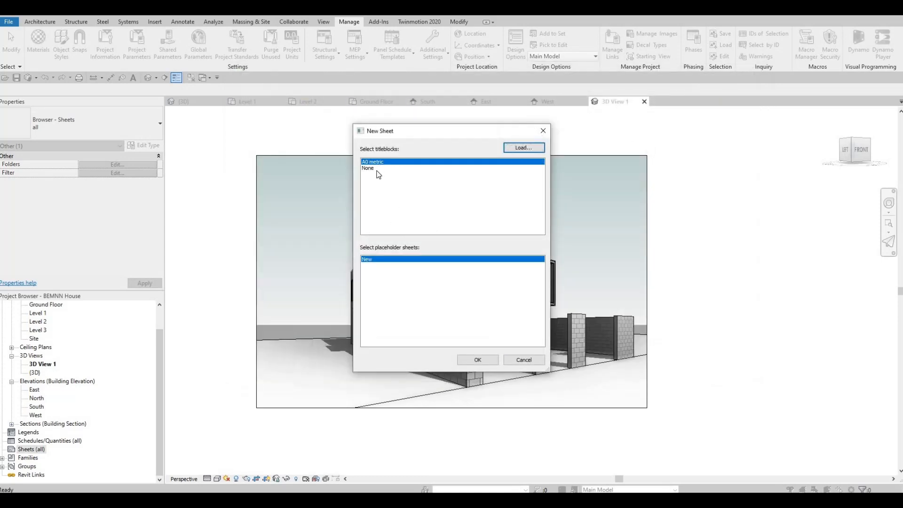
Step: Create the new sheet with the A0 metric titleblock and expand the project's list of sheets
click(470, 362)
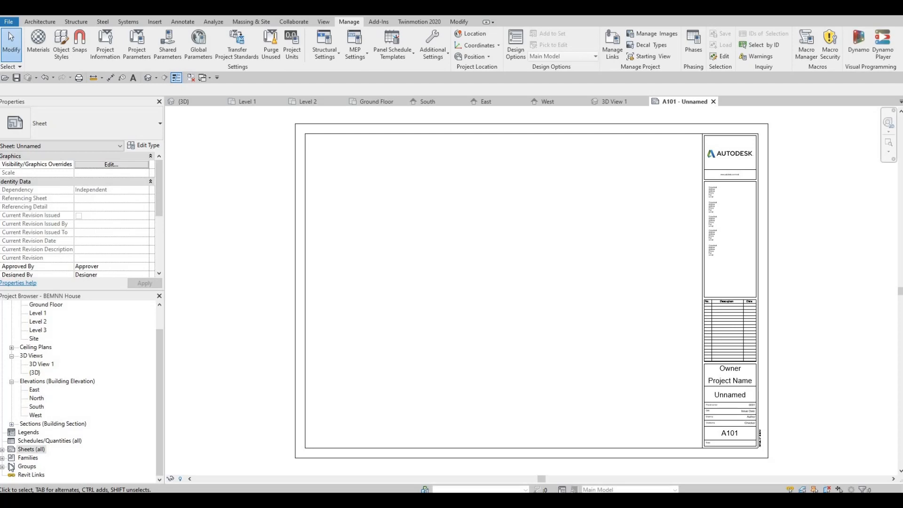
click(28, 449)
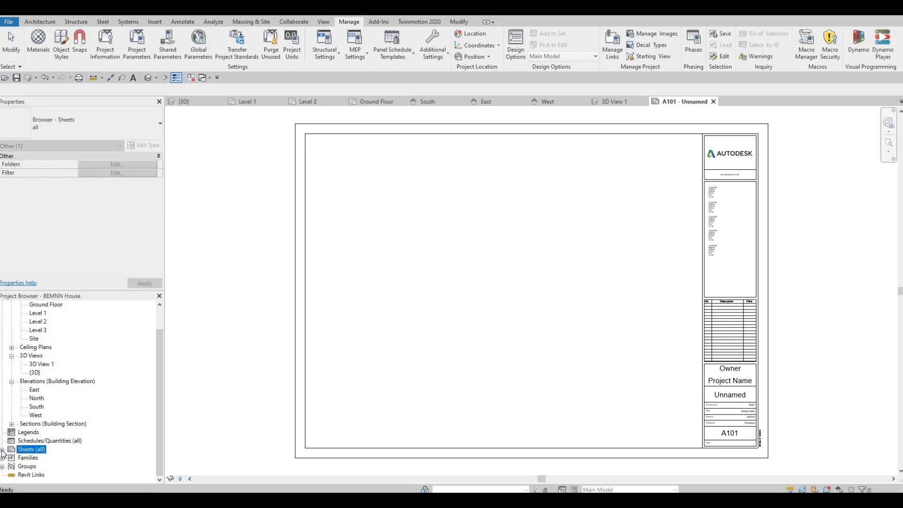
double_click(25, 451)
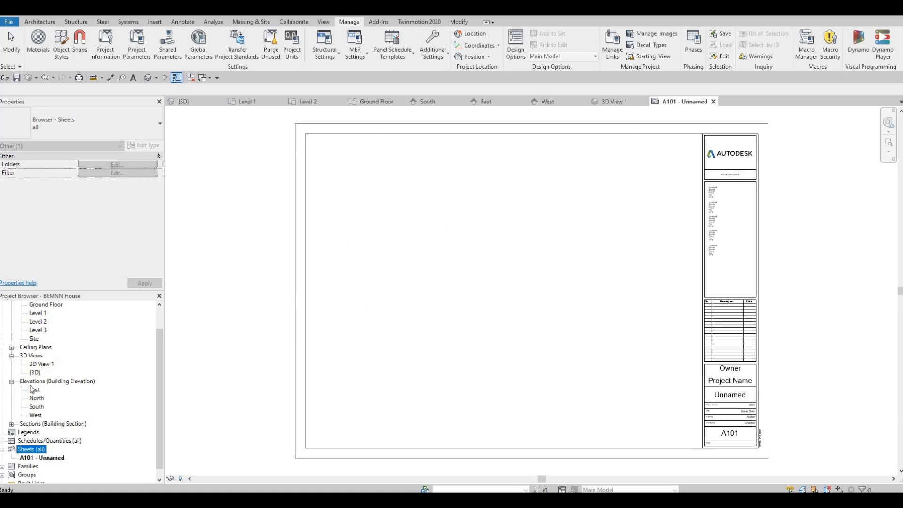
Step: Place 3D View 1 on the sheet as a No Title viewport and position it near the sheet's upper-right corner, beside the titleblock
click(41, 365)
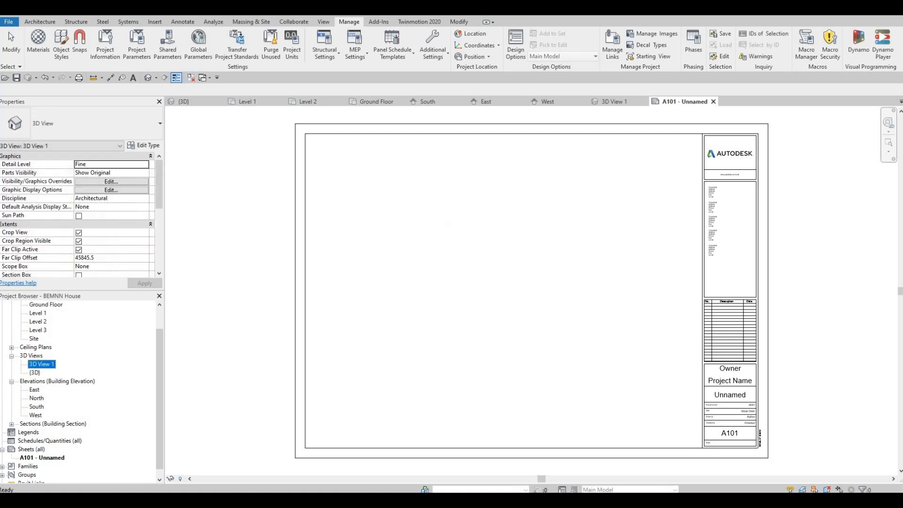
click(495, 247)
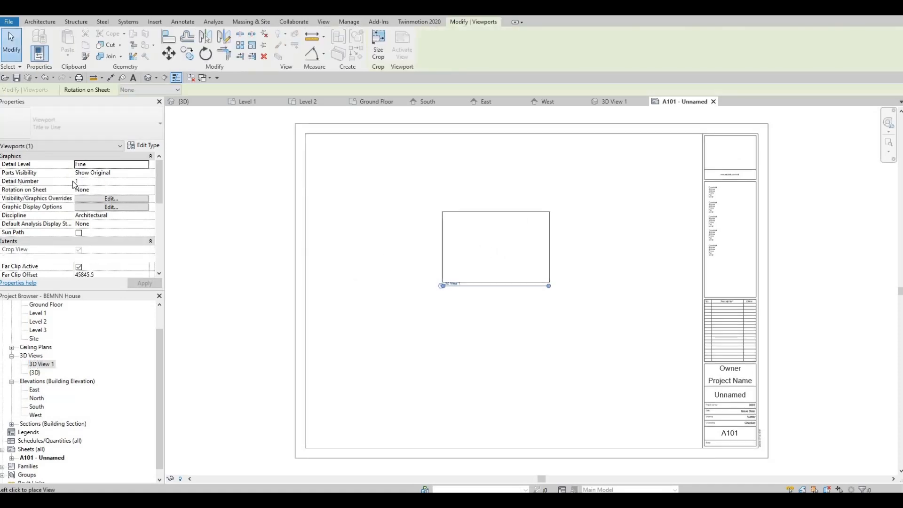
click(89, 125)
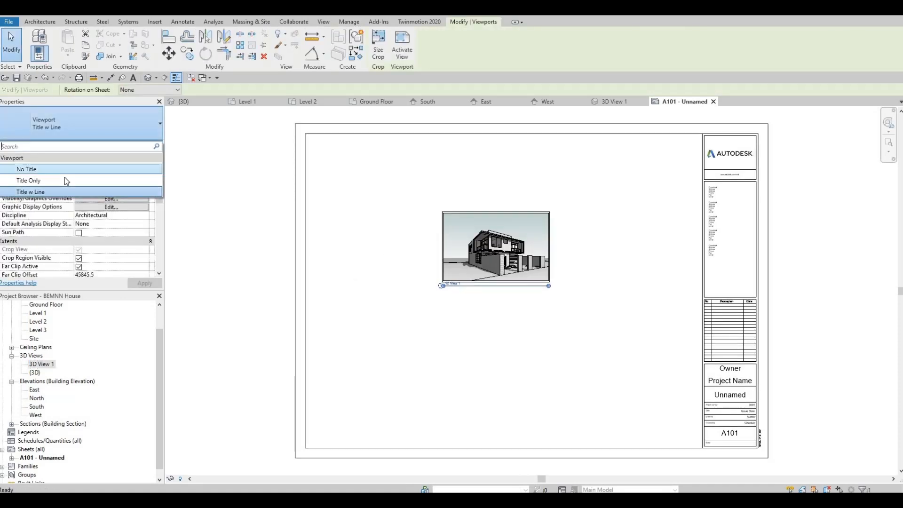
click(61, 170)
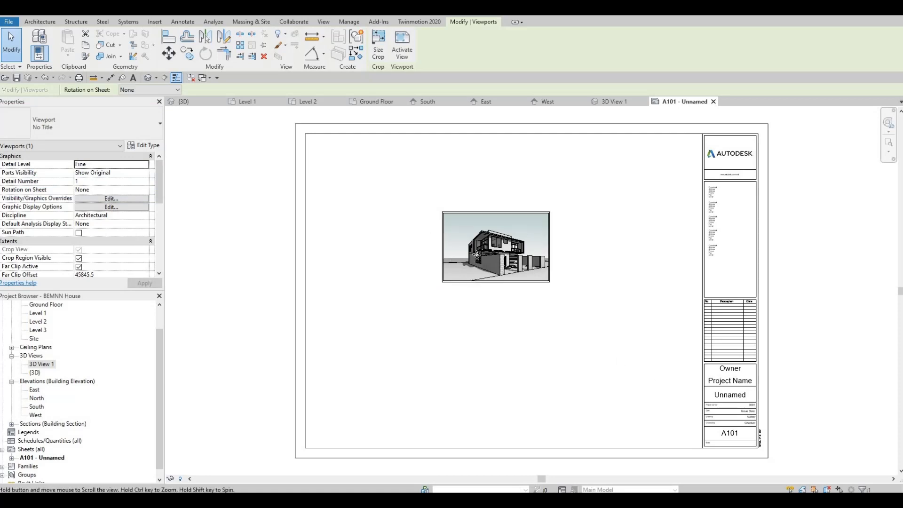
middle_drag(486, 262, 481, 252)
drag(489, 245, 607, 201)
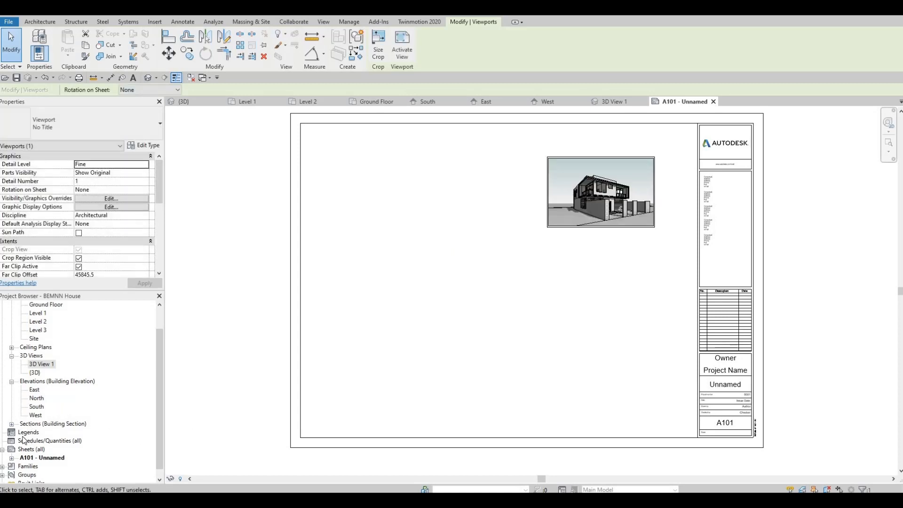
Step: Rename sheet A101 as COVER PAGE, keeping its sheet number
click(43, 457)
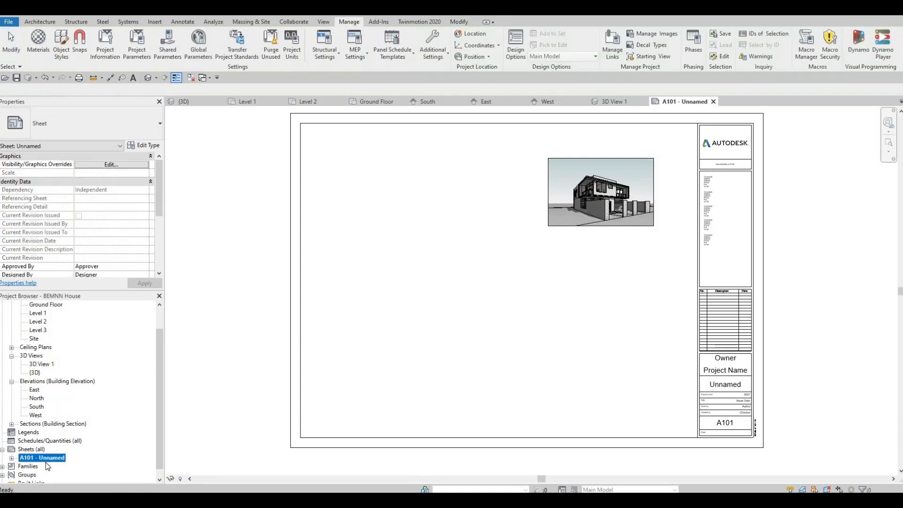
key(F2)
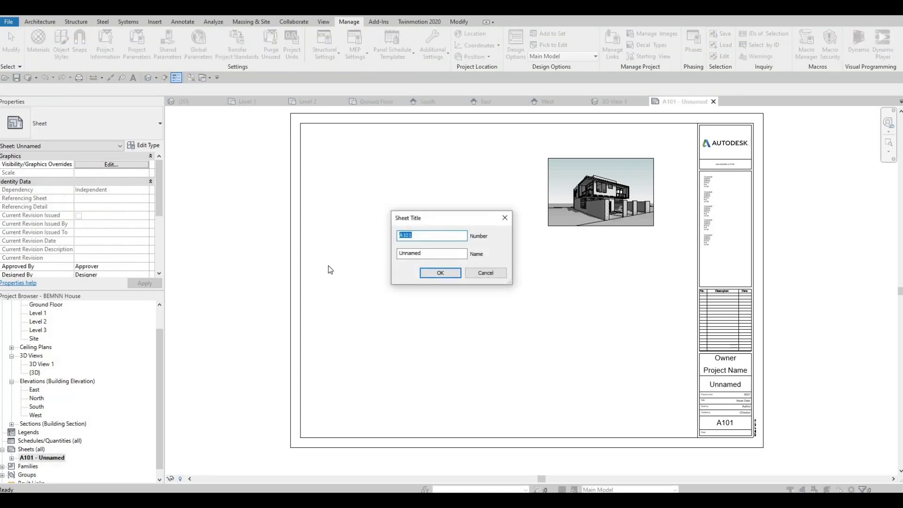
key(Tab)
text(COVER)
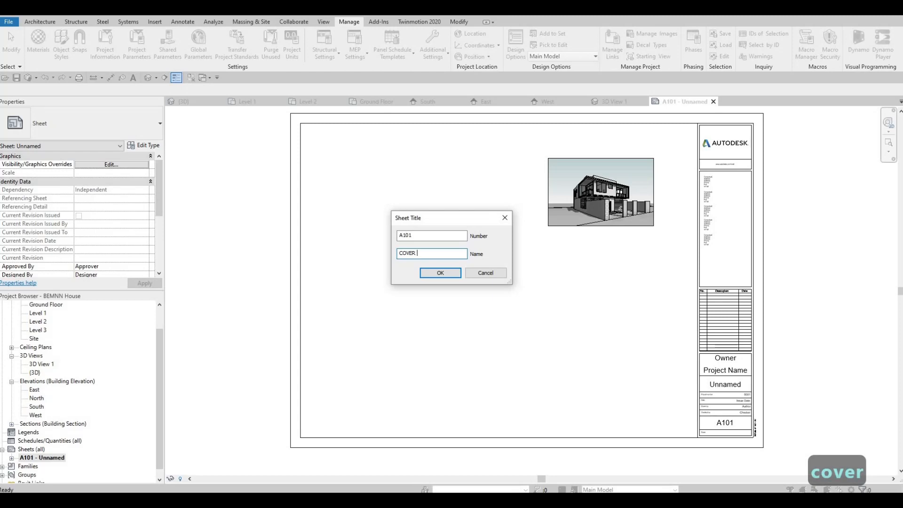
text( PAGE)
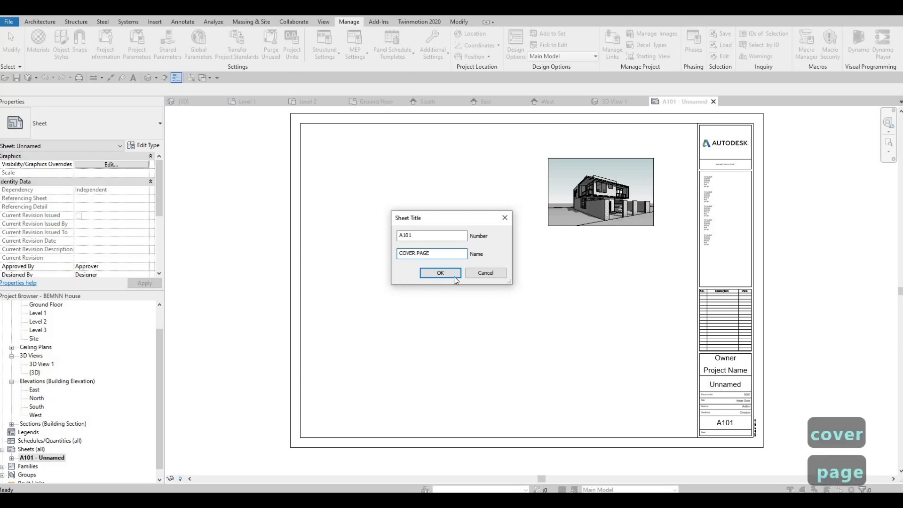
click(440, 274)
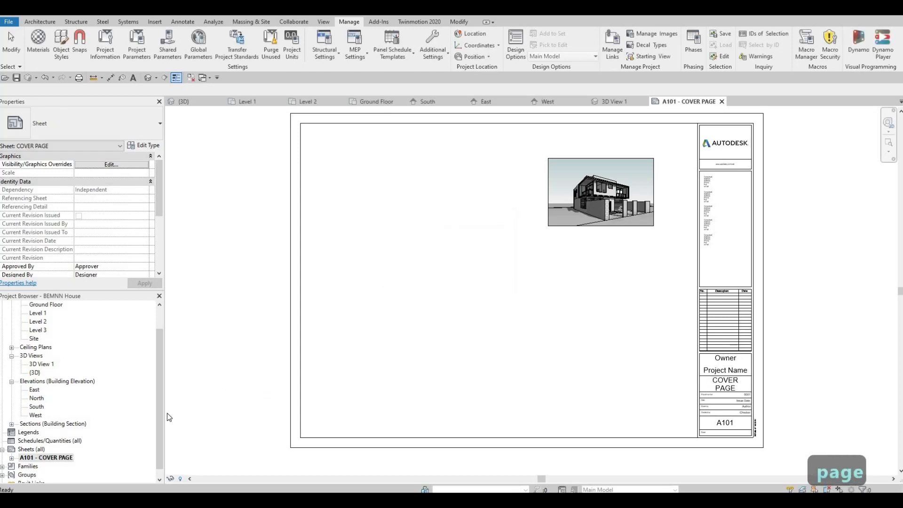
Step: Set the project name in the cover sheet's titleblock to BEMNN HOUSE
click(729, 374)
click(722, 370)
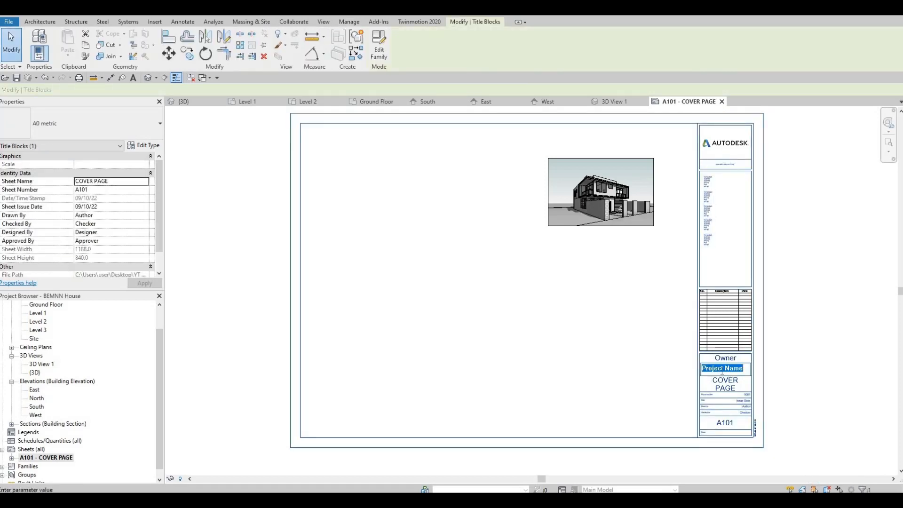
text(BE)
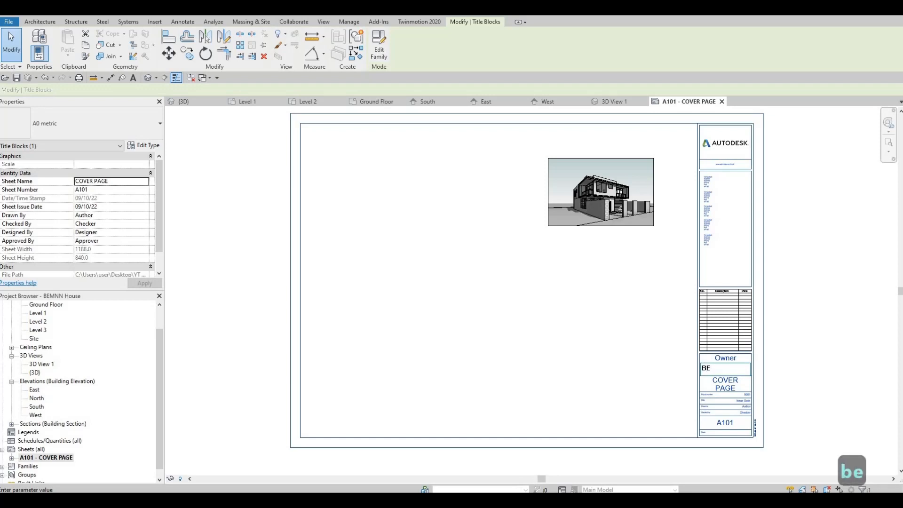
text(MN)
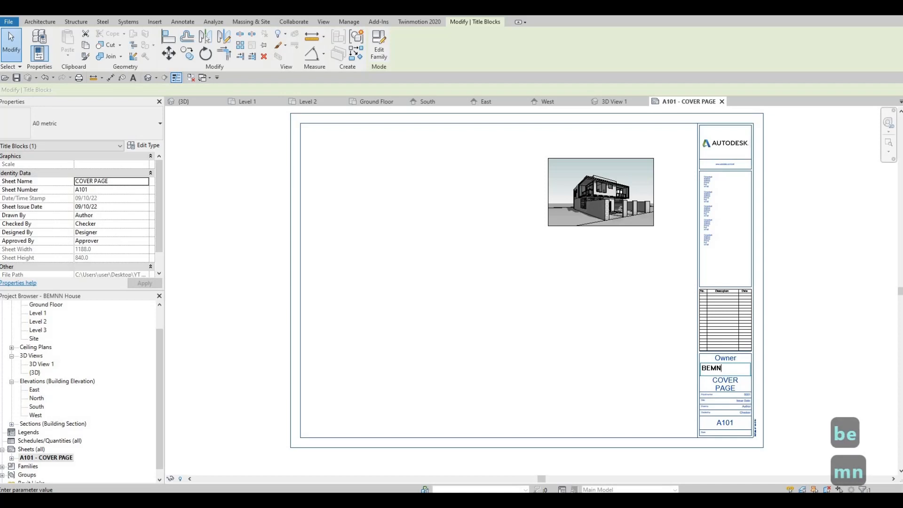
text(N HOUSE)
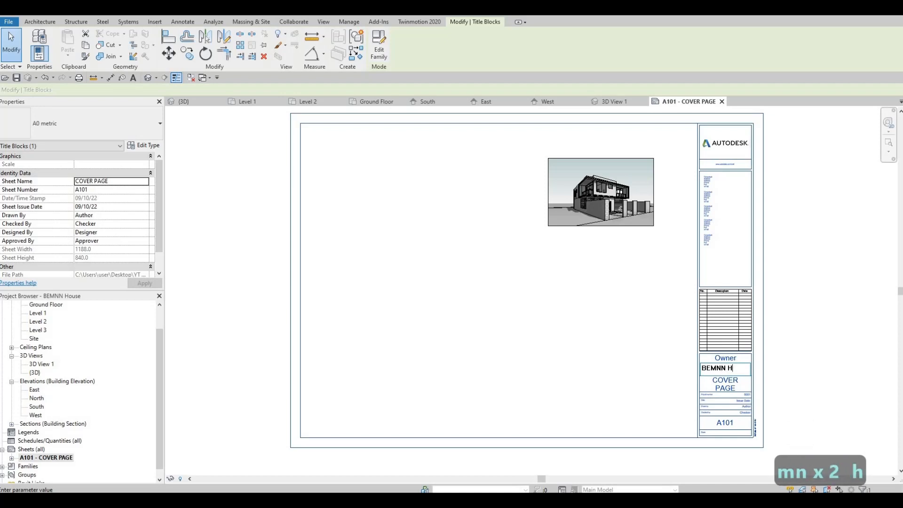
click(723, 359)
Step: Set the owner in the cover sheet's titleblock to ACC
scroll(725, 357, up, 2)
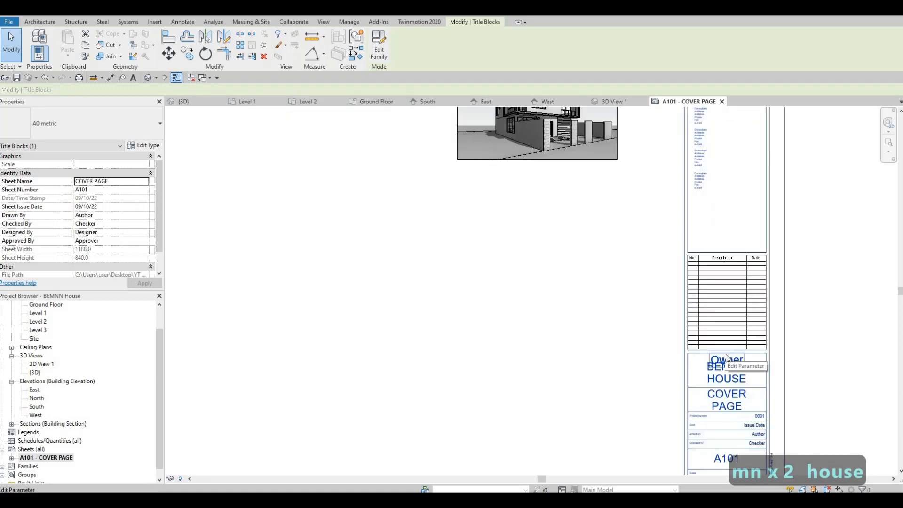
click(725, 359)
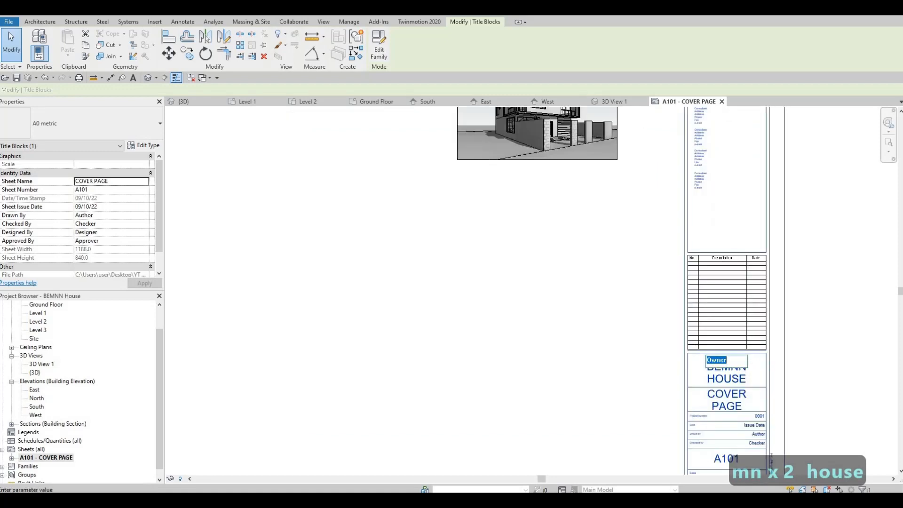
text(ACC)
click(720, 339)
key(Escape)
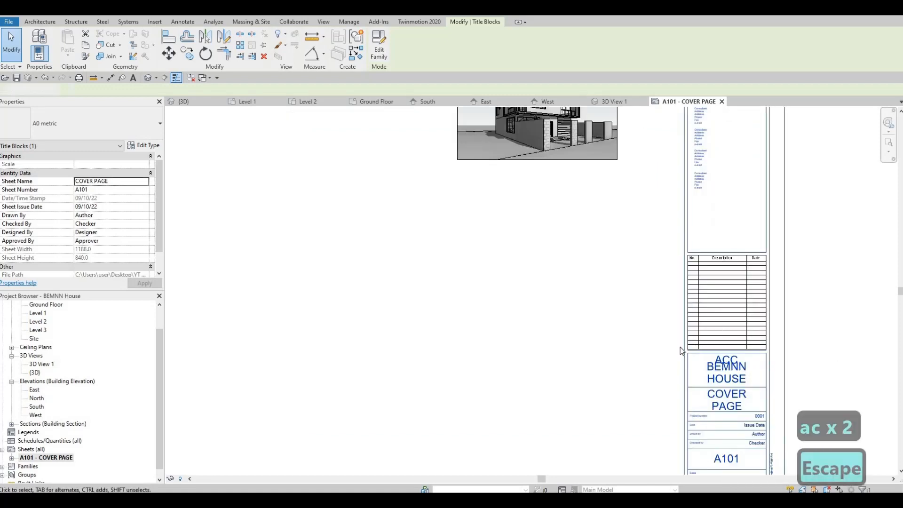
scroll(701, 330, down, 2)
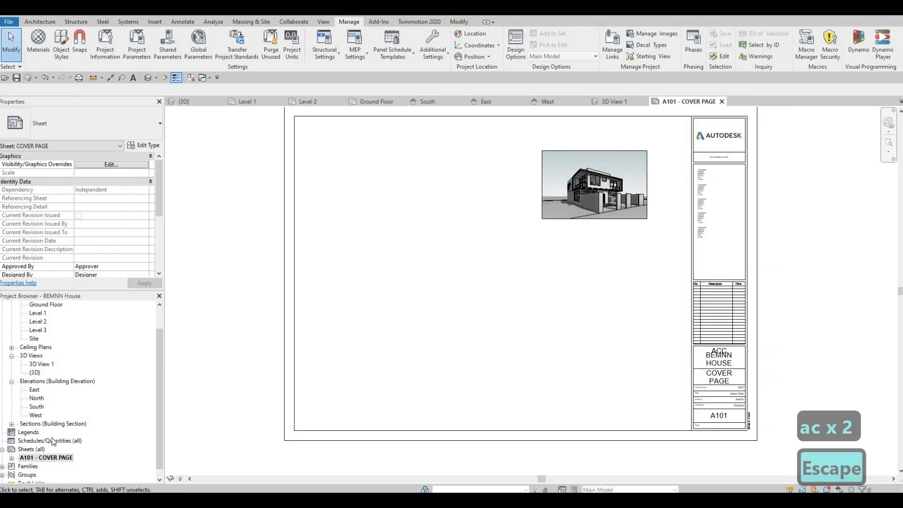
Step: Create four more sheets in the project, each with the A0 metric titleblock
scroll(38, 447, down, 1)
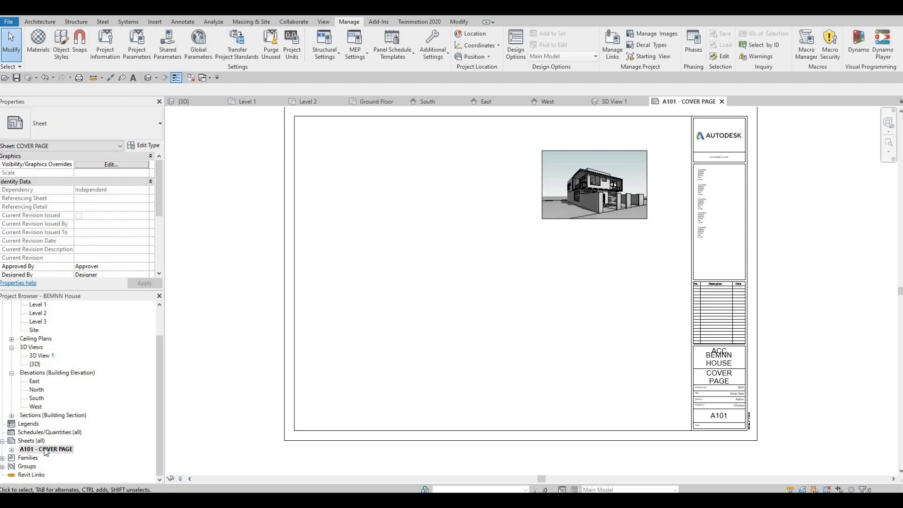
right_click(45, 450)
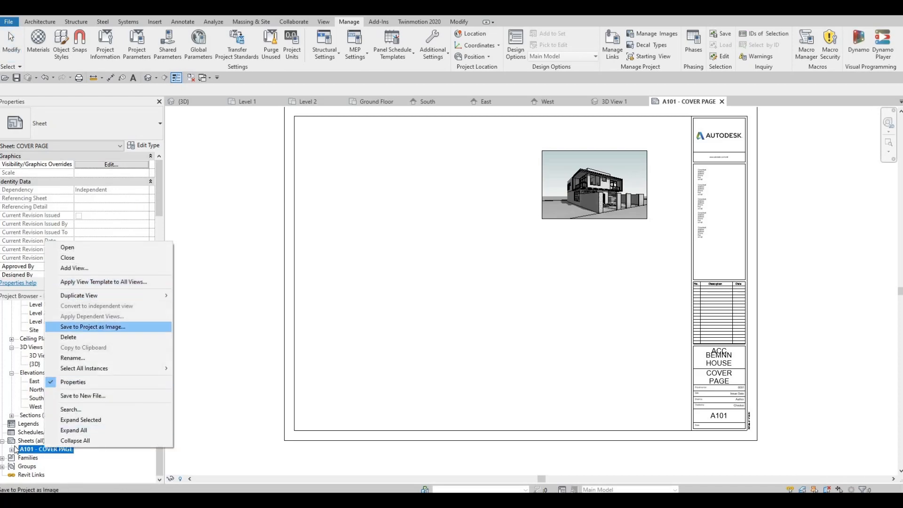
key(Escape)
right_click(29, 440)
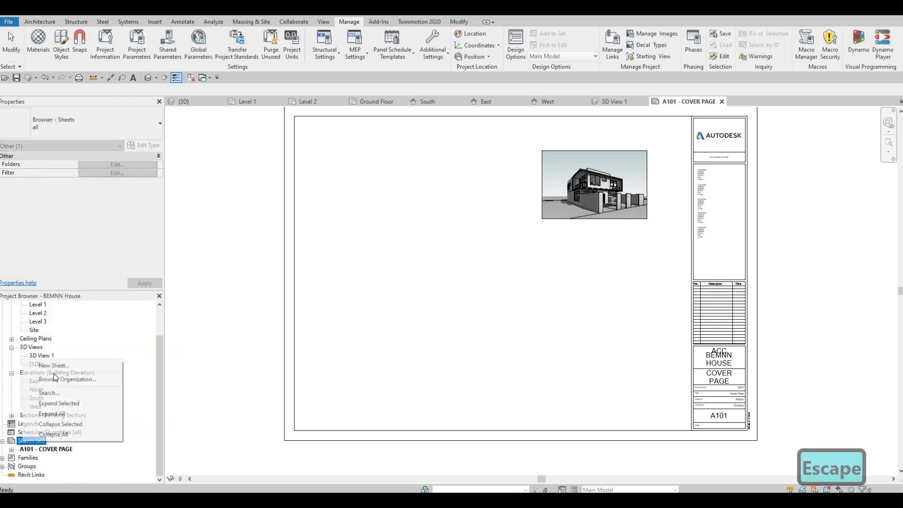
click(45, 365)
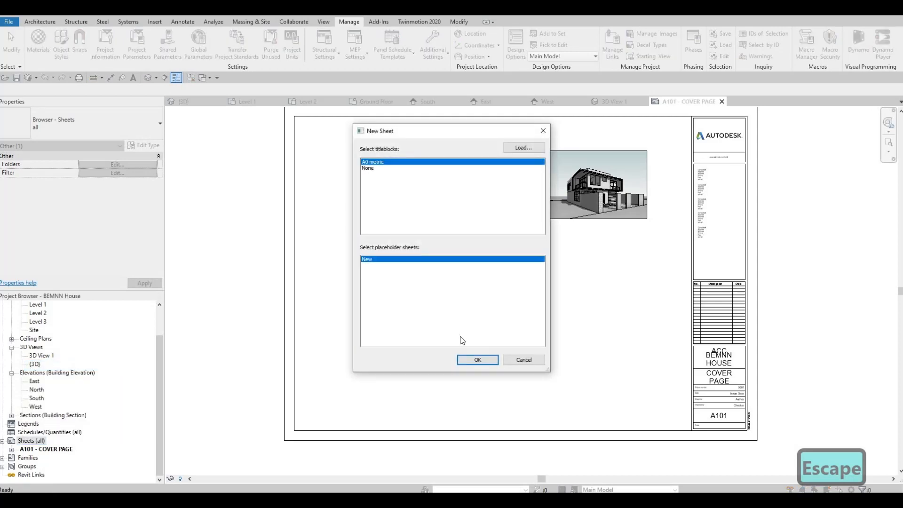
key(Return)
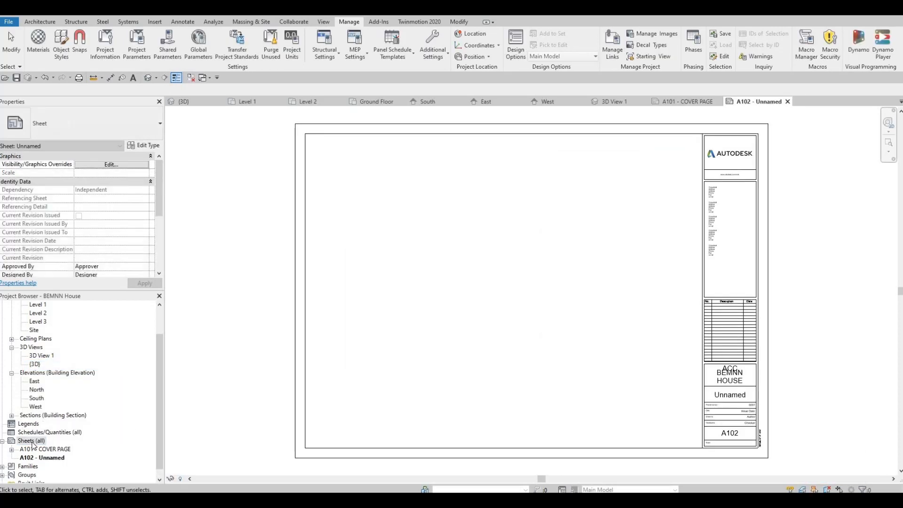
right_click(32, 442)
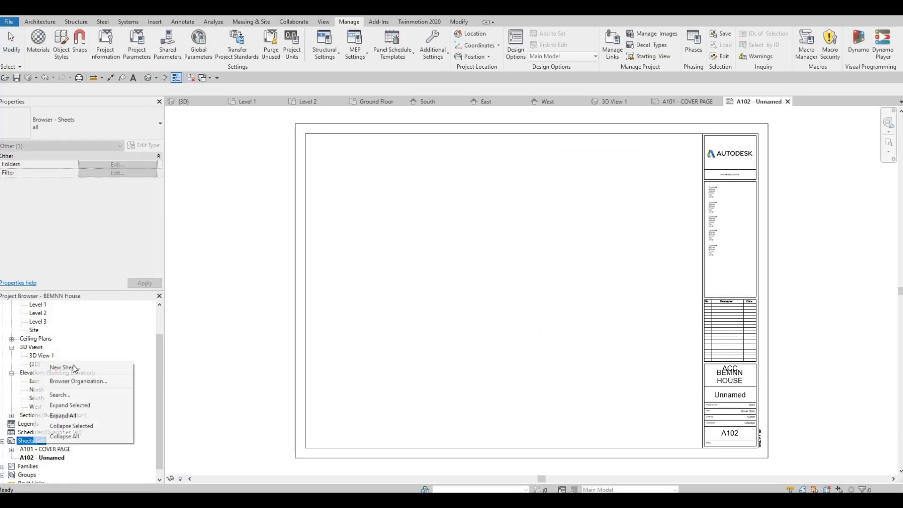
click(113, 368)
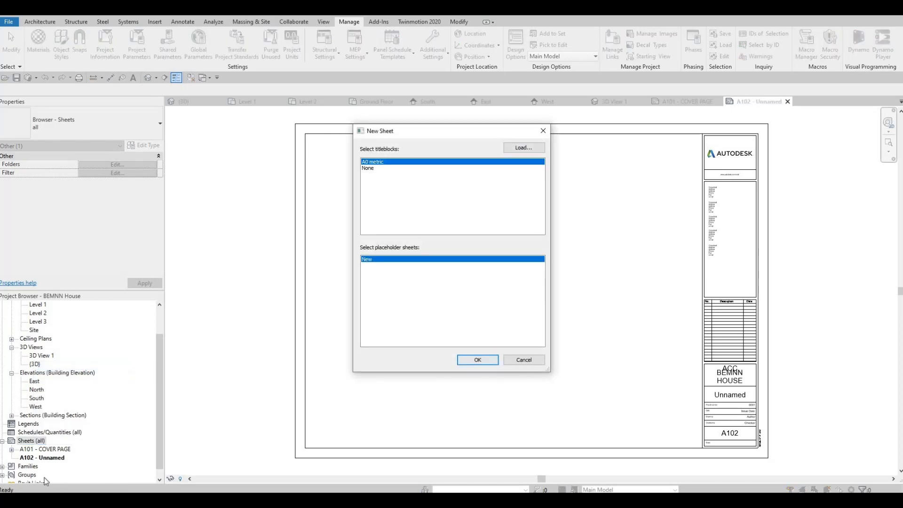
click(477, 359)
right_click(32, 441)
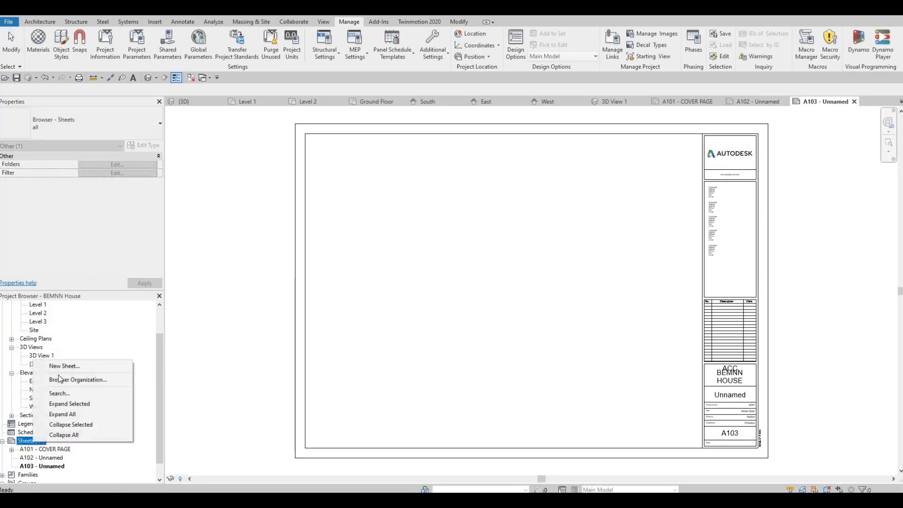
click(64, 366)
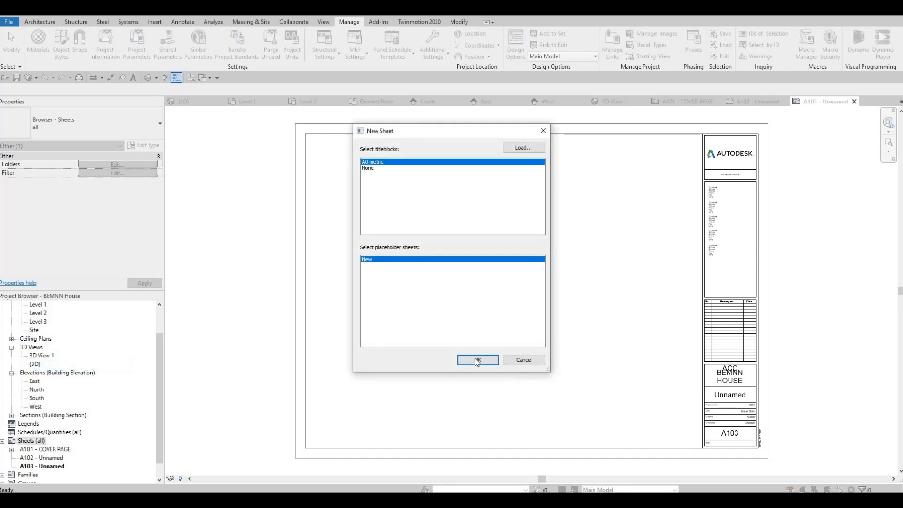
click(476, 360)
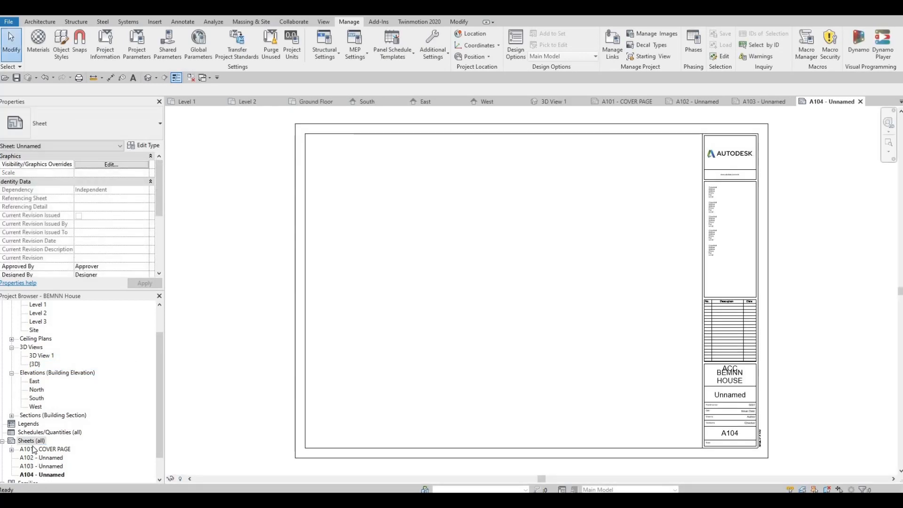
right_click(32, 440)
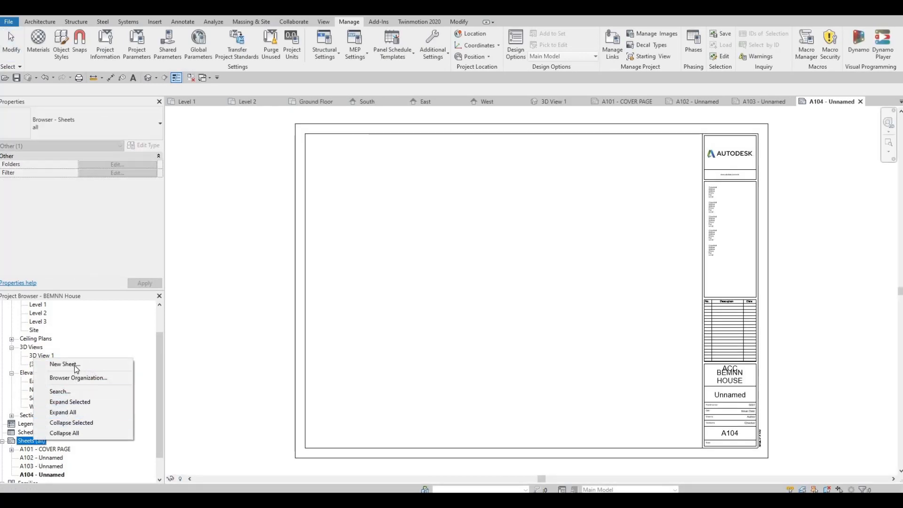
key(Return)
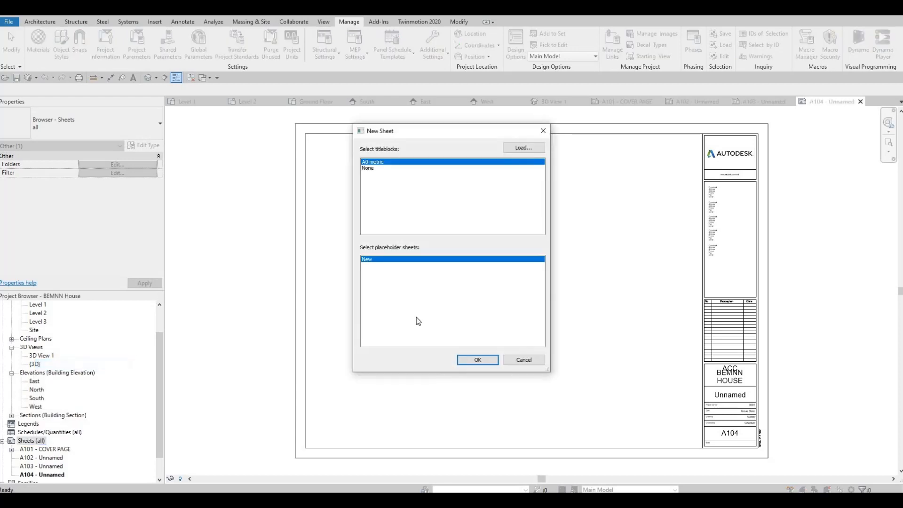
click(457, 363)
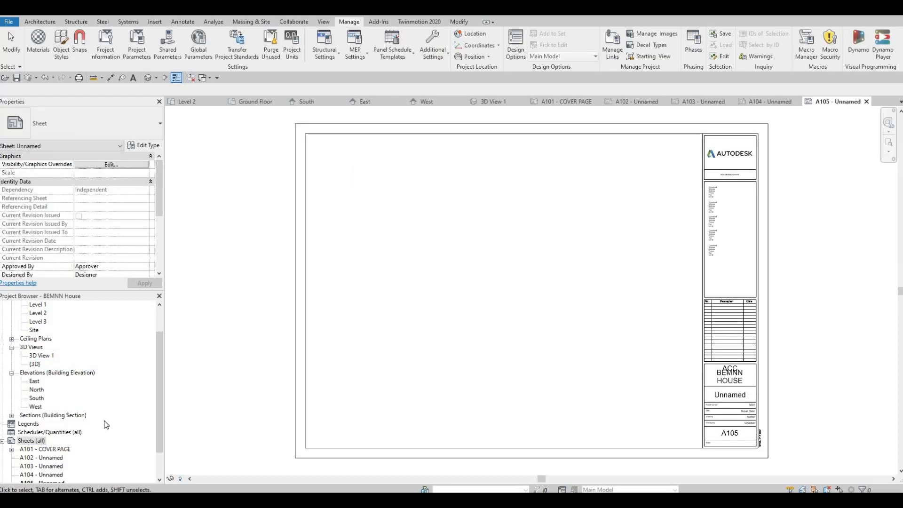
scroll(43, 438, down, 1)
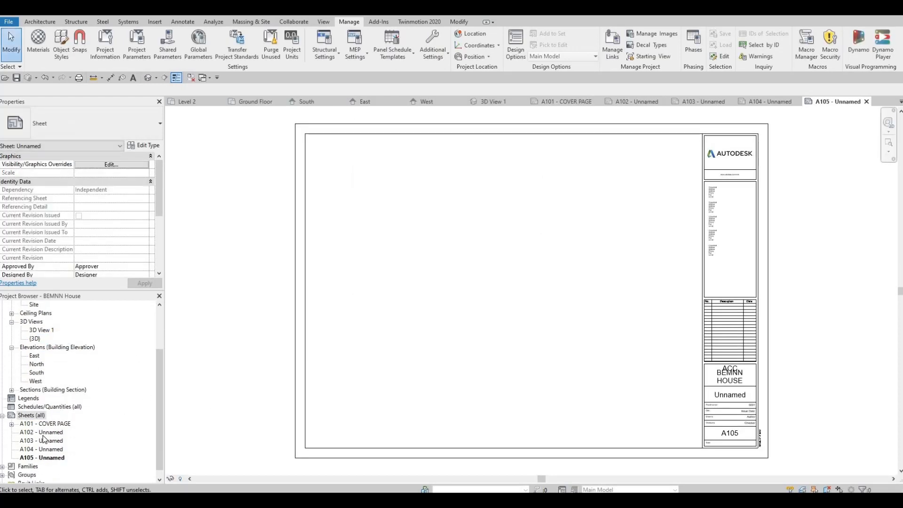
click(44, 432)
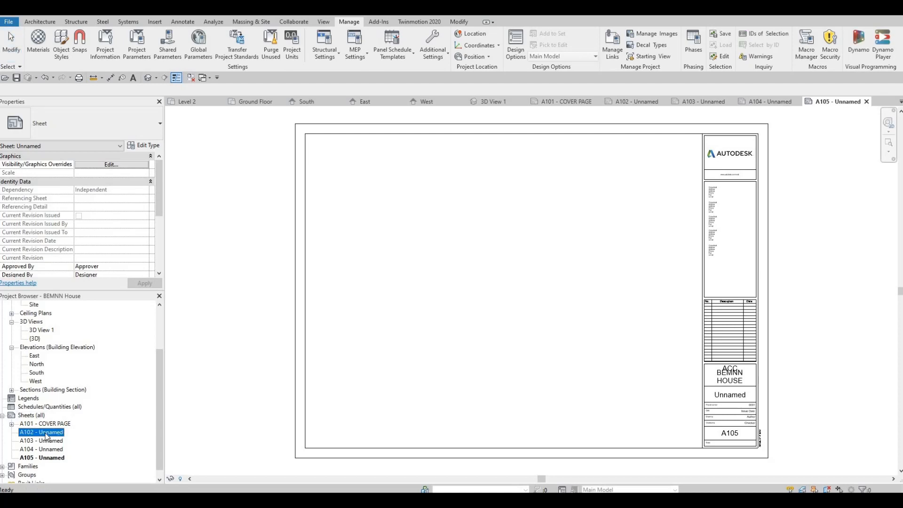
click(736, 400)
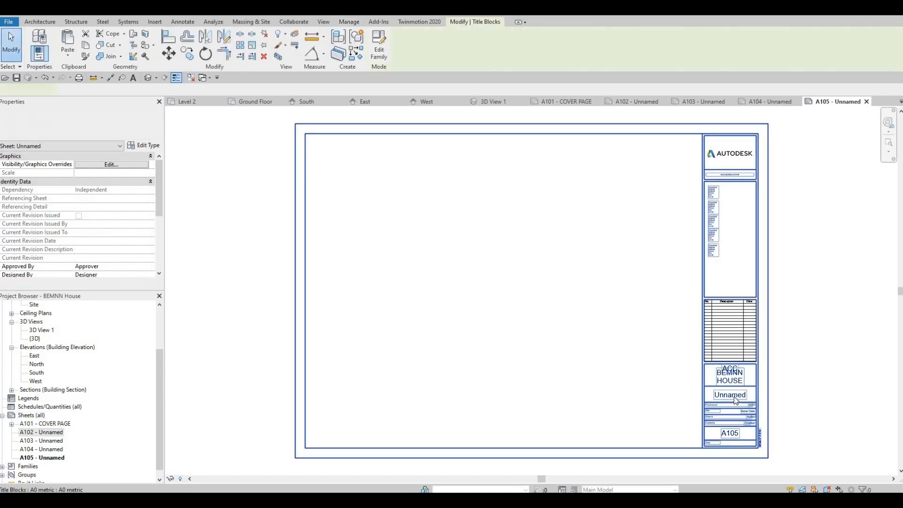
click(734, 398)
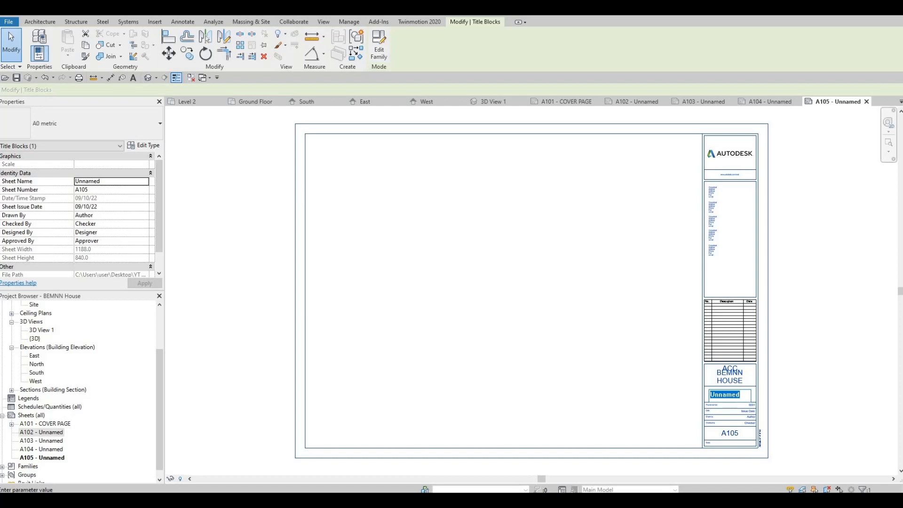
text(FIRST )
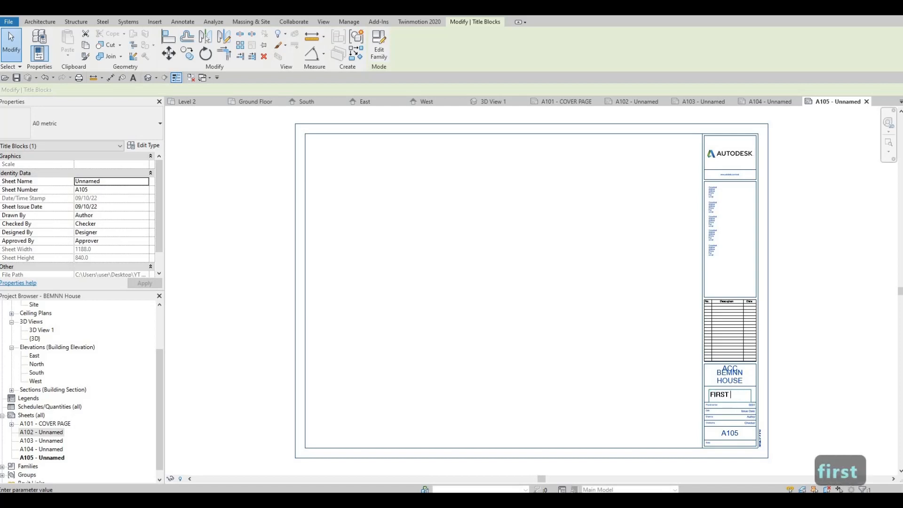
text(FLOOR)
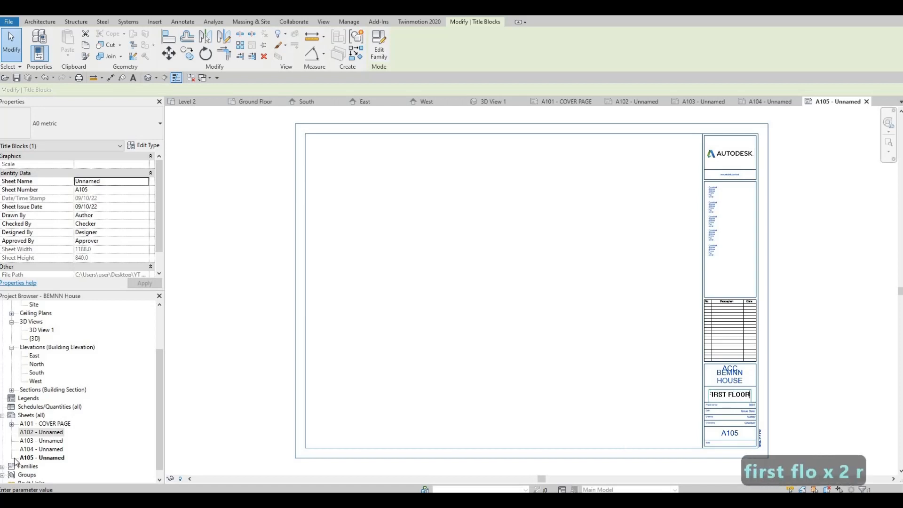
key(Escape)
key(Escape)
click(47, 440)
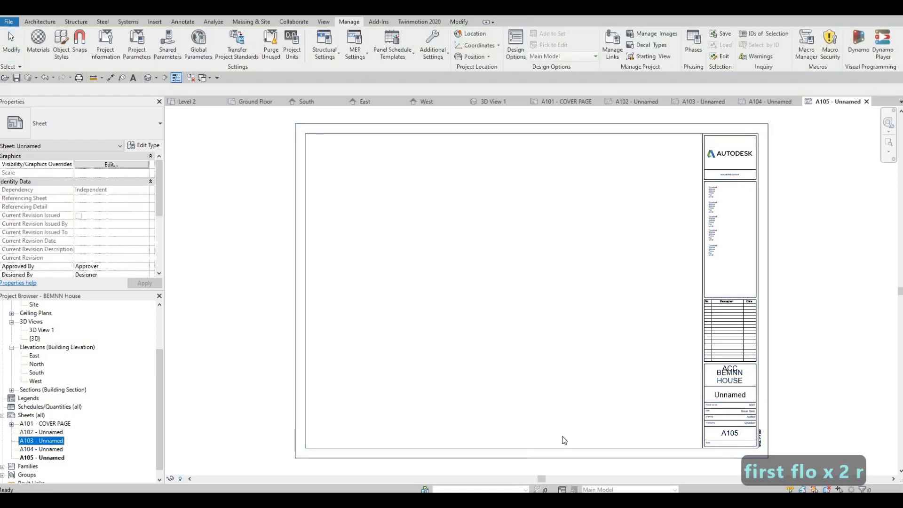
click(52, 432)
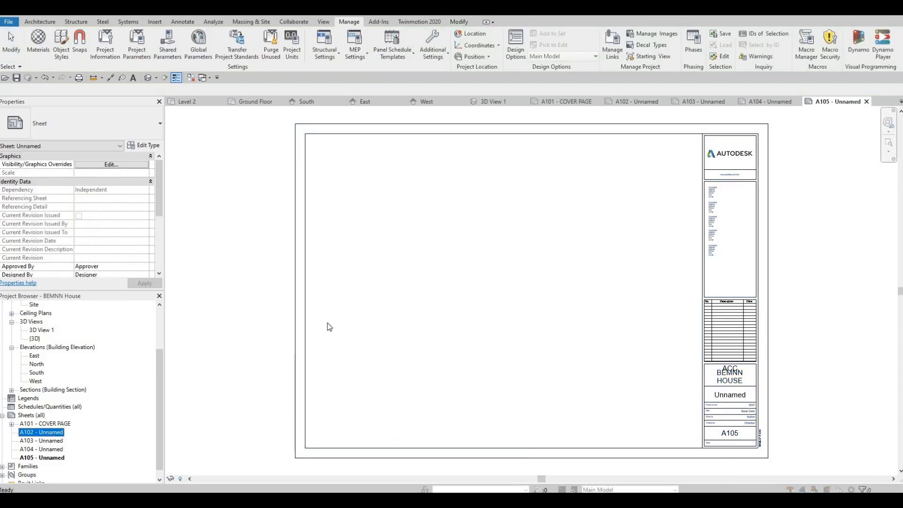
key(F2)
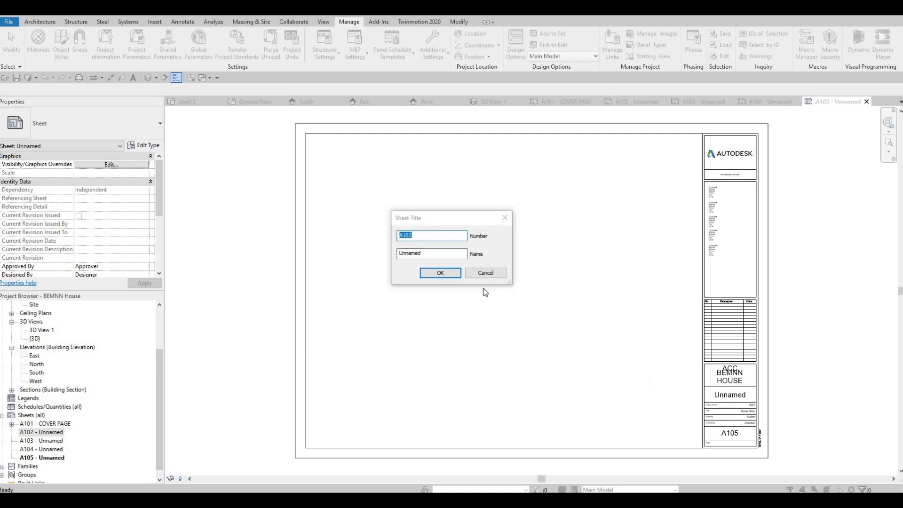
key(Escape)
Step: Set the sheet name in sheet A105's titleblock to FIRST FLOOR
click(734, 396)
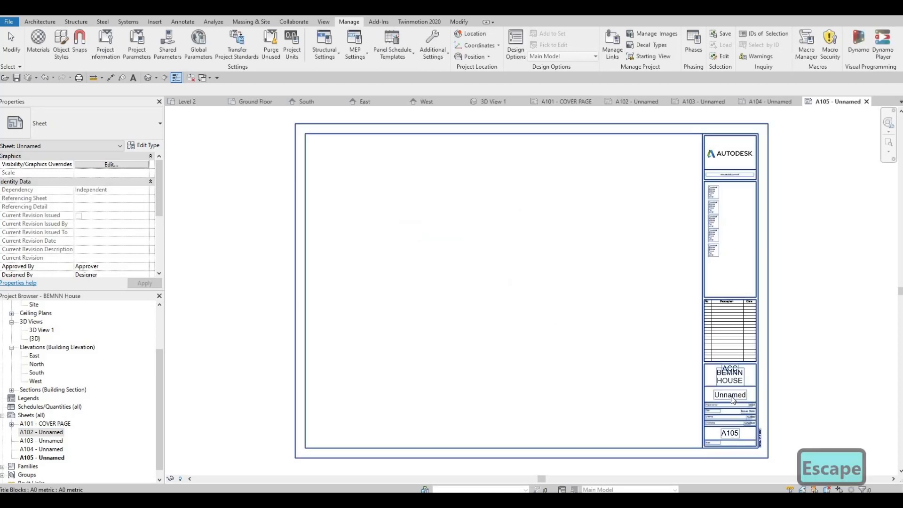
click(734, 396)
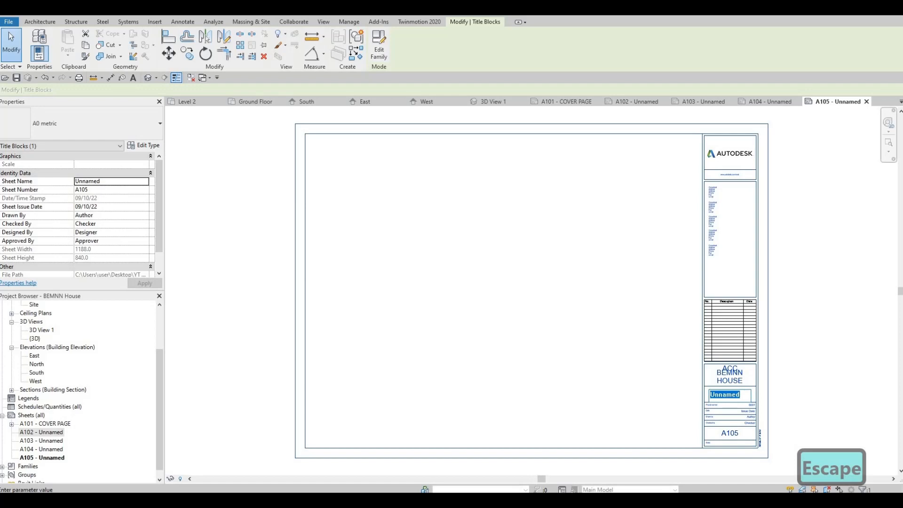
text(first fk)
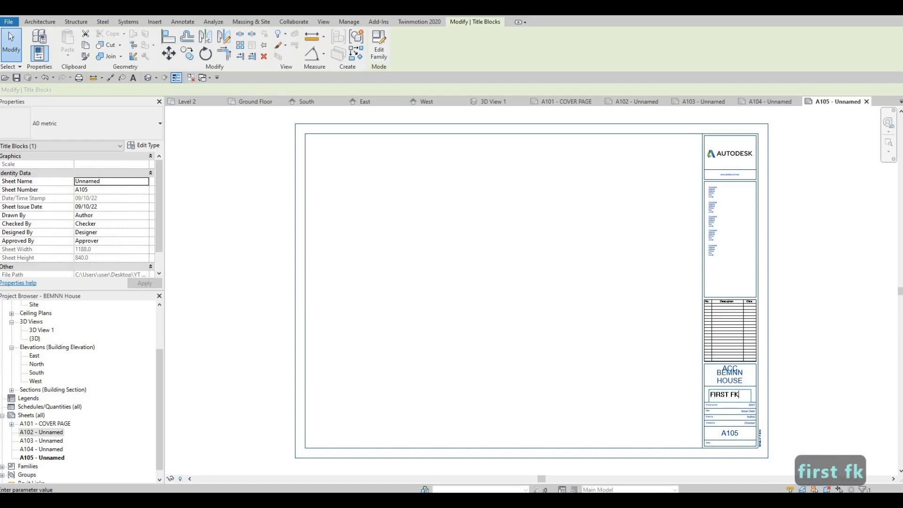
text(oor)
key(BackSpace)
key(BackSpace)
key(BackSpace)
key(BackSpace)
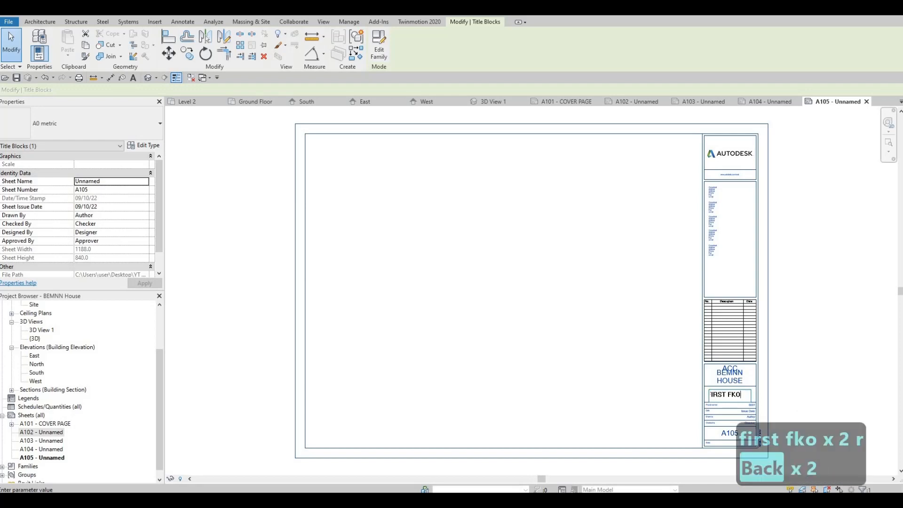
text(k)
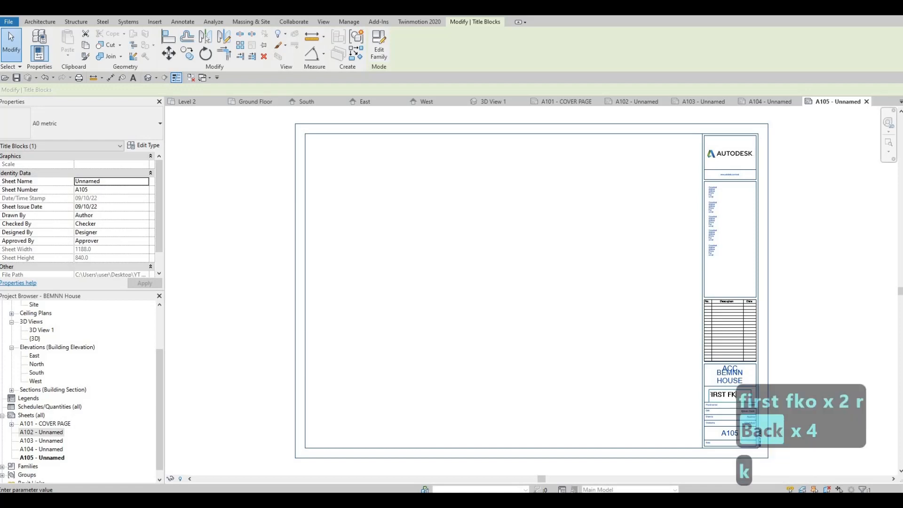
key(BackSpace)
text(loor)
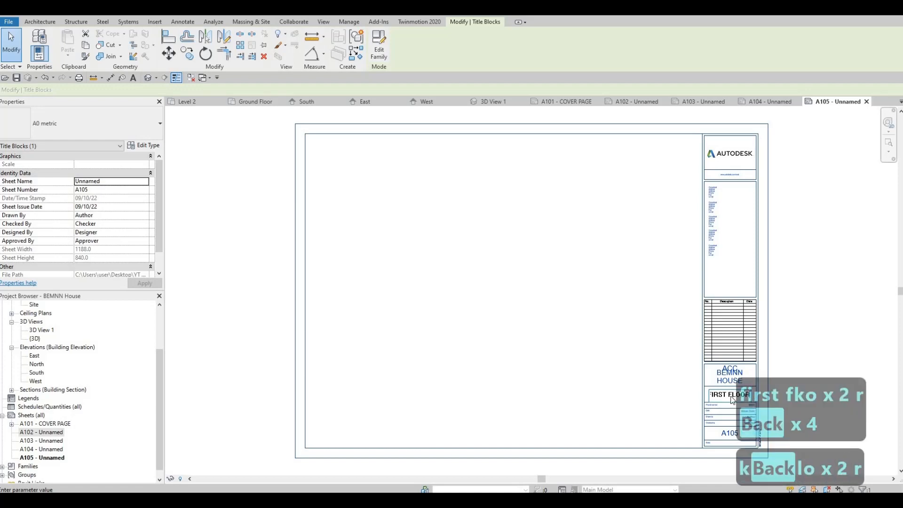
key(Return)
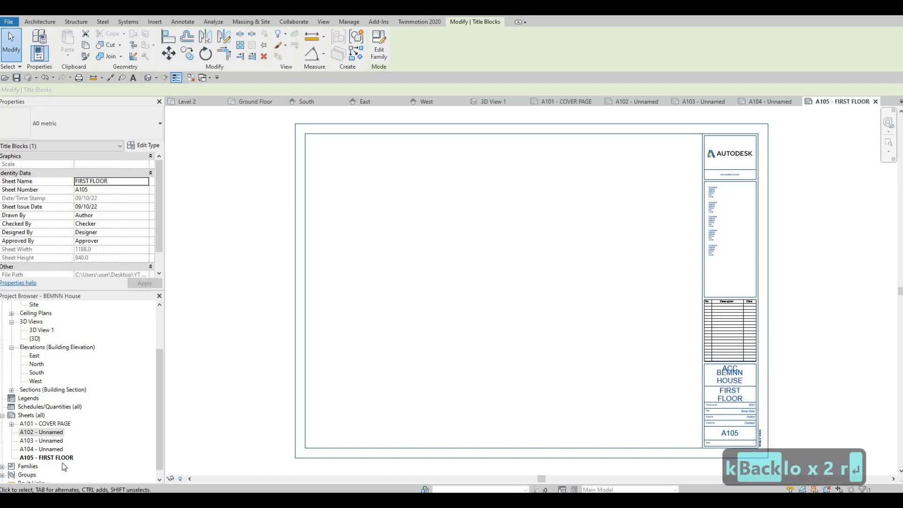
Step: Undo the renaming of sheet A105
click(54, 440)
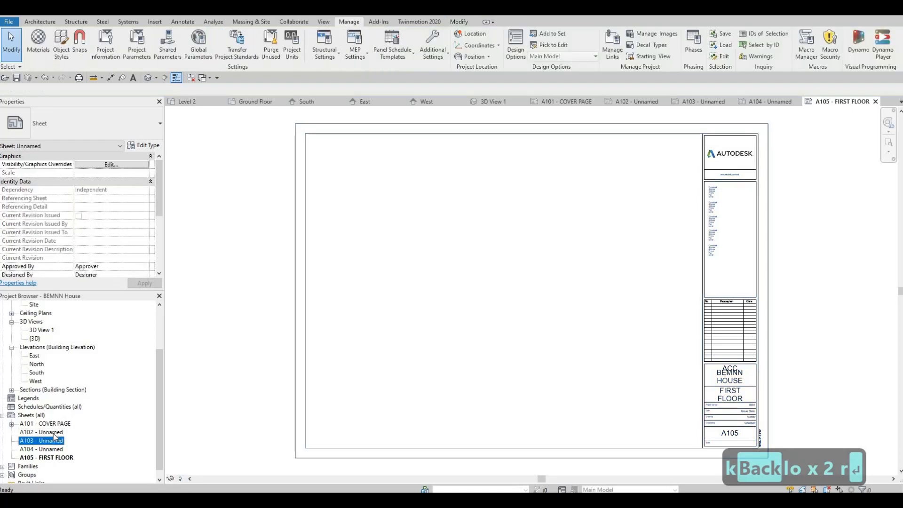
click(55, 457)
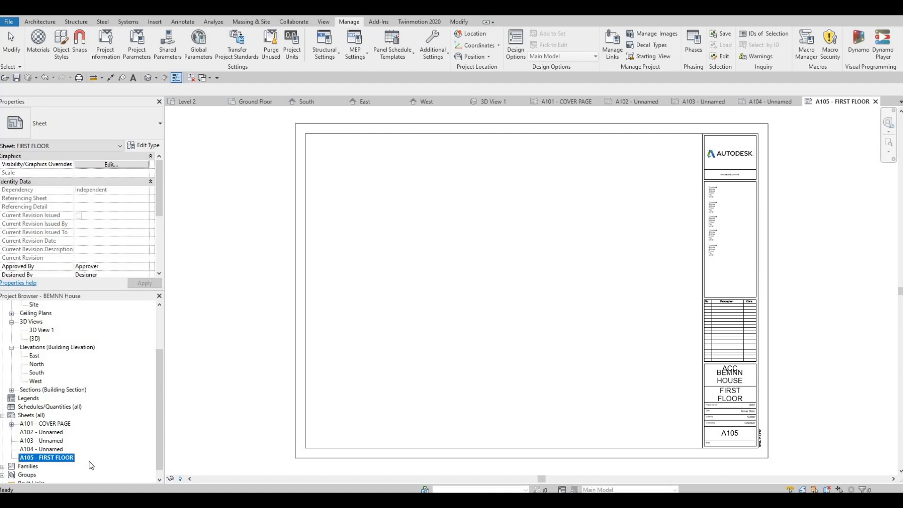
key(ctrl+z)
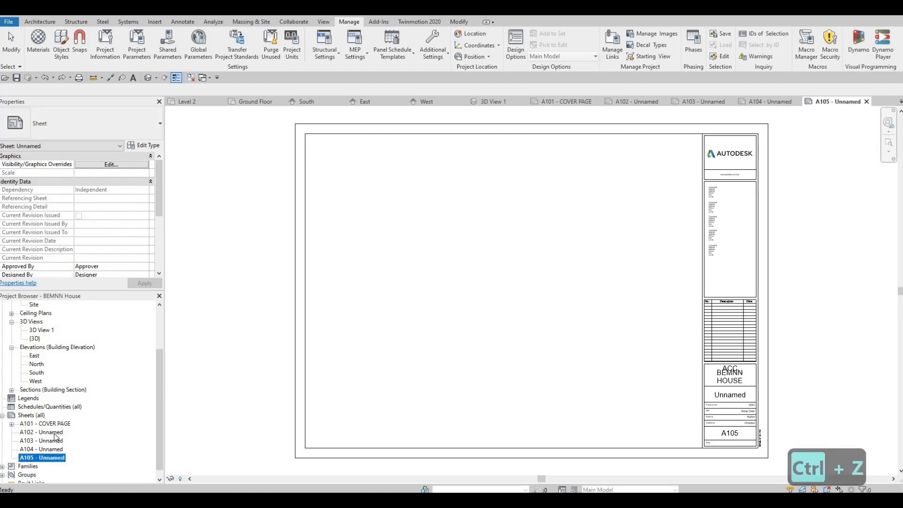
Step: Open sheet A102 and set its sheet name in the titleblock to FIRST FLOOR
double_click(47, 432)
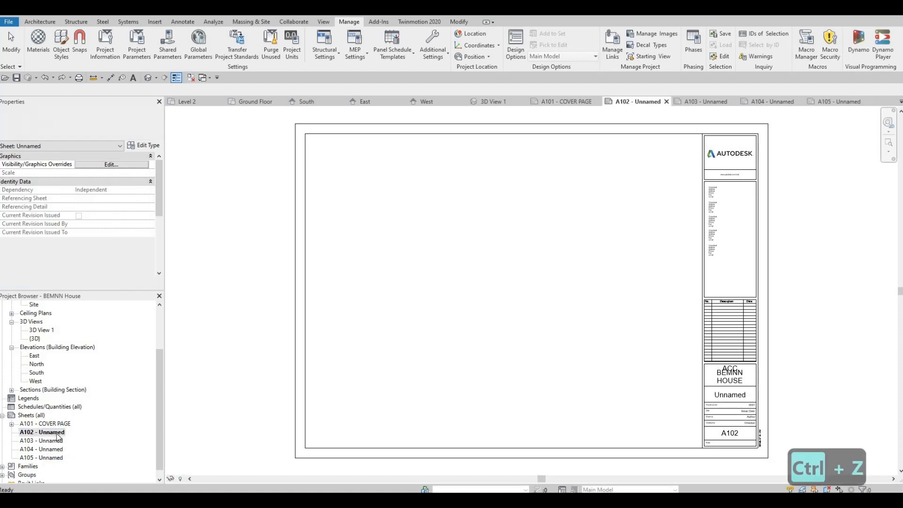
double_click(731, 395)
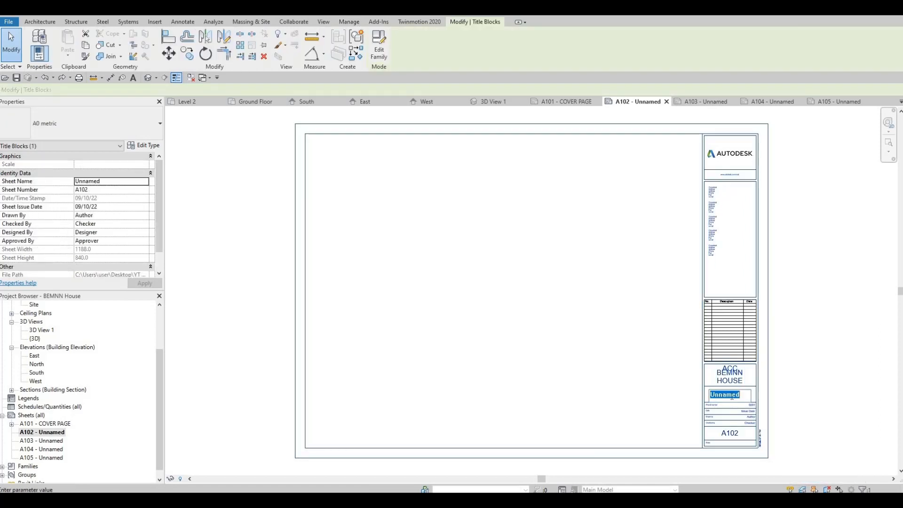
text(FIR)
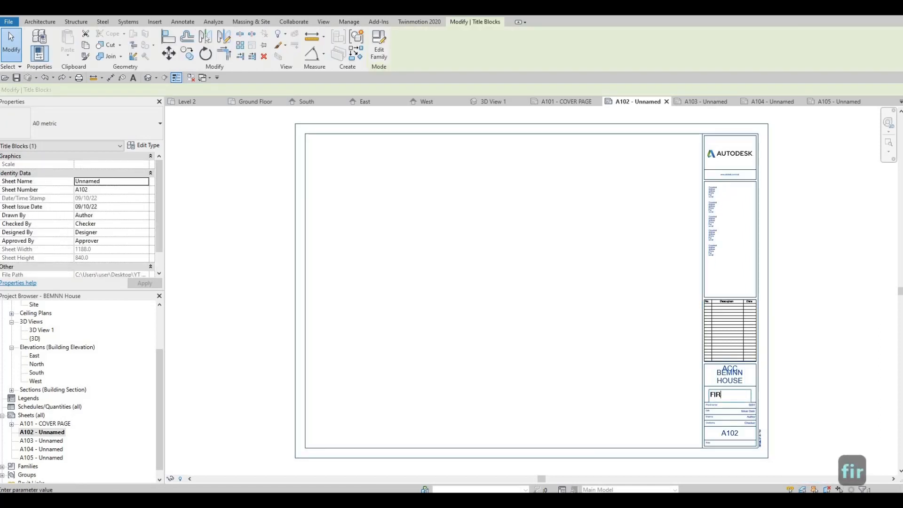
text(ST FLOOR)
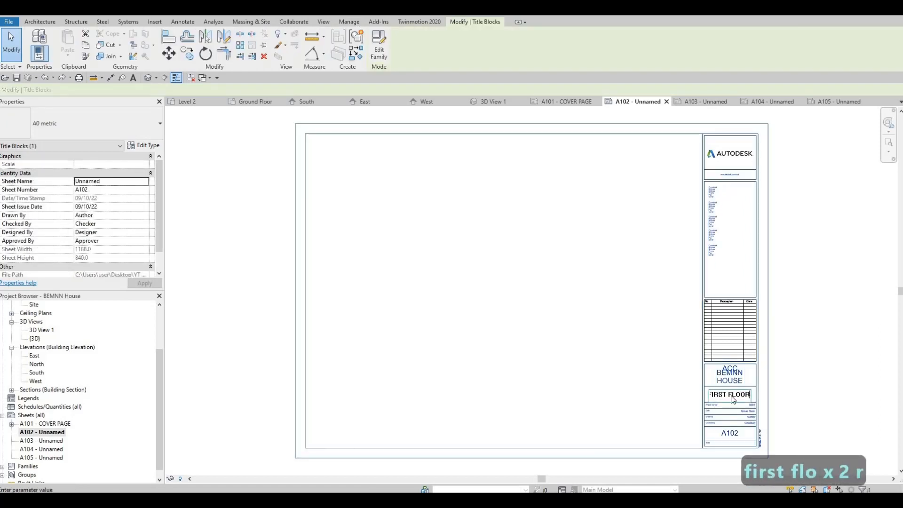
key(Return)
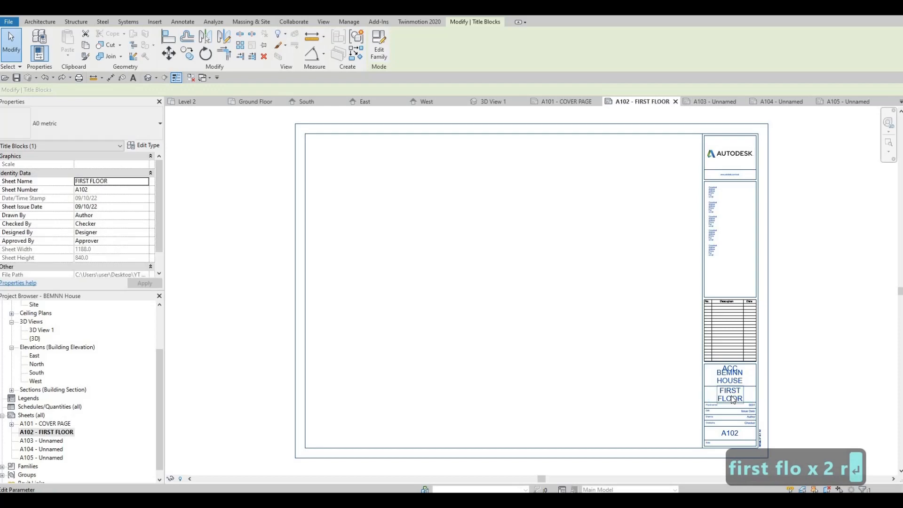
Step: Open sheet A103 and set its sheet name in the titleblock to SECOND FLOOR
double_click(58, 441)
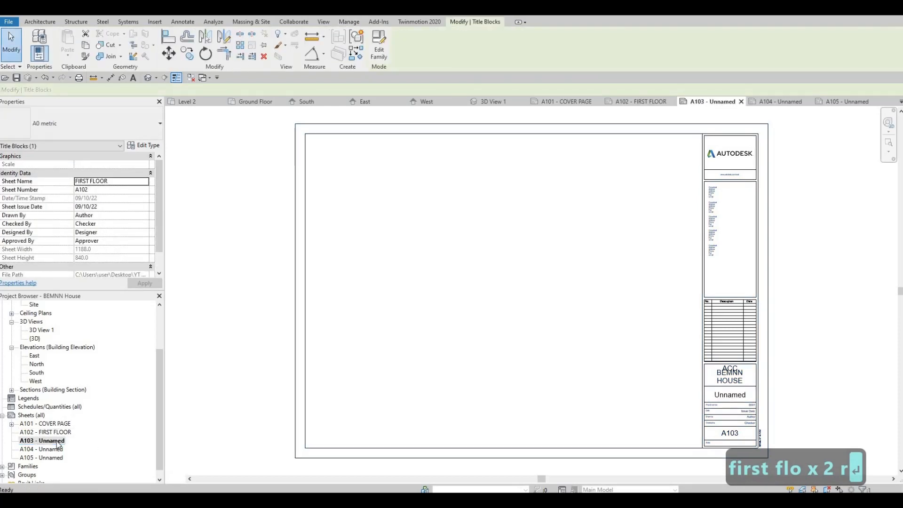
double_click(53, 440)
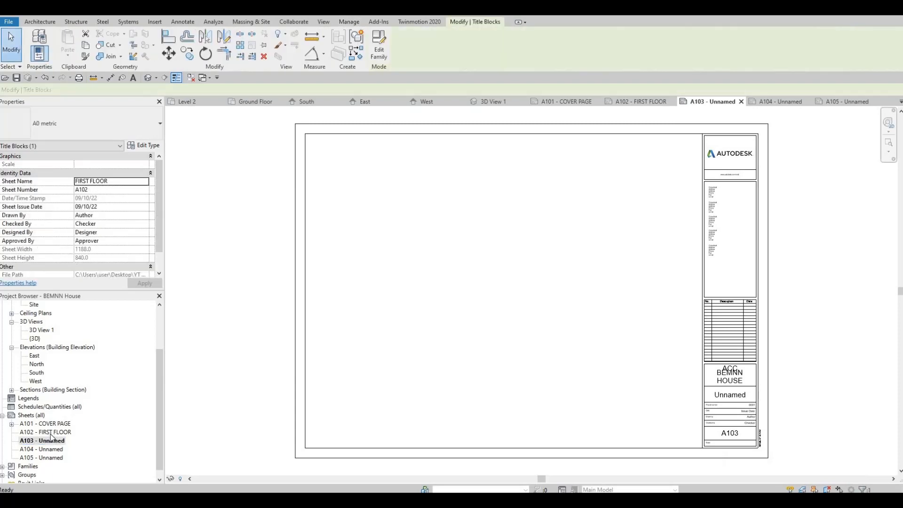
click(49, 441)
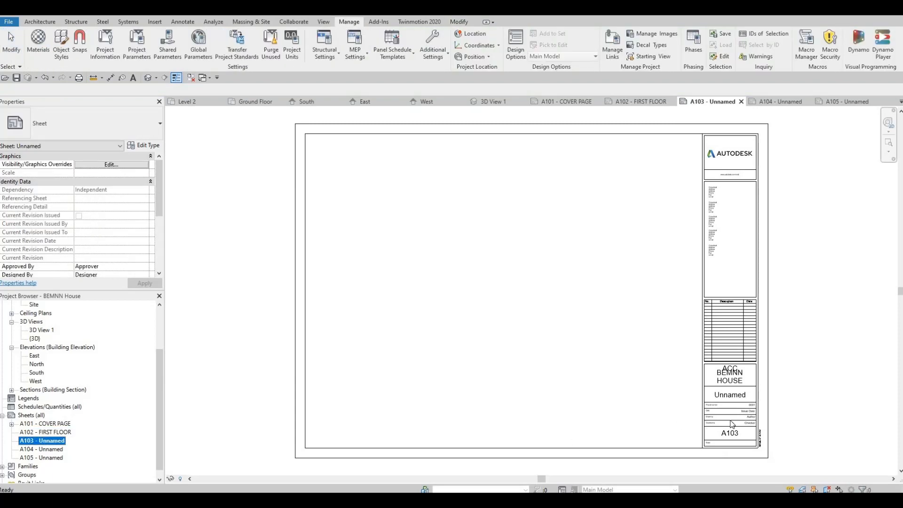
click(742, 398)
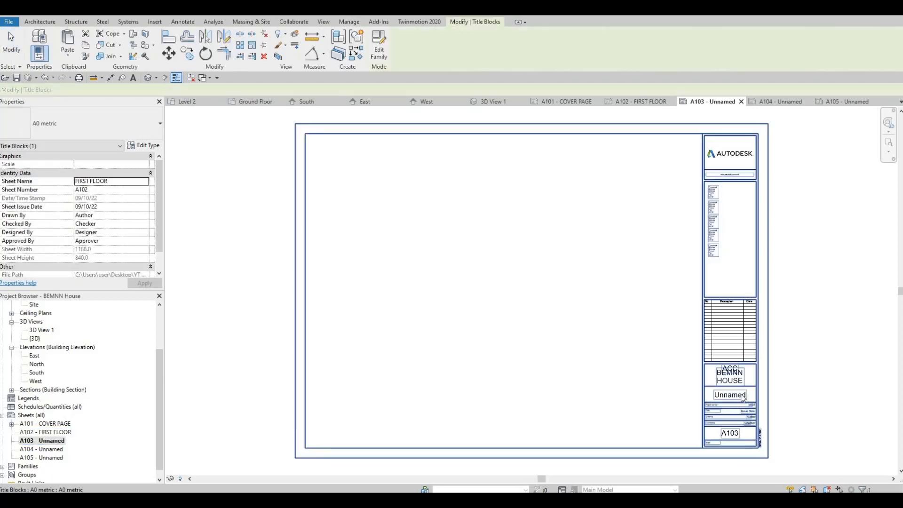
click(741, 395)
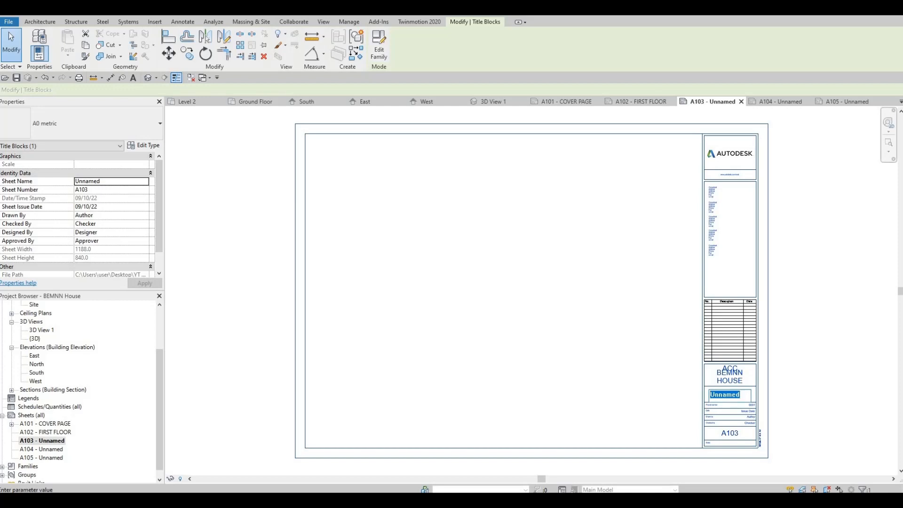
text(second )
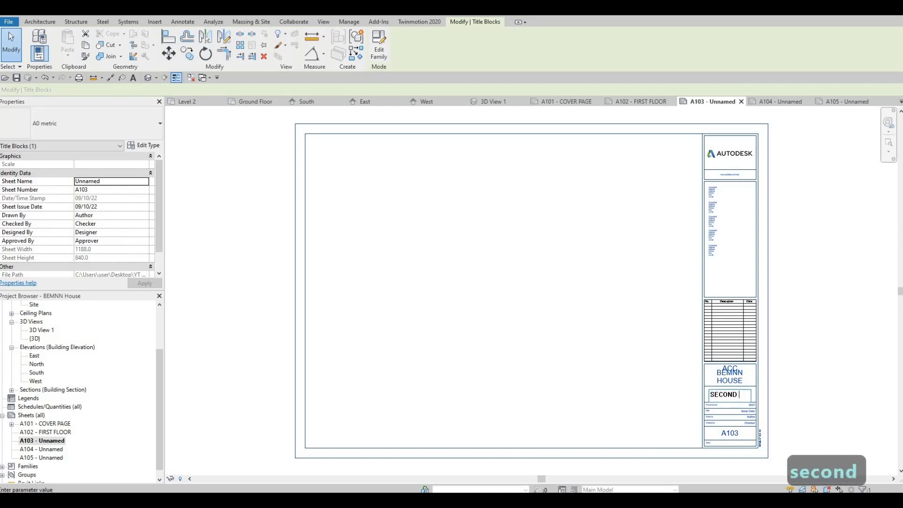
text(floor)
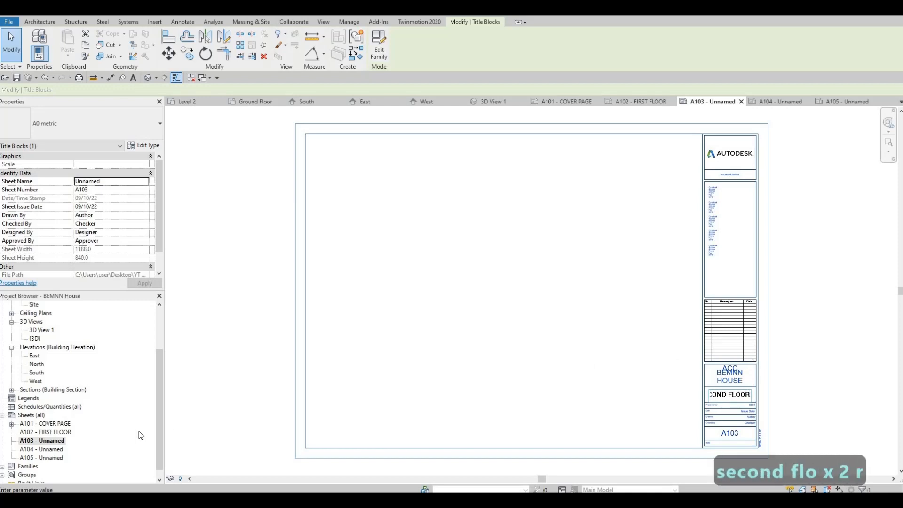
click(141, 434)
Step: Open sheet A104 and set its sheet name in the titleblock to SECTION
double_click(56, 449)
click(765, 403)
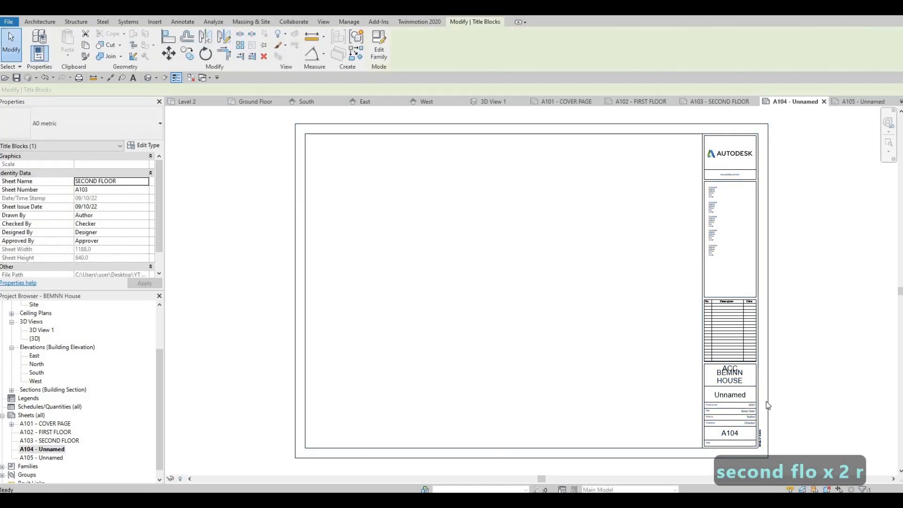
click(736, 397)
text(SEC)
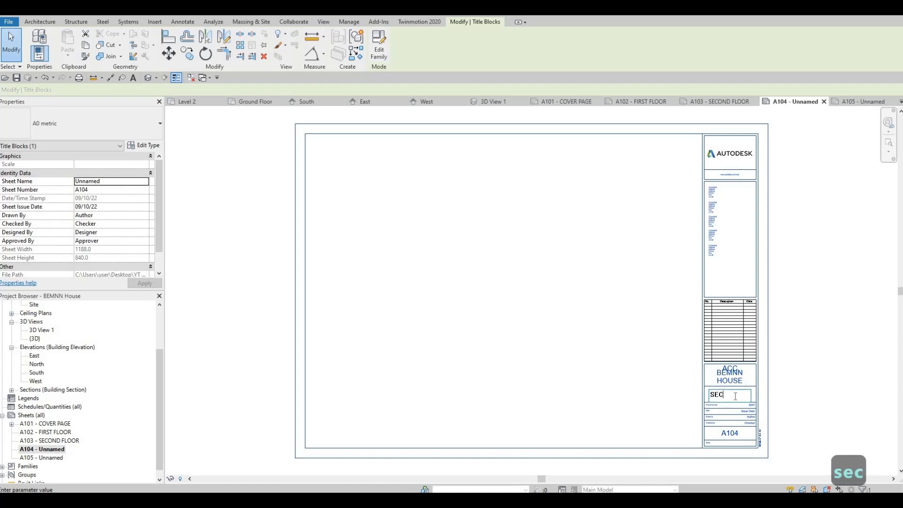
text(TION)
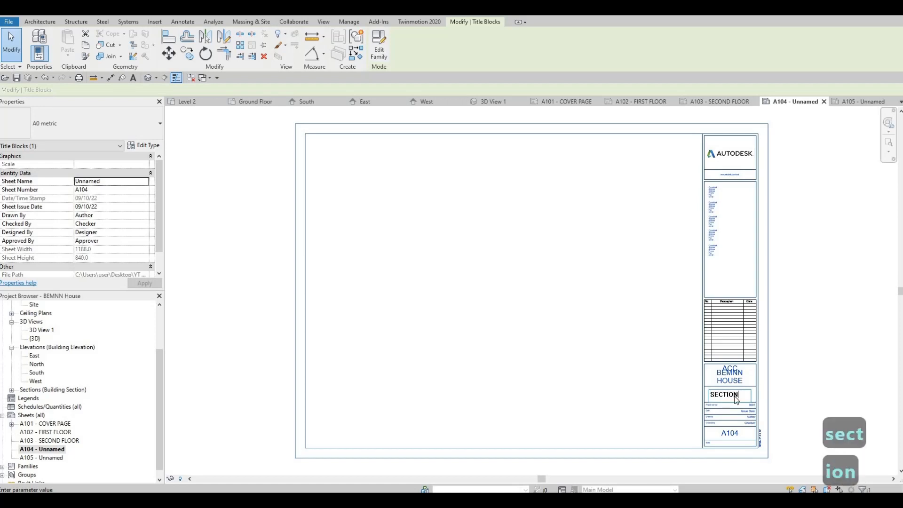
key(Return)
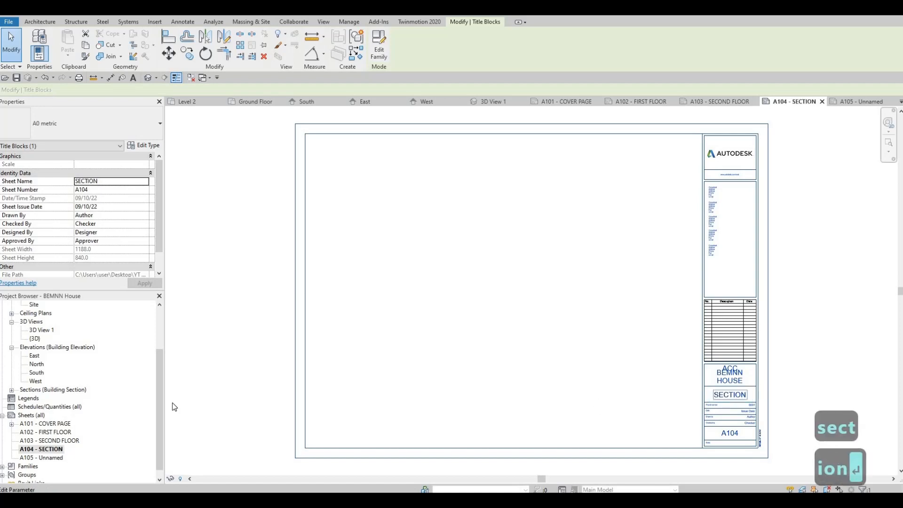
click(28, 415)
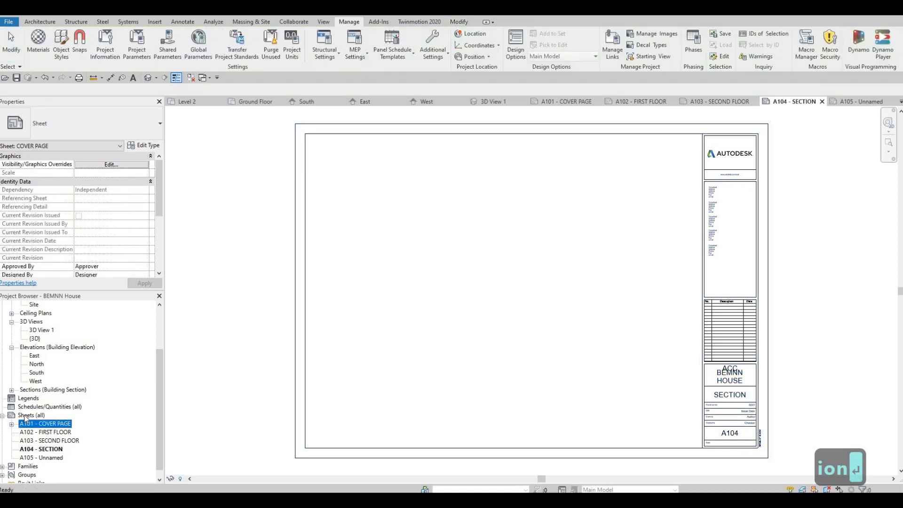
Step: Add another sheet to the project with the A0 metric titleblock
right_click(28, 415)
click(52, 337)
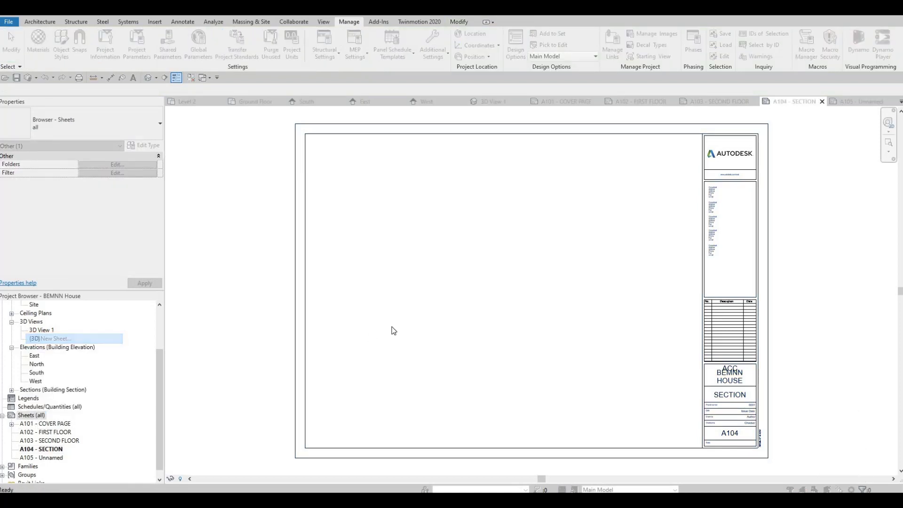
click(461, 365)
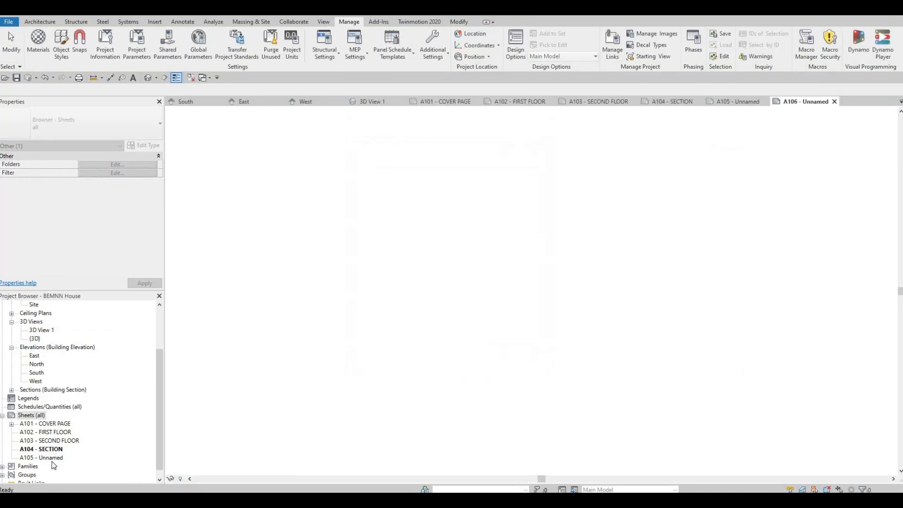
Step: Open sheet A105, set its sheet name in the titleblock to ELEVATION and copy that name for reuse
click(53, 461)
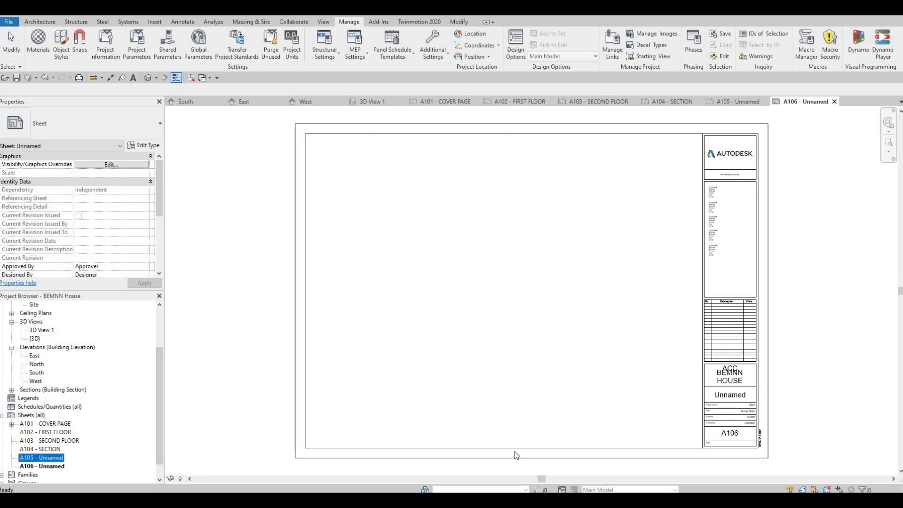
click(730, 394)
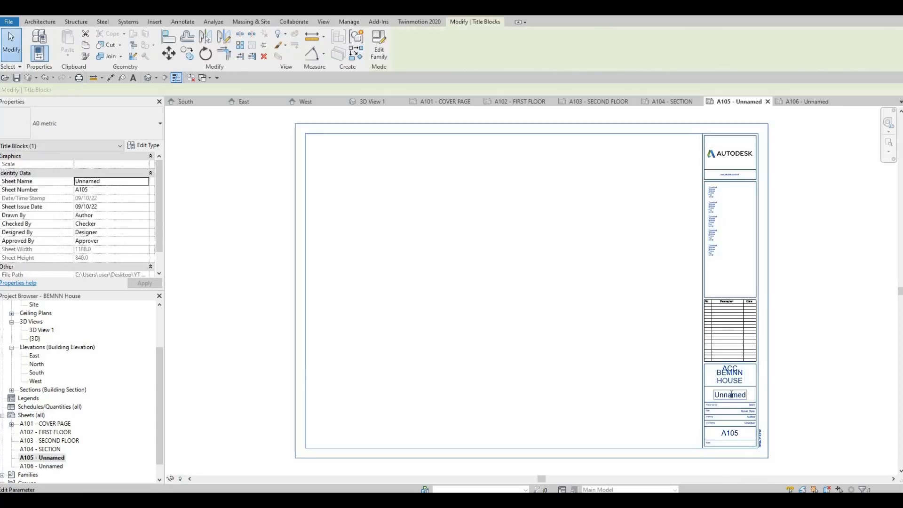
click(731, 393)
text(ELE)
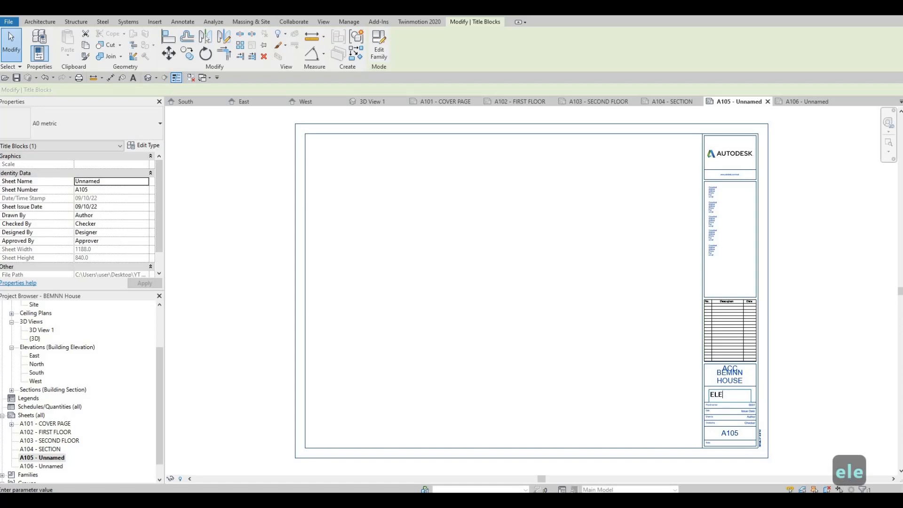
text(VATION)
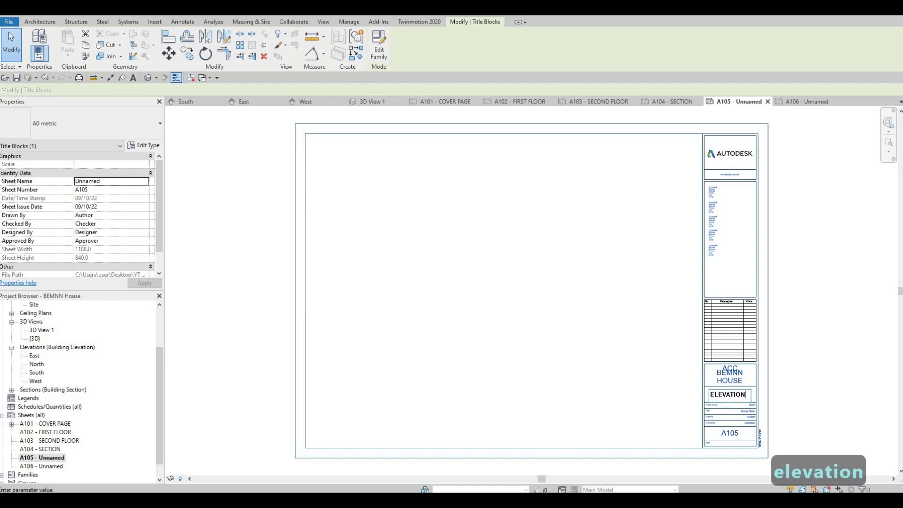
key(ctrl+a)
key(ctrl+c)
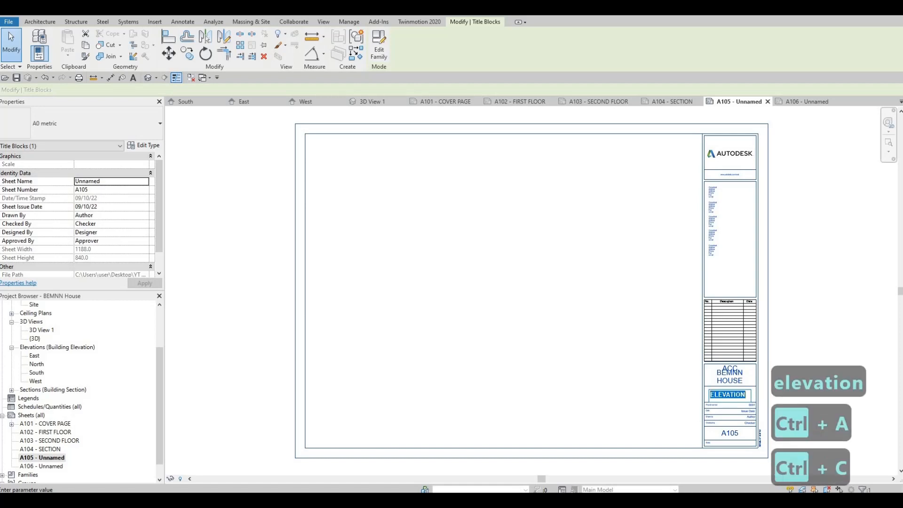
click(645, 376)
Step: Open sheet A106 and paste ELEVATION as its sheet name in the titleblock
double_click(42, 465)
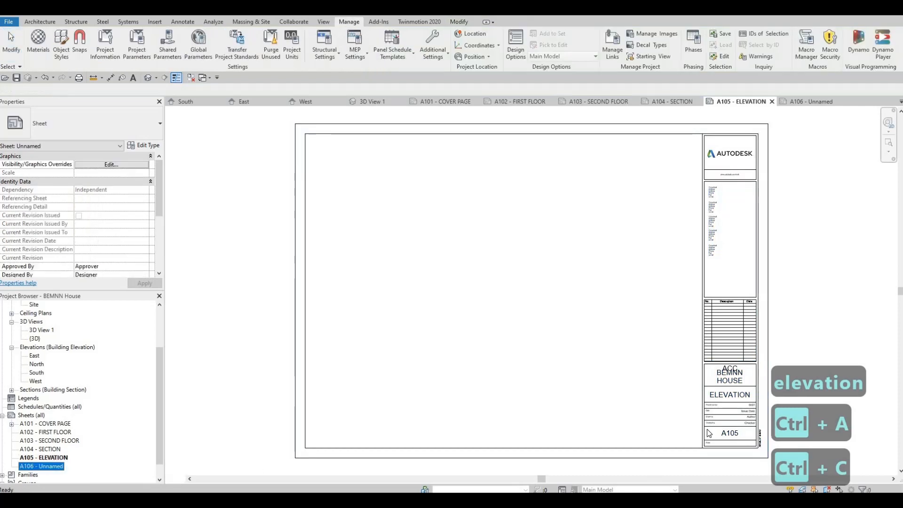
click(733, 394)
double_click(734, 394)
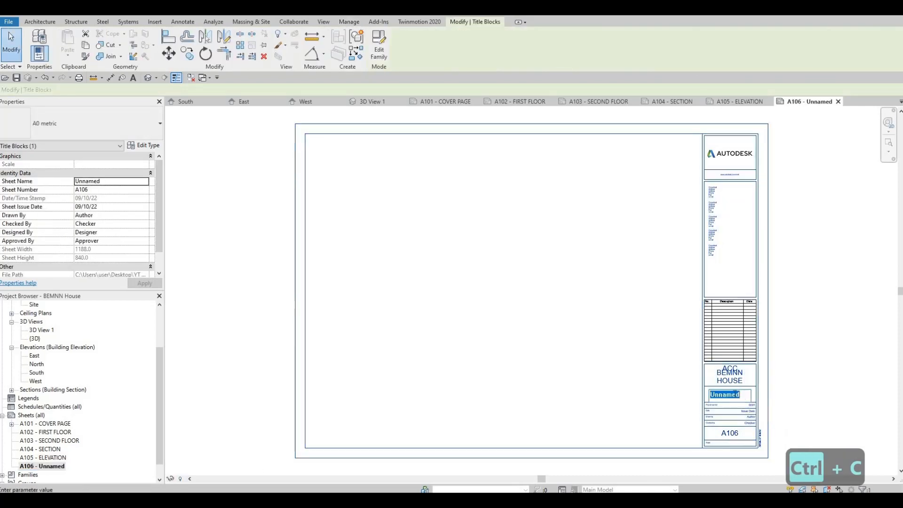
key(ctrl+v)
click(731, 408)
key(Escape)
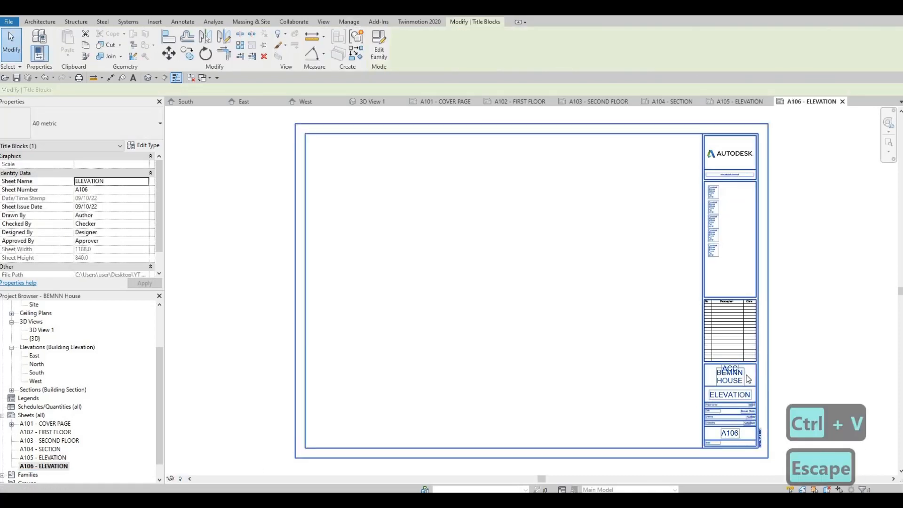
scroll(653, 318, up, 4)
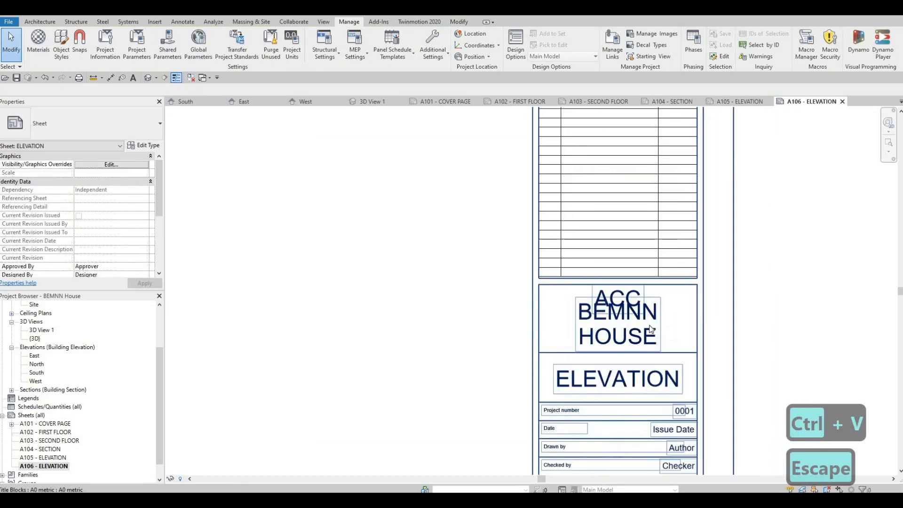
scroll(651, 328, up, 1)
click(645, 327)
click(645, 326)
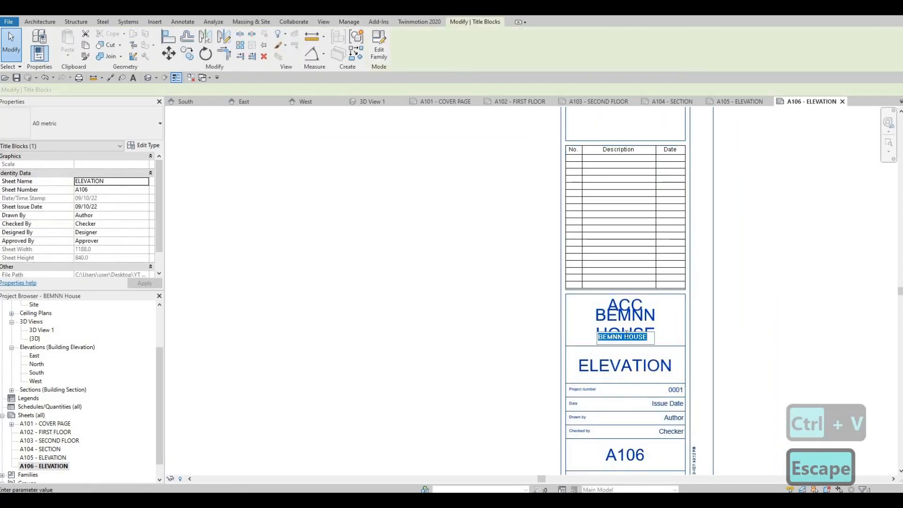
key(Escape)
key(Escape)
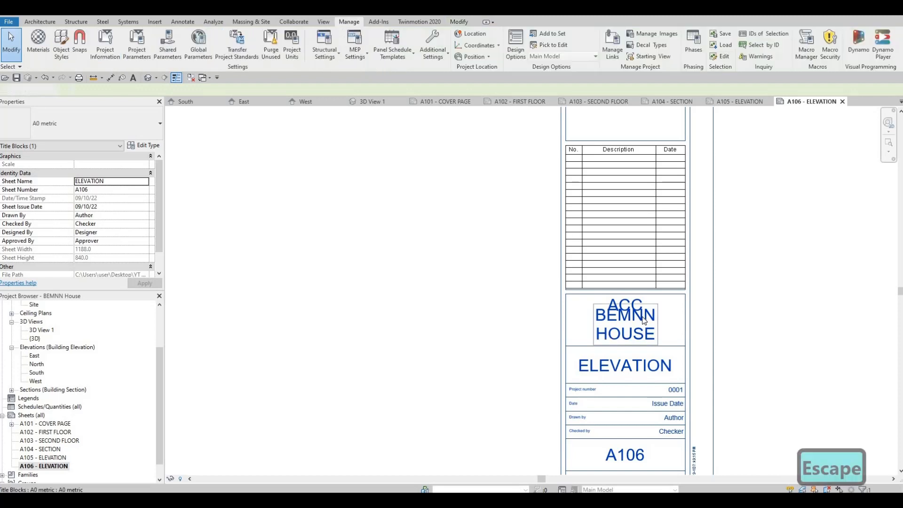
Step: Open the A0 metric titleblock family for editing and change the Project Name label to the 8mm type
click(643, 319)
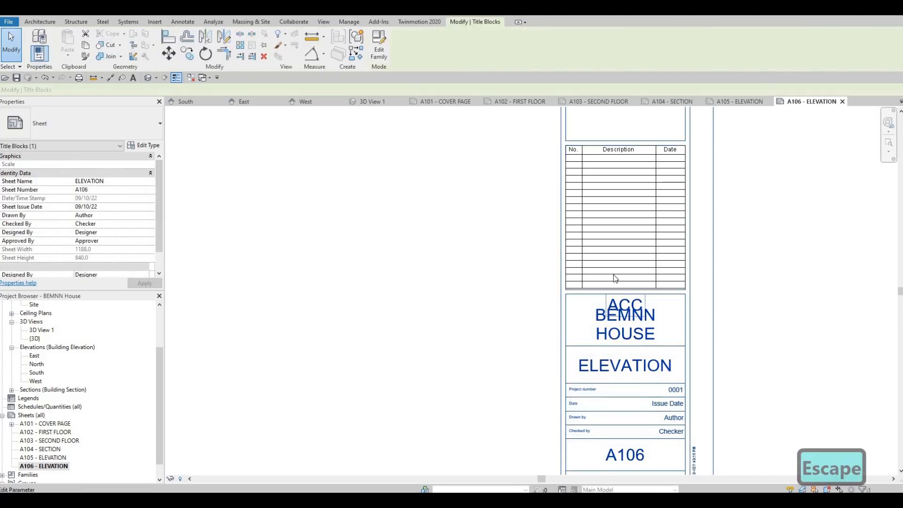
click(378, 47)
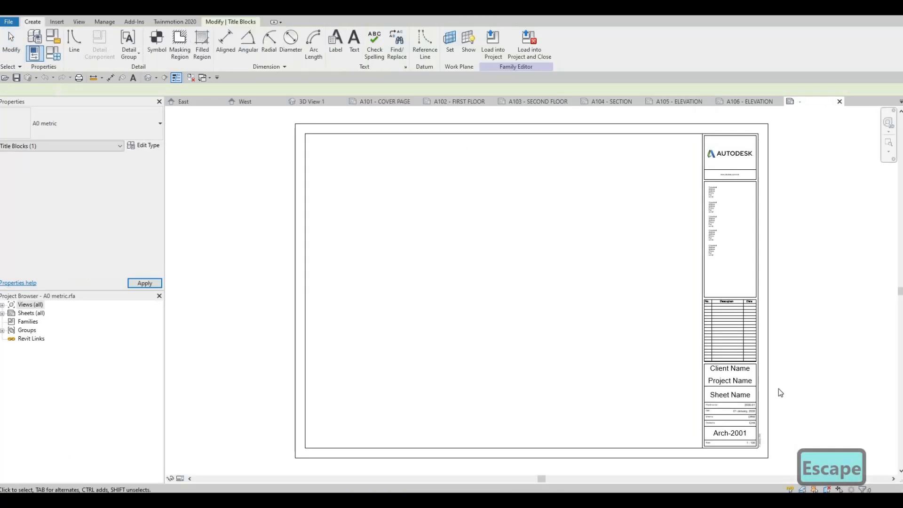
key(Escape)
scroll(712, 382, up, 3)
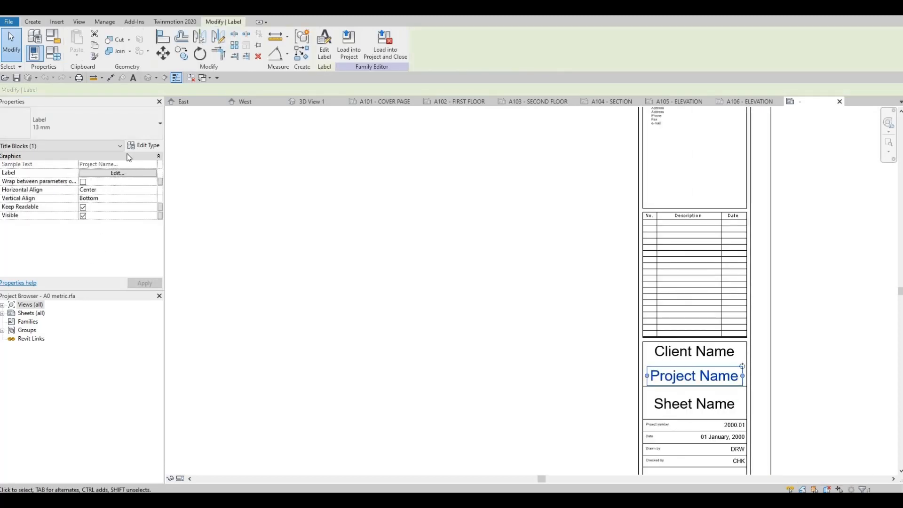
click(140, 120)
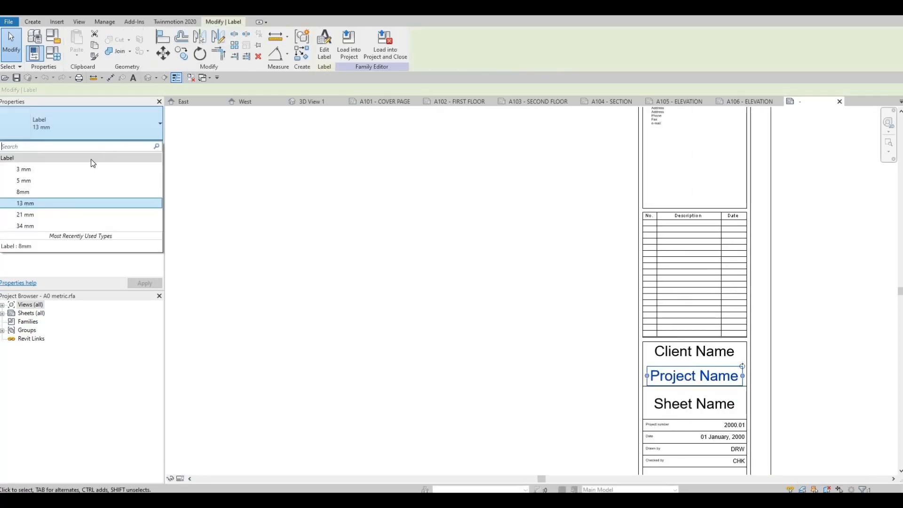
click(58, 191)
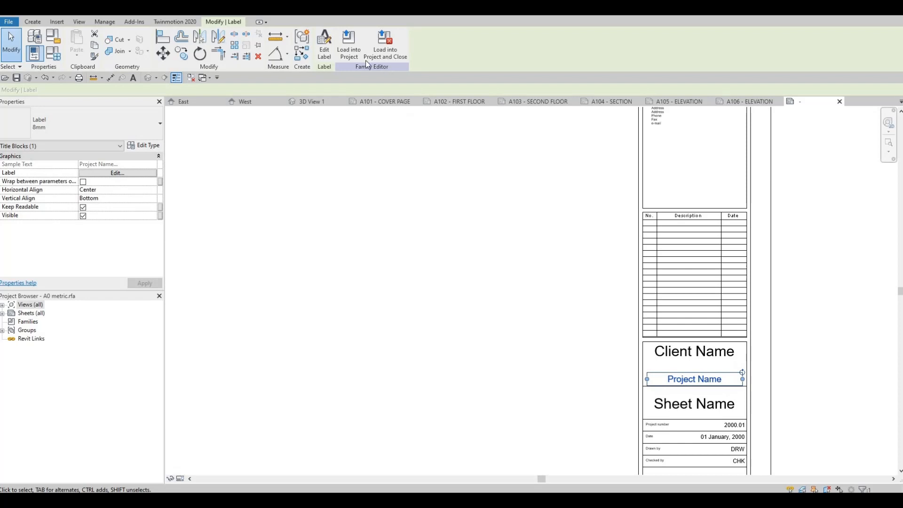
Step: Load the titleblock into the project and close it without saving, overwriting the existing version and its parameter values
click(385, 45)
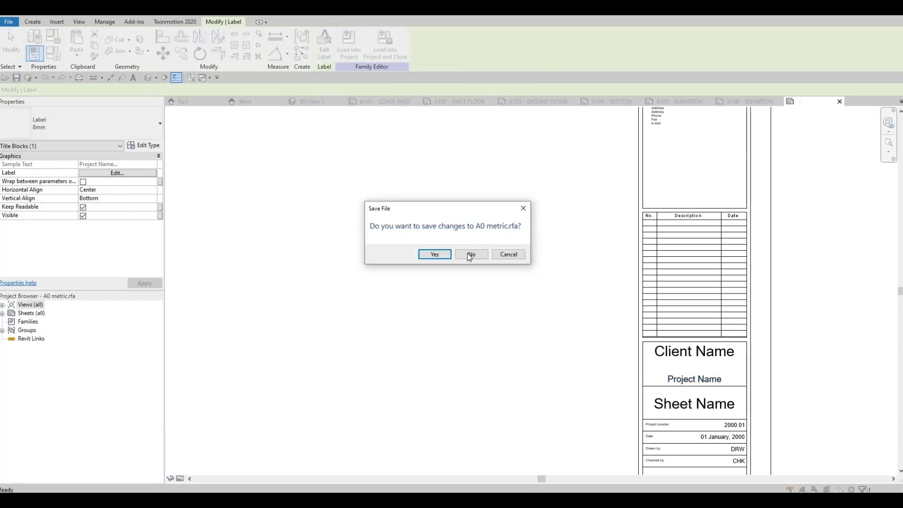
click(470, 254)
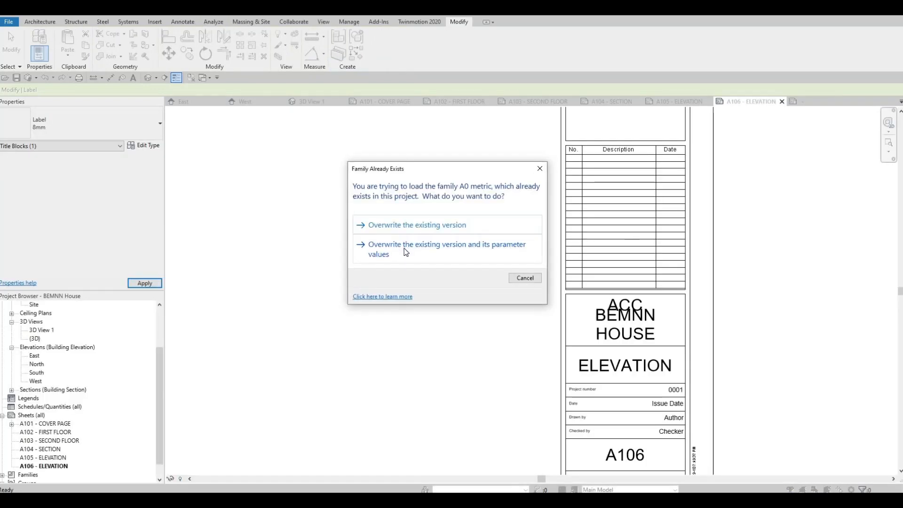
click(405, 250)
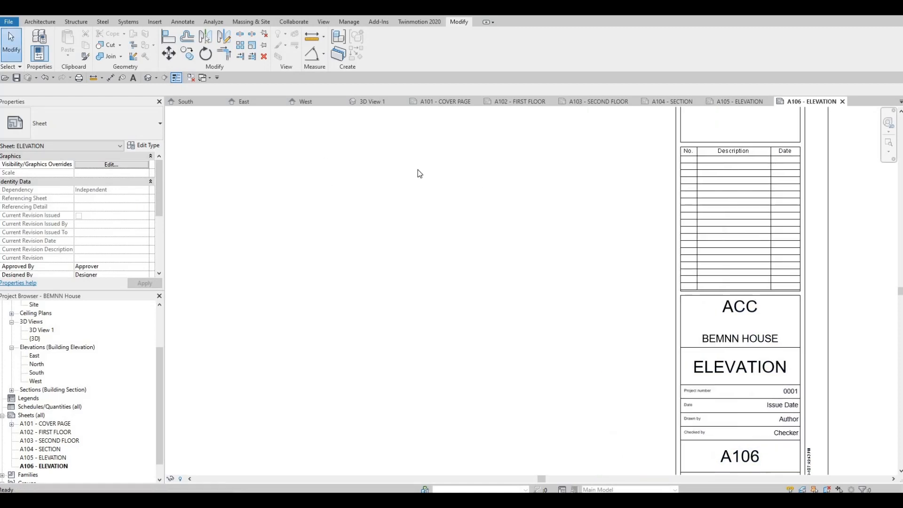
scroll(483, 270, down, 5)
key(Escape)
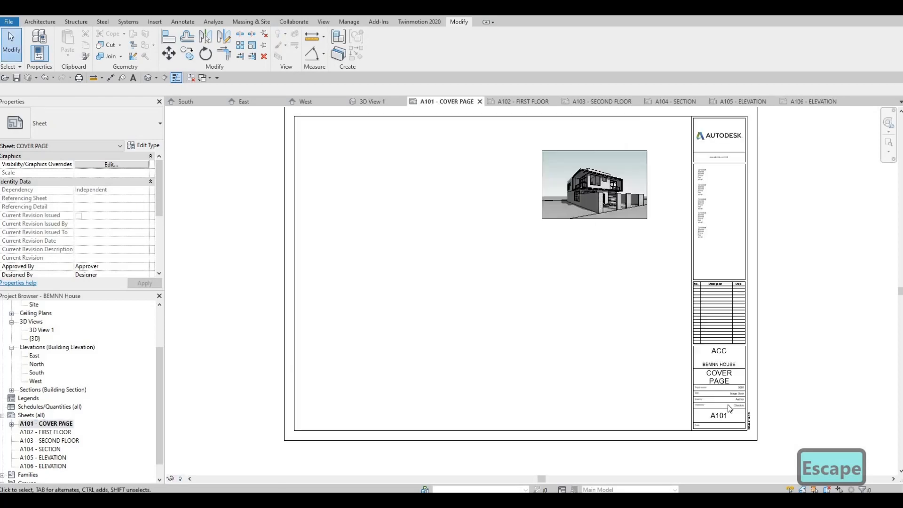
key(Escape)
click(65, 433)
key(F2)
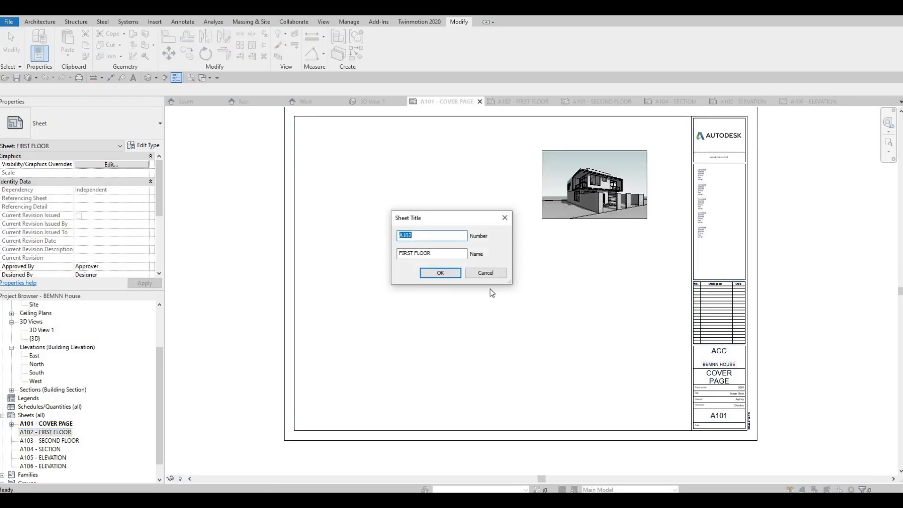
click(470, 275)
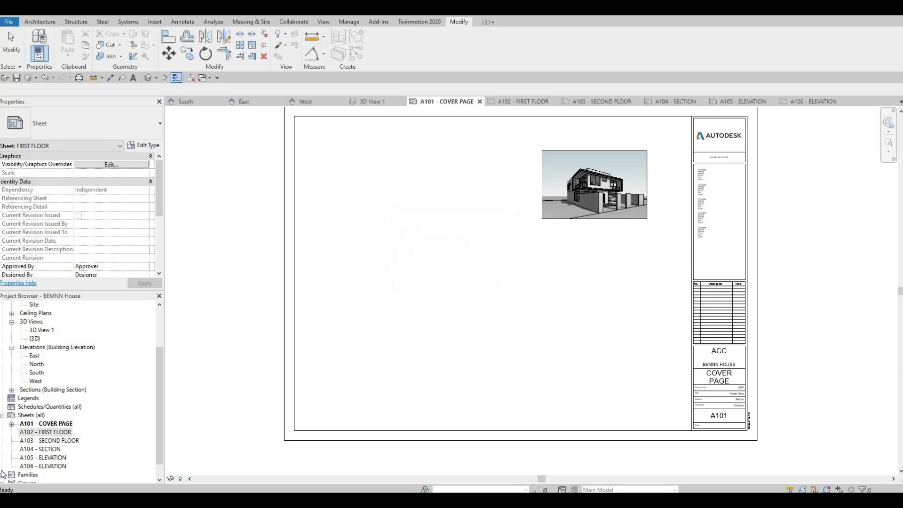
Step: Open sheet A102, review the Ground Floor, Level 1, Level 2 and Level 3 floor plans, and return to Level 1
double_click(45, 432)
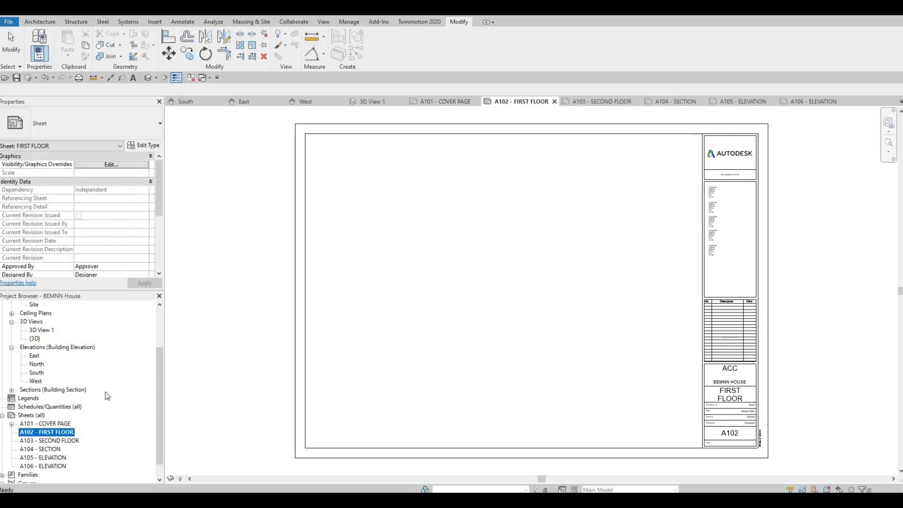
scroll(69, 385, up, 2)
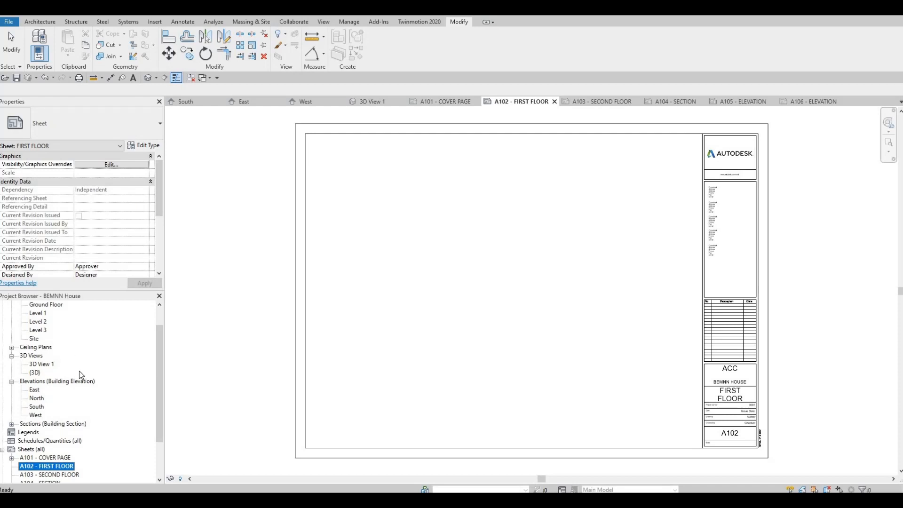
scroll(38, 341, up, 1)
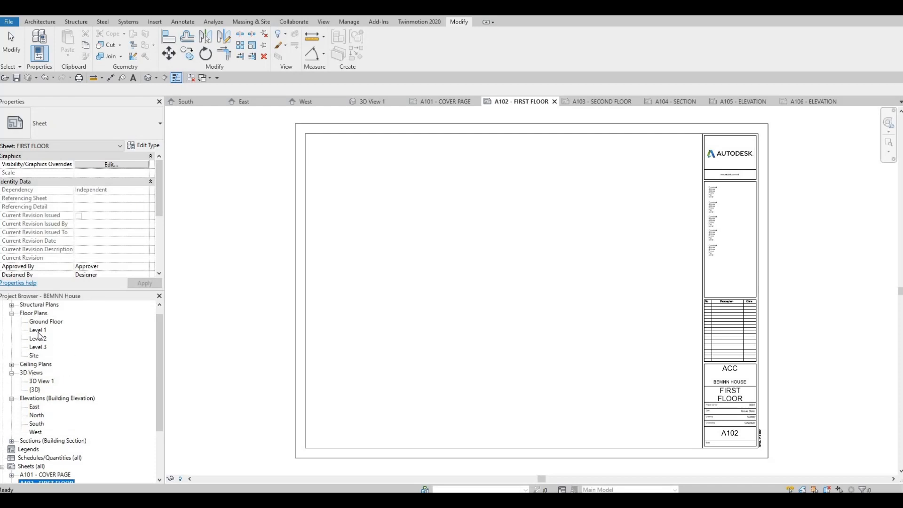
double_click(38, 330)
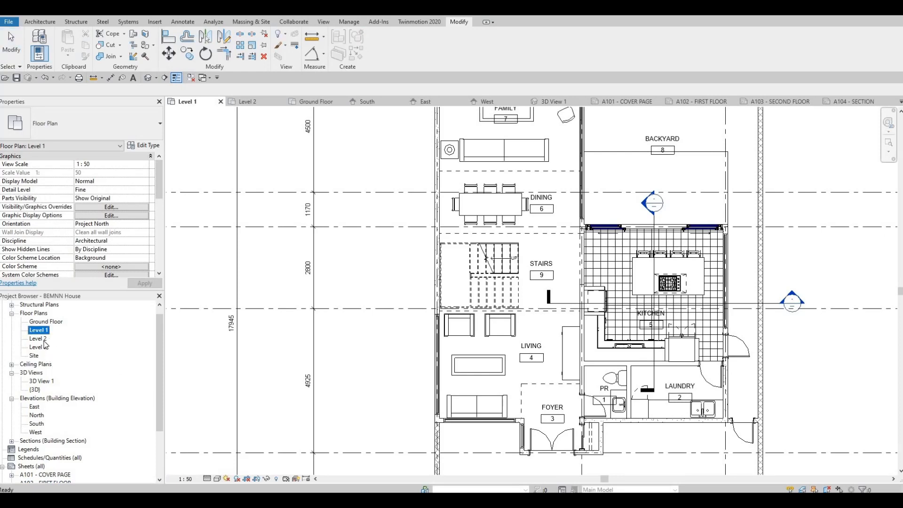
double_click(42, 339)
scroll(49, 334, down, 1)
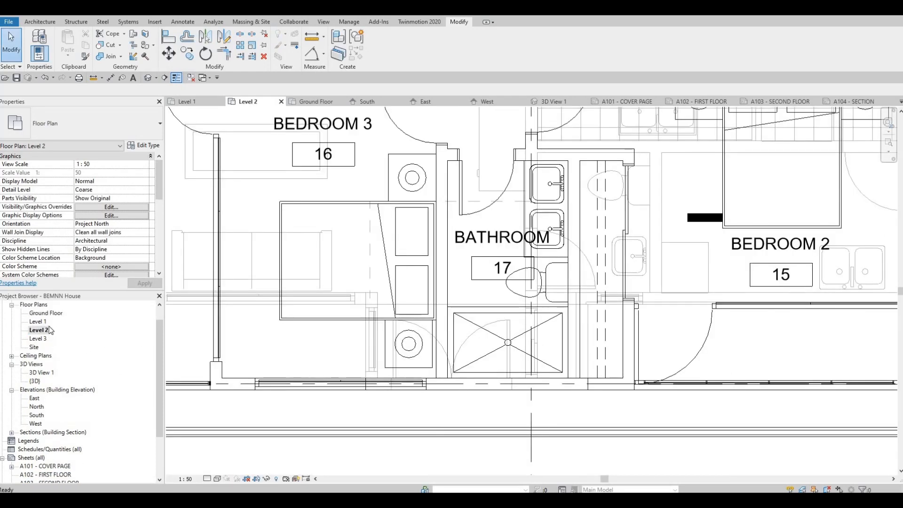
scroll(50, 330, up, 1)
double_click(46, 321)
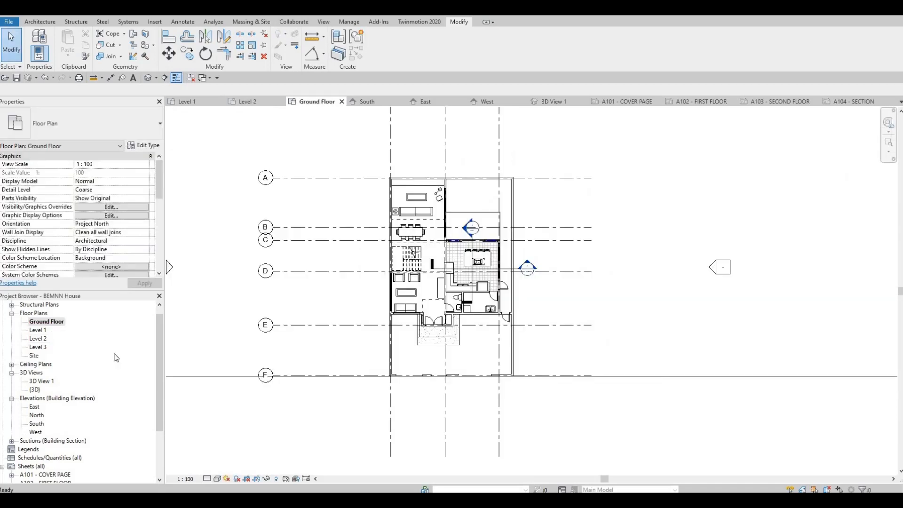
double_click(39, 348)
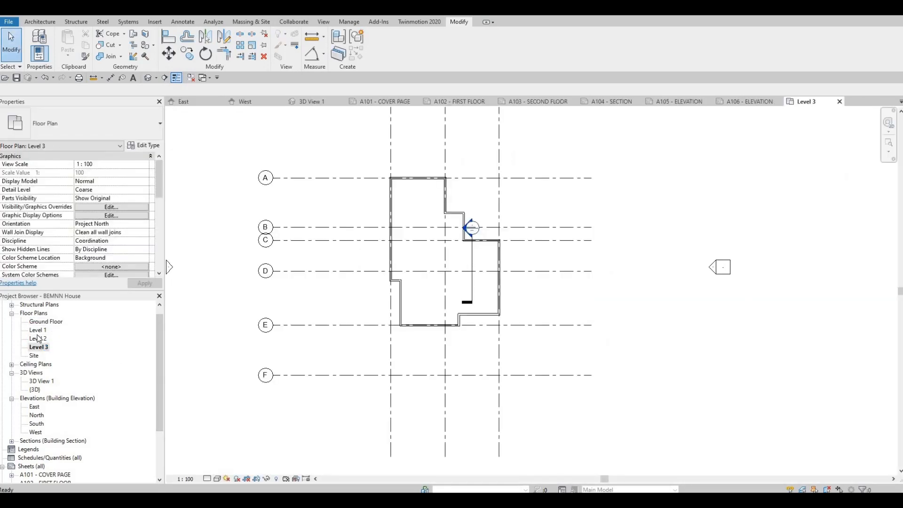
double_click(39, 338)
double_click(38, 330)
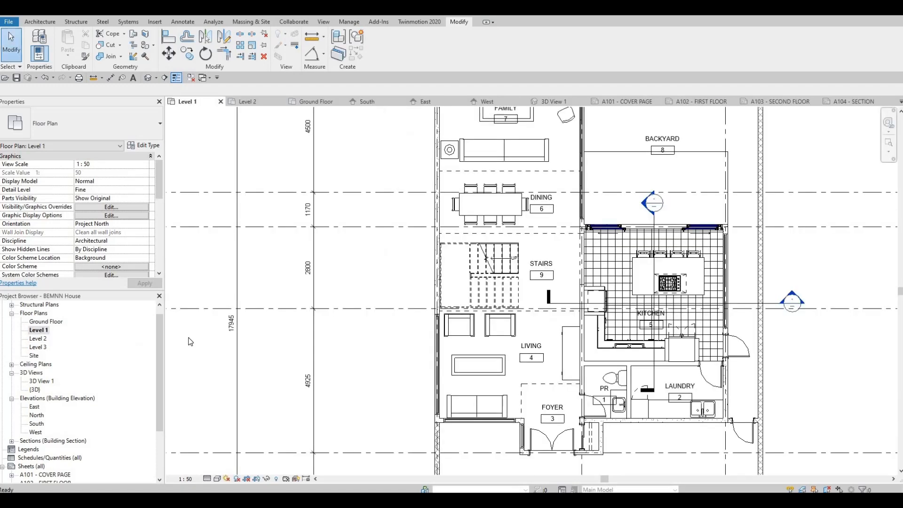
Step: Examine the Level 1 plan's overall layout and the section line running through the kitchen
scroll(249, 346, down, 5)
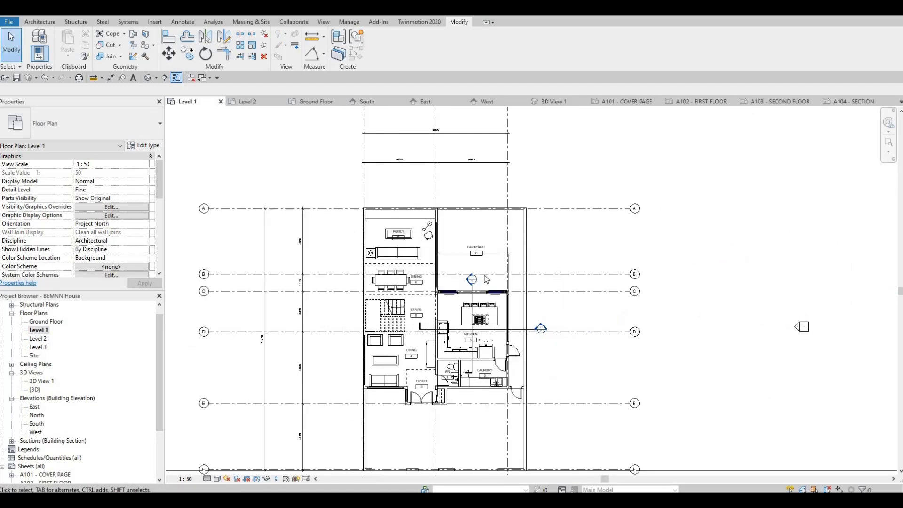
scroll(435, 282, up, 2)
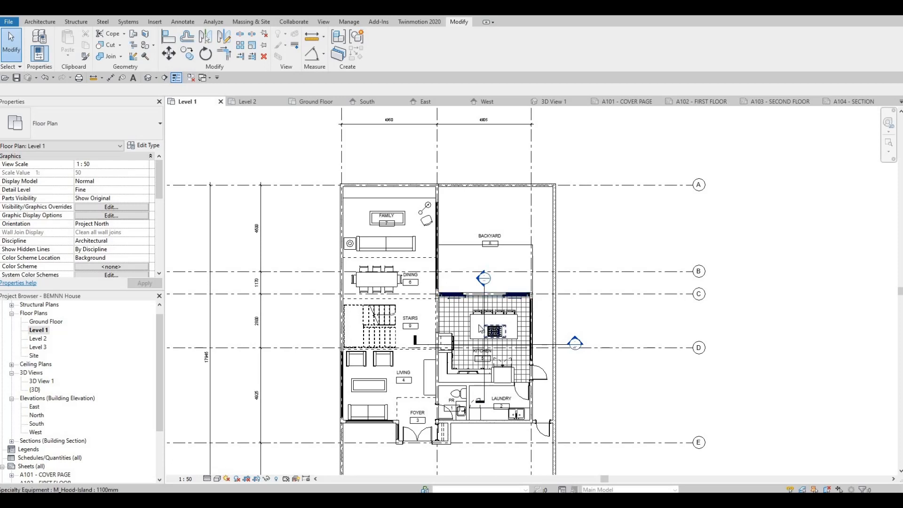
click(484, 287)
key(Escape)
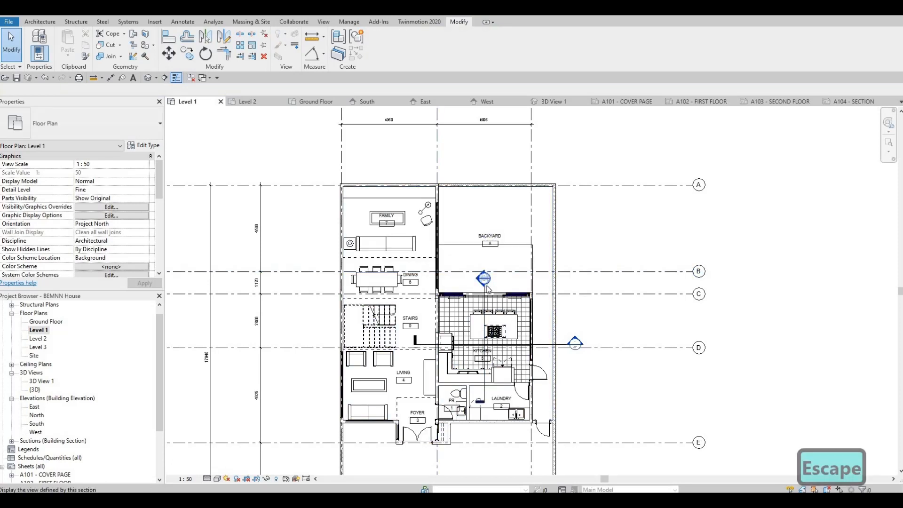
Step: Move the north-south section line from the kitchen to the dining and stairs side of the Level 1 plan
scroll(482, 294, up, 2)
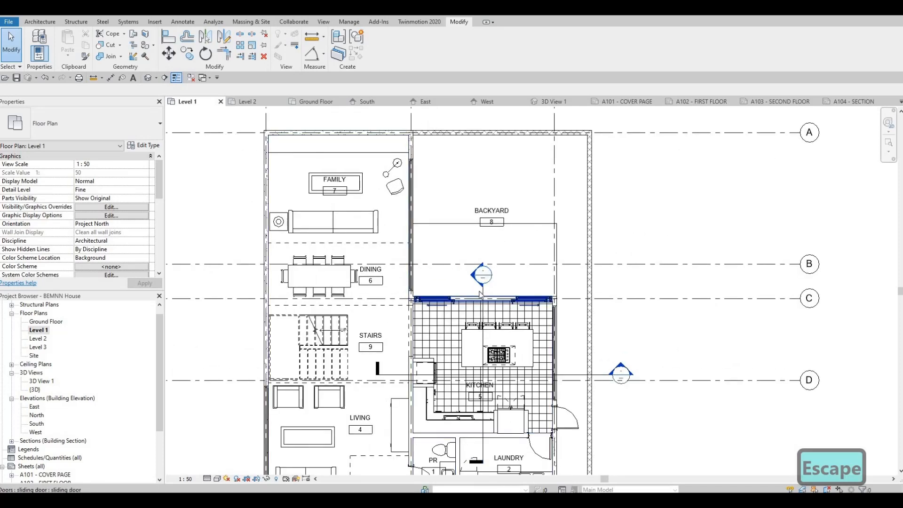
scroll(481, 294, up, 2)
key(Escape)
click(482, 289)
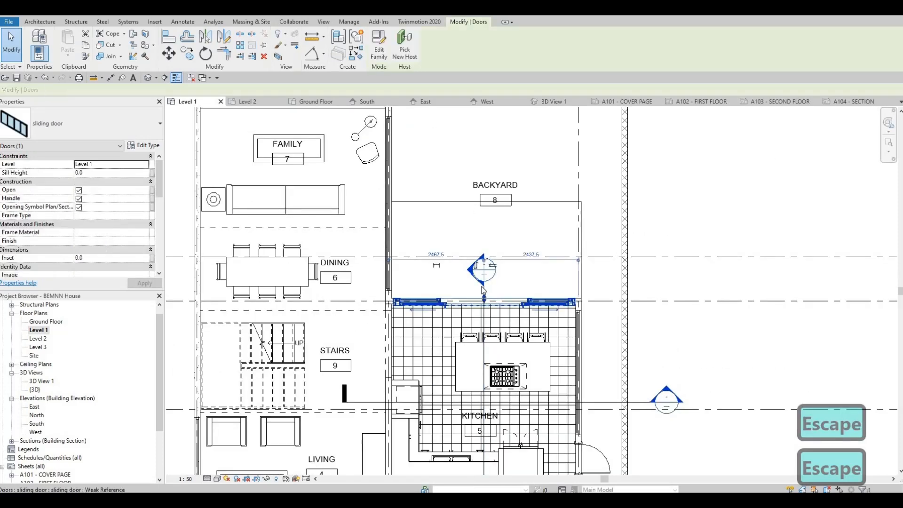
key(Escape)
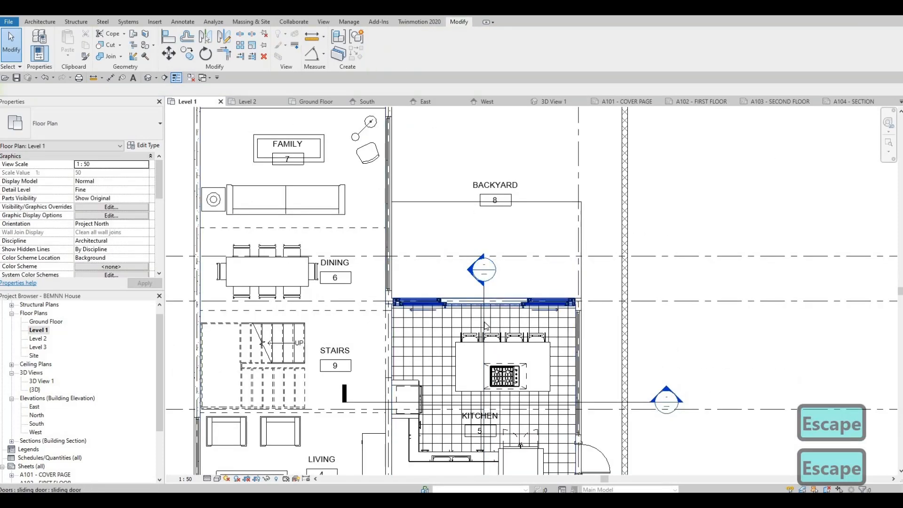
key(Tab)
drag(483, 312, 334, 205)
Step: Extend the north-south section's line and crop extents past the rear wall at grid A and the foyer entrance at grid E
scroll(338, 336, down, 2)
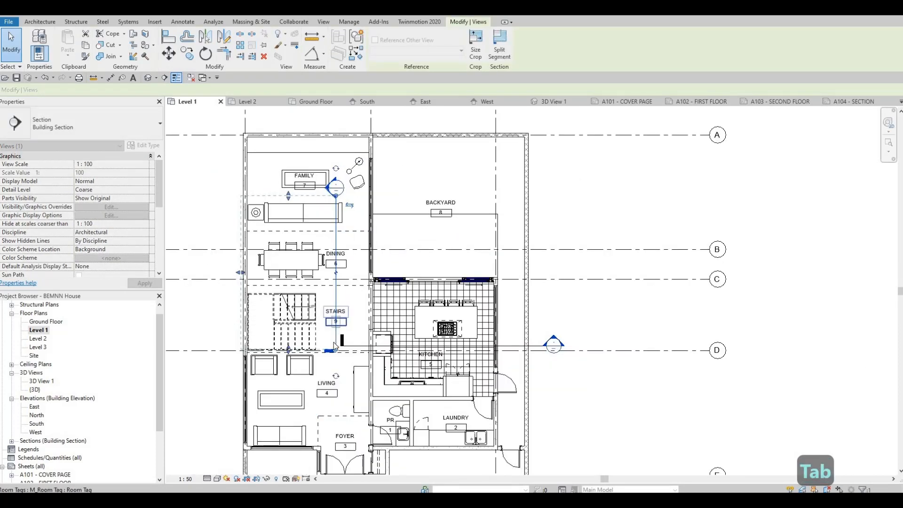
scroll(334, 346, down, 2)
drag(332, 421, 333, 457)
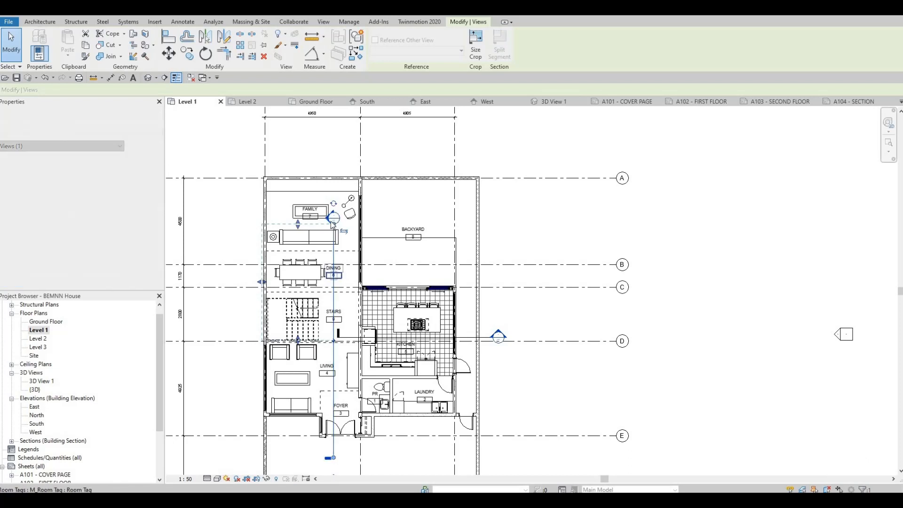
drag(333, 223, 316, 157)
drag(298, 223, 297, 168)
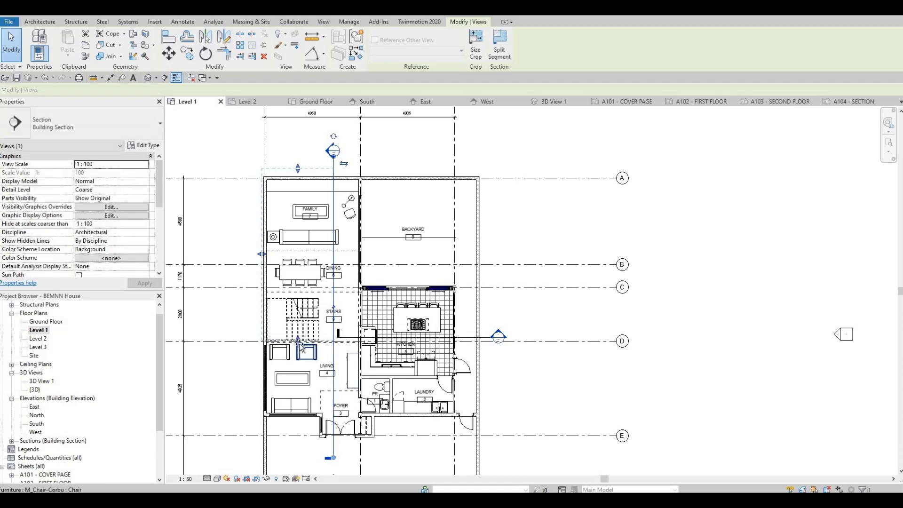
drag(298, 339, 323, 440)
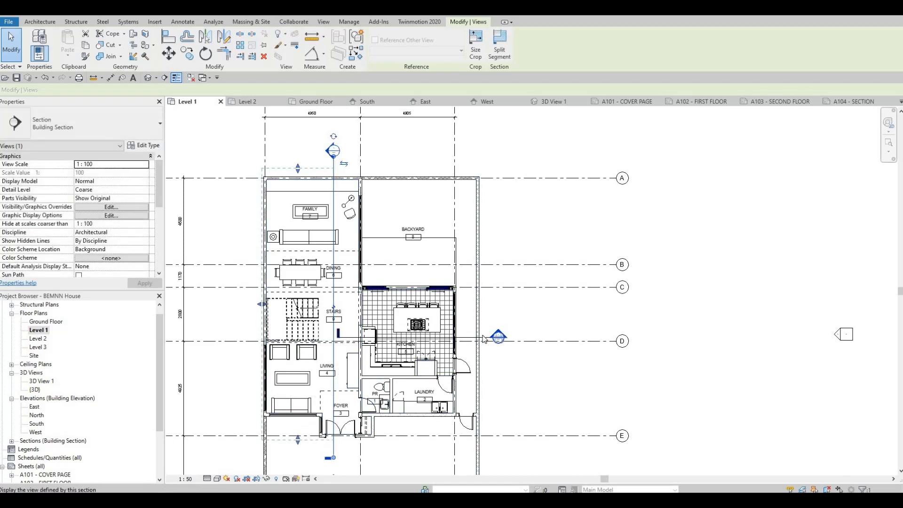
Step: Extend the tail of the east-west section line near grid D through the stairs and beyond the house's west wall
click(340, 337)
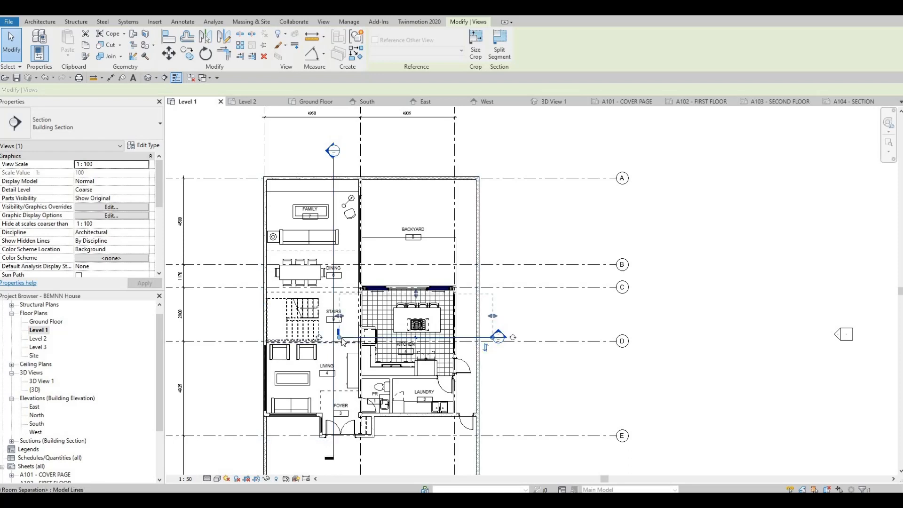
drag(340, 333, 249, 322)
key(Escape)
key(Escape)
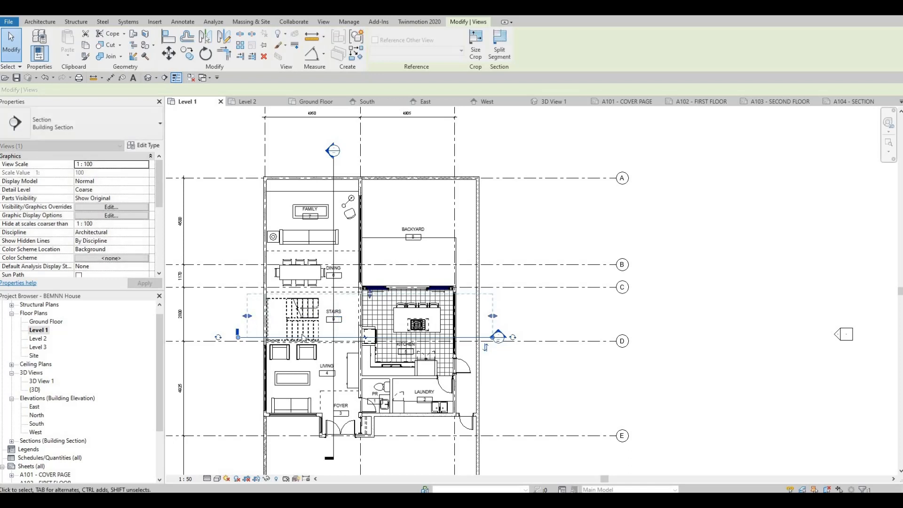
middle_drag(204, 374, 220, 355)
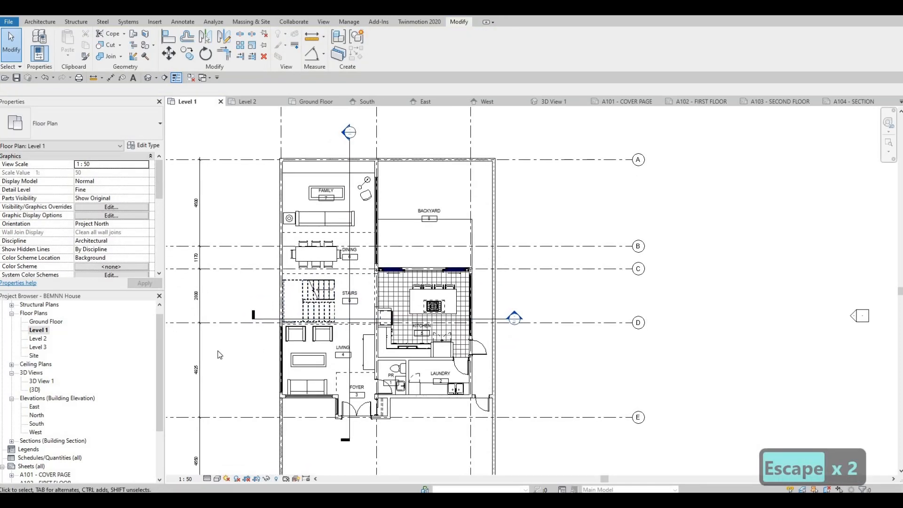
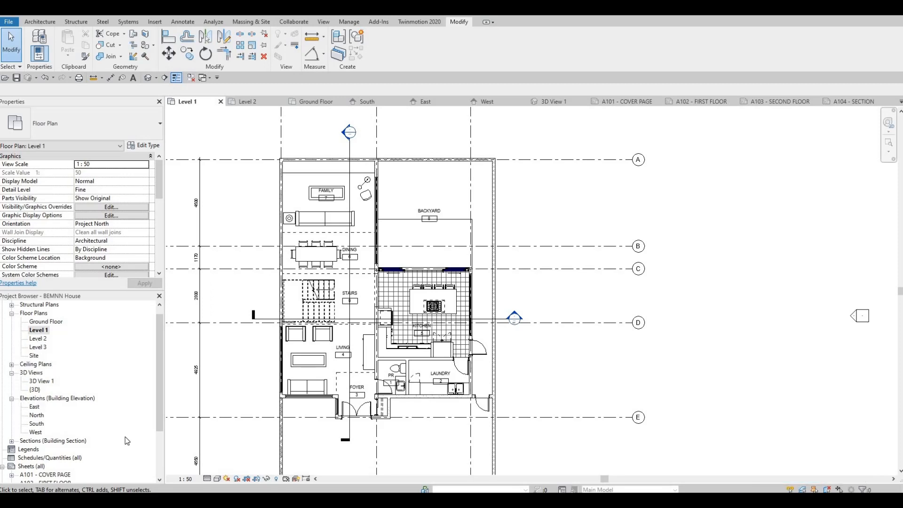
double_click(38, 338)
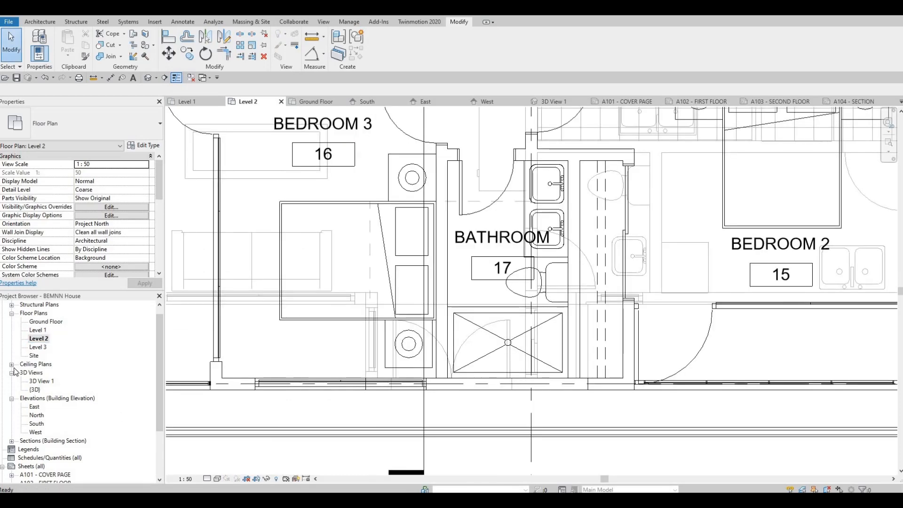
click(11, 364)
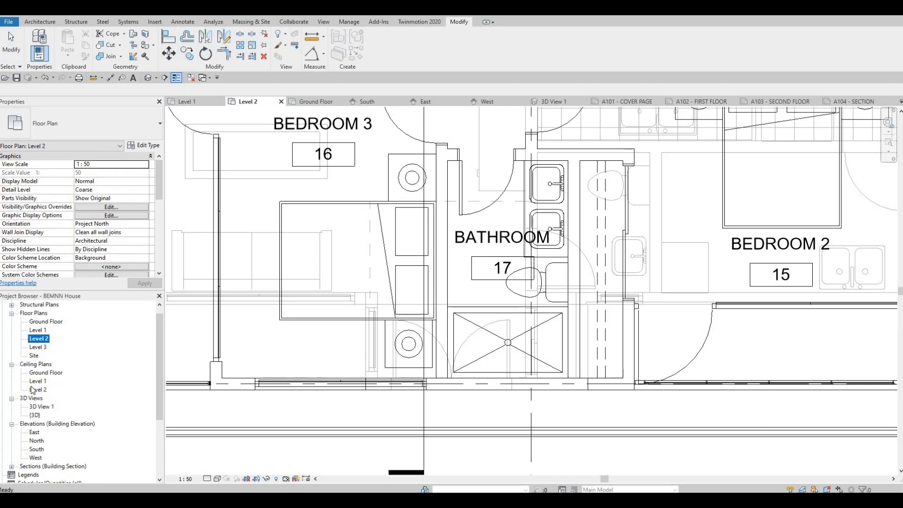
click(11, 365)
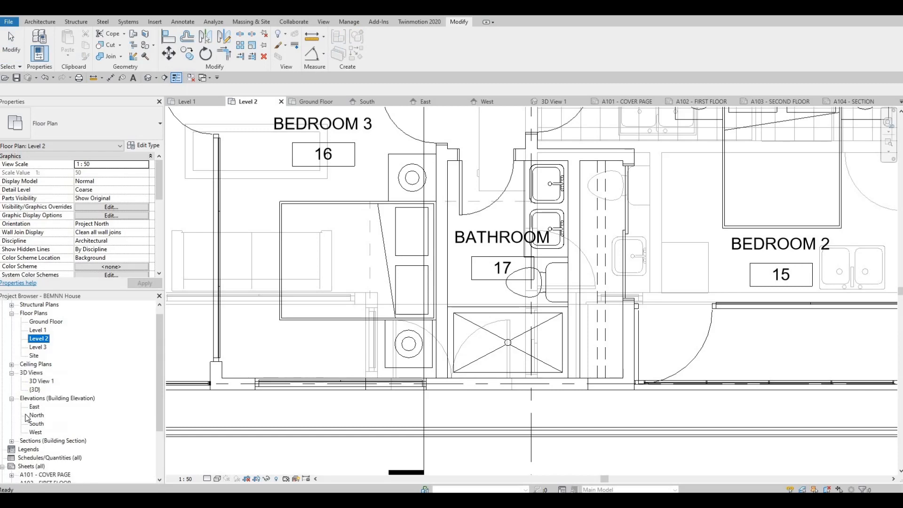
Step: Open the Section 1 view and set its scale to 1:50
click(12, 441)
double_click(33, 449)
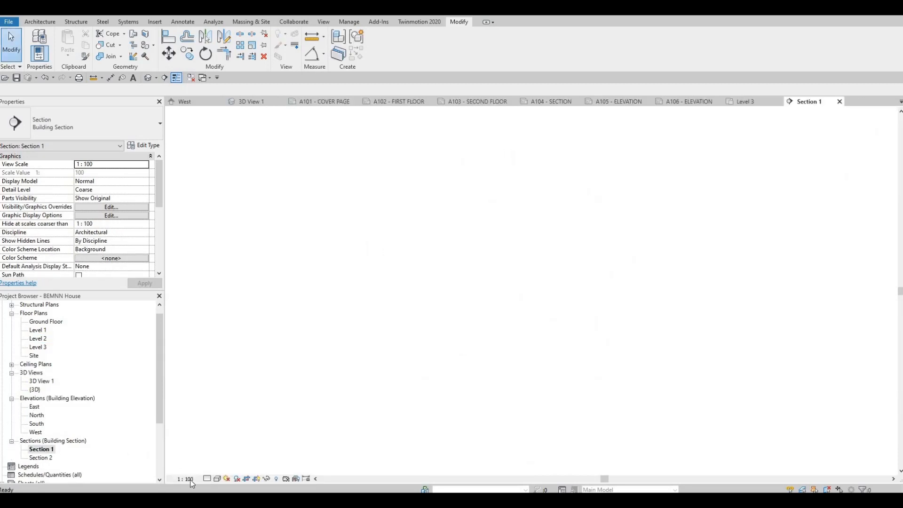
click(188, 479)
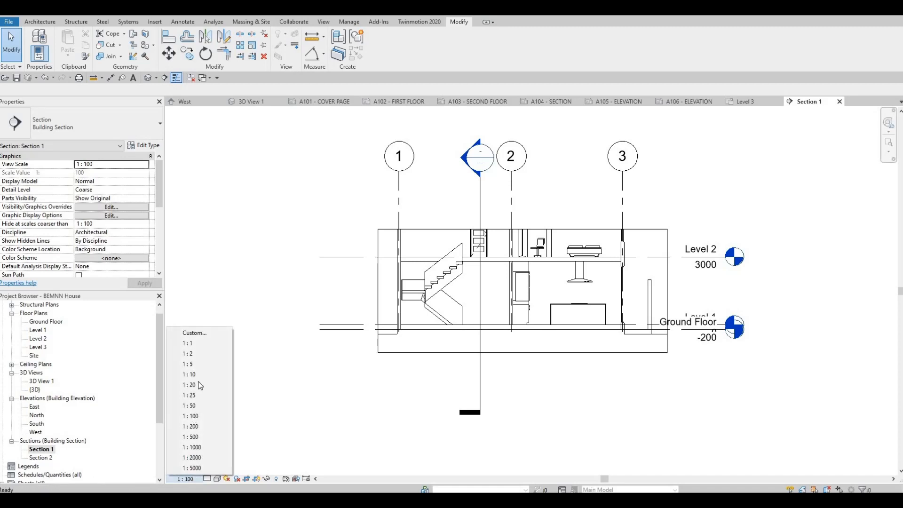
click(191, 405)
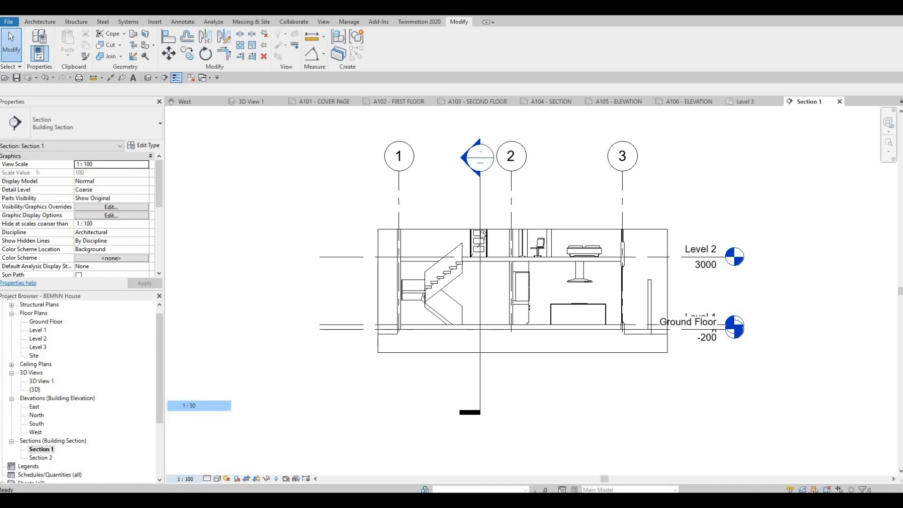
Step: Enlarge the Section 1 crop region above Level 3 and widen it slightly beyond the wall at grid 1
click(483, 233)
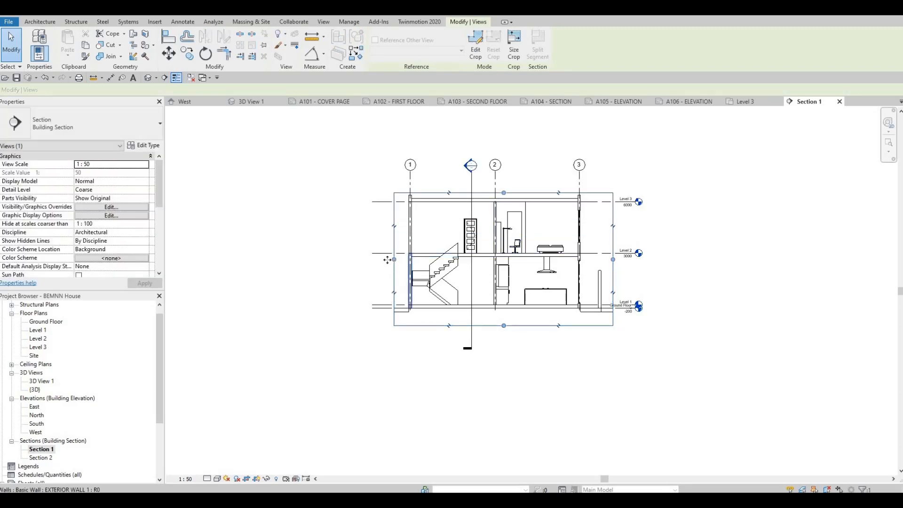
drag(394, 260, 260, 266)
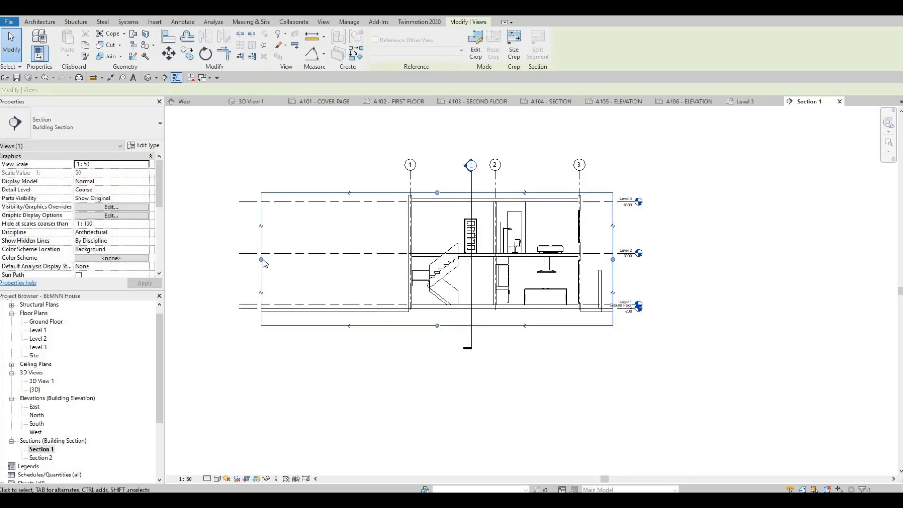
drag(378, 261, 377, 259)
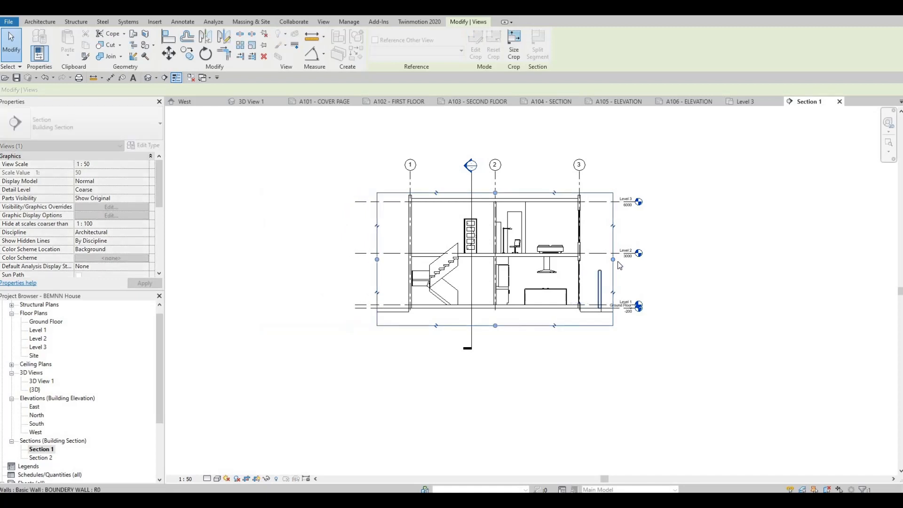
mouse_move(613, 259)
mouse_down()
mouse_move(639, 259)
mouse_move(614, 258)
mouse_up()
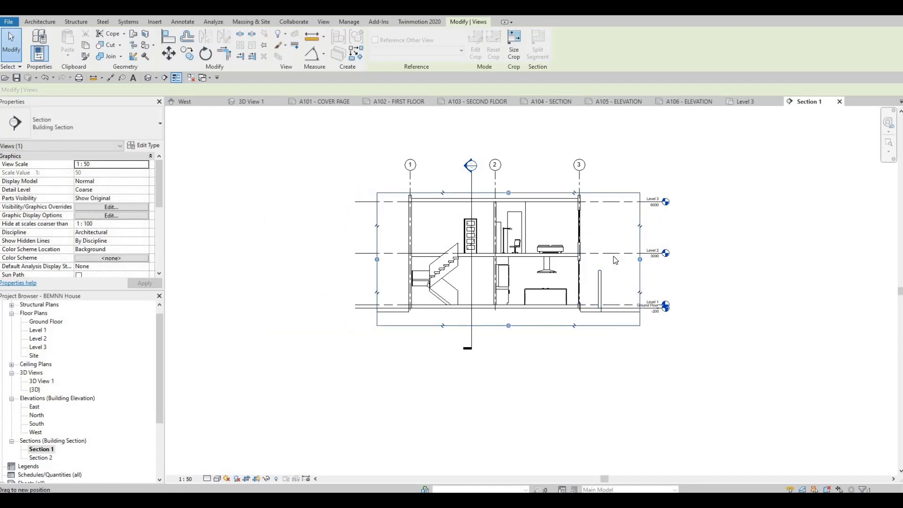
Step: Set Section 1 to the Fine detail level and the Shaded visual style
click(208, 478)
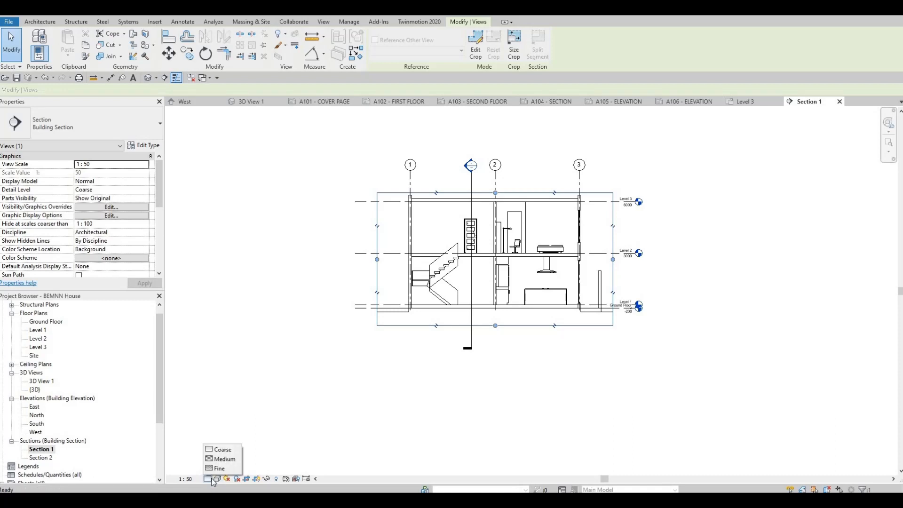
click(221, 468)
click(217, 479)
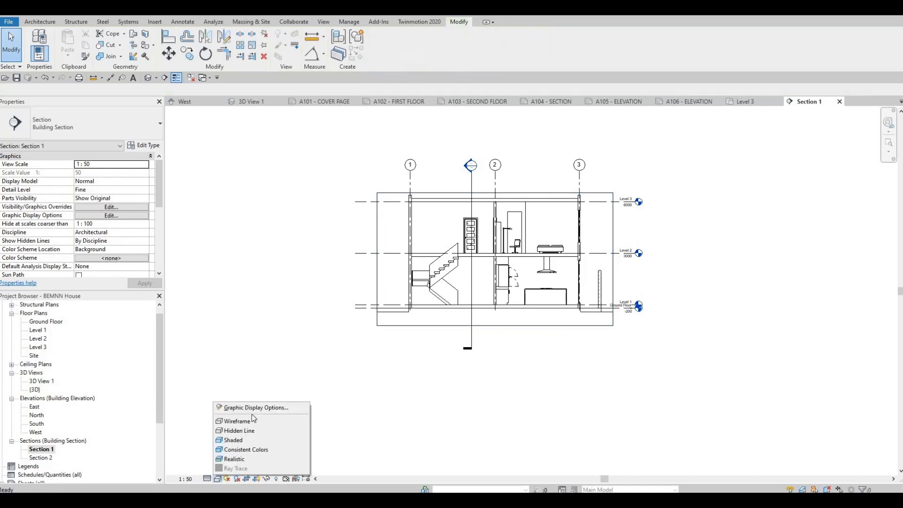
click(239, 442)
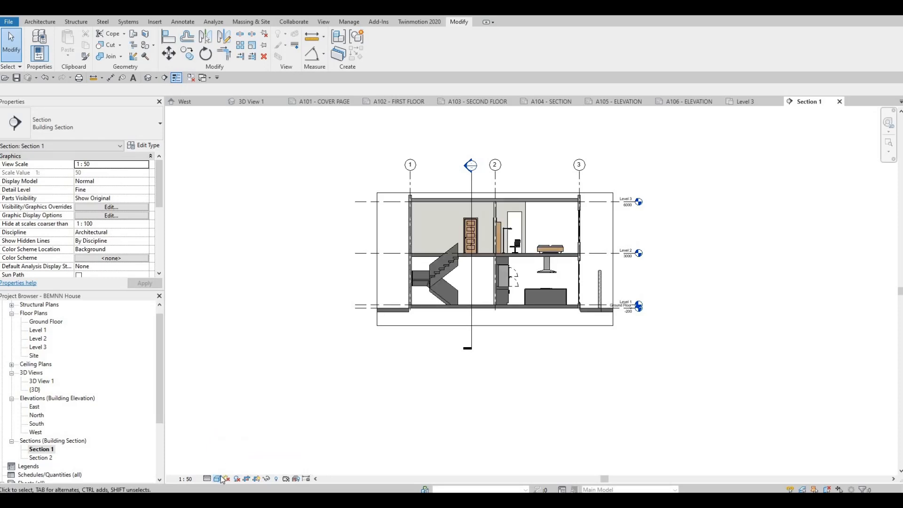
Step: Try another colored visual style in Section 1, returning to Shaded
click(221, 478)
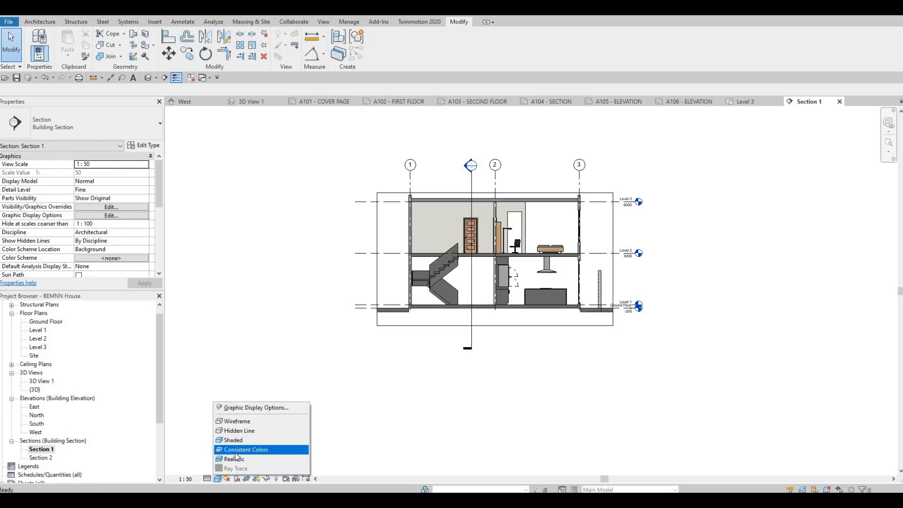
click(226, 463)
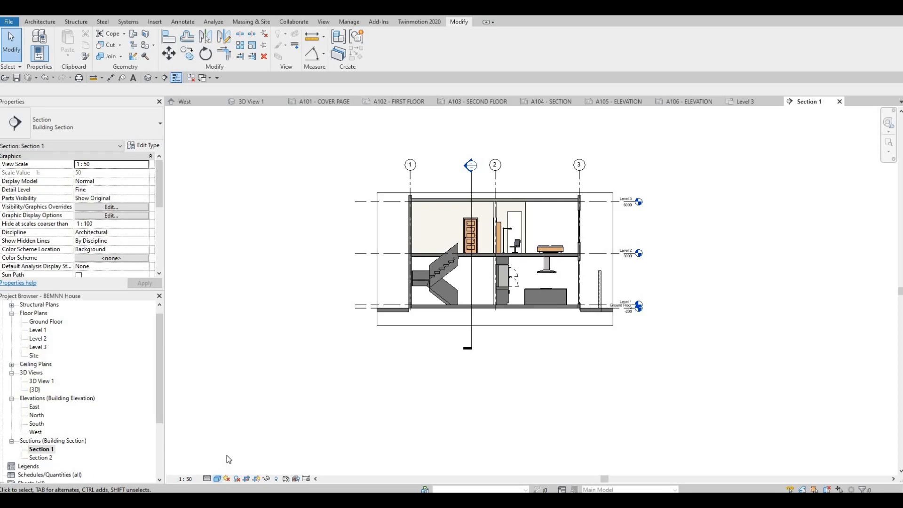
click(217, 478)
click(235, 439)
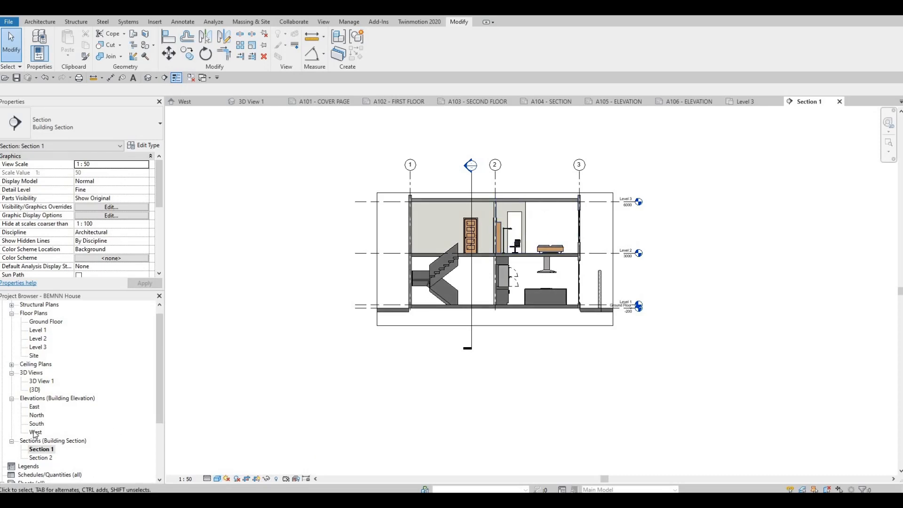
Step: On the Level 1 plan, extend the east-west section's view depth beyond grid B to the family room, and check the result in Section 1
double_click(38, 330)
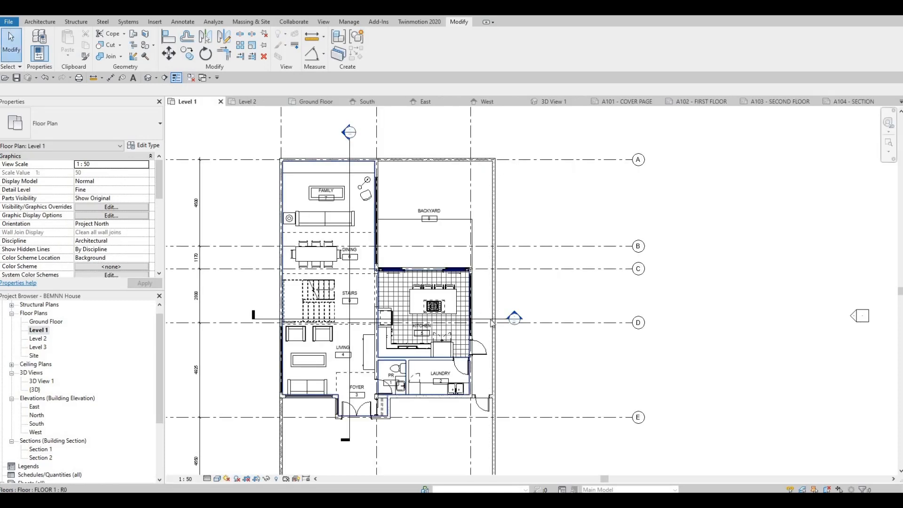
click(504, 319)
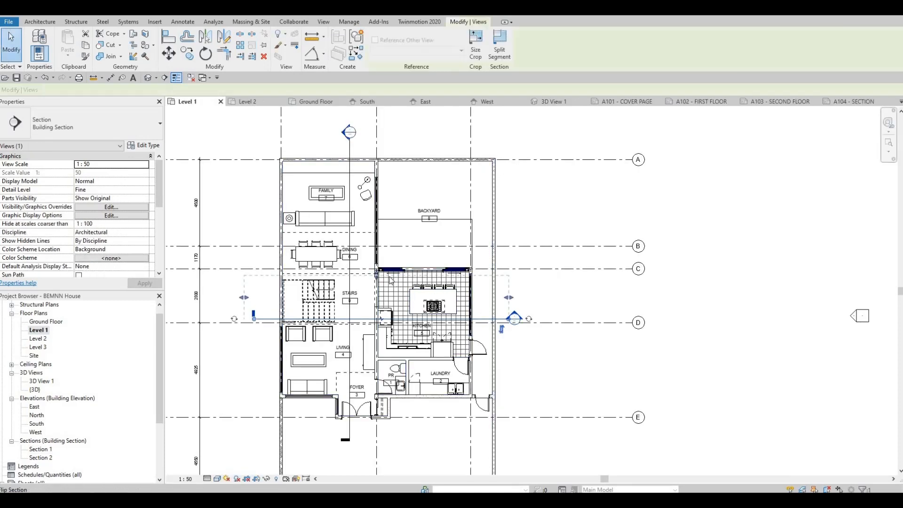
drag(377, 274, 366, 178)
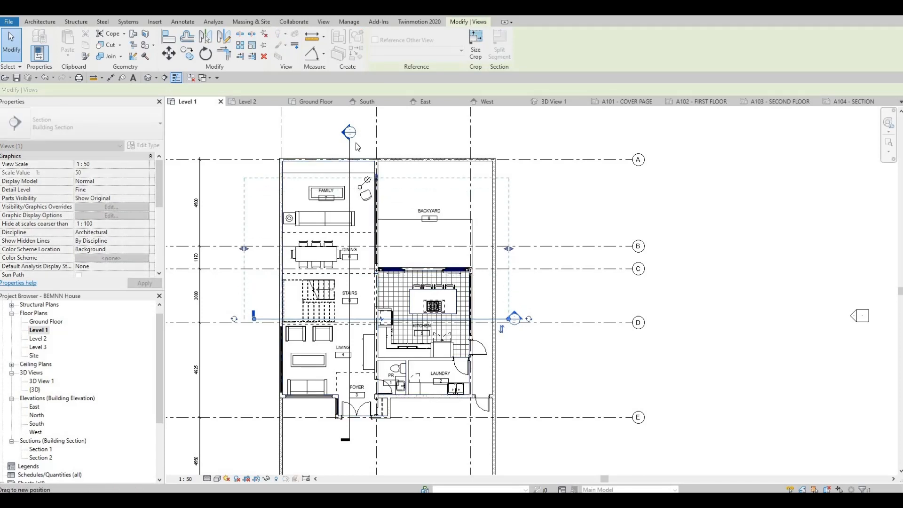
drag(358, 146, 354, 147)
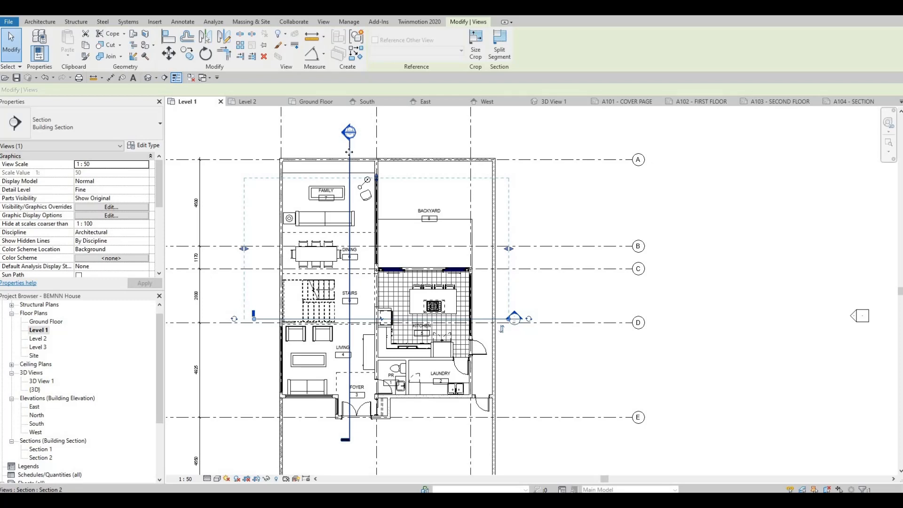
click(349, 152)
drag(277, 285, 346, 324)
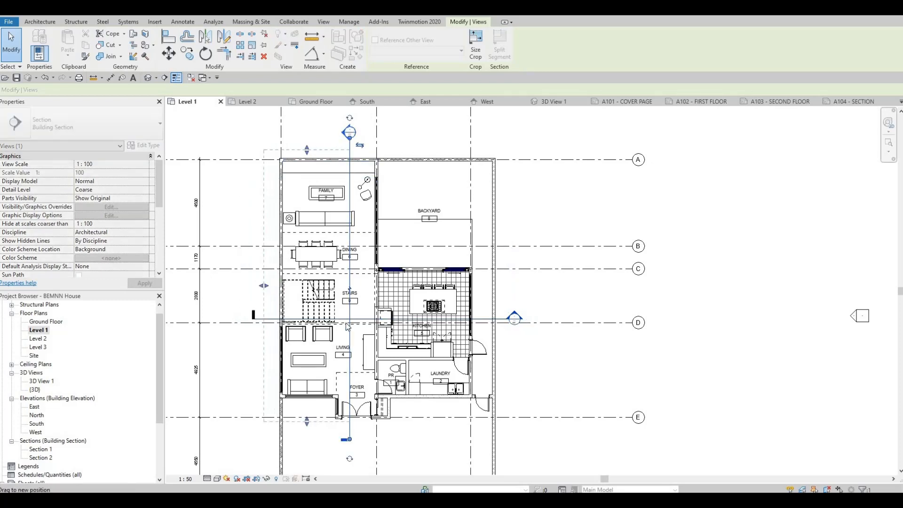
key(Escape)
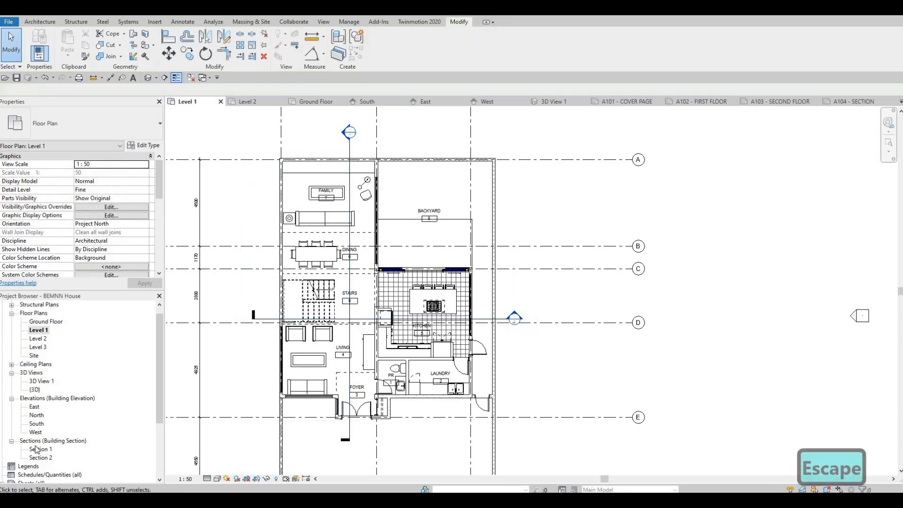
double_click(38, 449)
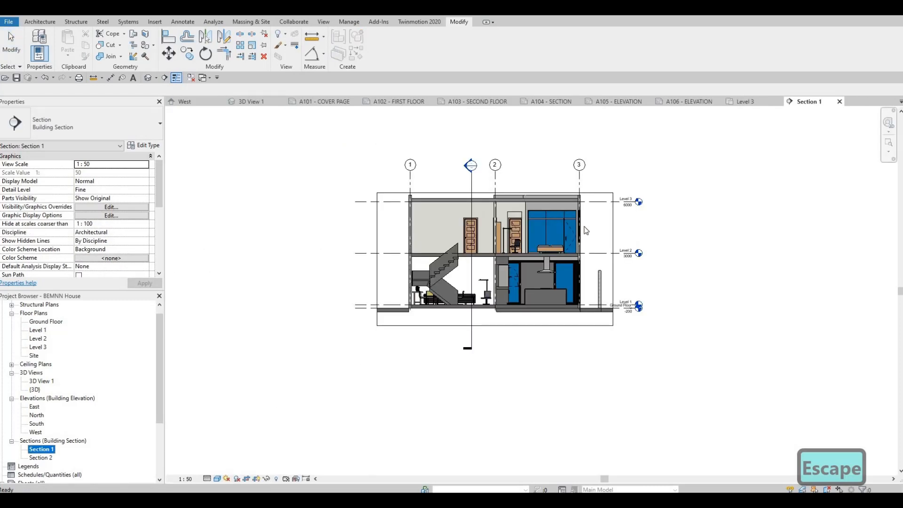
Step: Open Section 2 and set its scale to 1:50, detail level to Fine and visual style to Shaded
double_click(40, 458)
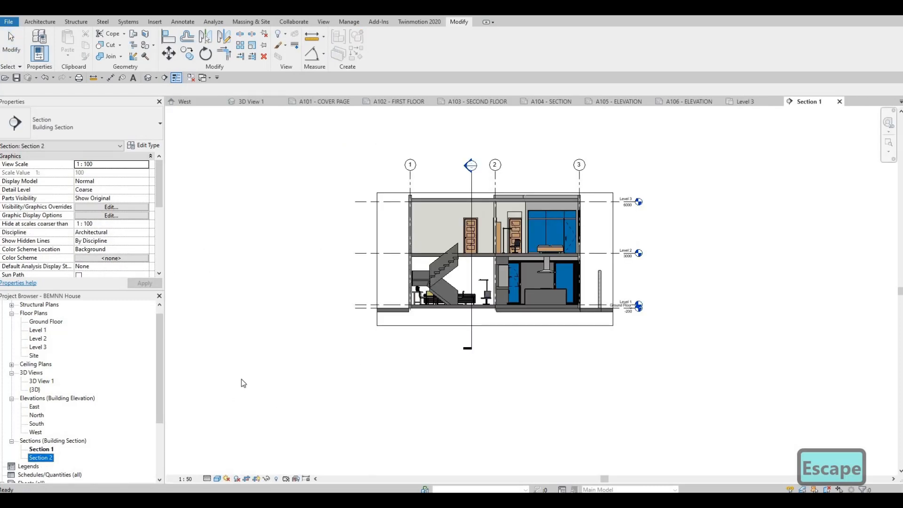
click(191, 479)
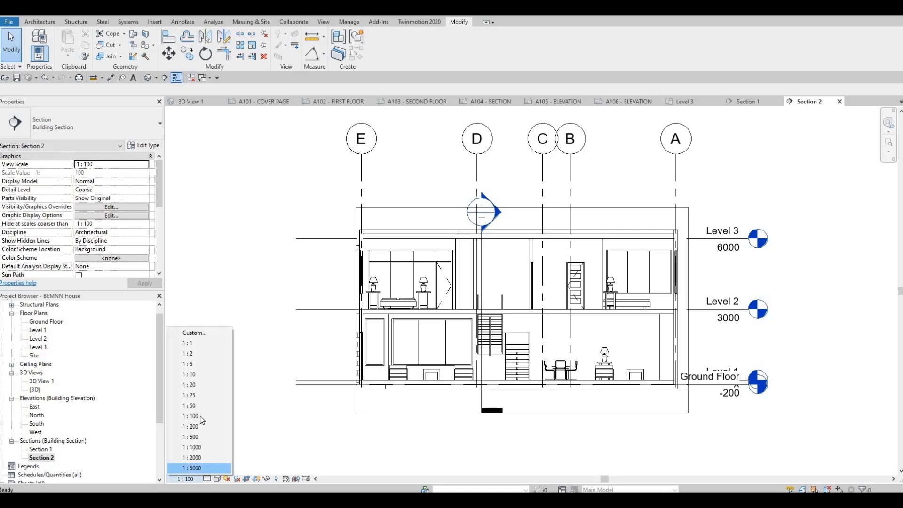
key(Return)
click(207, 478)
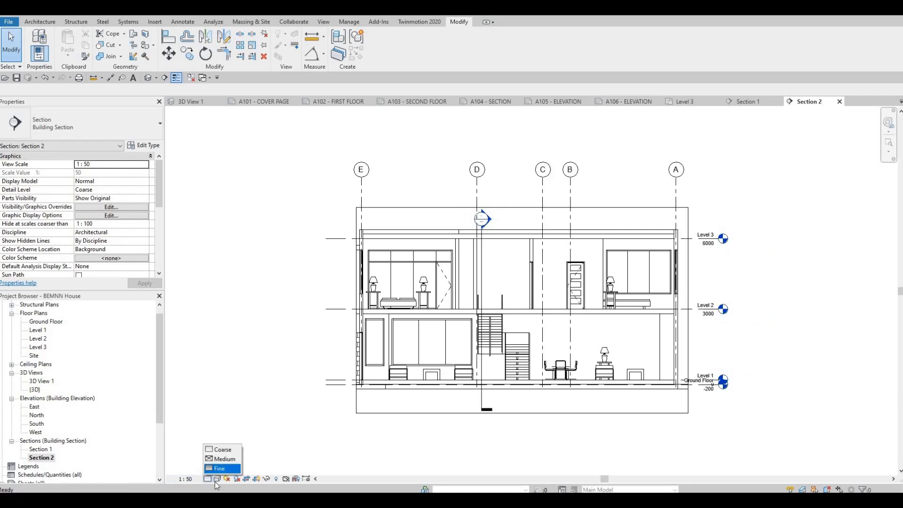
key(Return)
click(217, 479)
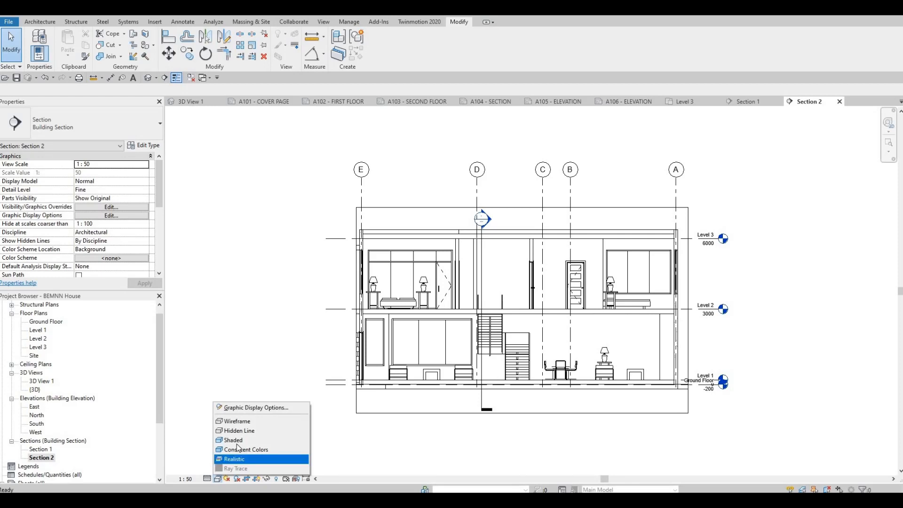
key(Up)
key(Up)
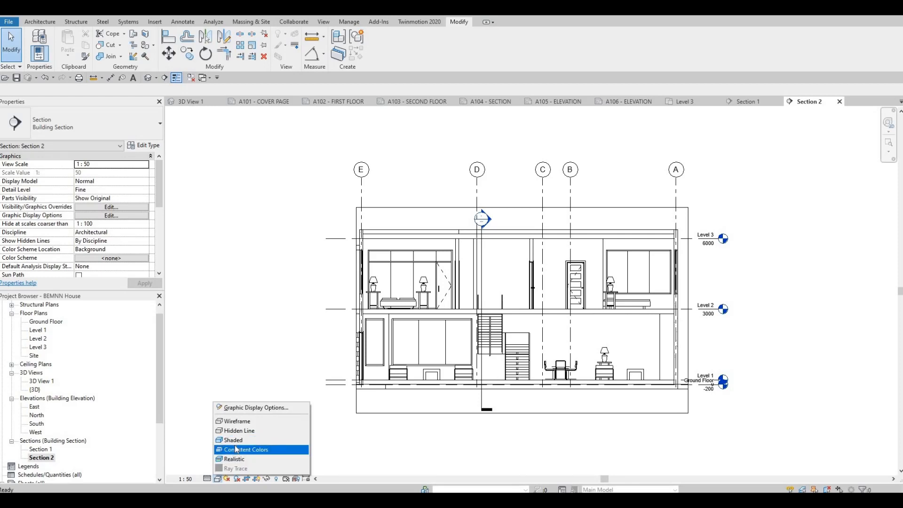
click(233, 442)
Step: Extend the Section 2 crop region past the boundary wall end at grid F and slightly farther beyond grid A
scroll(344, 401, down, 2)
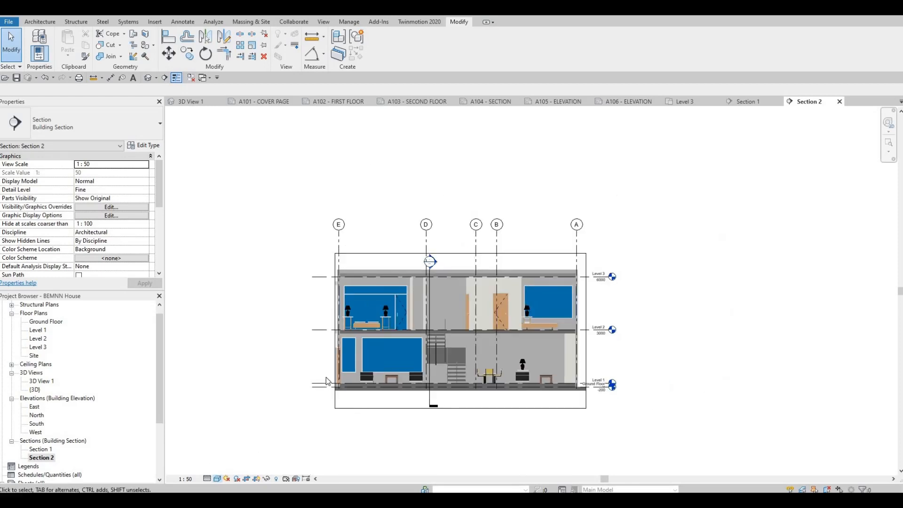
click(334, 327)
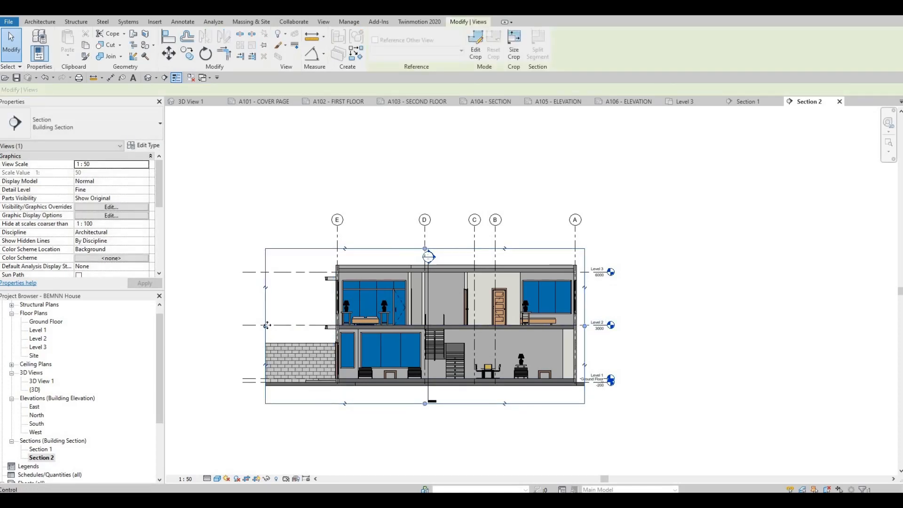
drag(267, 326, 225, 329)
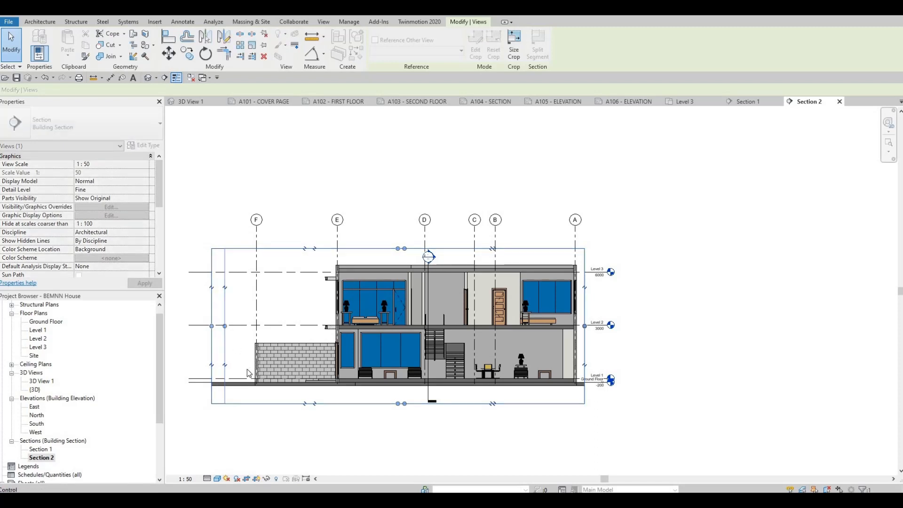
key(Escape)
key(Escape)
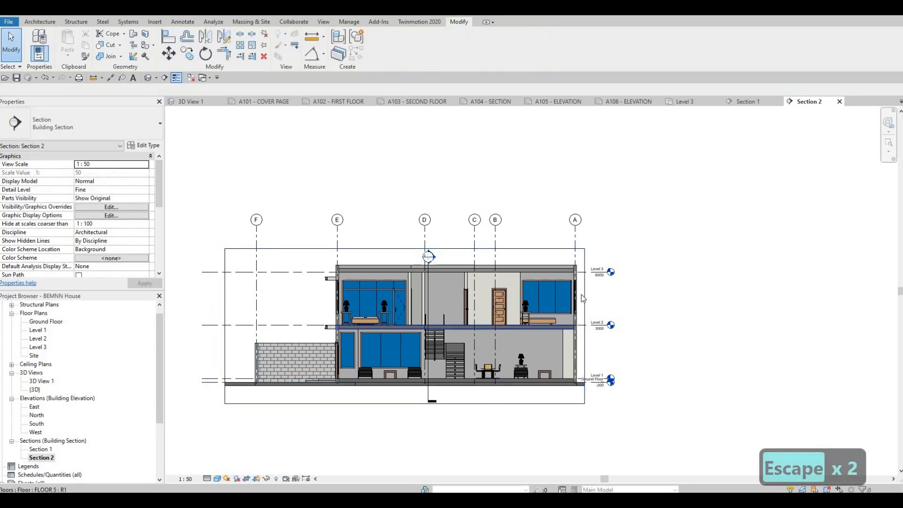
click(585, 326)
drag(585, 326, 591, 326)
key(Escape)
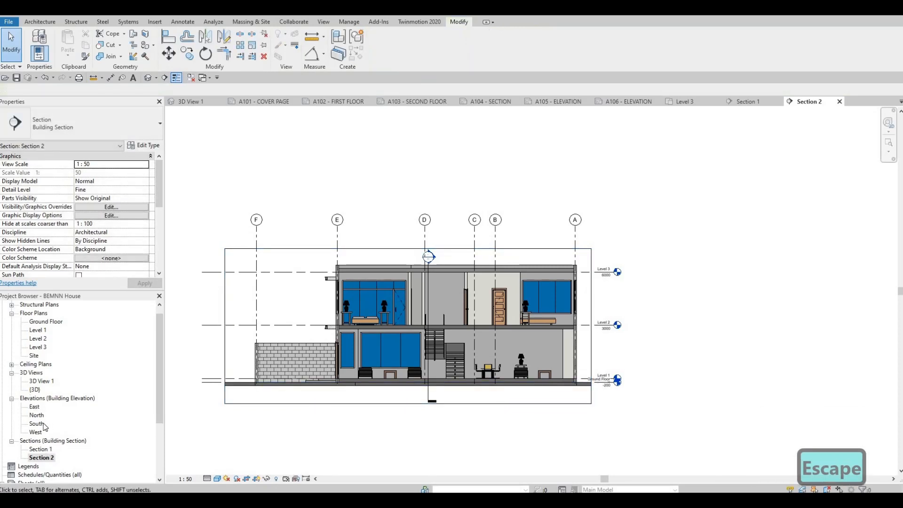
Step: Open the East elevation and set its detail level to Fine
double_click(34, 407)
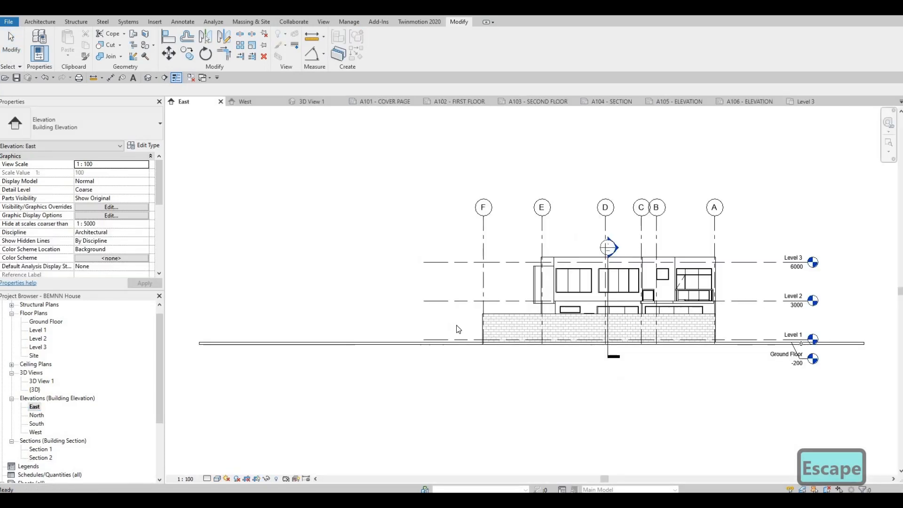
middle_drag(340, 369, 253, 384)
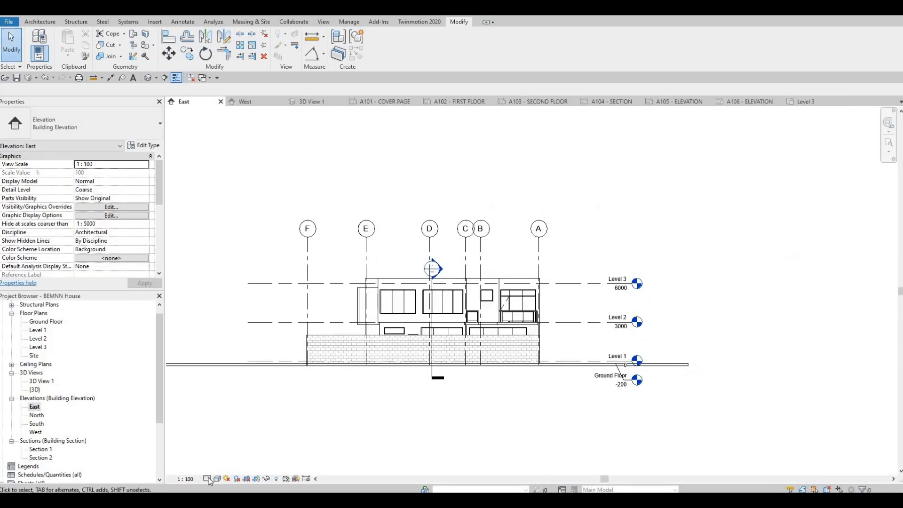
click(207, 478)
click(215, 468)
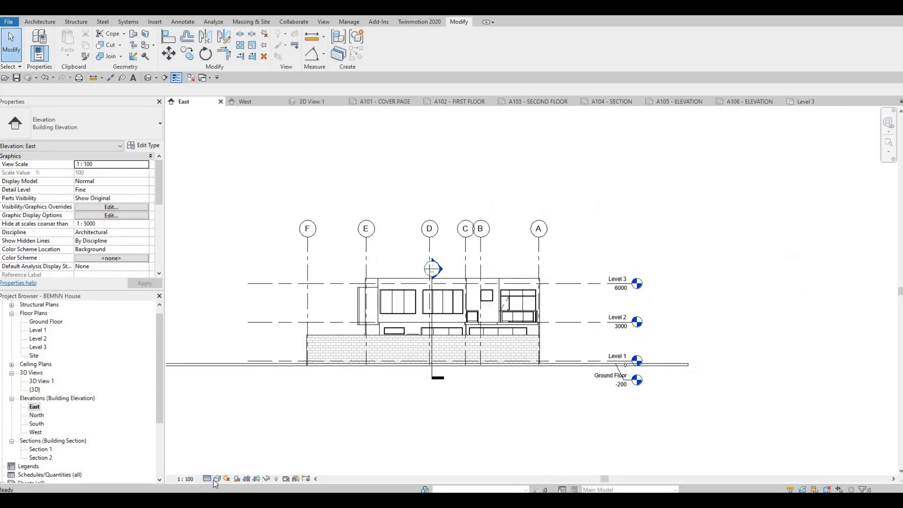
Step: Enable cast shadows and ambient shadows in the East elevation and apply a Gradient background
click(217, 478)
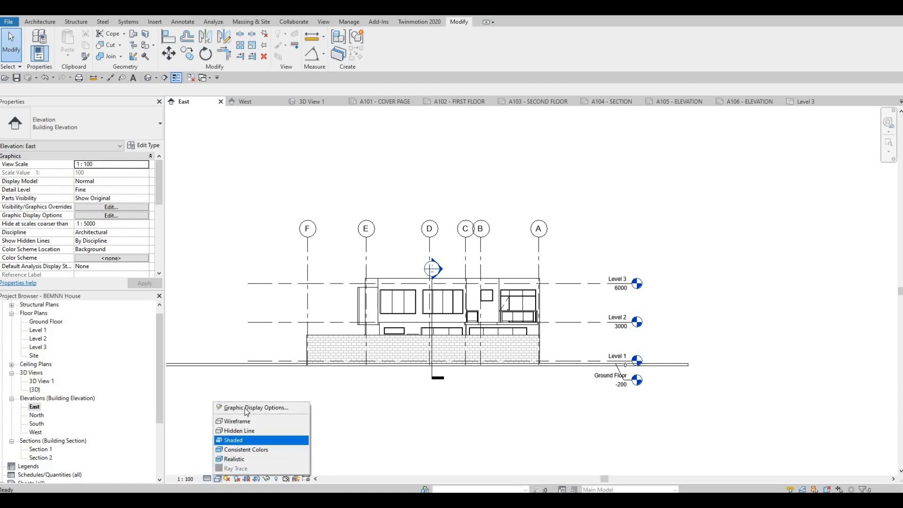
click(263, 407)
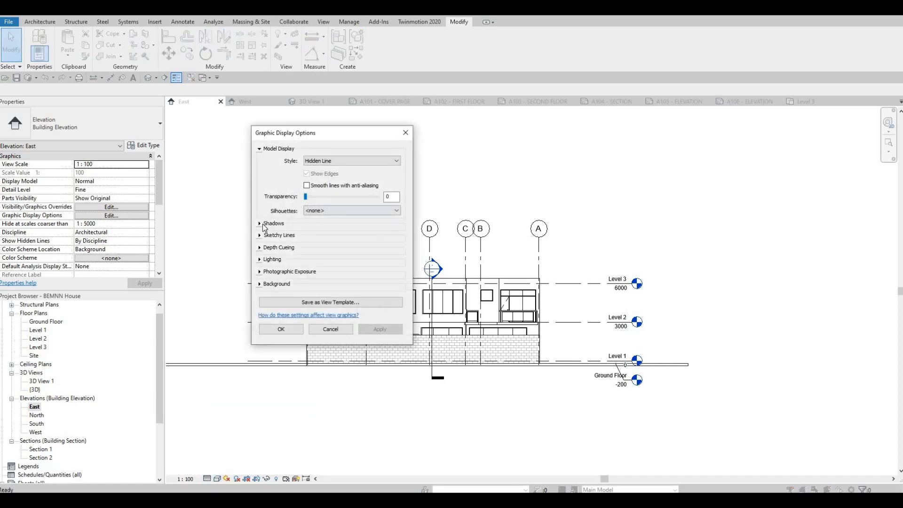
click(304, 224)
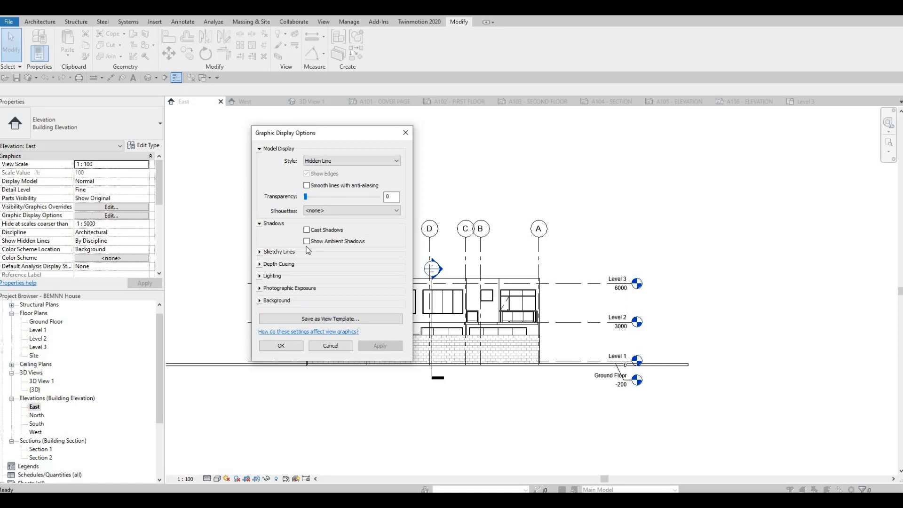
click(307, 229)
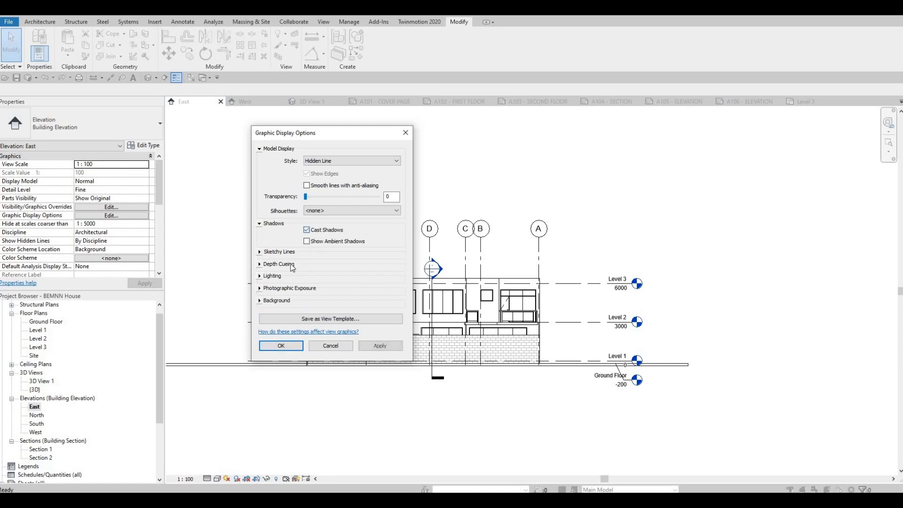
click(261, 303)
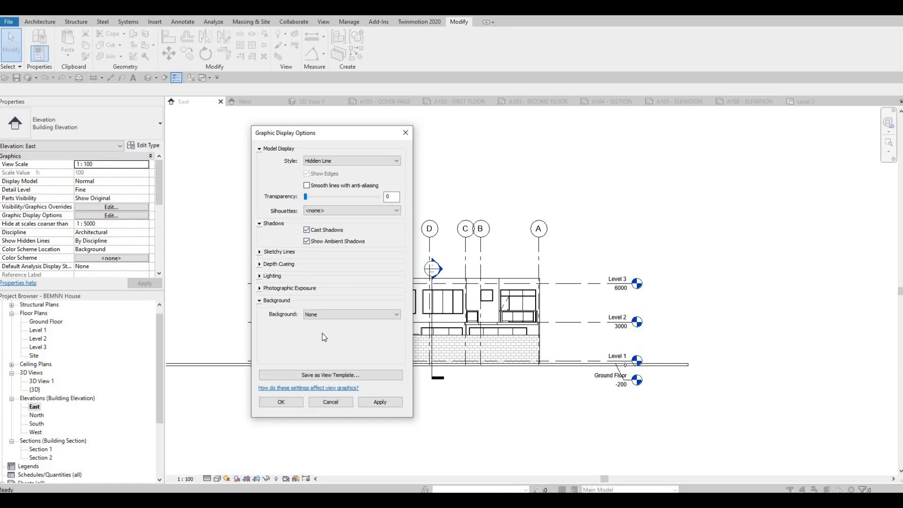
click(320, 317)
click(323, 334)
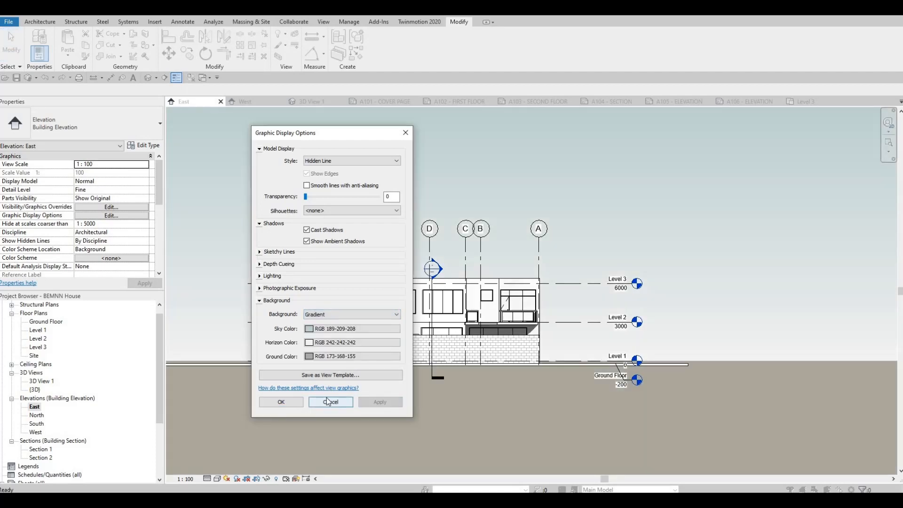
click(330, 402)
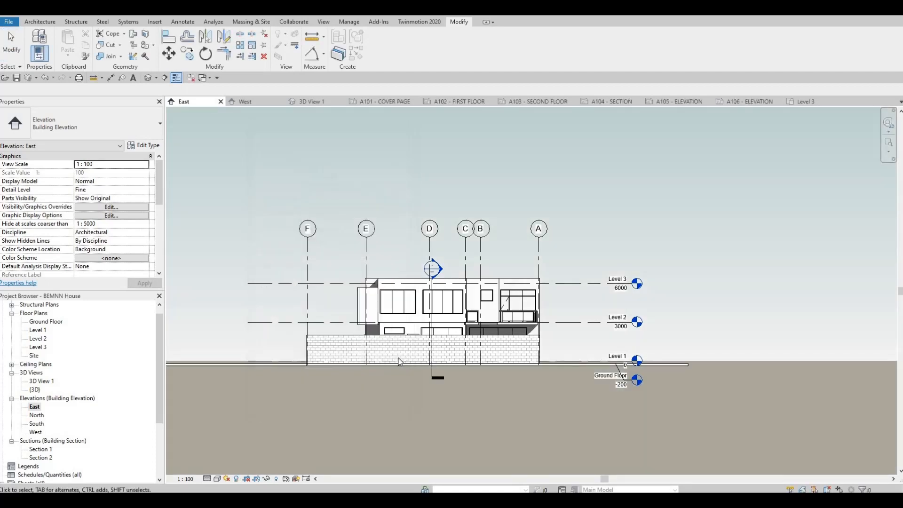
Step: Turn on Crop View, Crop Region Visible and Annotation Crop for the East elevation
scroll(437, 343, down, 5)
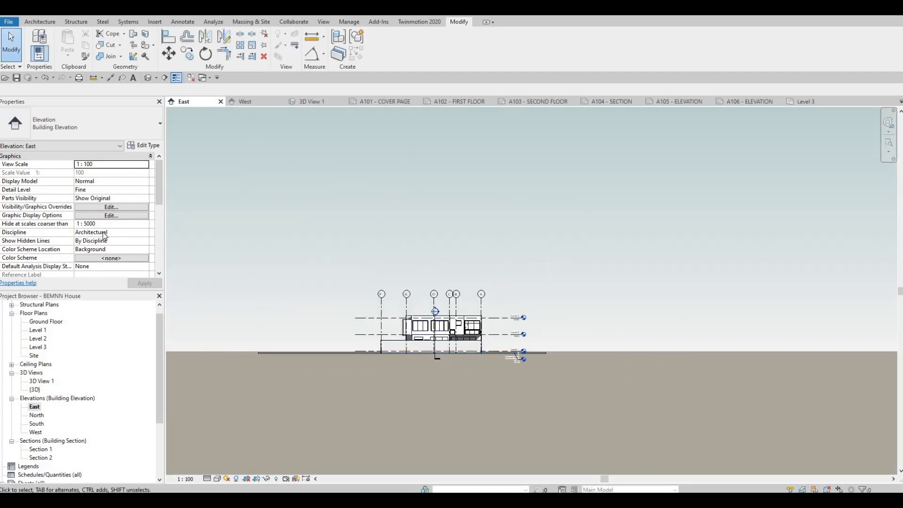
scroll(70, 252, down, 3)
click(78, 233)
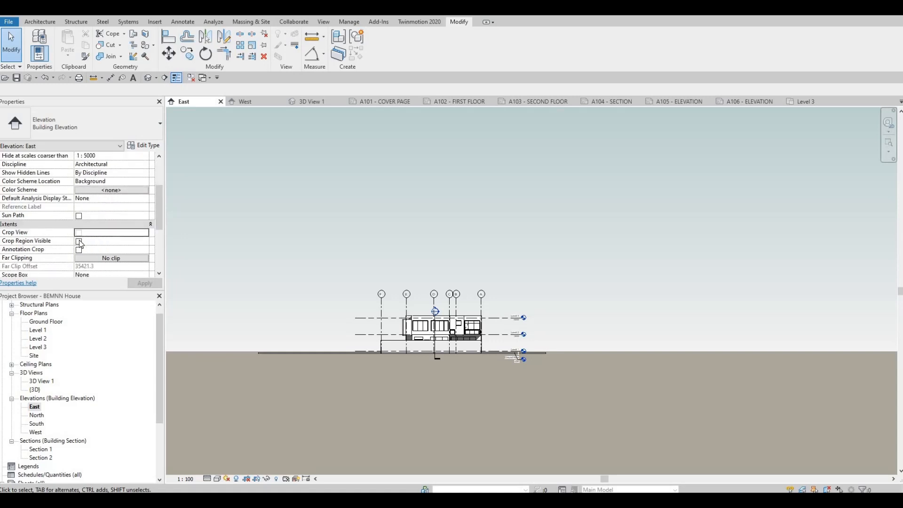
click(78, 241)
click(79, 249)
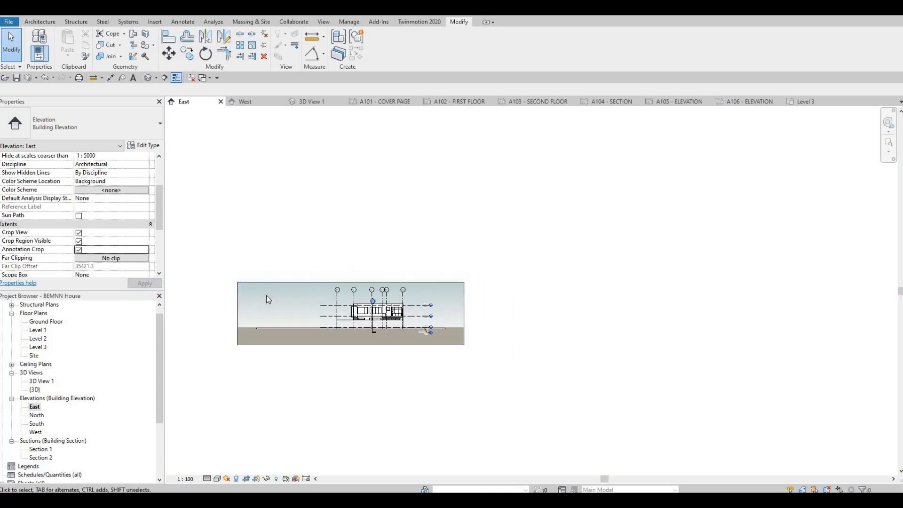
Step: Tighten the East elevation's crop region on both sides and just below the section marker's tail, and hide the crop boundary
click(289, 284)
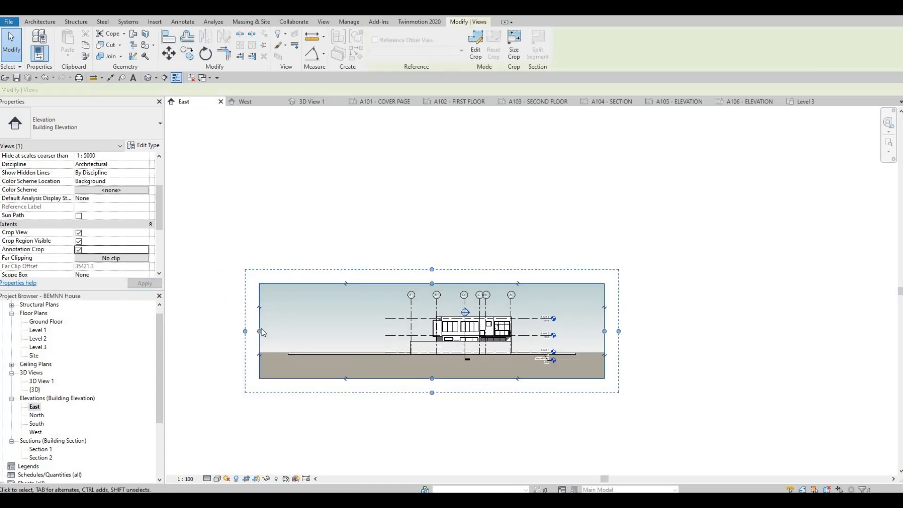
drag(259, 331, 365, 336)
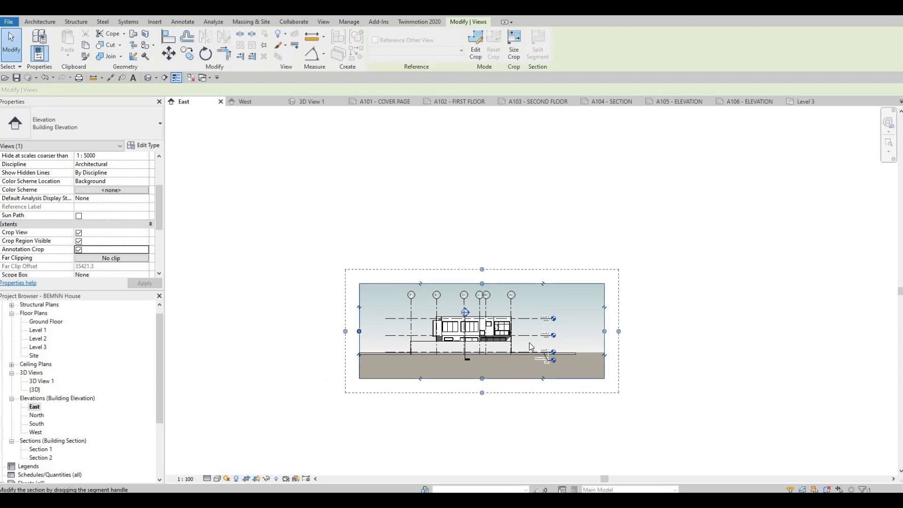
drag(606, 334, 582, 332)
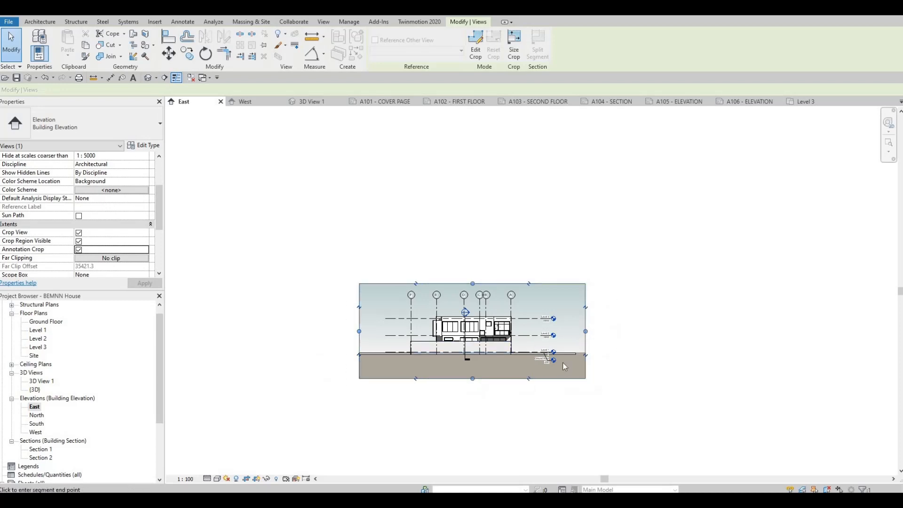
click(471, 377)
click(469, 367)
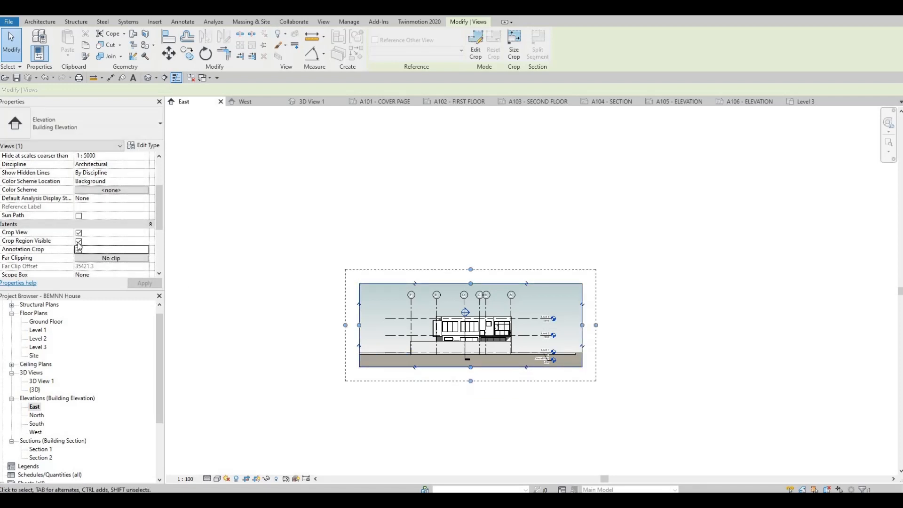
click(79, 241)
click(137, 285)
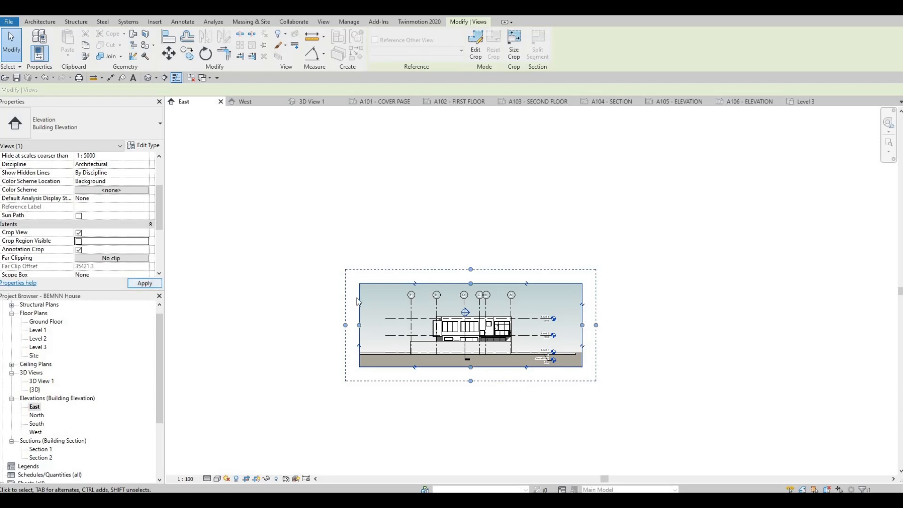
Step: Open the North elevation and set its scale to 1:50 and detail level to Fine
double_click(37, 416)
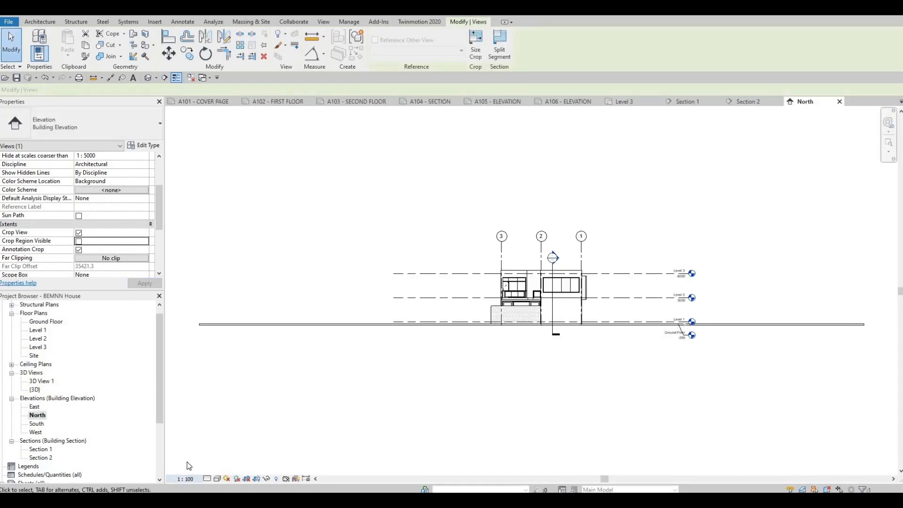
click(185, 478)
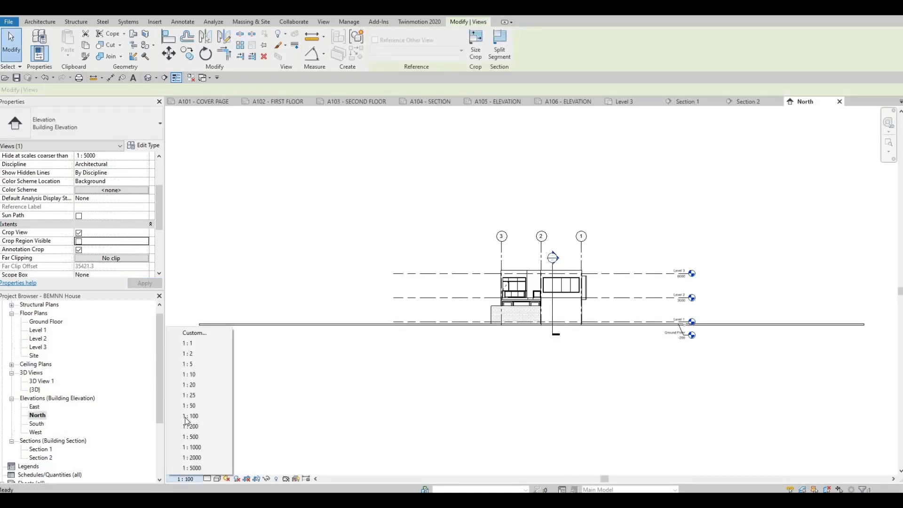
key(Return)
click(210, 477)
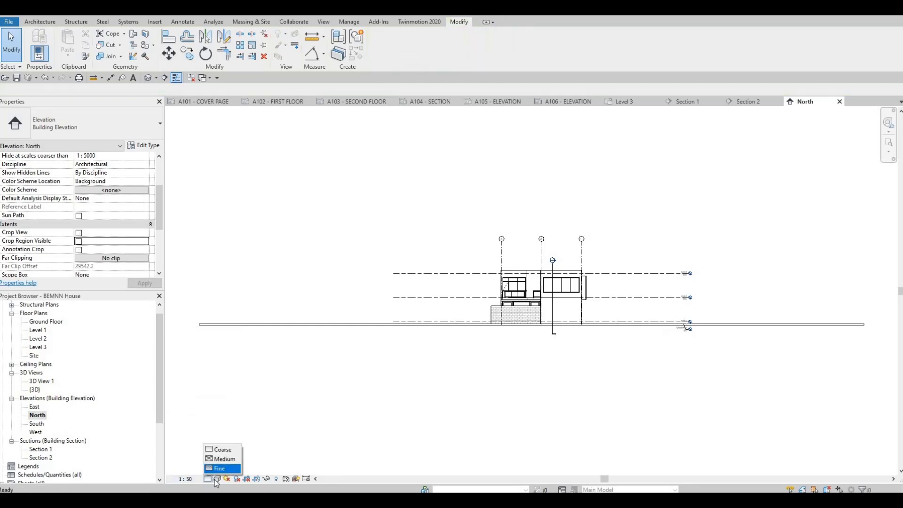
click(222, 469)
Step: Enable cast shadows and ambient shadows in the North elevation and apply a Gradient background
click(217, 479)
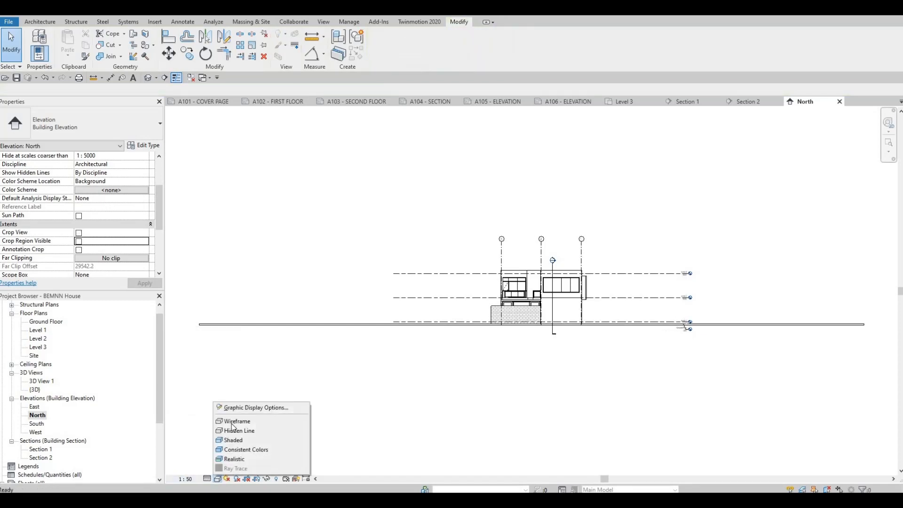
click(254, 407)
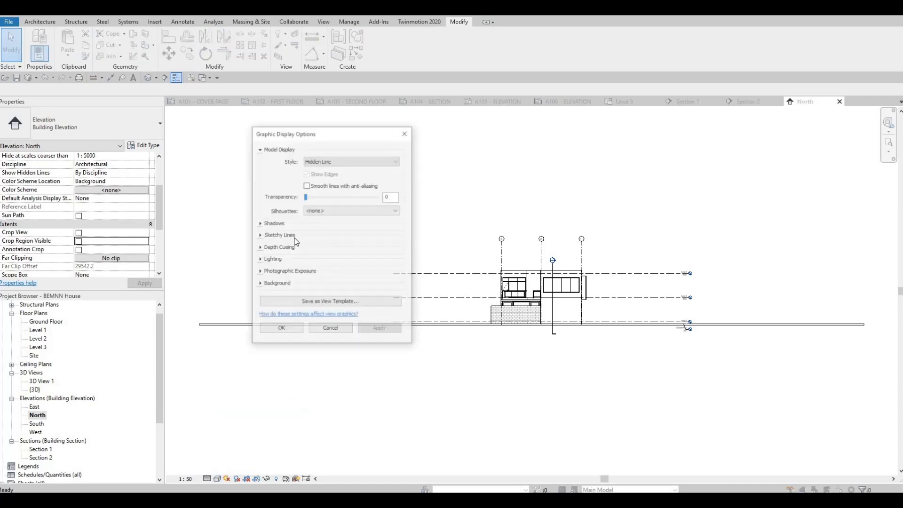
click(275, 223)
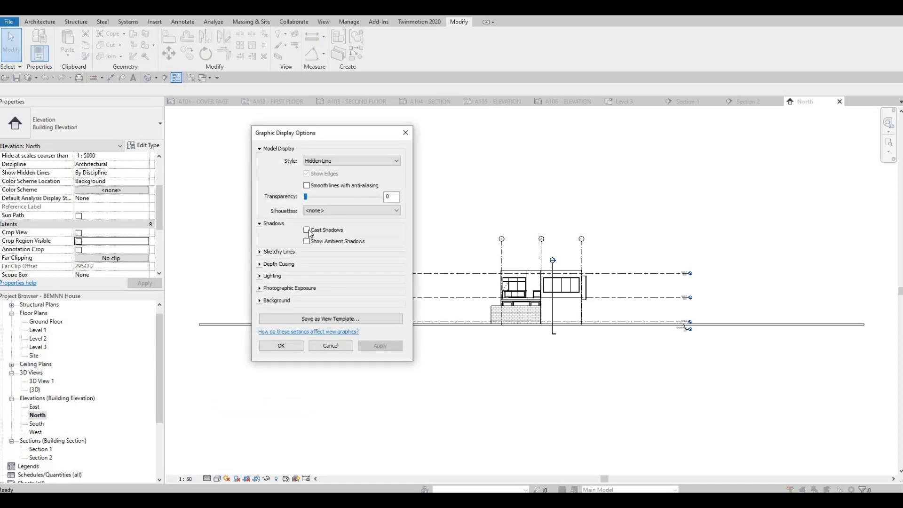
click(307, 230)
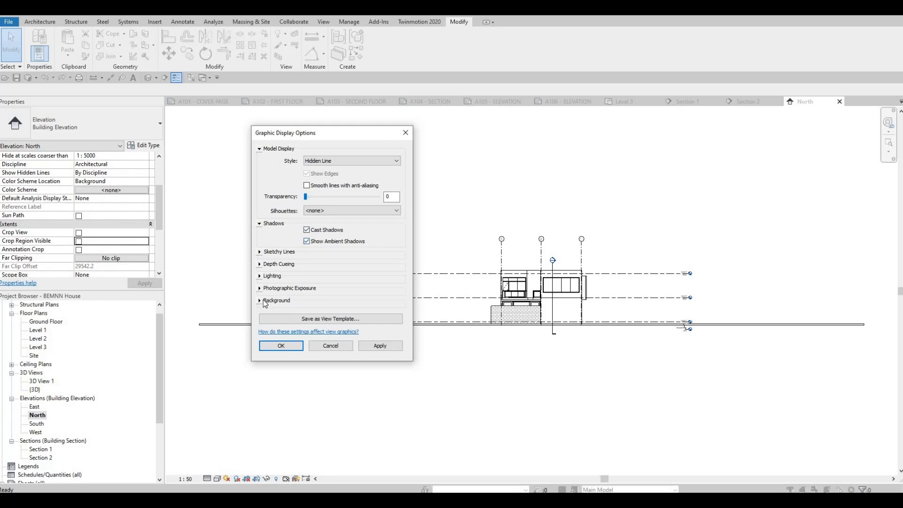
click(262, 300)
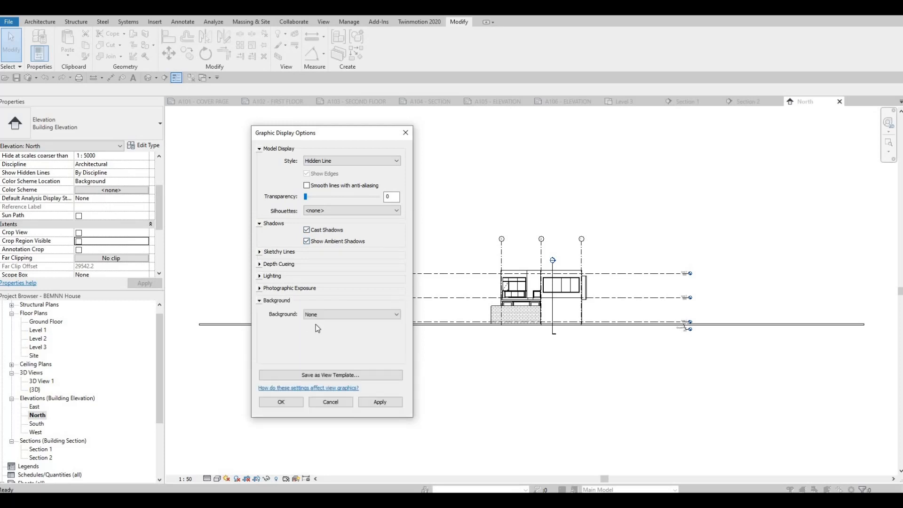
click(317, 314)
click(318, 337)
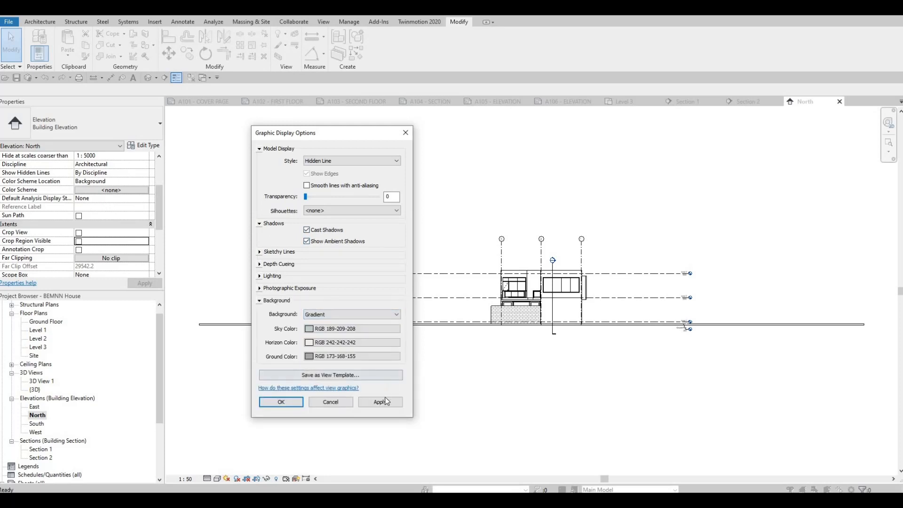
click(369, 405)
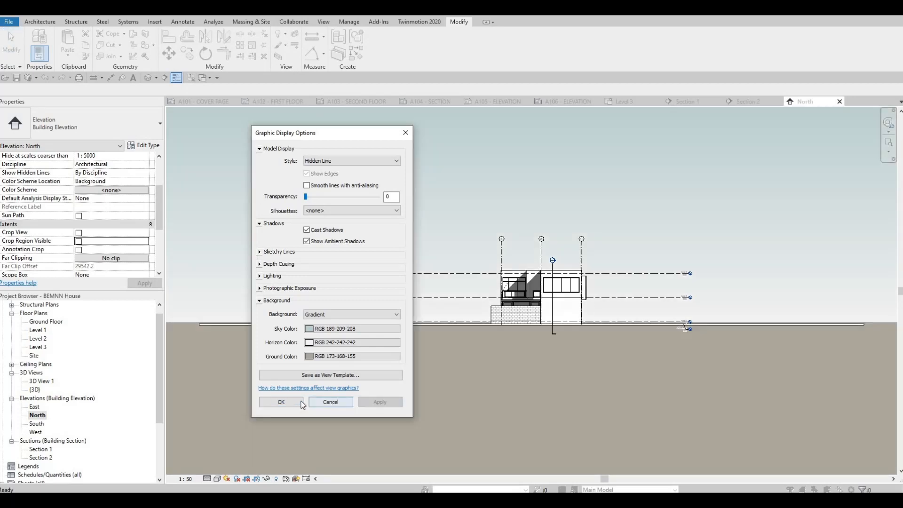
click(281, 402)
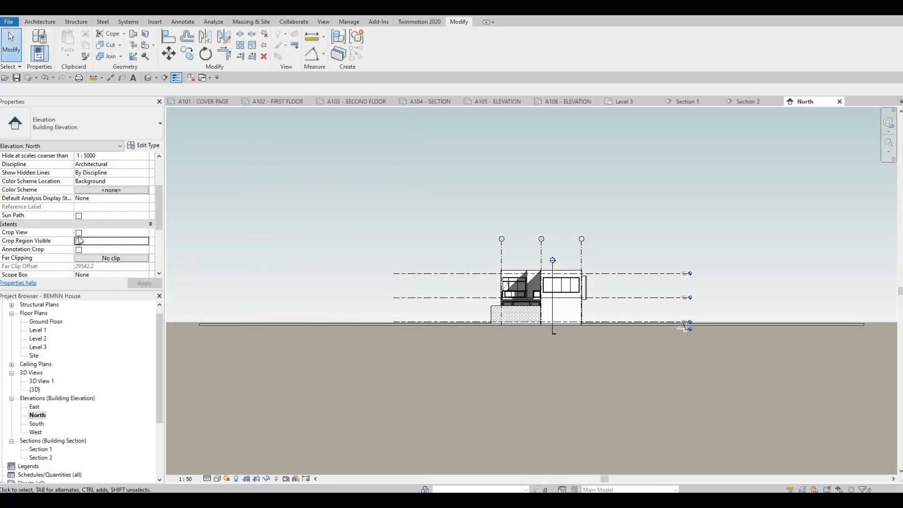
Step: Turn on Crop View, Crop Region Visible and Annotation Crop for the North elevation
click(79, 236)
click(79, 243)
click(79, 250)
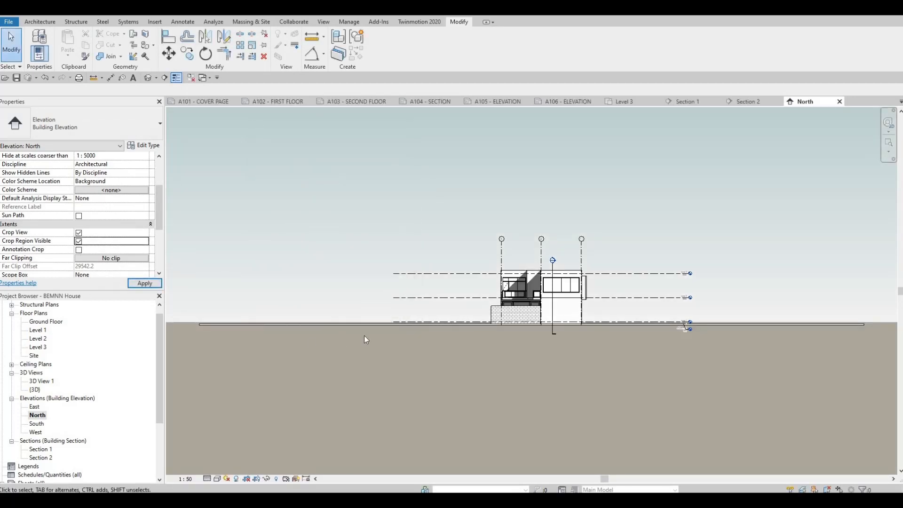
scroll(352, 283, down, 2)
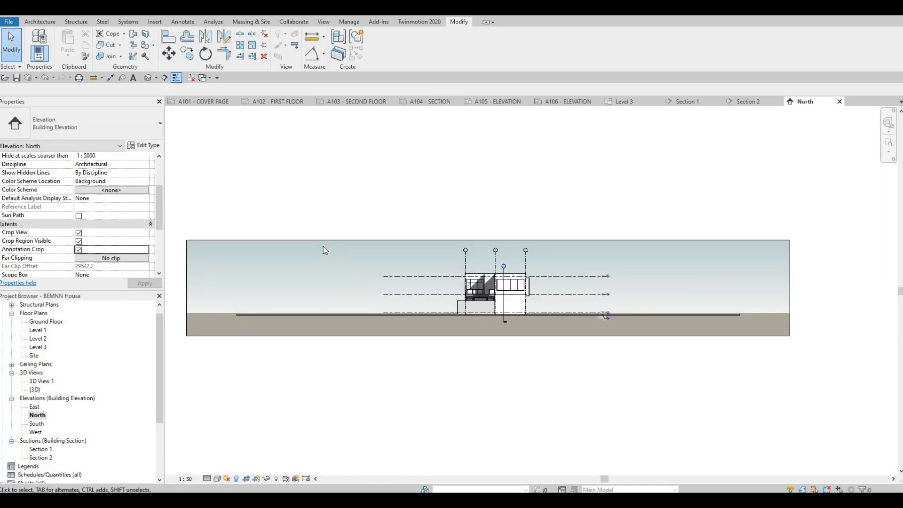
Step: Narrow the North elevation's crop region to just outside the boundary wall near grid 3 and slightly beyond grid 1
click(187, 292)
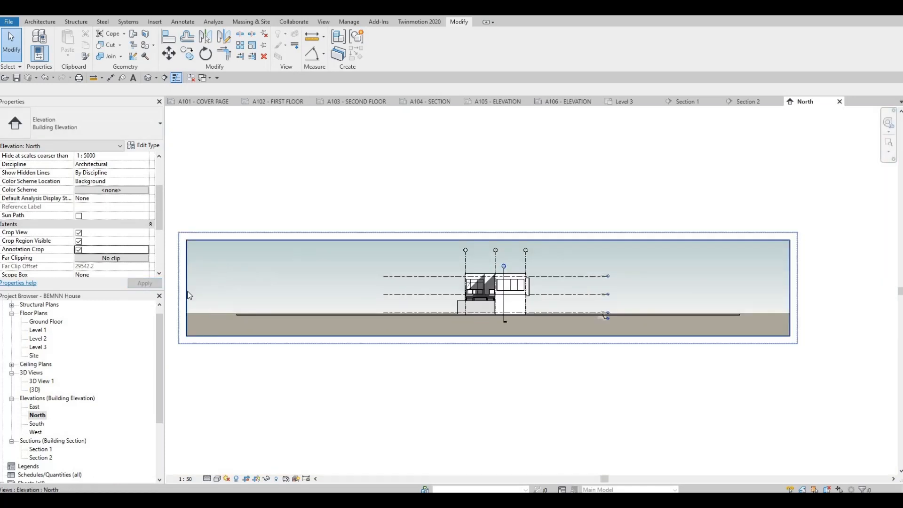
drag(187, 288, 376, 291)
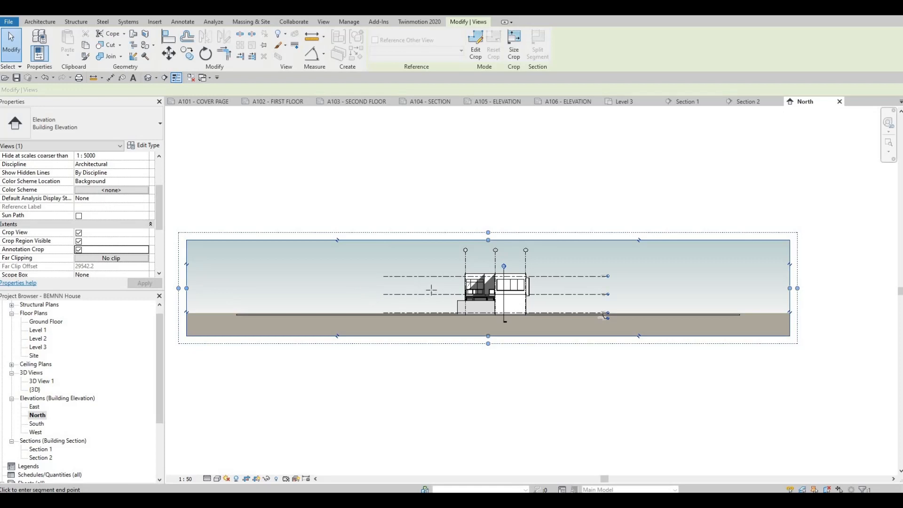
drag(432, 290, 431, 288)
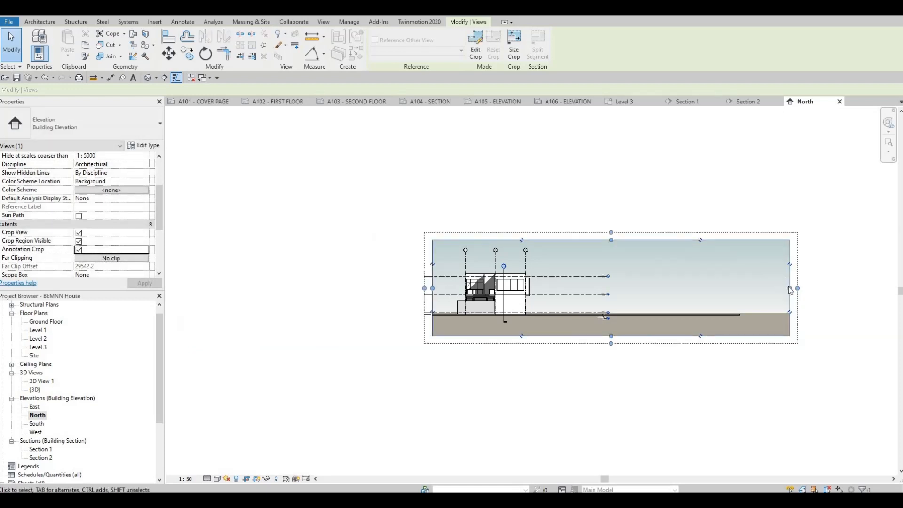
drag(790, 288, 556, 281)
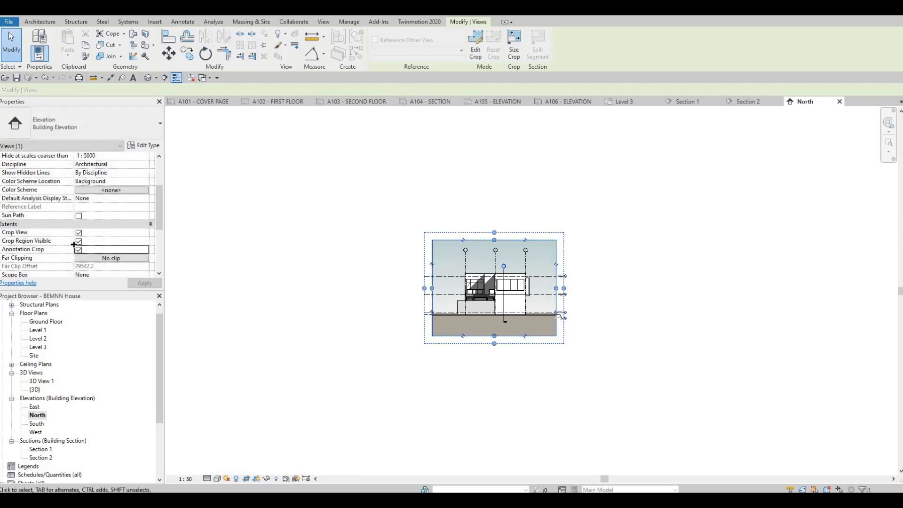
Step: Hide the crop region boundary in the North elevation while keeping its view crop and annotation crop on
click(78, 241)
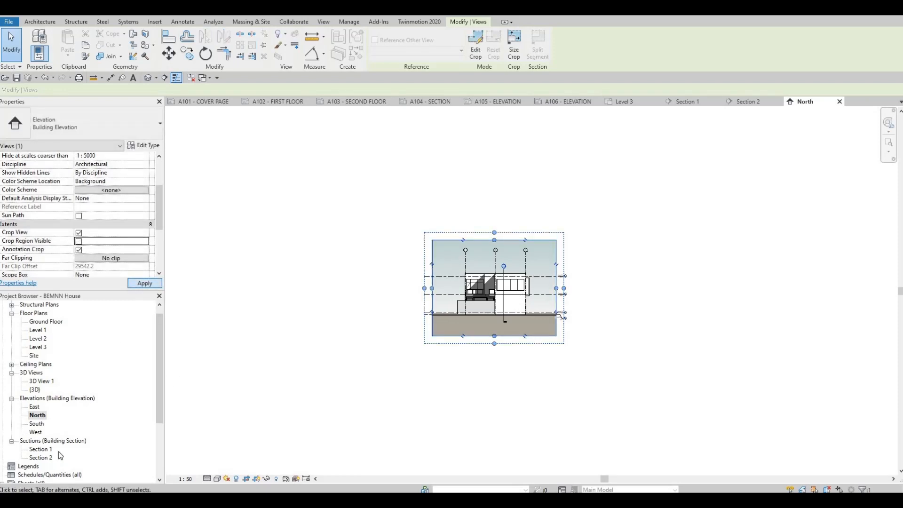
Step: Open the South elevation and set its scale to 1:50 and detail level to Fine
double_click(41, 424)
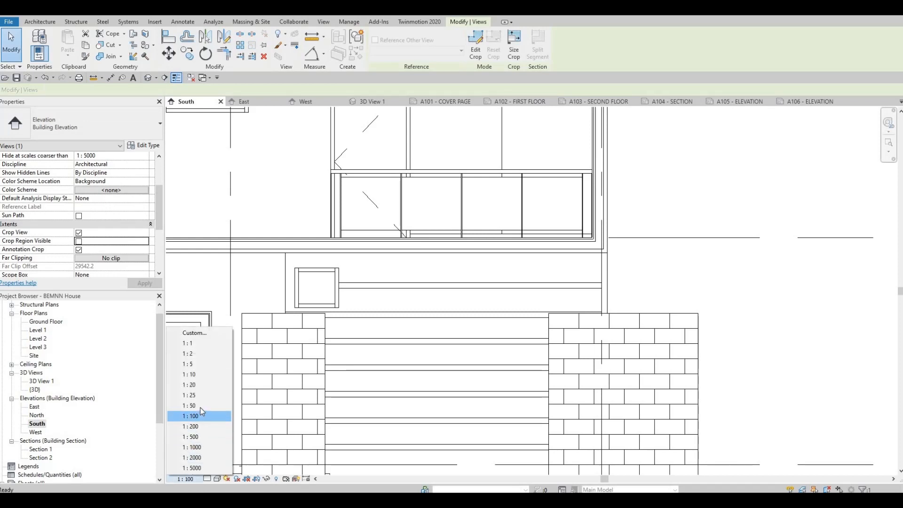
click(199, 406)
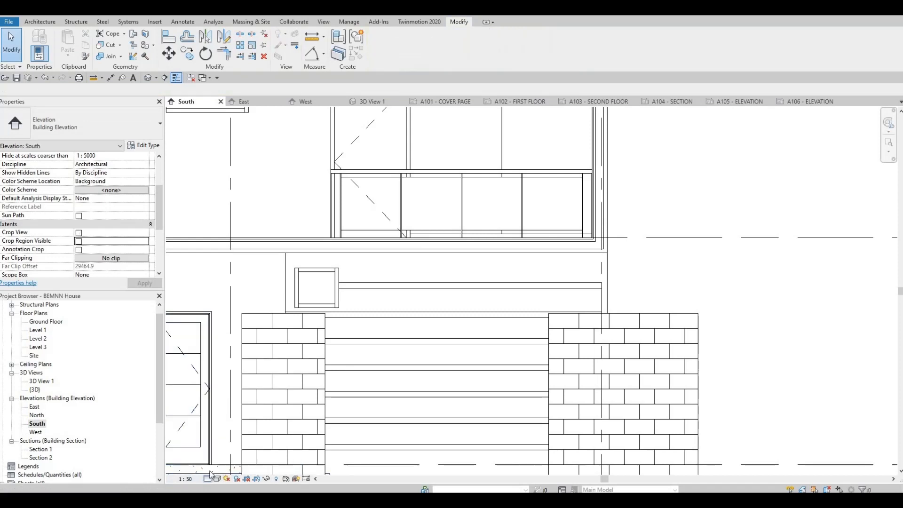
click(217, 479)
click(219, 468)
Step: Enable cast shadows and ambient shadows in the South elevation and apply a Gradient background
click(218, 478)
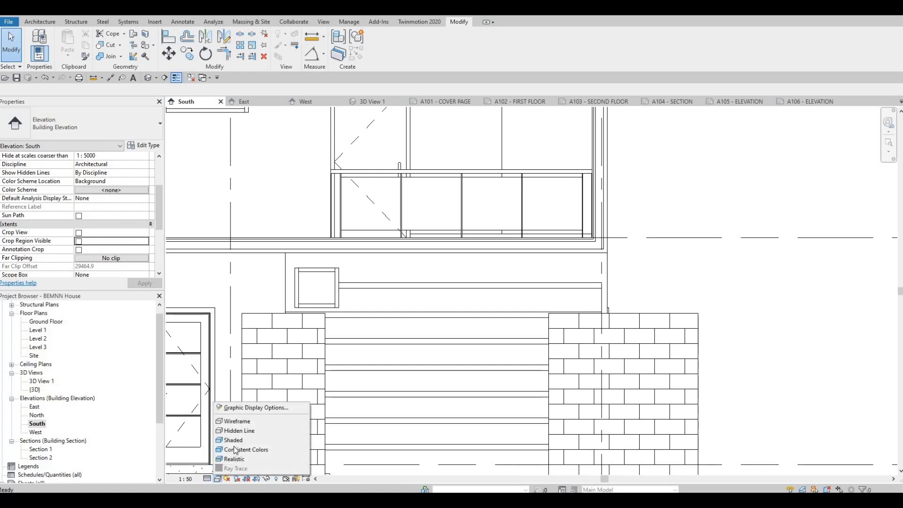
click(248, 408)
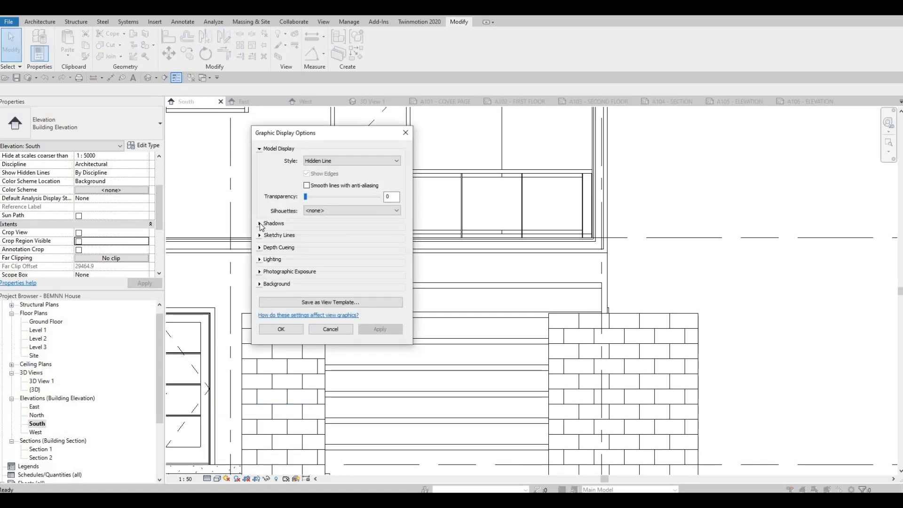
click(259, 223)
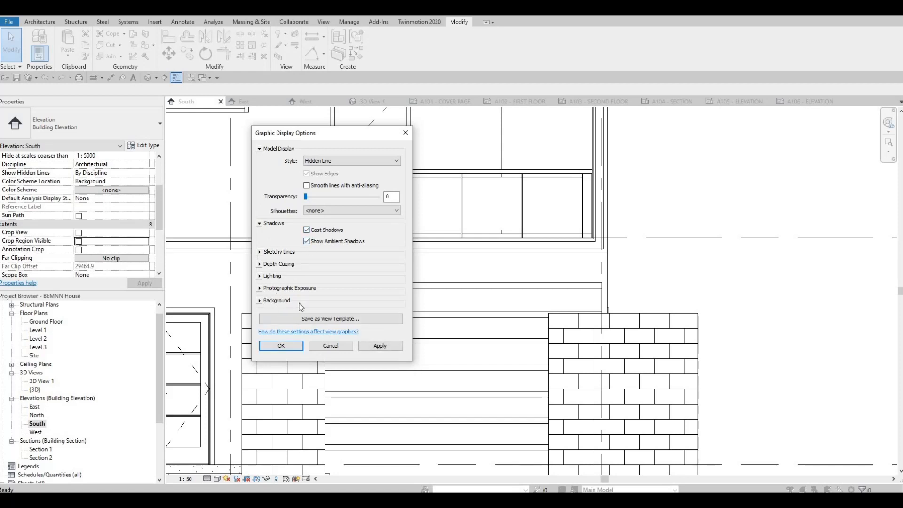
click(258, 300)
click(318, 315)
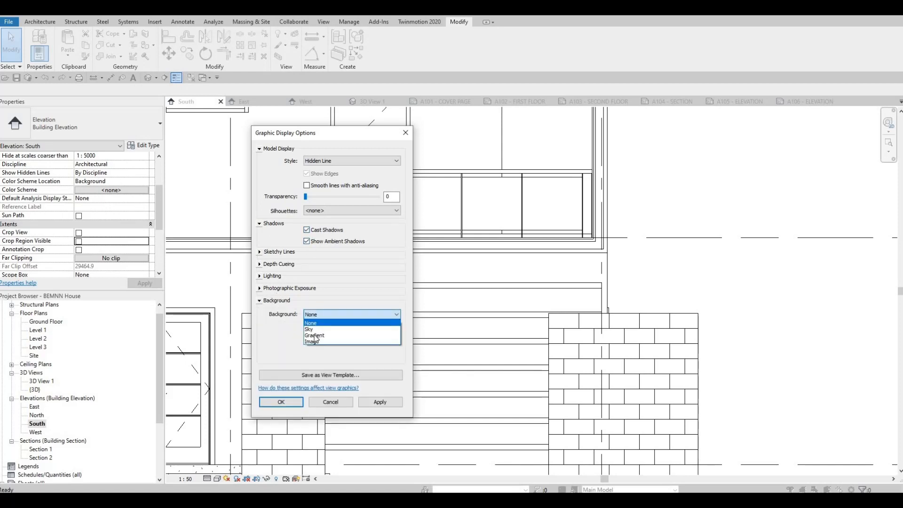
click(315, 331)
click(301, 403)
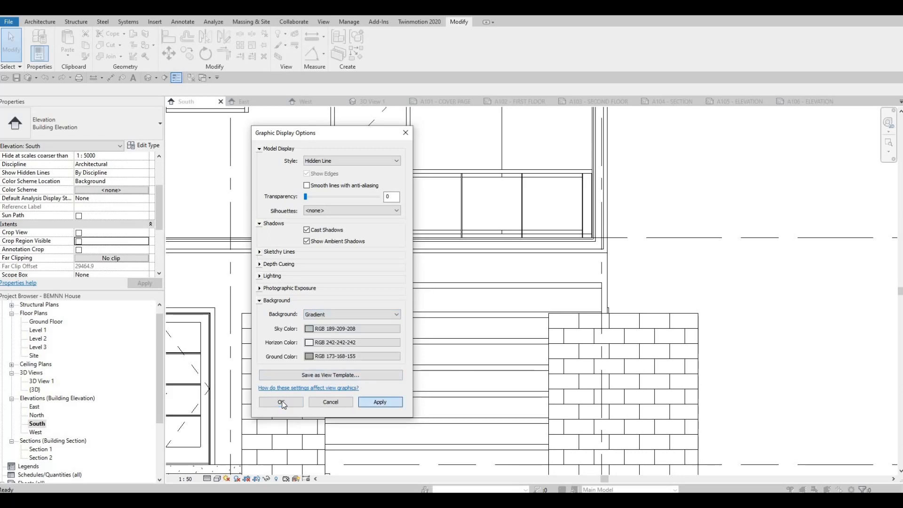
Step: Turn on Crop View, Crop Region Visible and Annotation Crop for the South elevation
scroll(397, 340, down, 4)
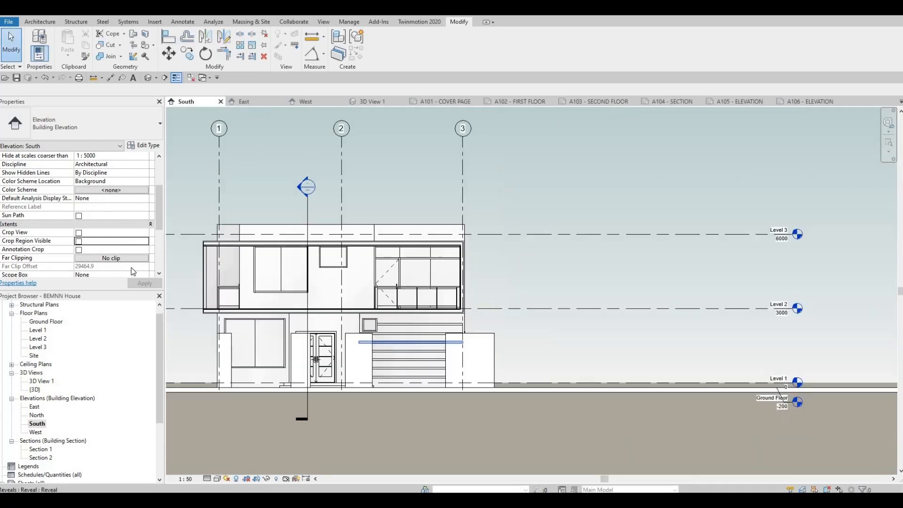
click(78, 233)
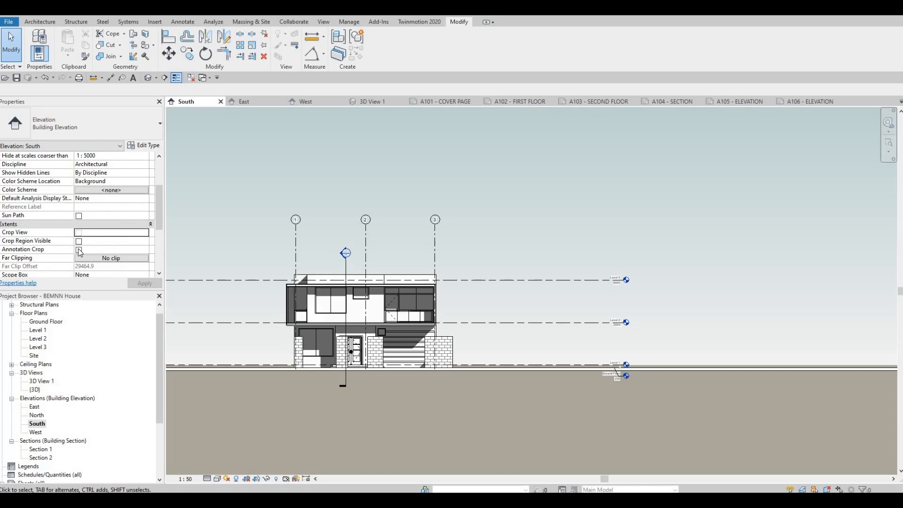
click(78, 242)
click(78, 256)
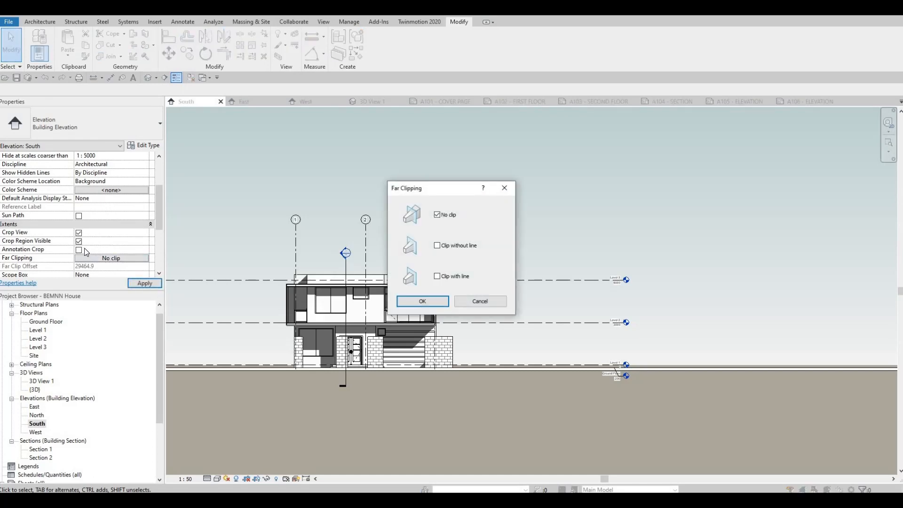
key(Escape)
click(78, 250)
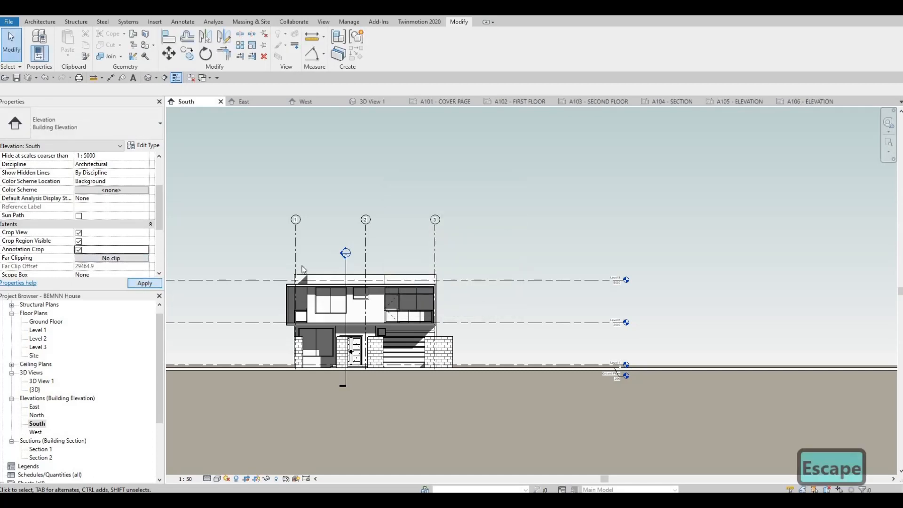
Step: Narrow the South elevation's crop region to slightly beyond grid 1 and the boundary wall near grid 3, and hide its boundary
scroll(293, 273, down, 5)
middle_drag(232, 269, 354, 261)
middle_drag(168, 253, 329, 252)
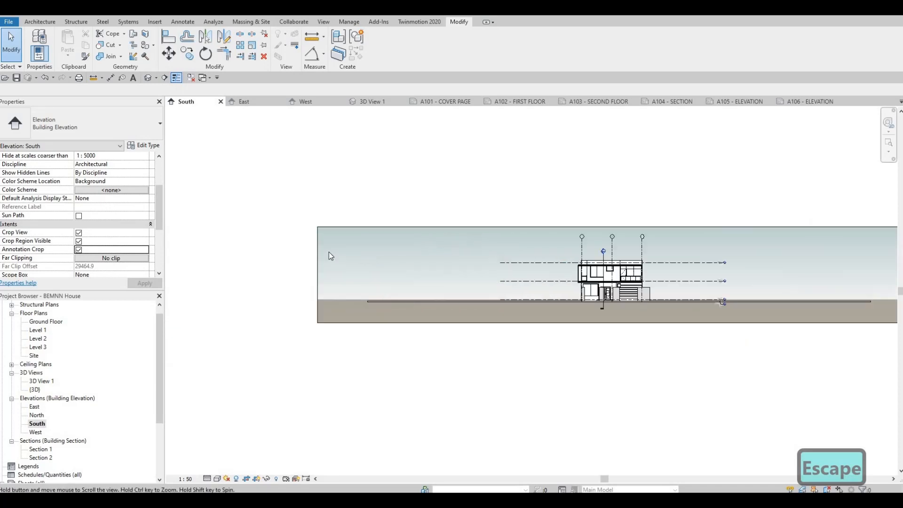
click(328, 272)
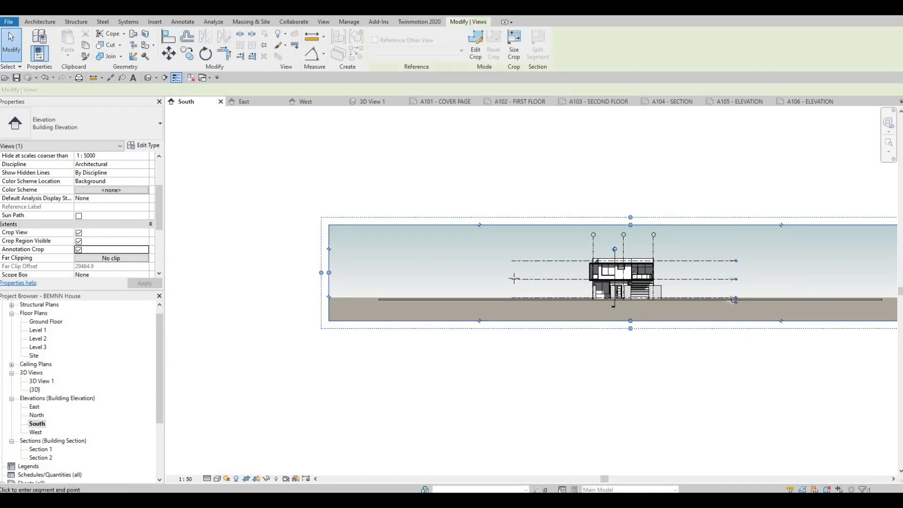
drag(514, 274, 553, 269)
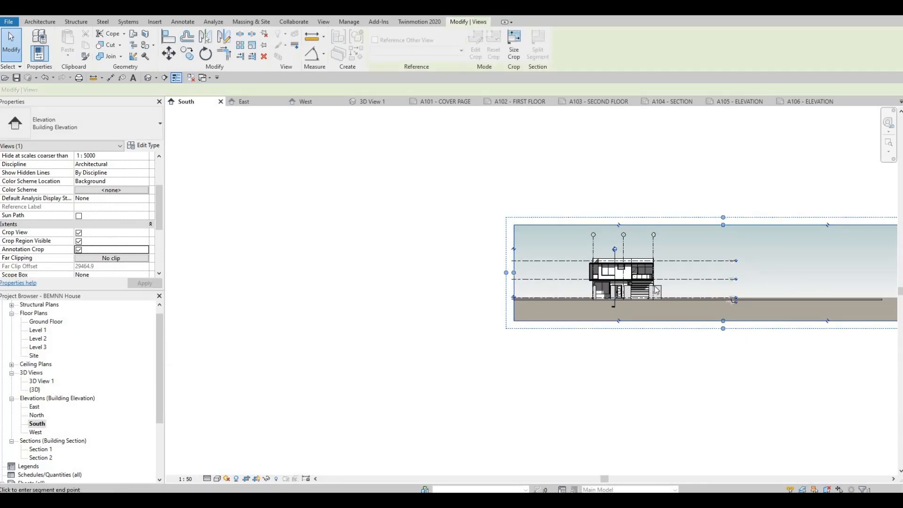
middle_drag(893, 273, 826, 281)
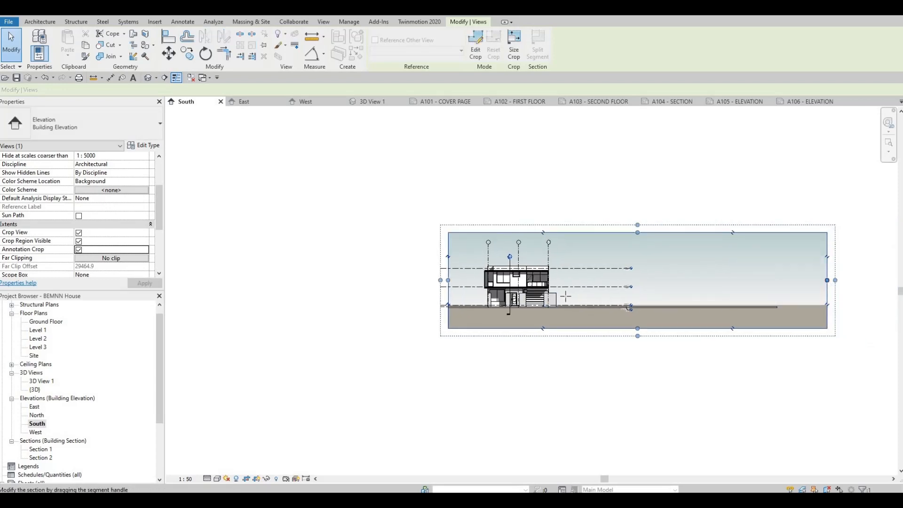
drag(574, 283, 571, 280)
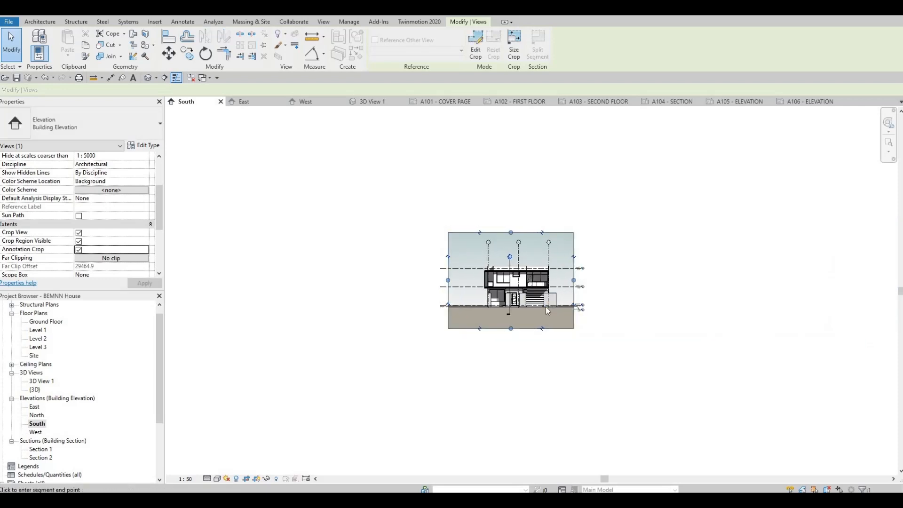
click(79, 241)
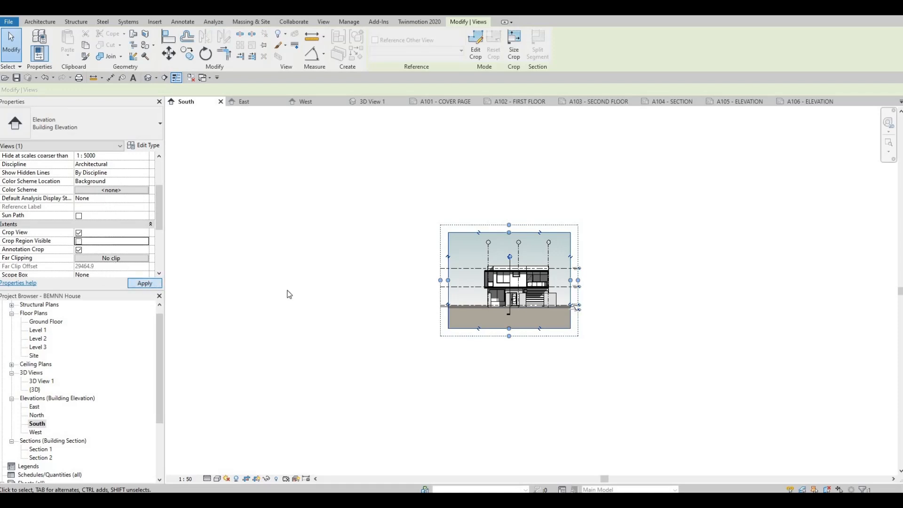
Step: Open the West elevation and set its scale to 1:50 and detail level to Fine
double_click(35, 432)
scroll(323, 278, down, 2)
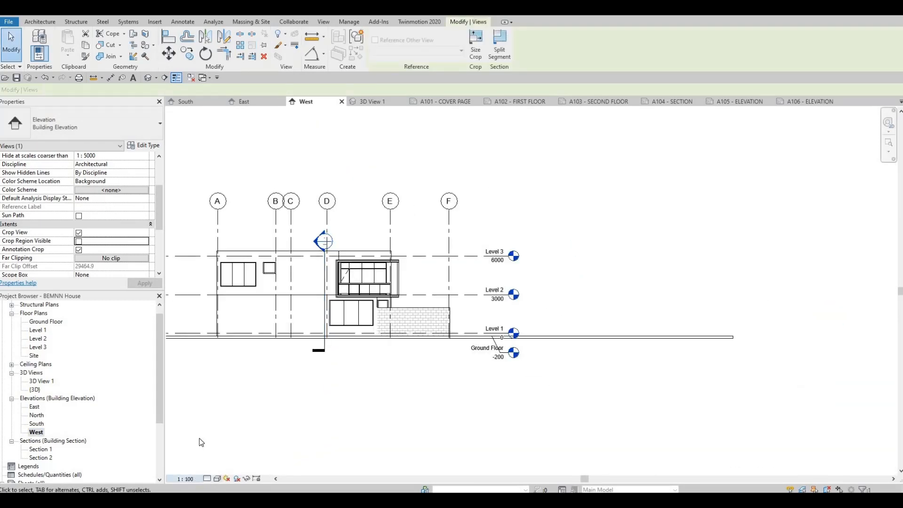
click(185, 478)
click(199, 405)
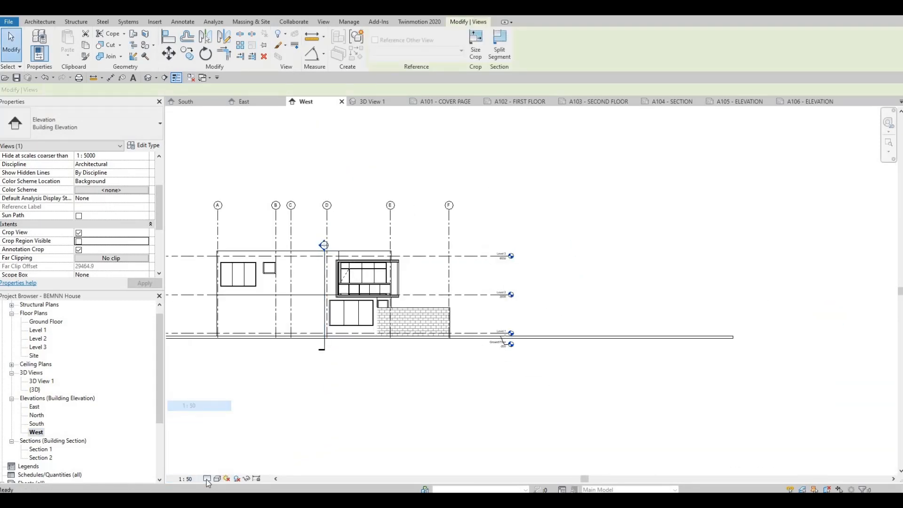
click(207, 478)
click(219, 468)
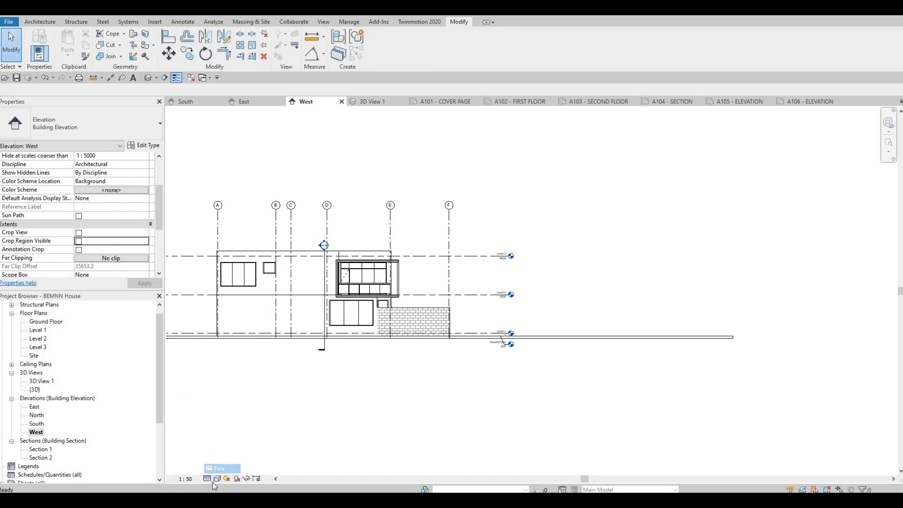
Step: Apply a Gradient background to the West elevation and enable cast shadows and ambient shadows
click(217, 479)
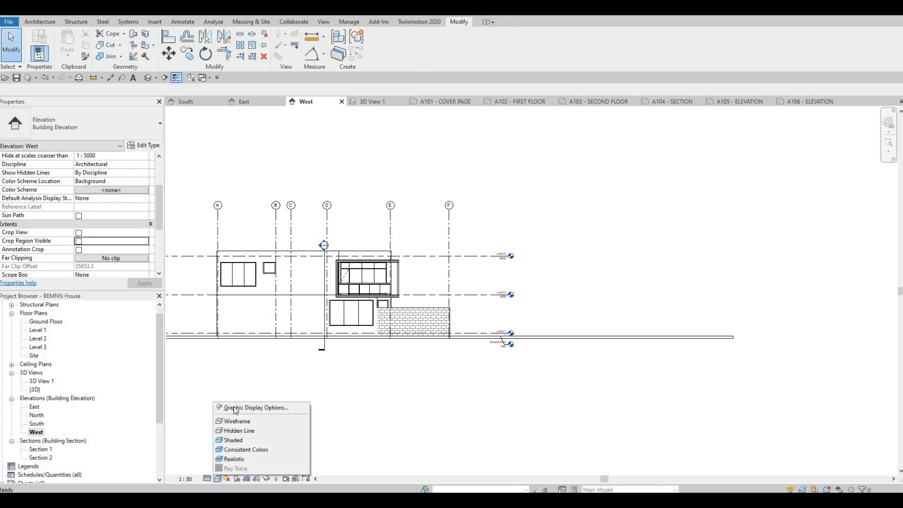
click(281, 408)
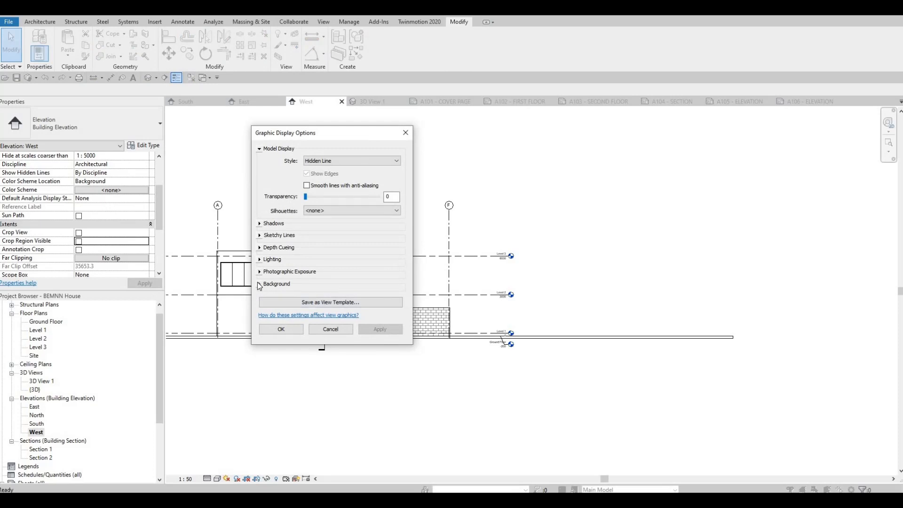
click(301, 284)
click(329, 298)
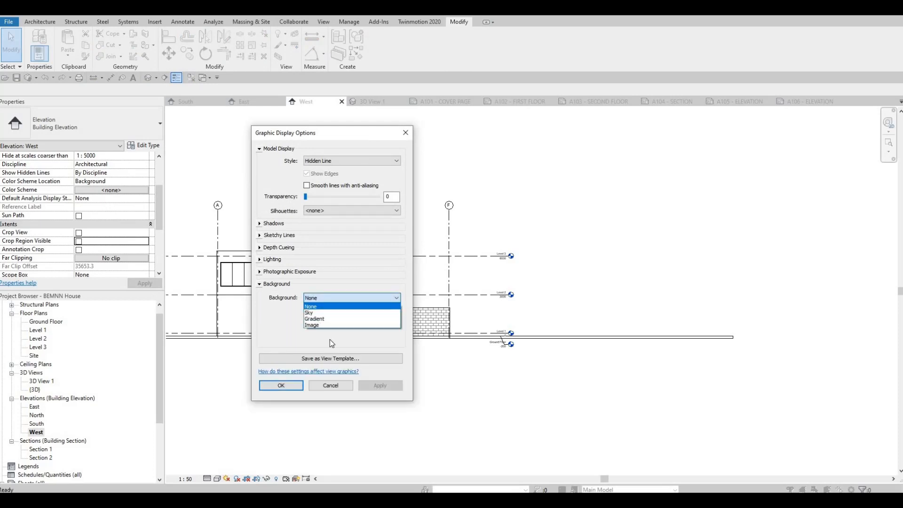
click(331, 318)
click(379, 385)
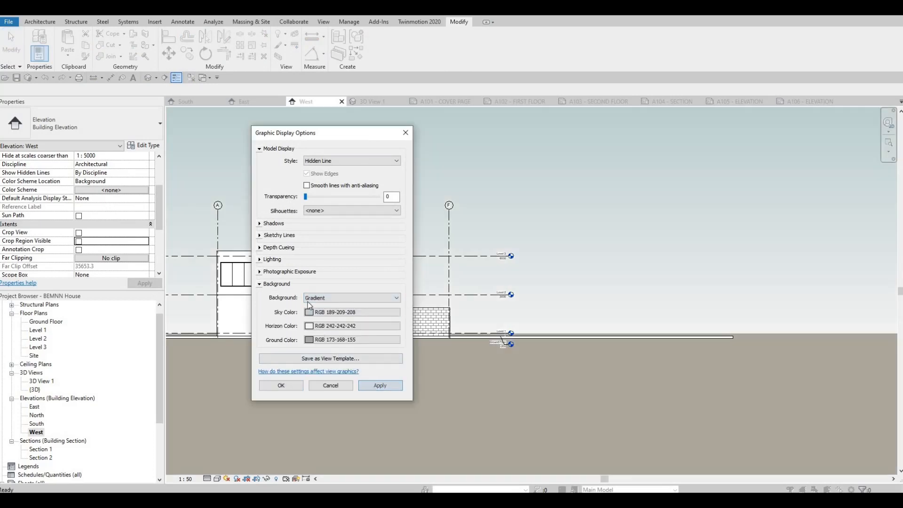
click(284, 225)
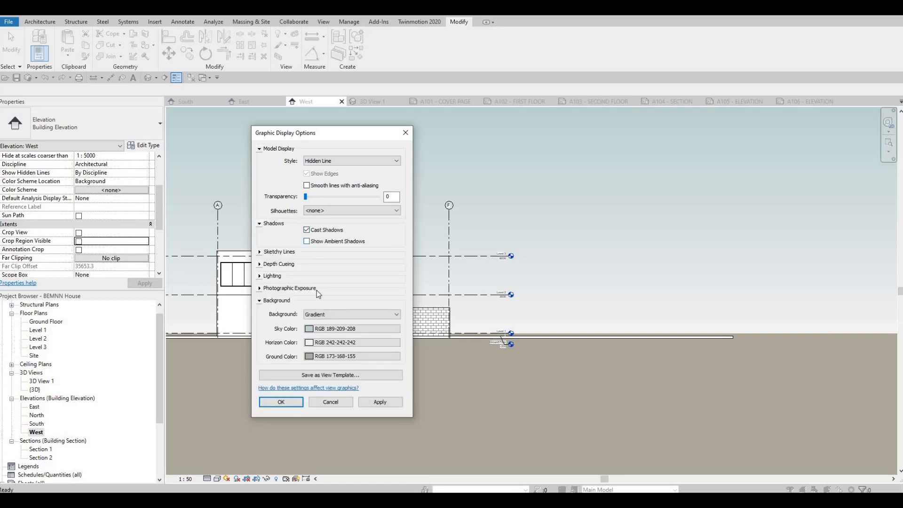
click(370, 406)
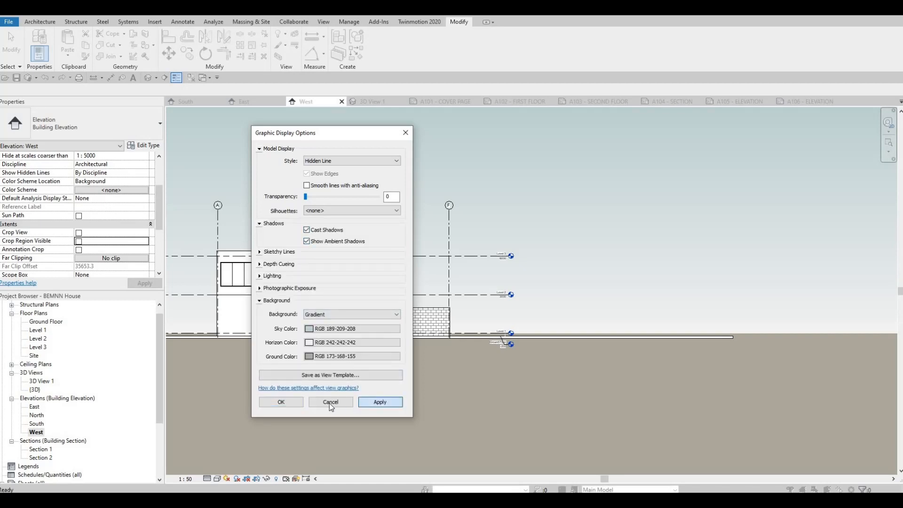
click(281, 401)
Step: Narrow the West elevation's crop region to just beyond both ends of the level lines, and hide its boundary
scroll(255, 323, down, 4)
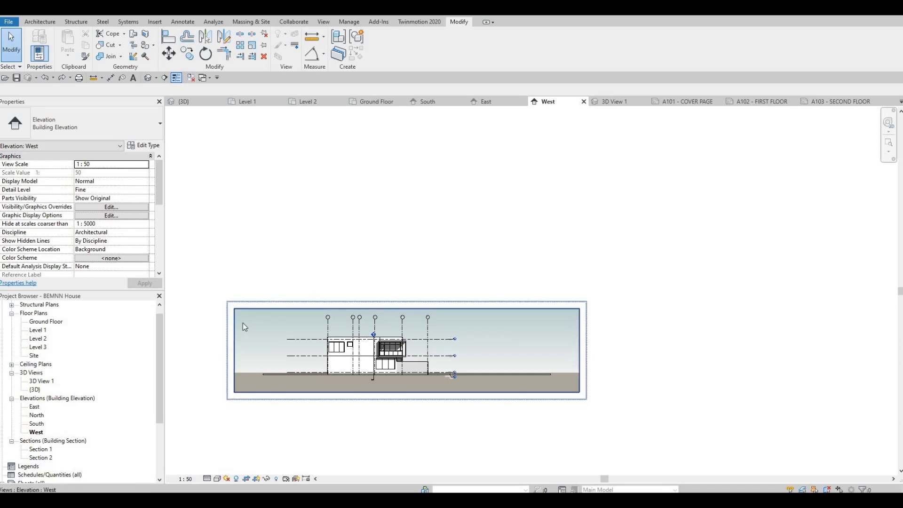
click(233, 352)
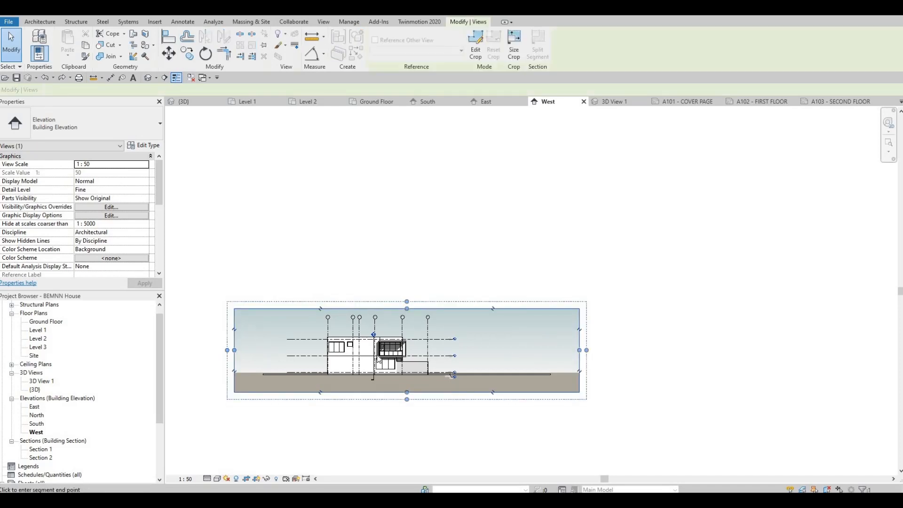
drag(579, 351, 464, 362)
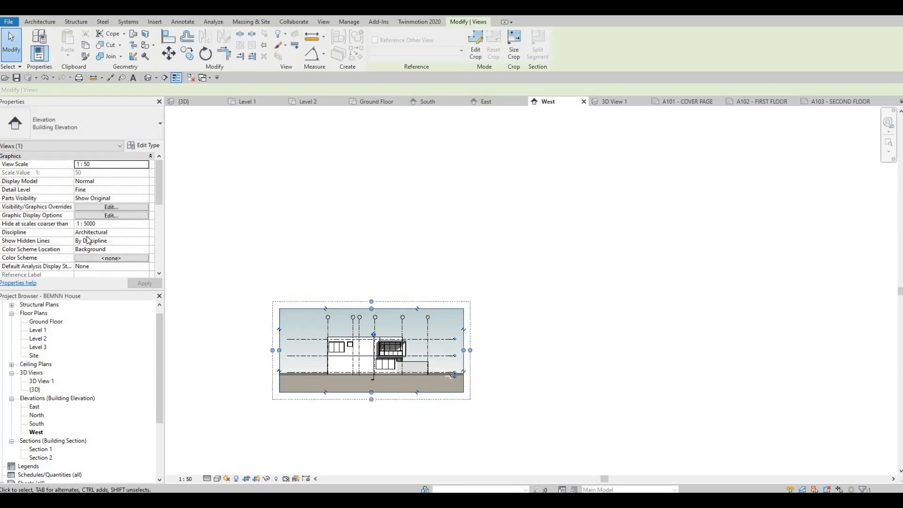
scroll(87, 237, down, 5)
click(146, 283)
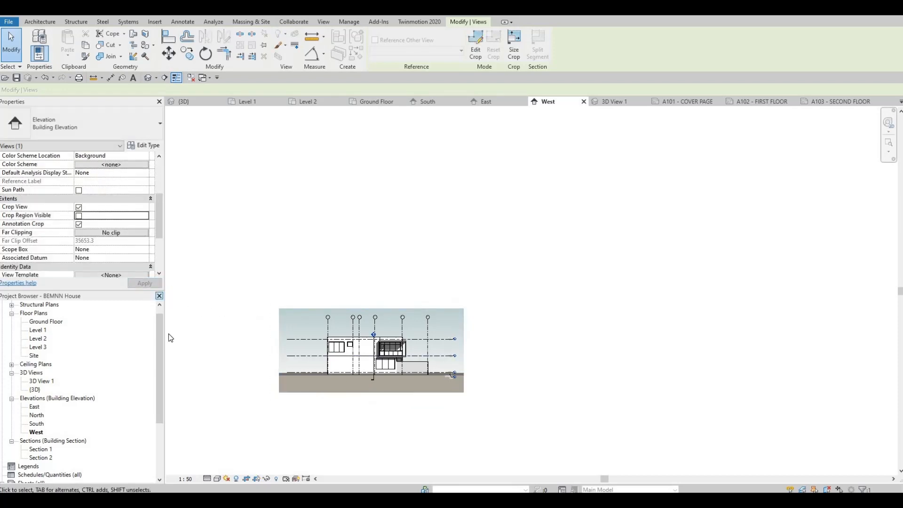
Step: Open the A102 - FIRST FLOOR sheet
middle_drag(242, 311, 244, 309)
scroll(244, 310, up, 1)
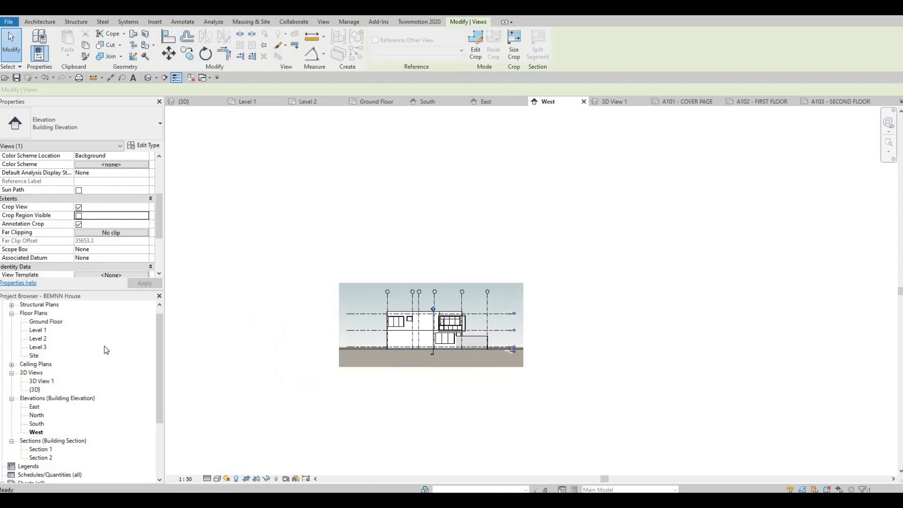
scroll(55, 391, down, 3)
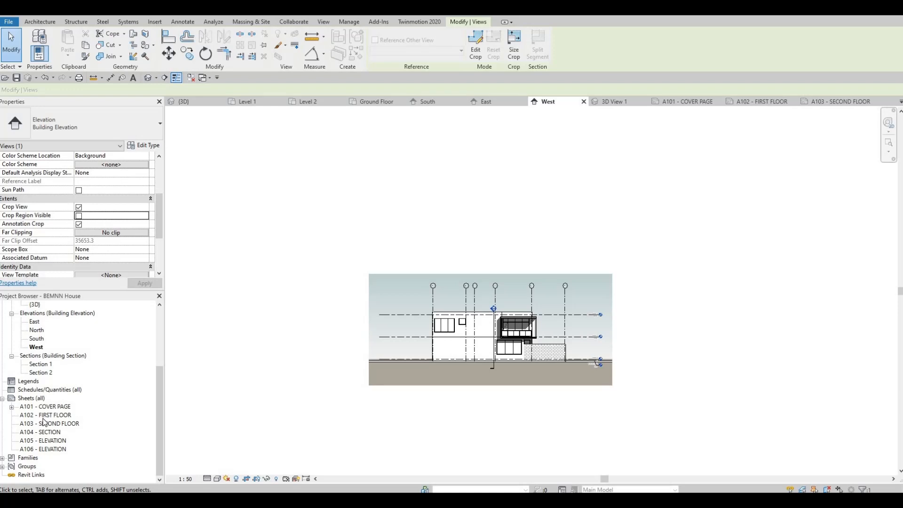
double_click(45, 415)
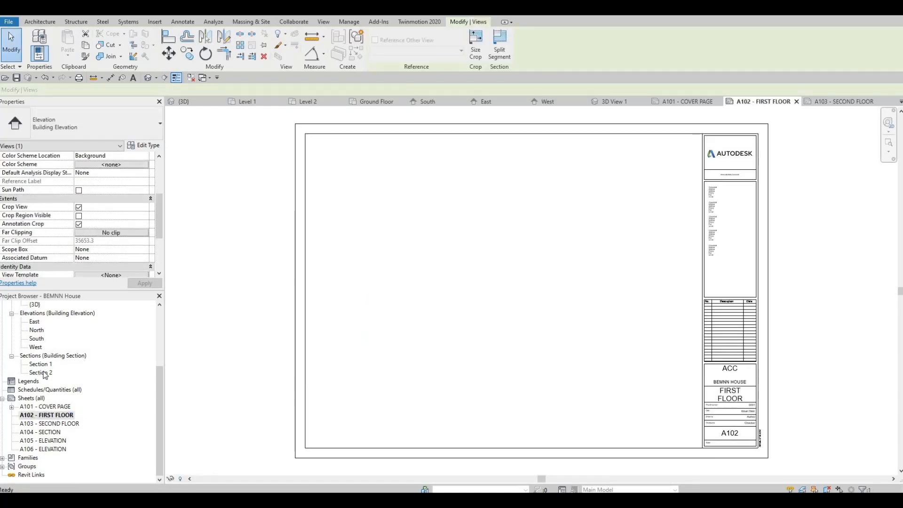
scroll(45, 374, up, 4)
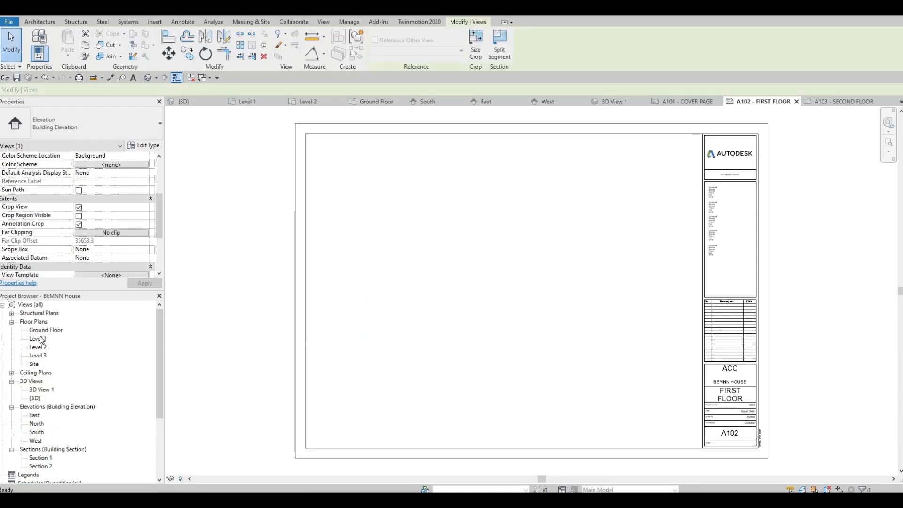
Step: Place the Level 1 floor plan on the A102 - FIRST FLOOR sheet
click(38, 338)
drag(465, 285, 481, 286)
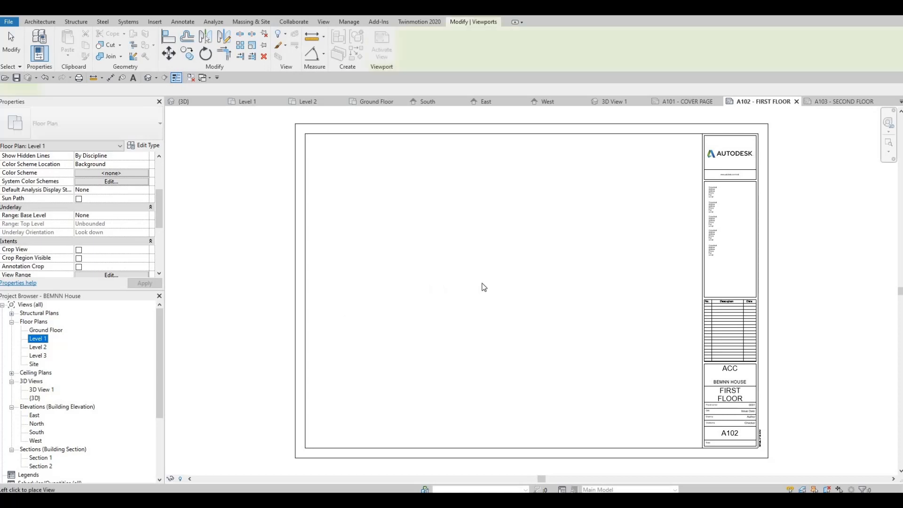
scroll(509, 281, down, 5)
click(514, 282)
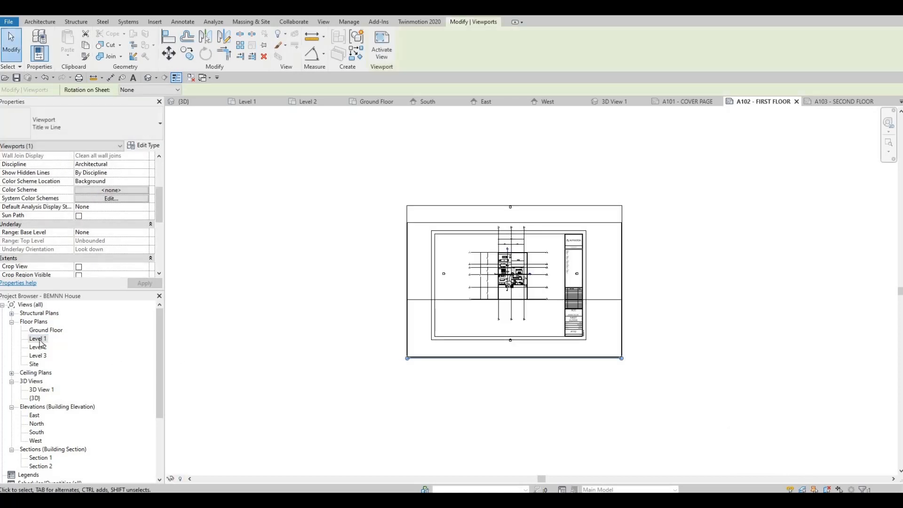
Step: Open the Level 1 floor plan and enable its view crop, visible crop region and annotation crop
scroll(316, 303, down, 6)
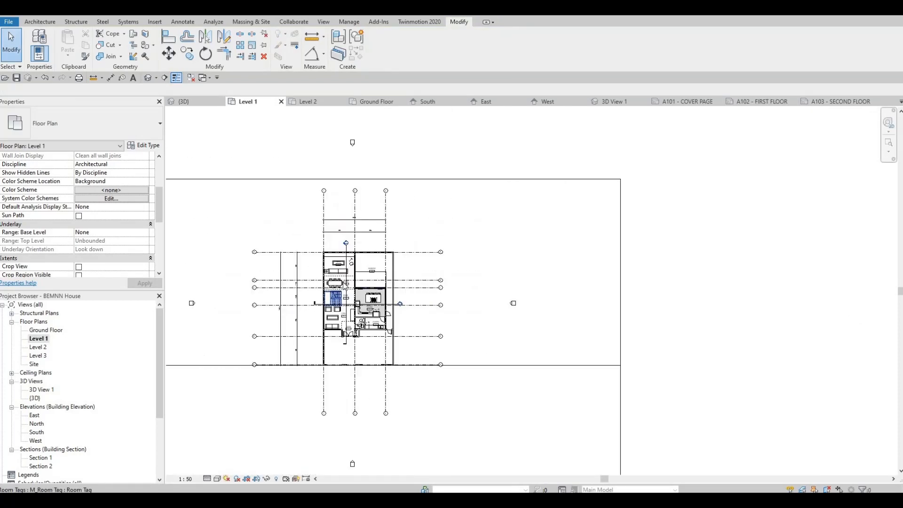
middle_drag(337, 309, 416, 272)
scroll(90, 235, down, 3)
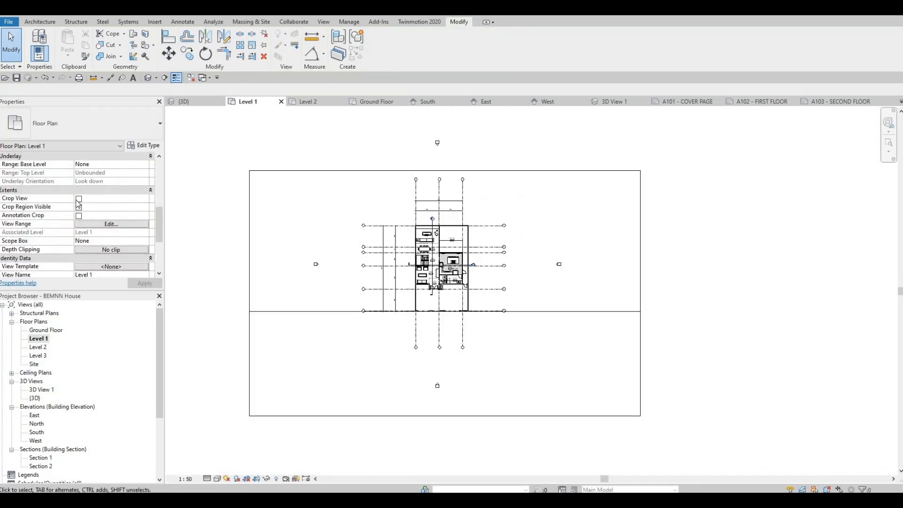
click(79, 208)
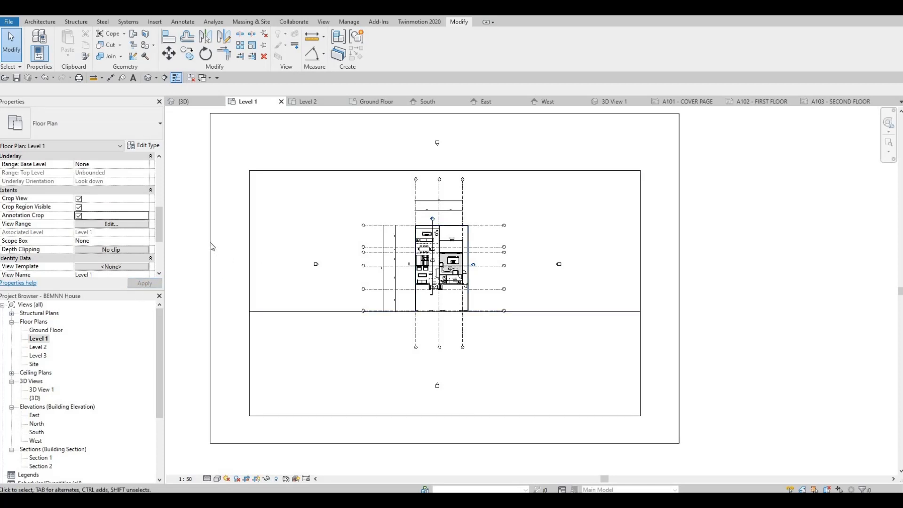
Step: Tighten the Level 1 crop region on all four sides around the grid lines and hide its boundary
drag(210, 277, 355, 248)
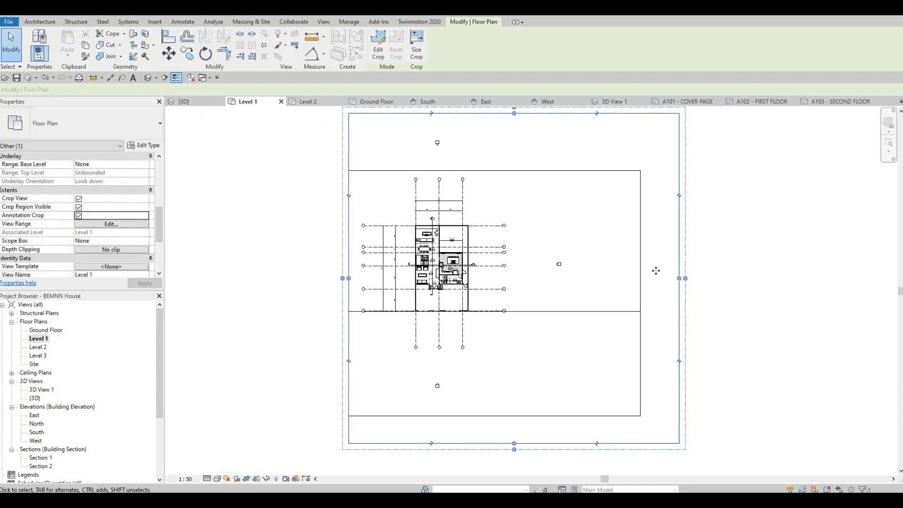
drag(679, 278, 524, 277)
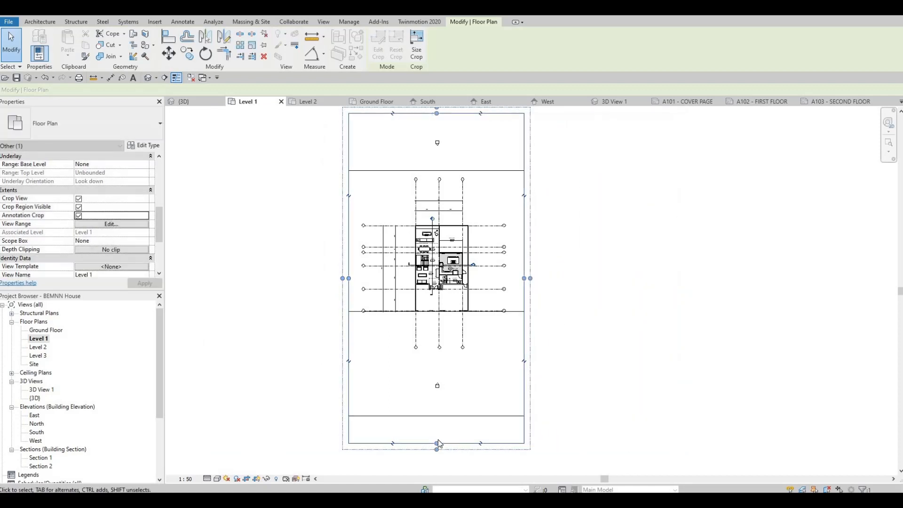
drag(438, 442, 436, 367)
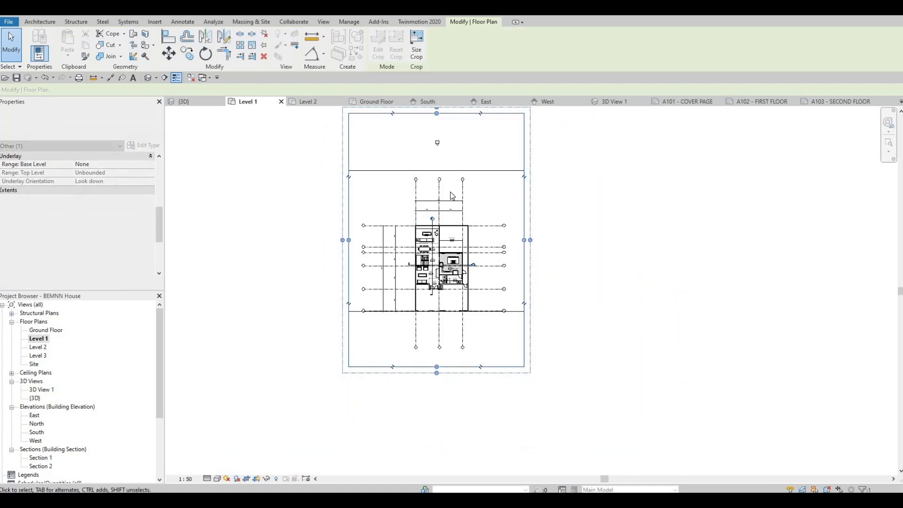
middle_drag(450, 192, 448, 238)
drag(434, 160, 445, 211)
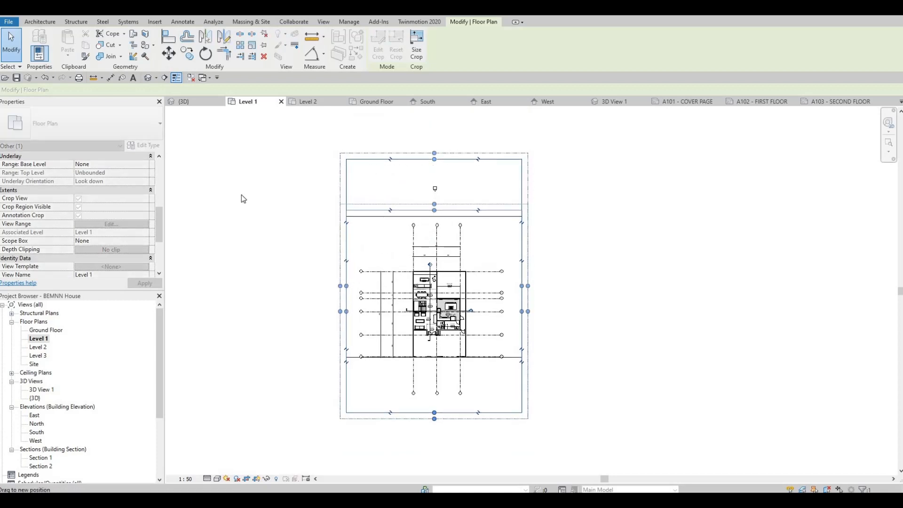
drag(243, 199, 243, 199)
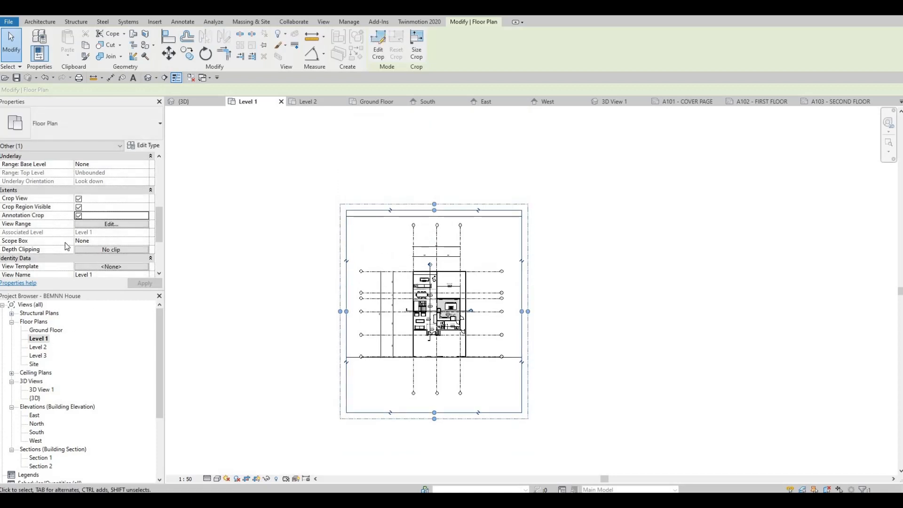
click(79, 207)
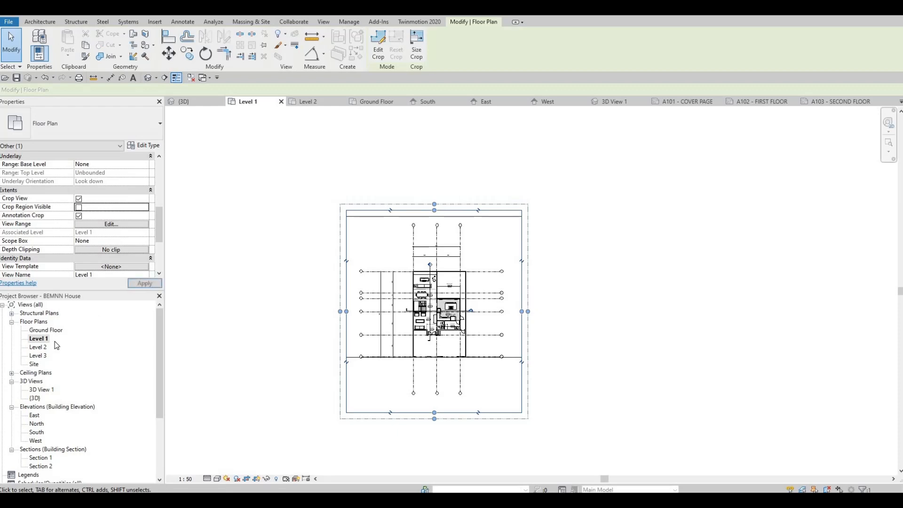
Step: Open the Level 2 floor plan and enable its view crop, visible crop region and annotation crop
double_click(38, 347)
scroll(324, 233, up, 5)
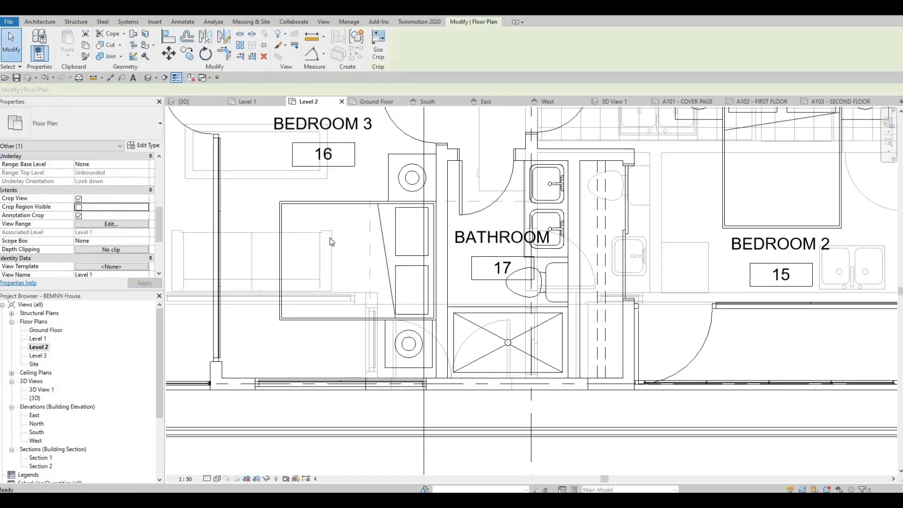
scroll(329, 237, down, 4)
scroll(329, 235, down, 2)
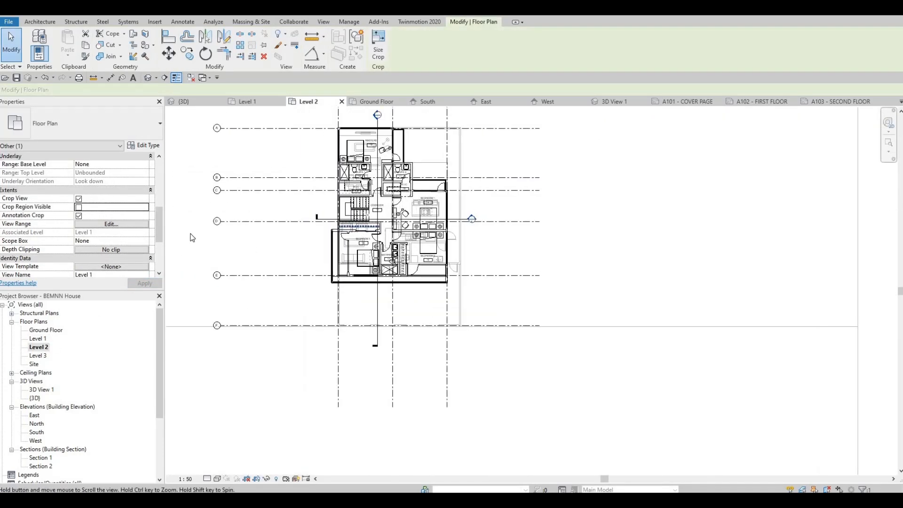
key(Escape)
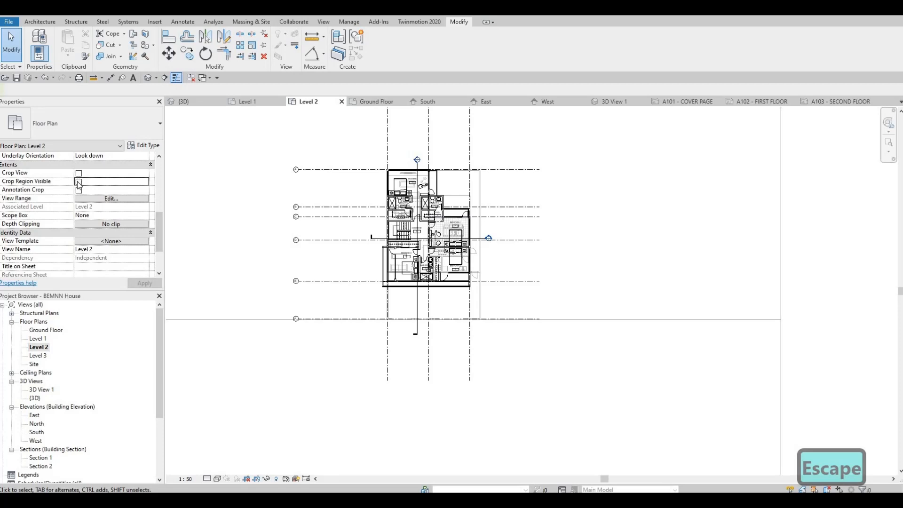
click(78, 181)
click(79, 190)
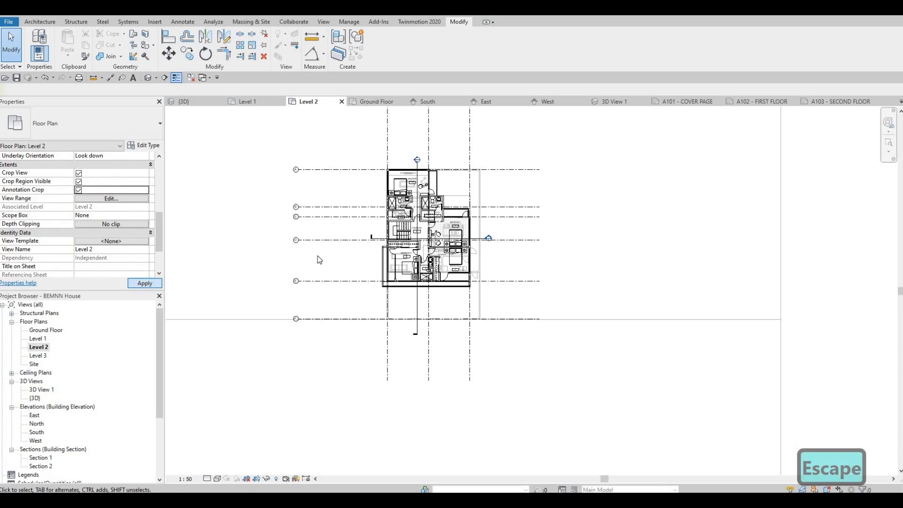
Step: Shrink the Level 2 crop region on all four sides to just outside the grid lines and hide its boundary
scroll(320, 258, down, 5)
middle_drag(204, 177, 225, 113)
scroll(204, 176, down, 1)
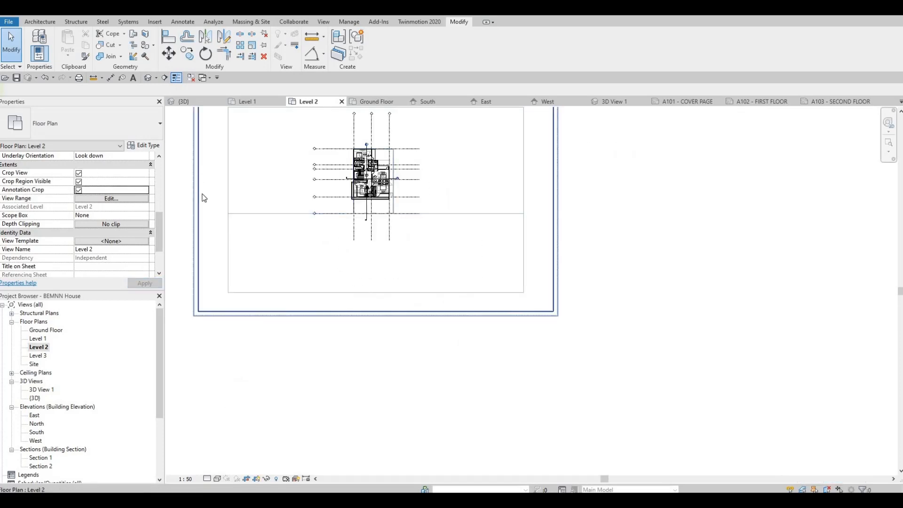
click(198, 197)
drag(199, 199, 306, 185)
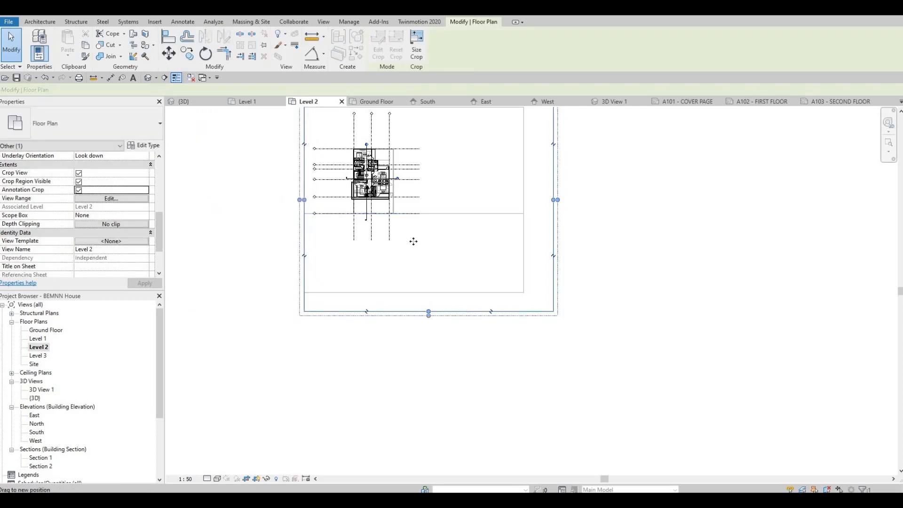
drag(413, 241, 413, 246)
middle_drag(523, 178, 520, 253)
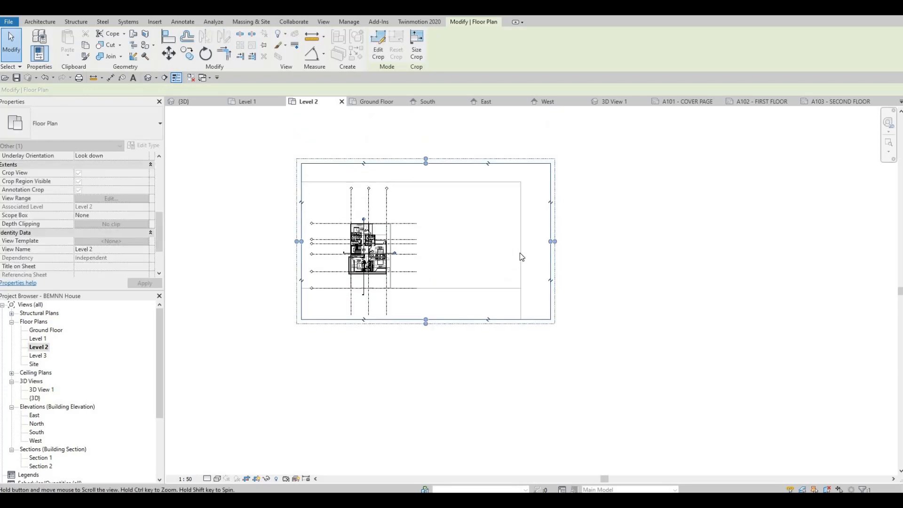
scroll(521, 256, down, 2)
click(380, 190)
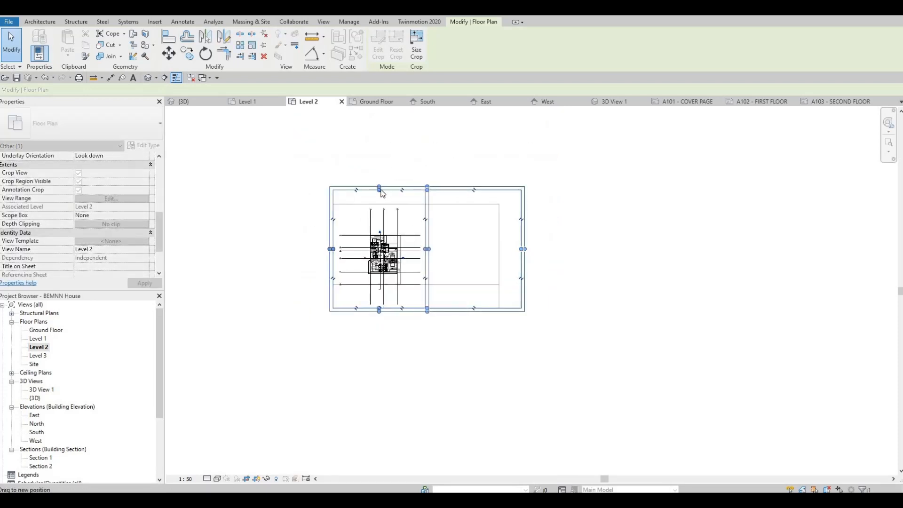
drag(380, 189, 381, 205)
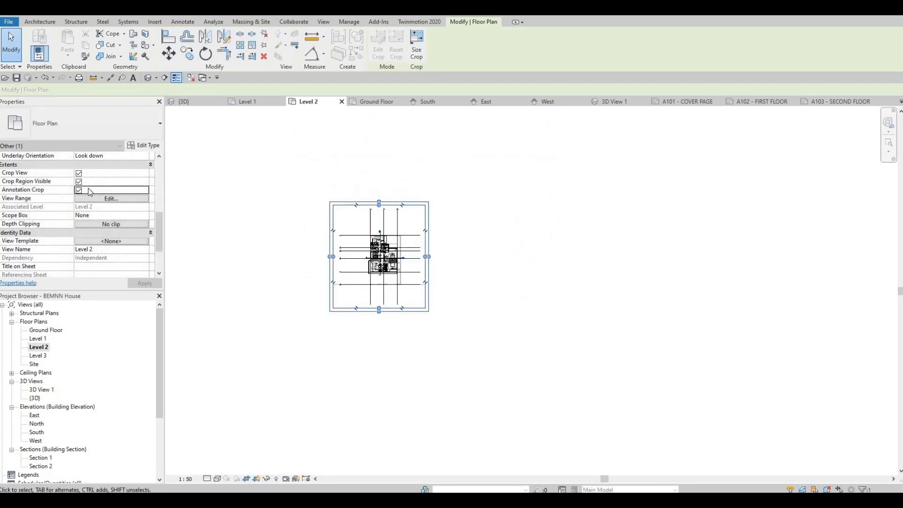
click(154, 282)
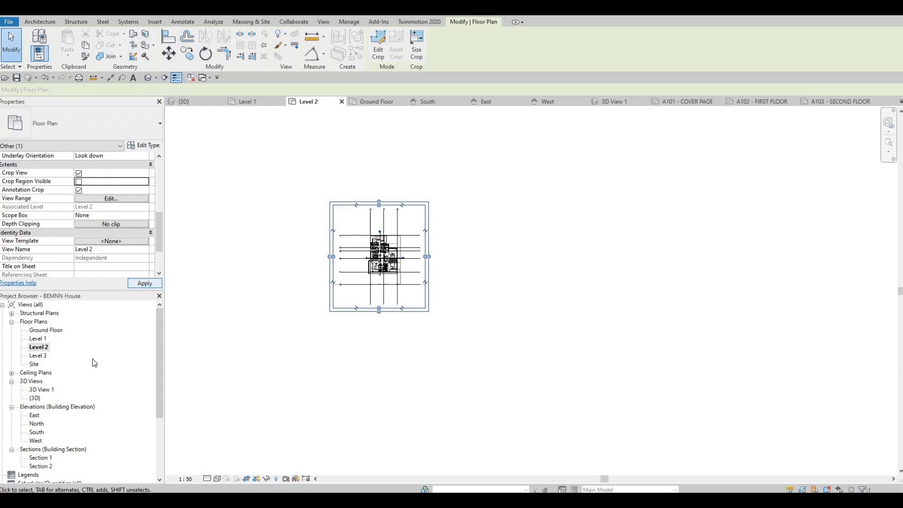
Step: Return to the A102 - FIRST FLOOR sheet and shift the Level 1 viewport left and down into the drawing area
scroll(61, 362, down, 3)
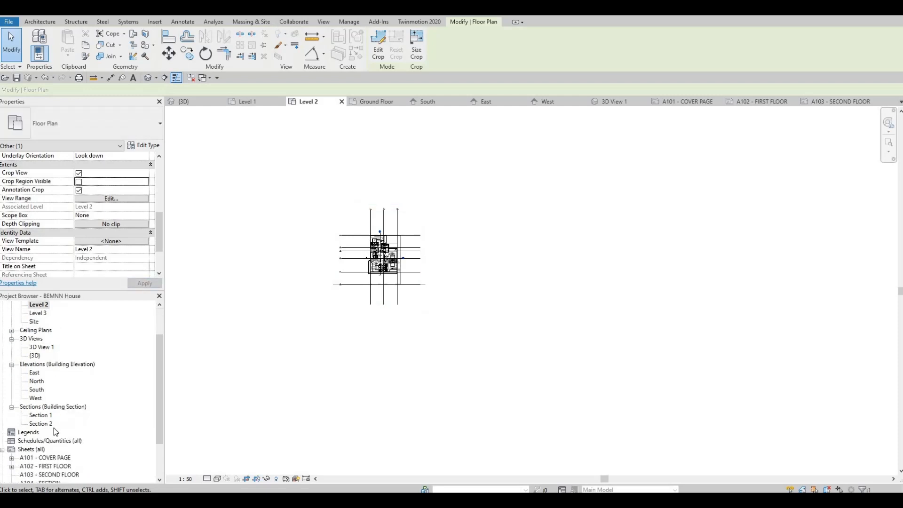
double_click(51, 441)
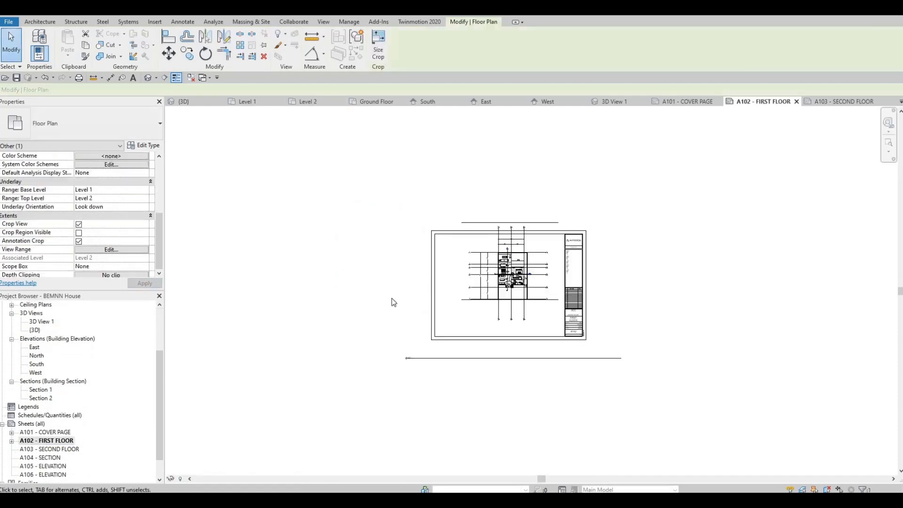
middle_drag(498, 262, 452, 265)
scroll(453, 265, up, 3)
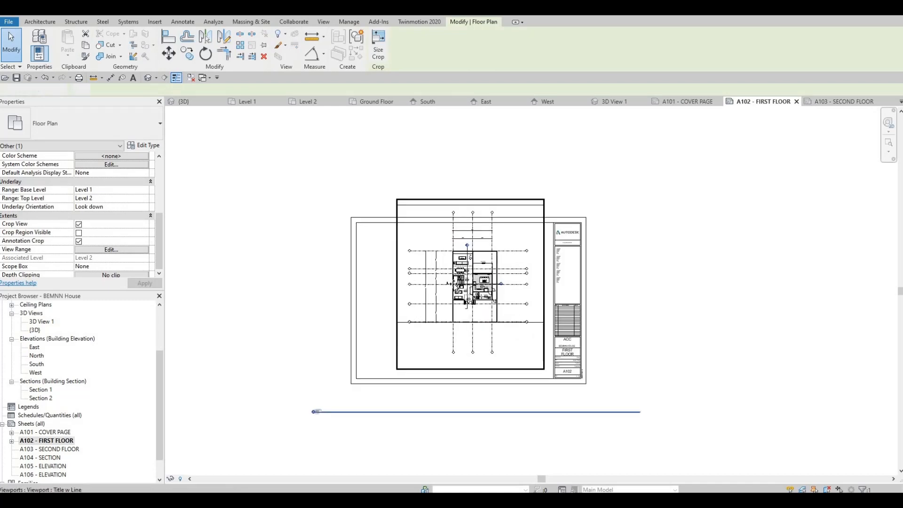
drag(452, 283, 426, 302)
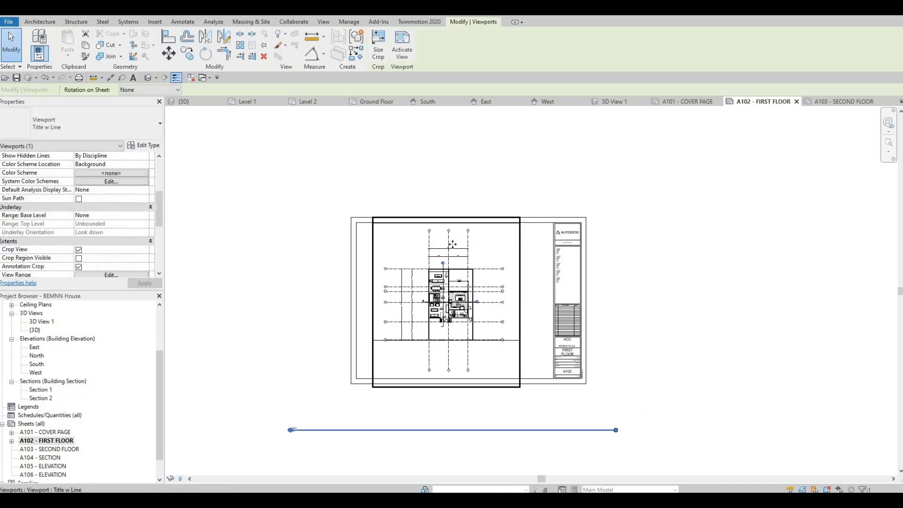
key(Escape)
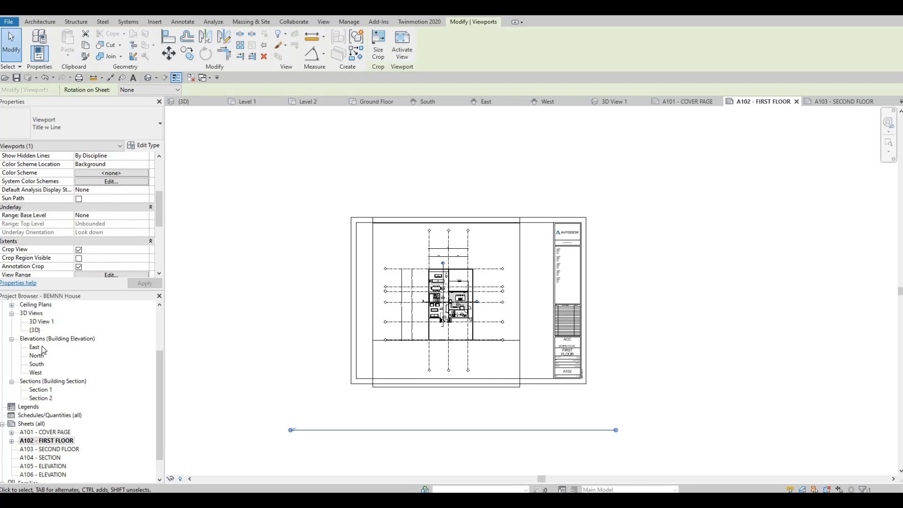
Step: Lower the upper edge of the Level 1 plan's crop region to just above the grid bubbles, and hide the boundary again
scroll(43, 351, up, 3)
double_click(37, 339)
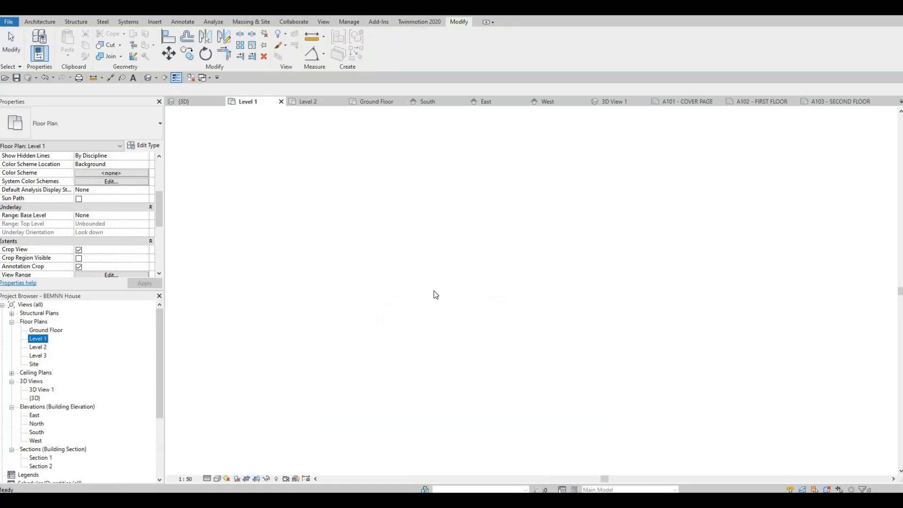
click(79, 259)
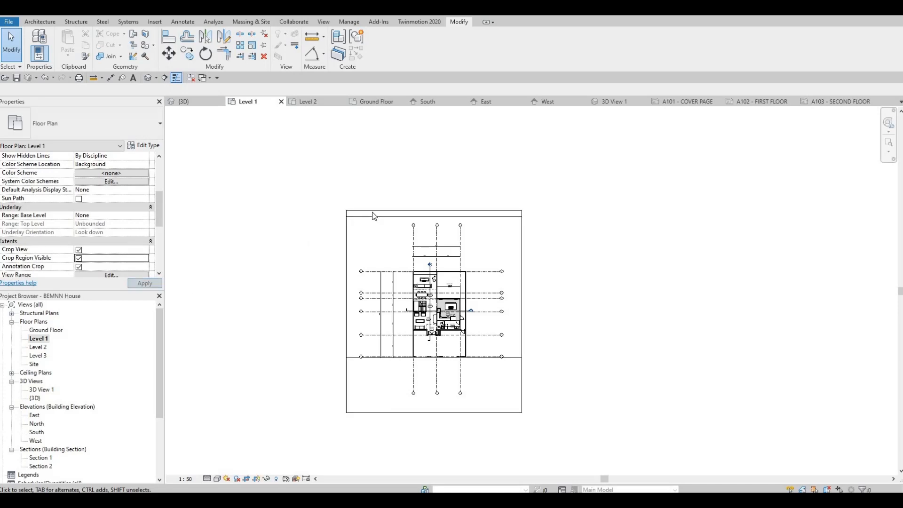
click(428, 208)
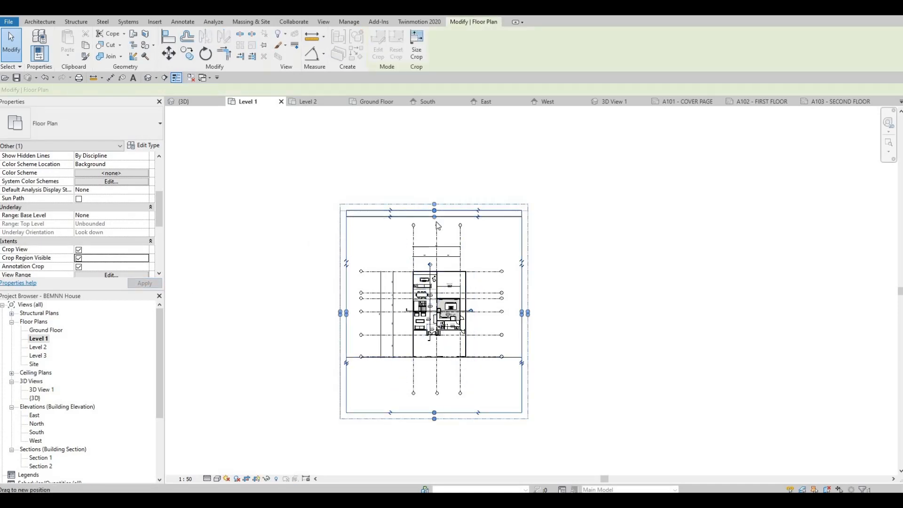
drag(434, 412, 434, 402)
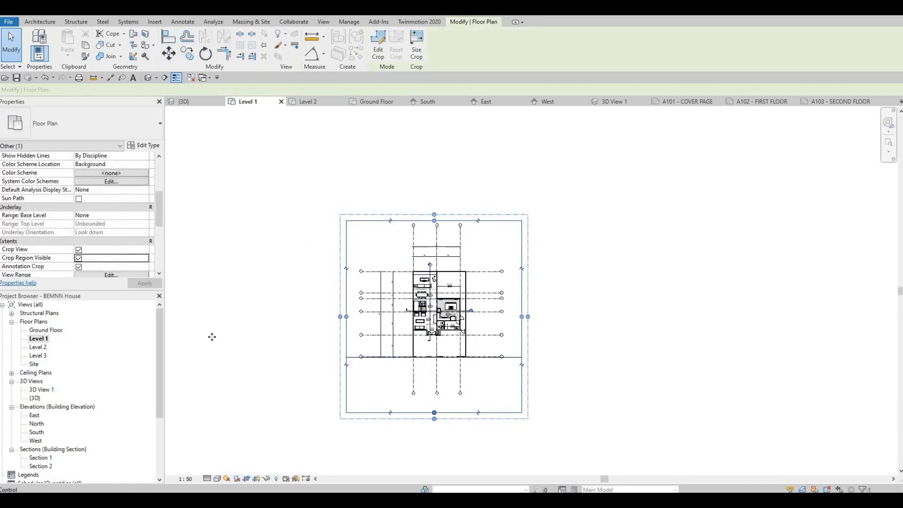
click(138, 284)
Step: Reopen the A102 - FIRST FLOOR sheet and nudge the Level 1 viewport upward so it fits inside the sheet border
scroll(27, 389, down, 2)
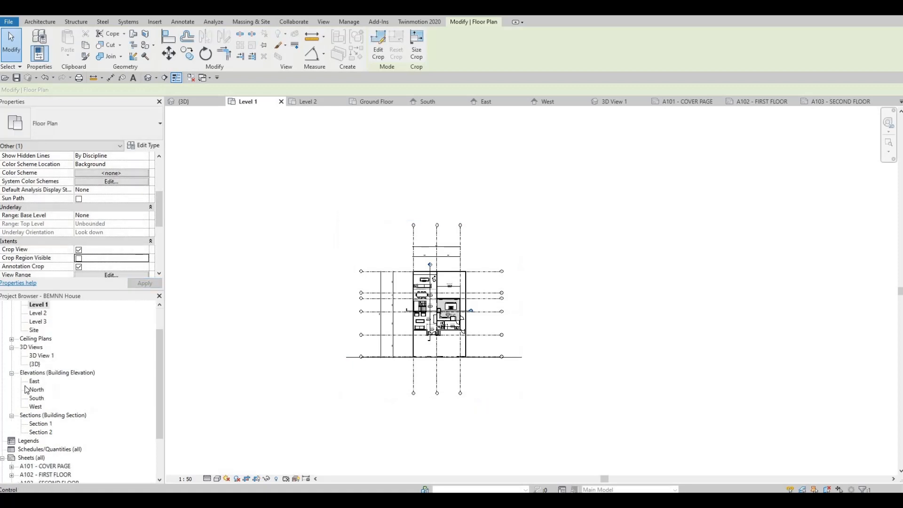
scroll(49, 455, down, 2)
click(46, 456)
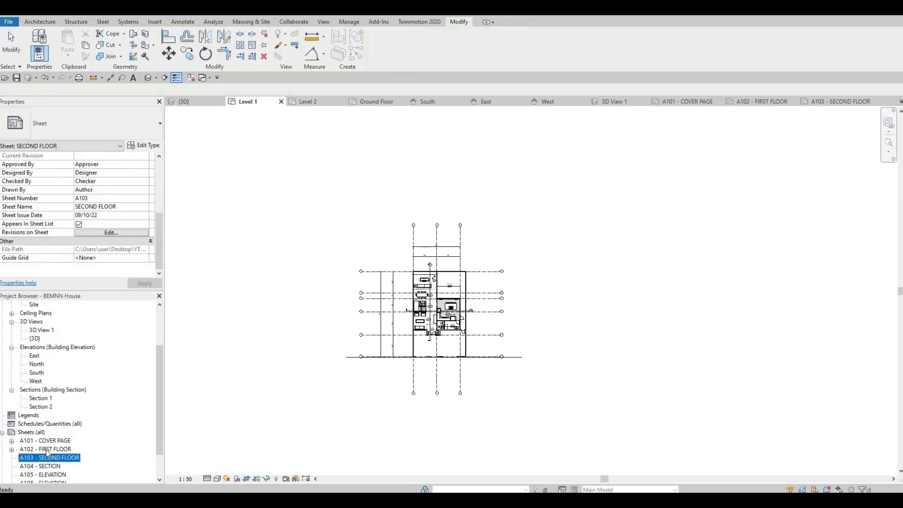
key(ctrl+Tab)
scroll(434, 231, up, 1)
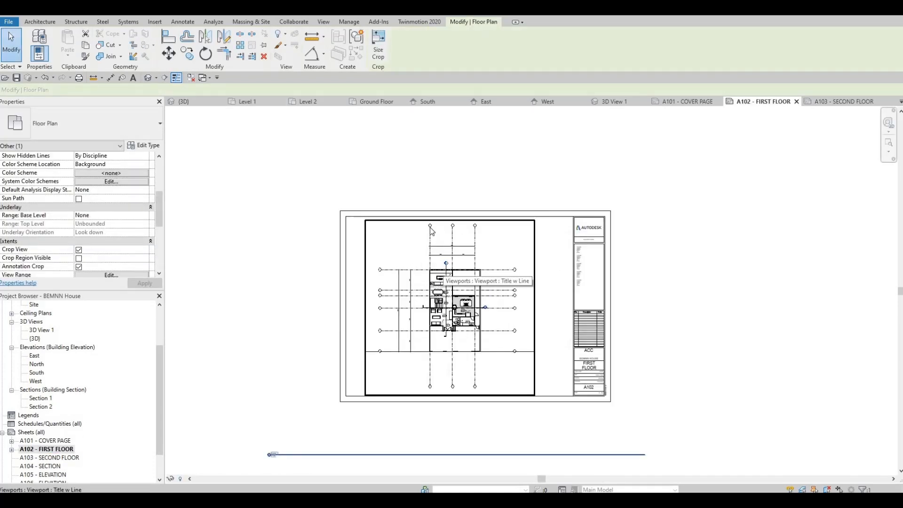
middle_drag(435, 242, 435, 239)
click(436, 240)
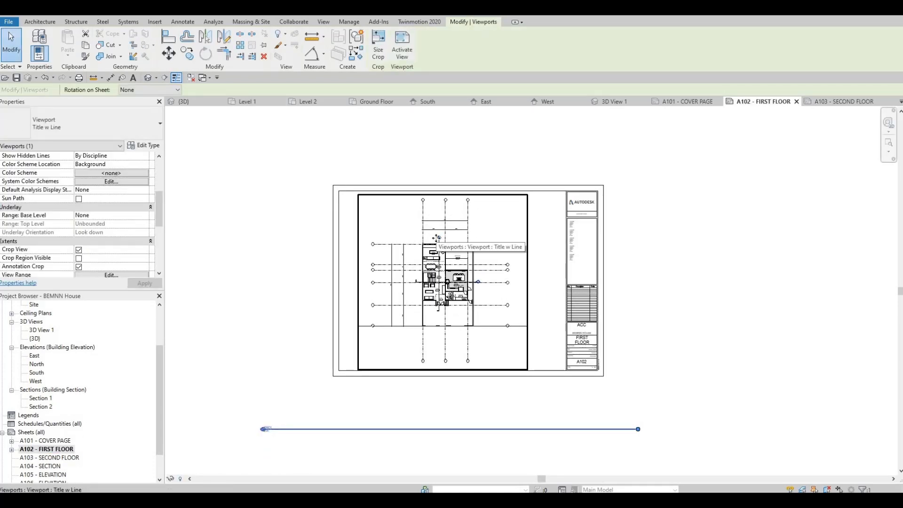
key(Up)
key(Up)
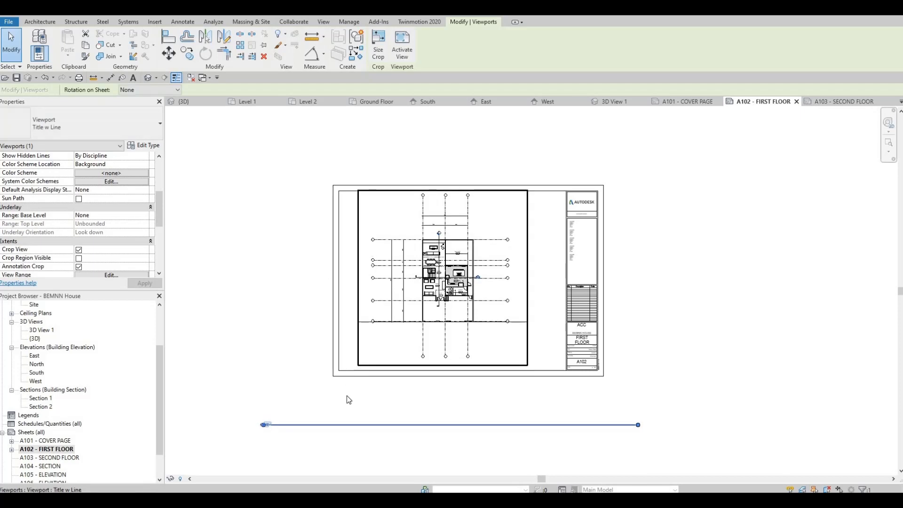
Step: Move the Level 1 view title up beneath the plan on the sheet and shorten its line to about the plan's width
key(Escape)
click(352, 424)
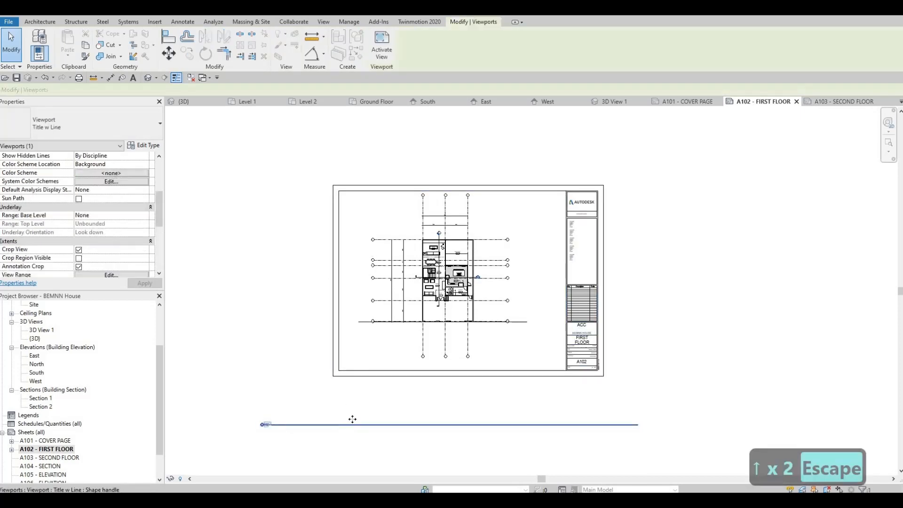
drag(430, 362, 460, 366)
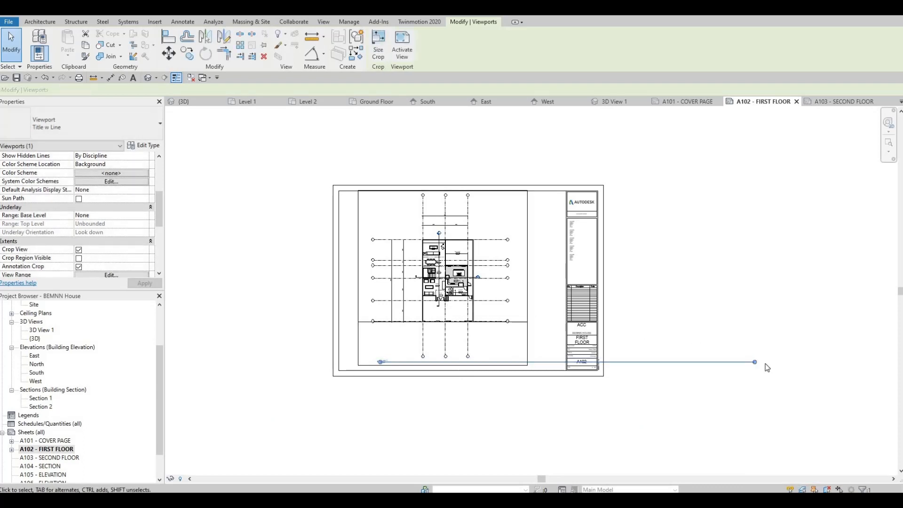
drag(755, 362, 508, 363)
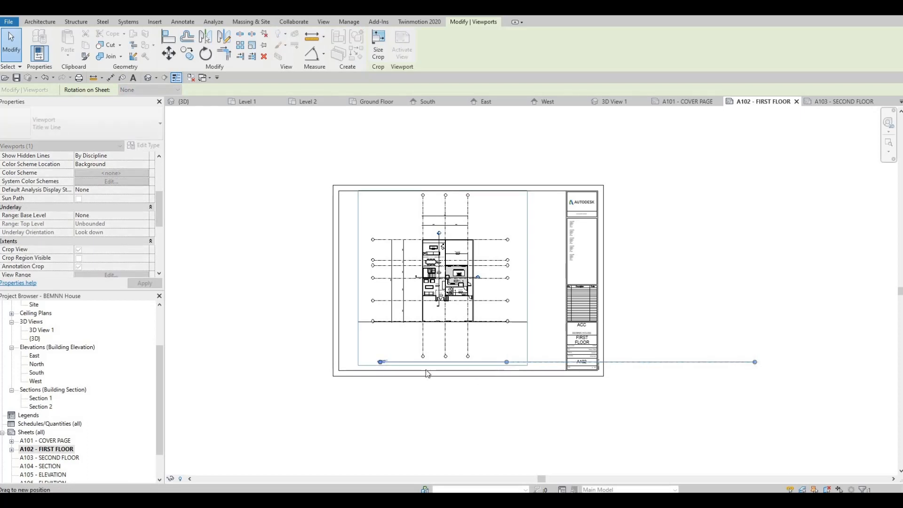
key(Escape)
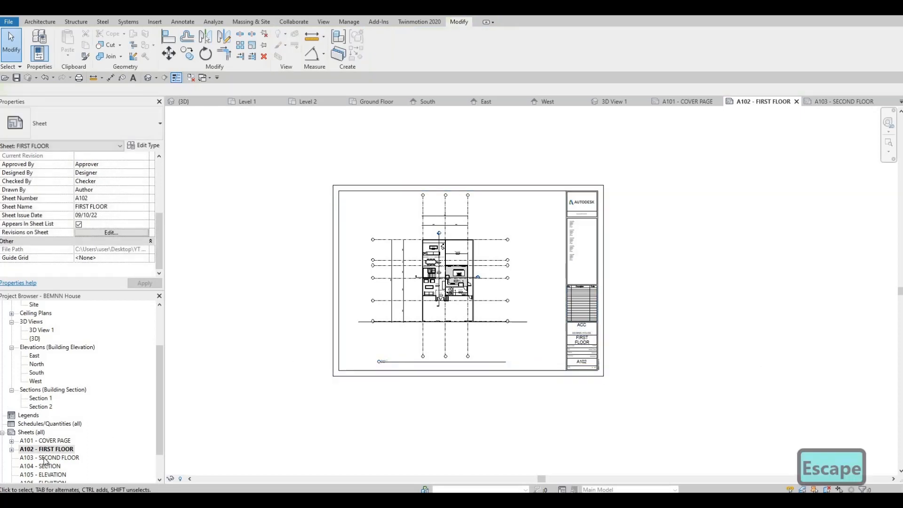
click(52, 457)
click(51, 458)
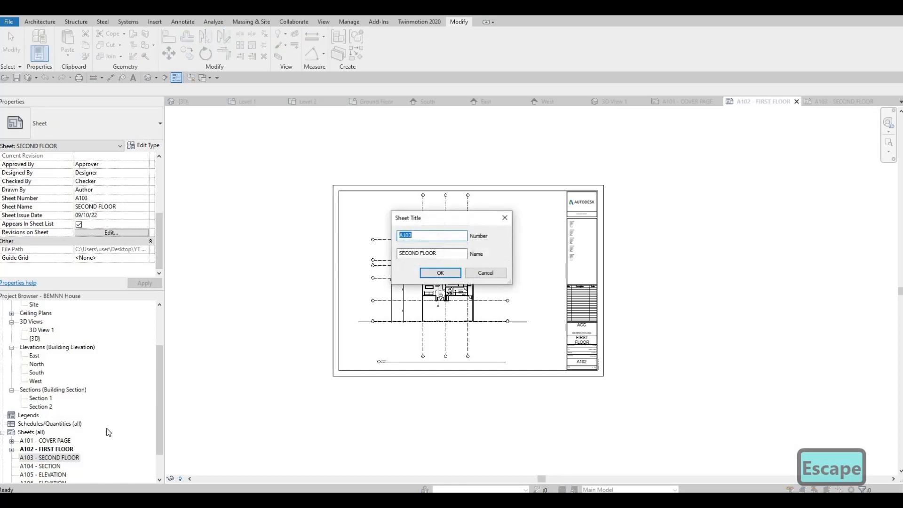
key(Escape)
Step: Open the A103 - SECOND FLOOR sheet and place the Level 2 floor plan inside its drawing area
double_click(59, 459)
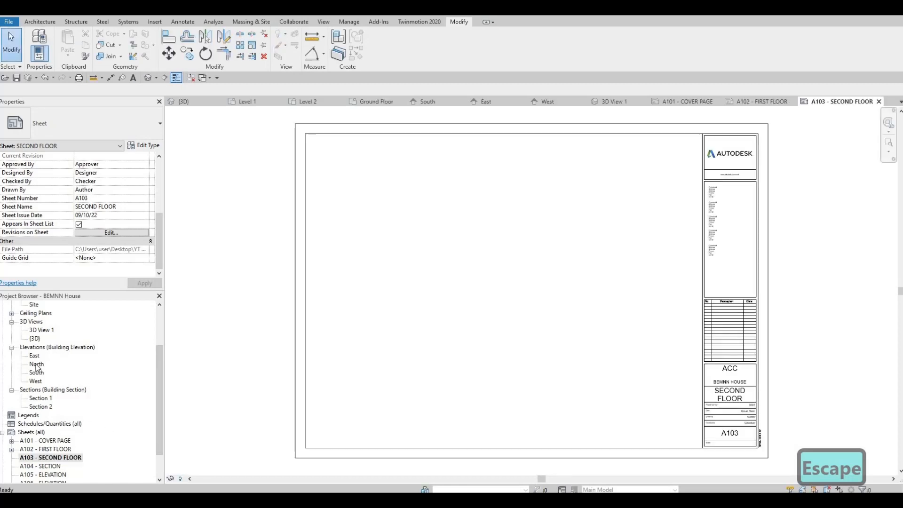
scroll(38, 362, up, 3)
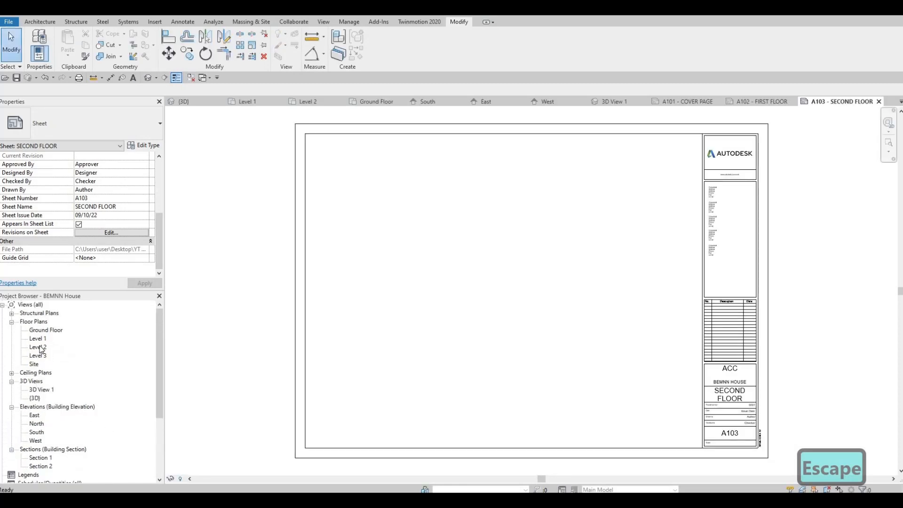
click(40, 348)
drag(55, 354, 515, 290)
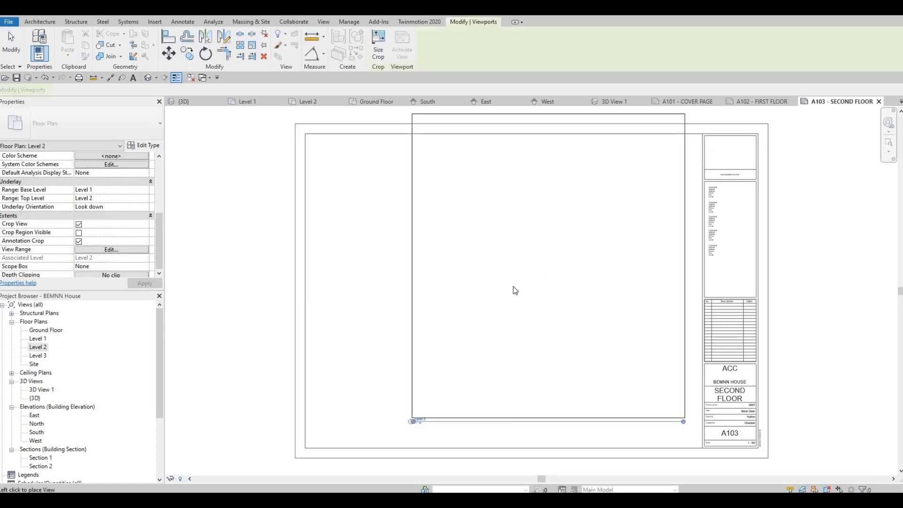
click(509, 290)
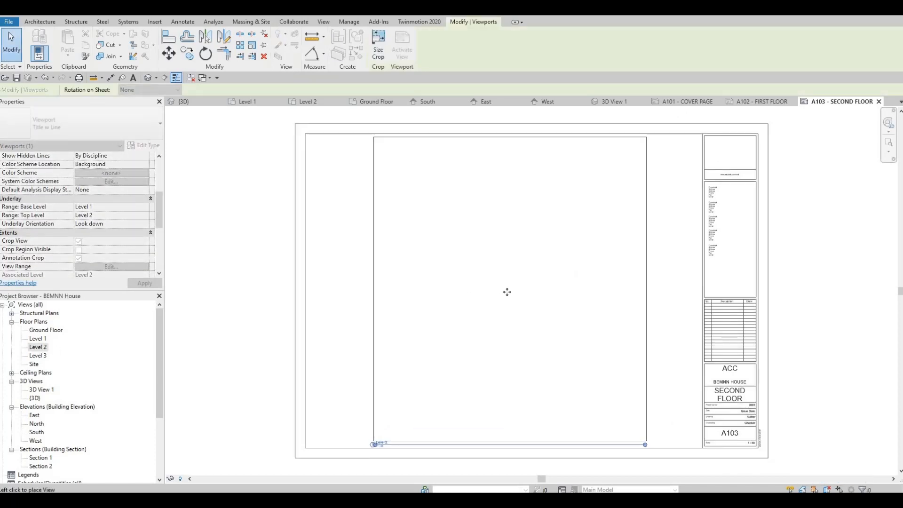
scroll(470, 339, down, 2)
key(Escape)
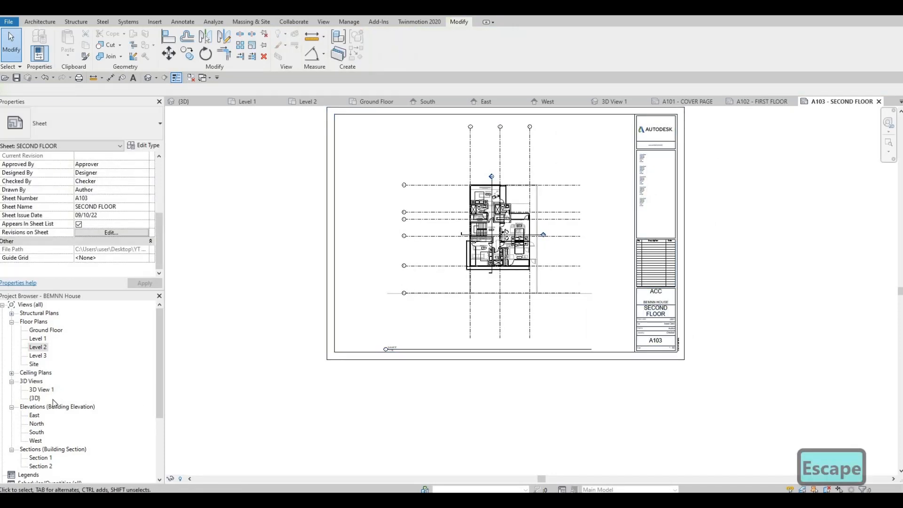
Step: Open the A104 - SECTION sheet and place Section 1 in the upper half of its drawing area
scroll(52, 399, down, 4)
double_click(46, 433)
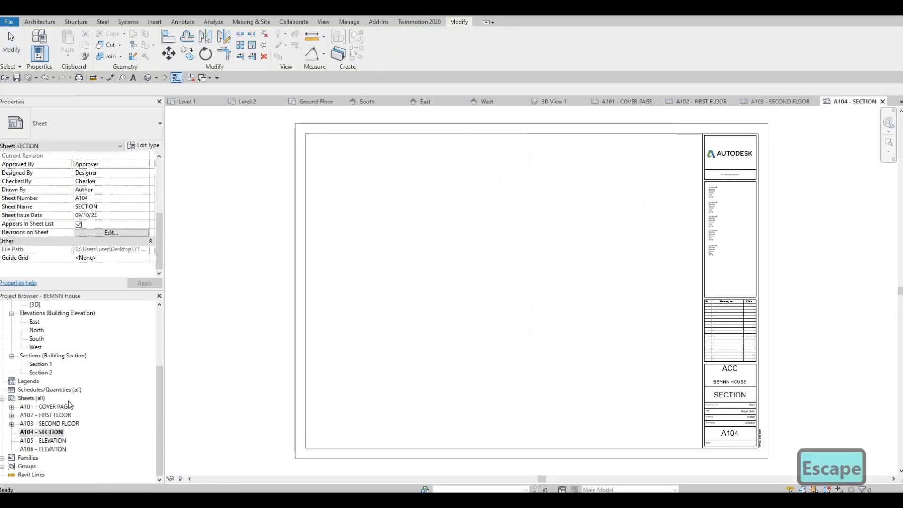
scroll(51, 414, up, 3)
scroll(50, 390, up, 1)
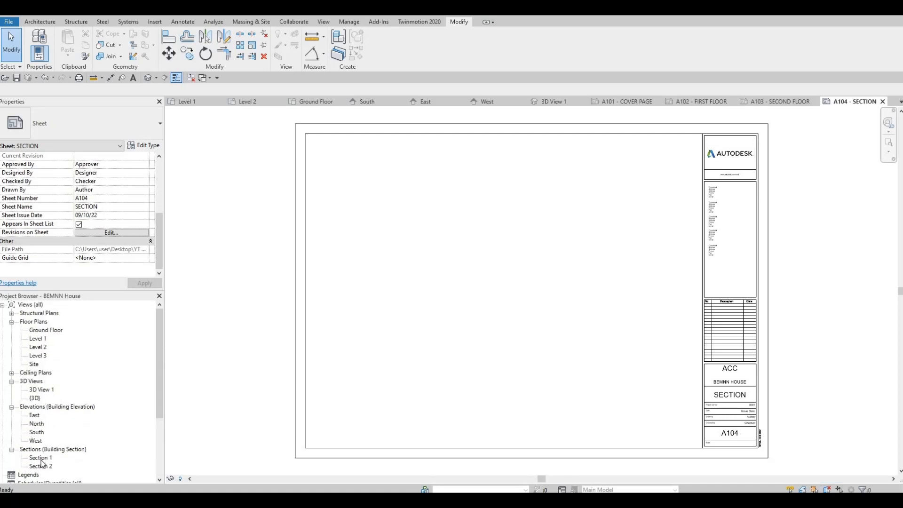
drag(41, 460, 388, 325)
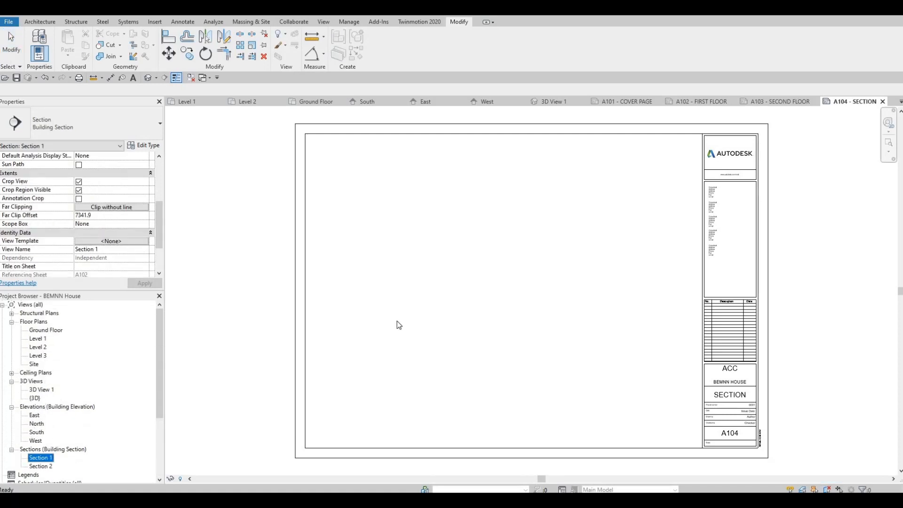
click(488, 214)
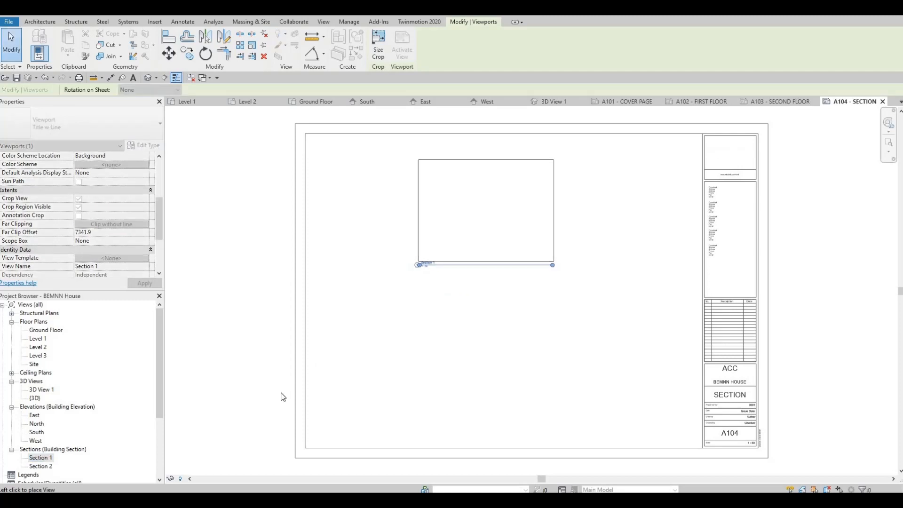
Step: Place Section 2 below Section 1 on the A104 - SECTION sheet
click(45, 466)
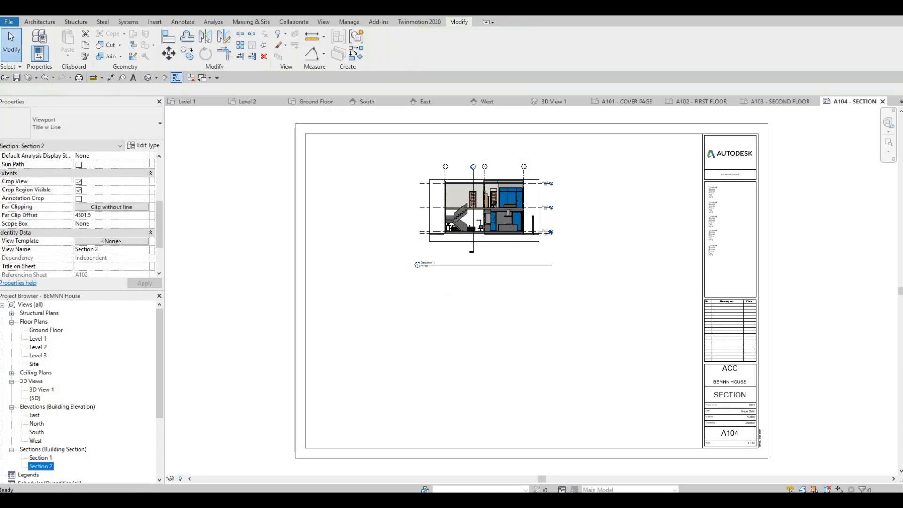
drag(488, 363, 497, 361)
click(487, 362)
middle_drag(526, 354, 523, 286)
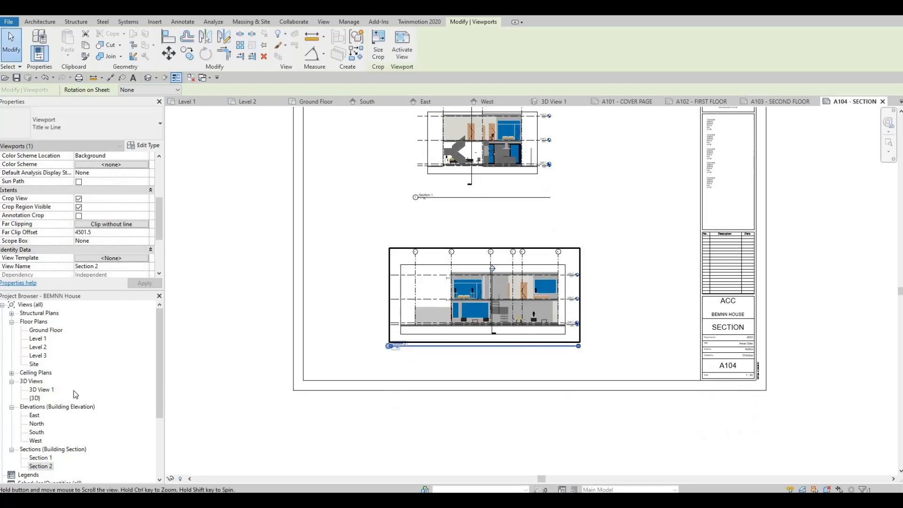
key(Escape)
Step: Open the A105 - ELEVATION sheet and place the East elevation in the upper half of its drawing area
scroll(37, 459, down, 2)
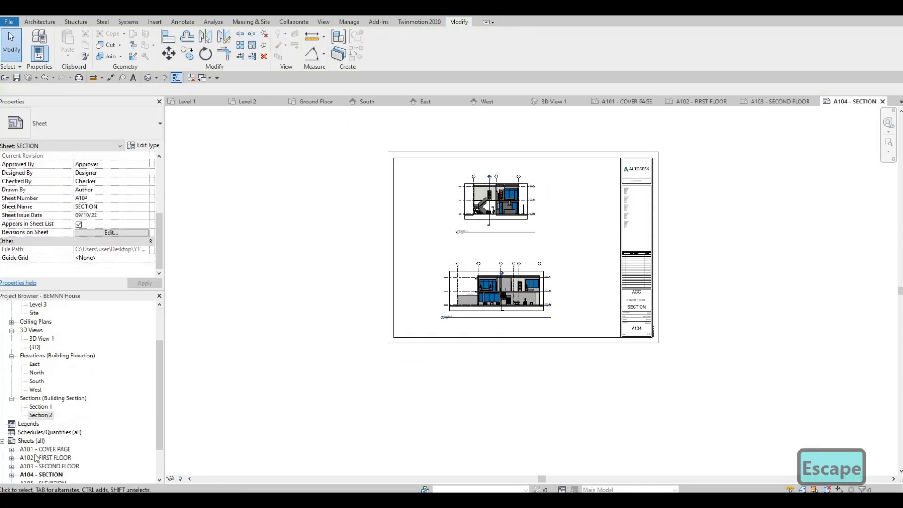
scroll(36, 458, down, 1)
double_click(38, 458)
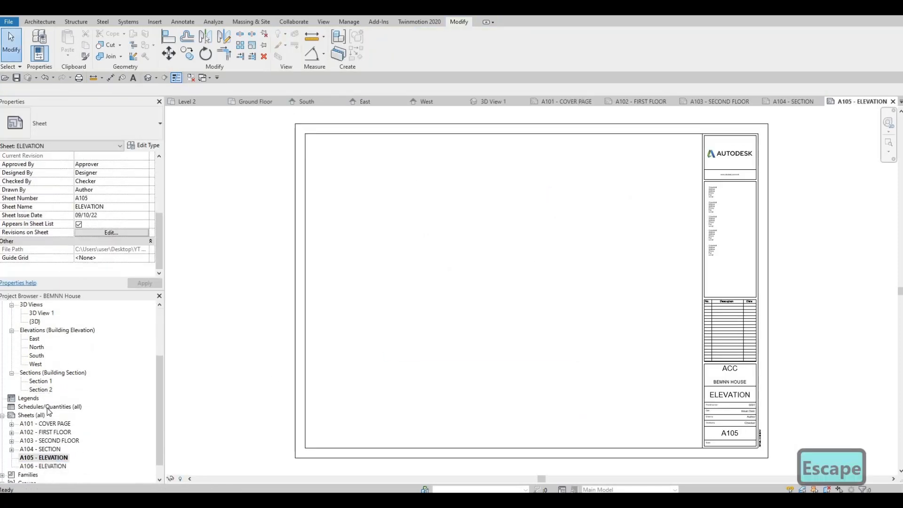
scroll(38, 390, up, 1)
click(36, 373)
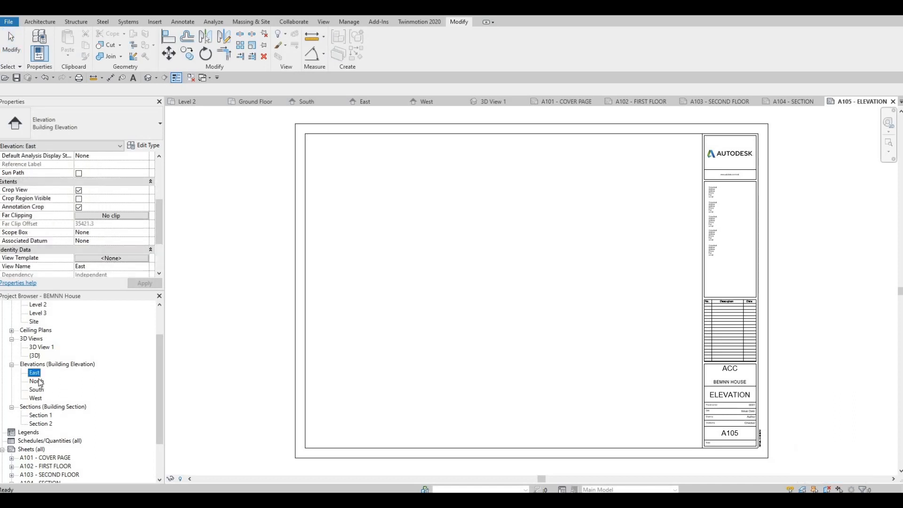
drag(393, 299, 507, 216)
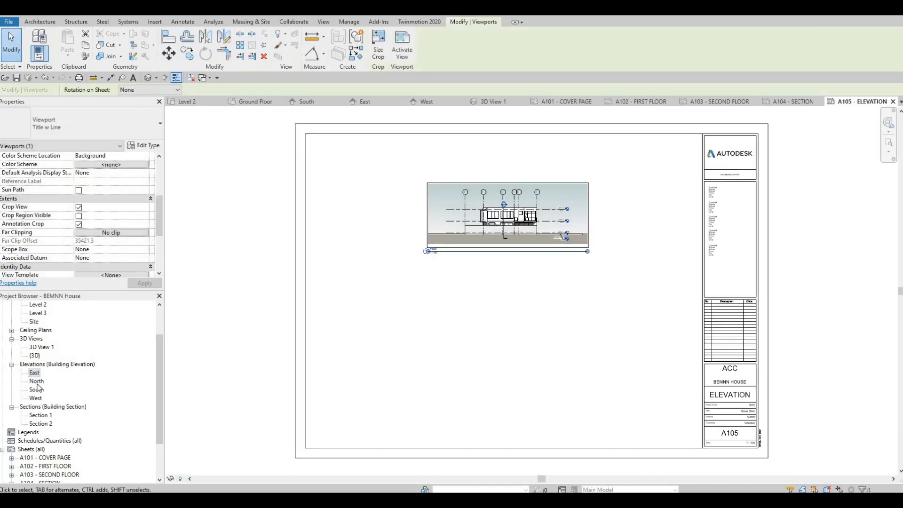
Step: Place the North elevation below the East elevation on the A105 - ELEVATION sheet
drag(36, 381, 476, 329)
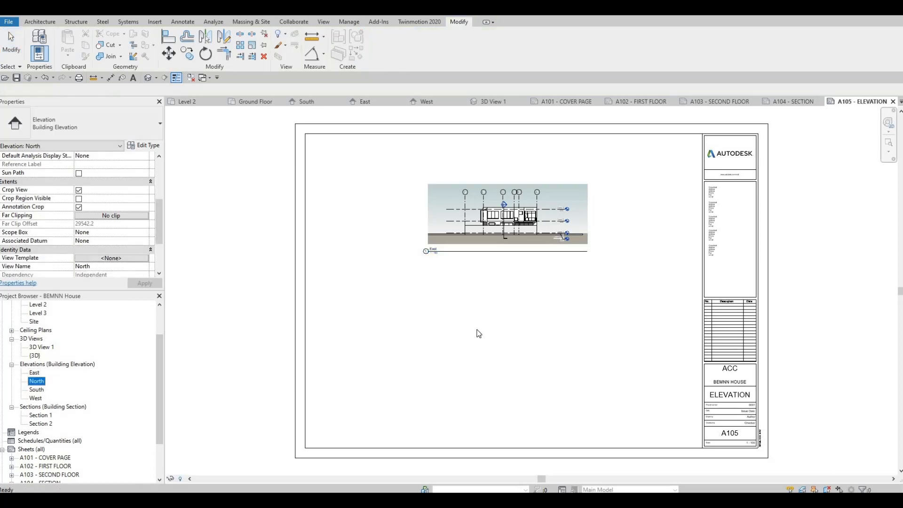
click(511, 327)
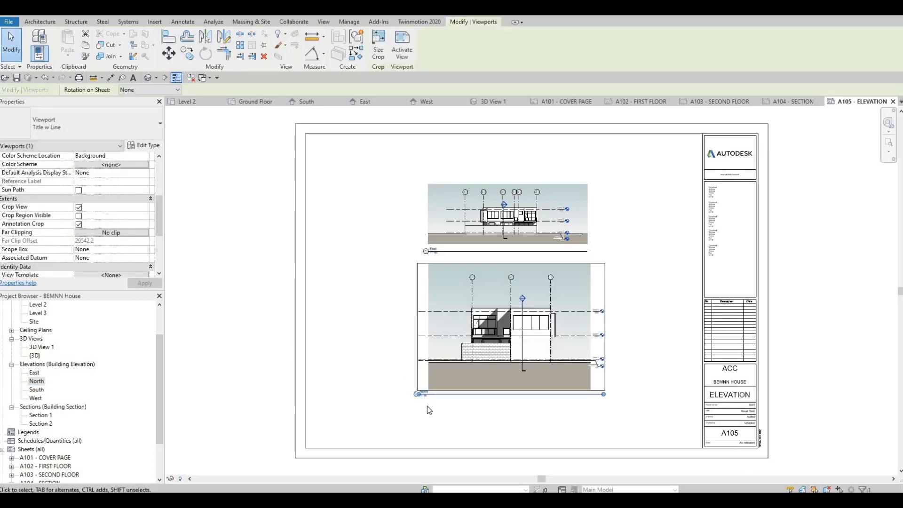
scroll(426, 407, up, 4)
scroll(426, 406, down, 4)
key(Escape)
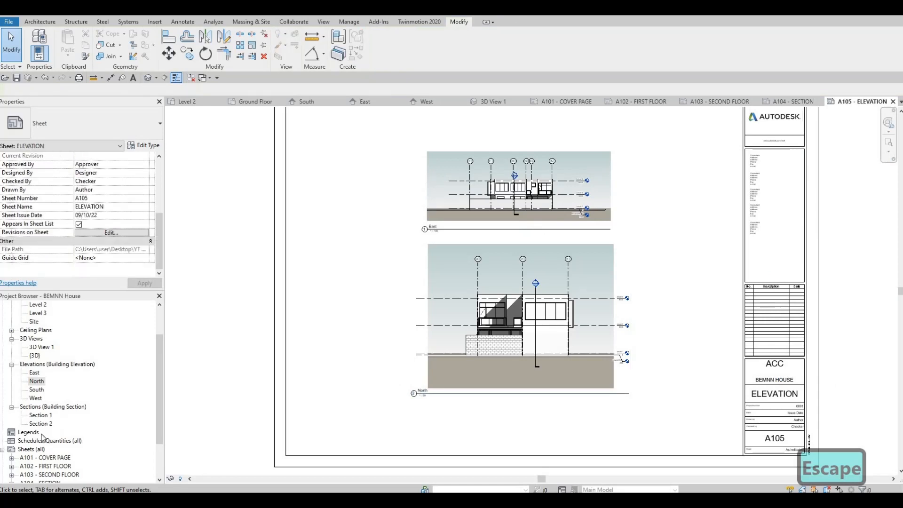
Step: Open the A106 - ELEVATION sheet and place the South elevation in the upper half of its drawing area
scroll(37, 457, down, 1)
scroll(39, 460, down, 1)
double_click(37, 455)
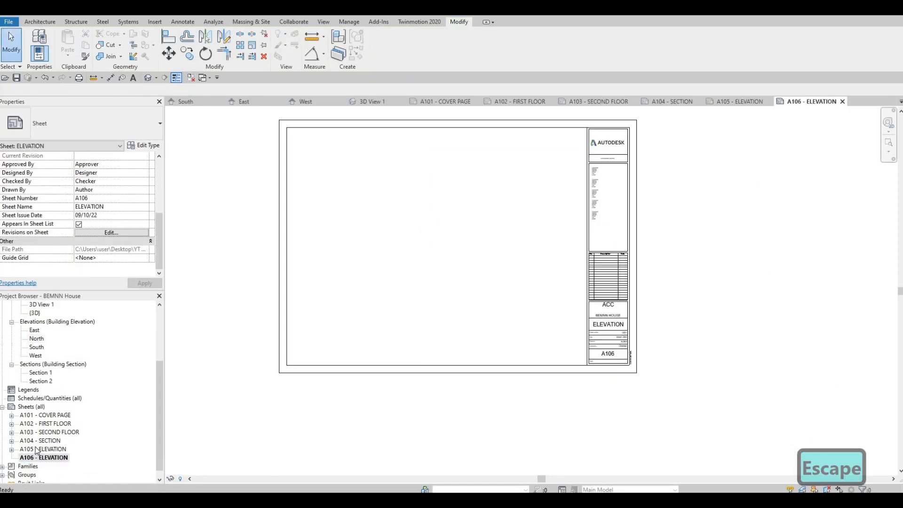
scroll(36, 450, up, 3)
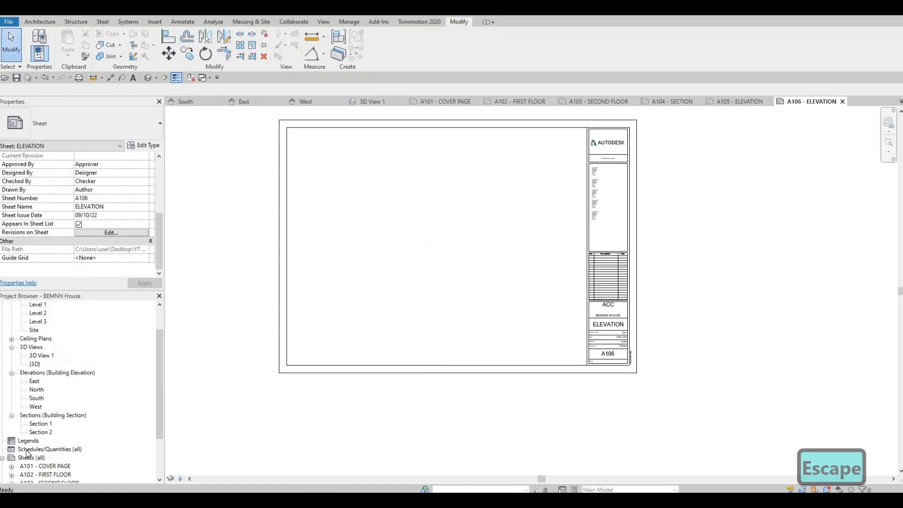
scroll(31, 389, up, 1)
scroll(39, 414, down, 1)
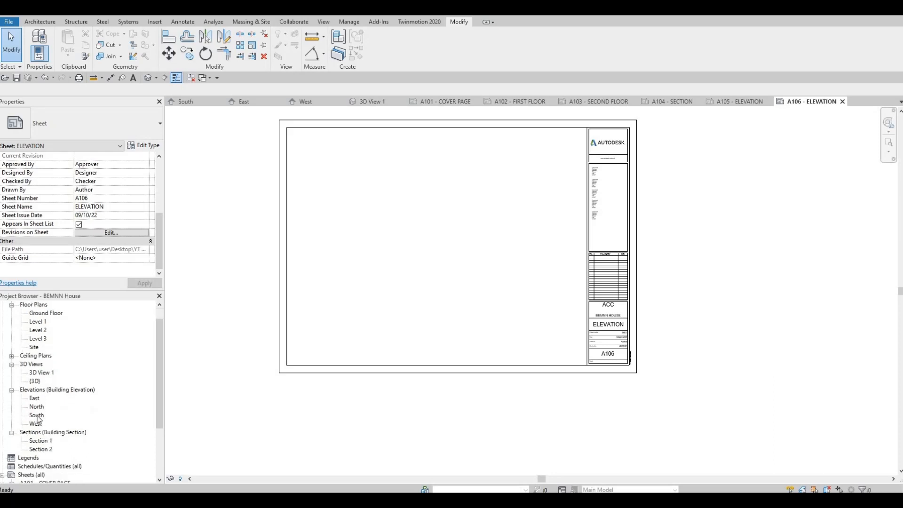
drag(36, 415, 410, 197)
click(410, 197)
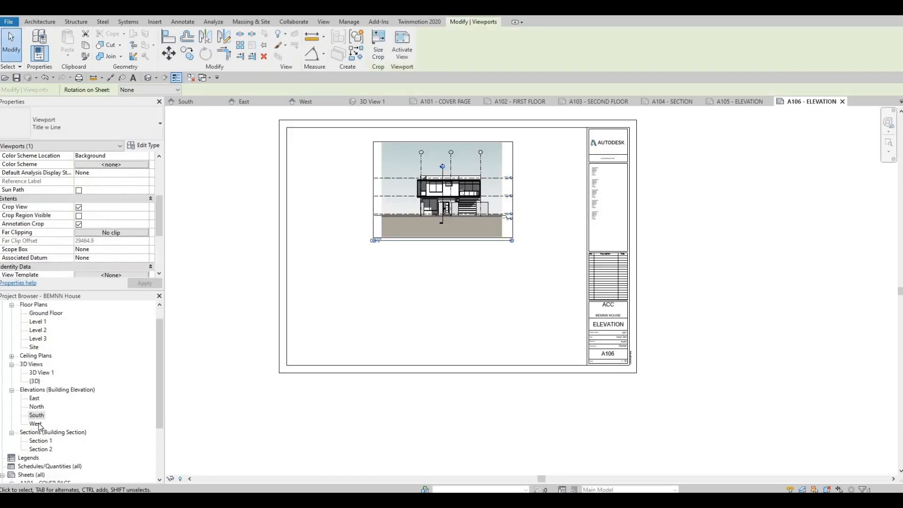
Step: Place the West elevation below the South elevation on the A106 - ELEVATION sheet
drag(35, 423, 434, 308)
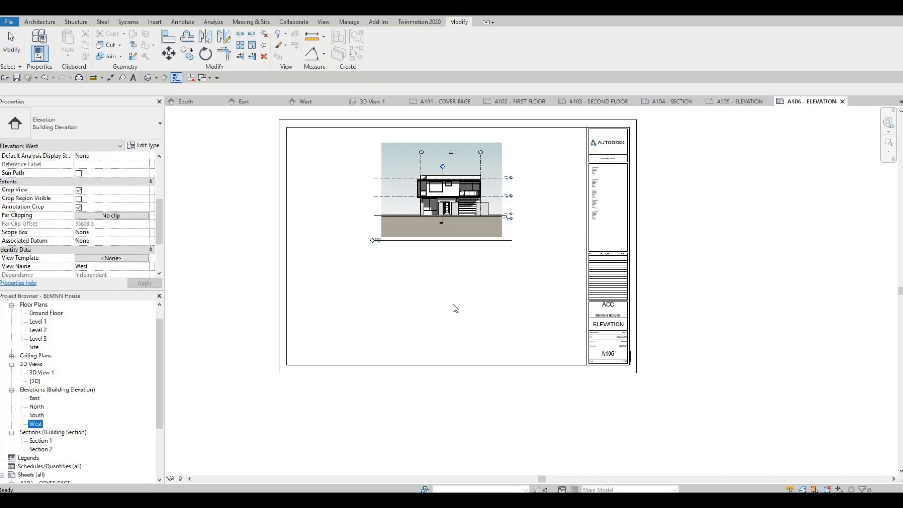
click(425, 312)
key(Escape)
key(Escape)
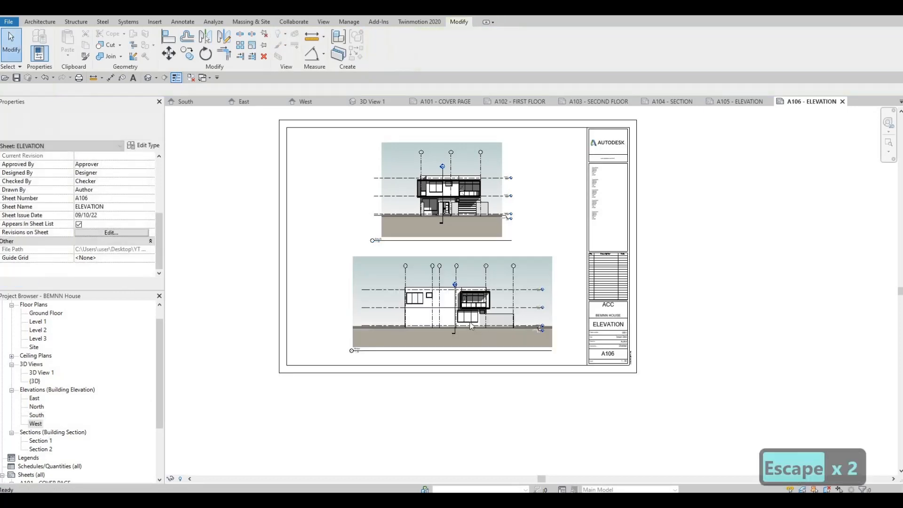
scroll(570, 331, down, 2)
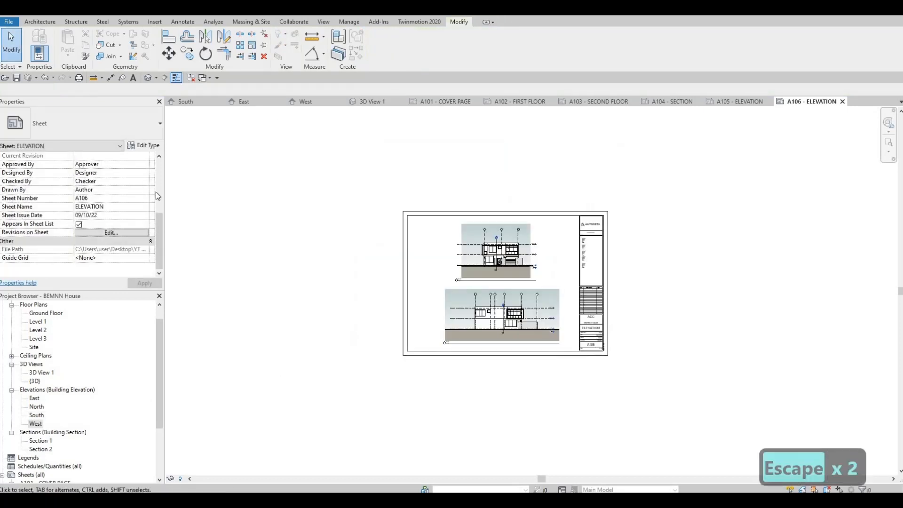
Step: Save the project and set up a print job of selected views/sheets combined into a single file
click(16, 78)
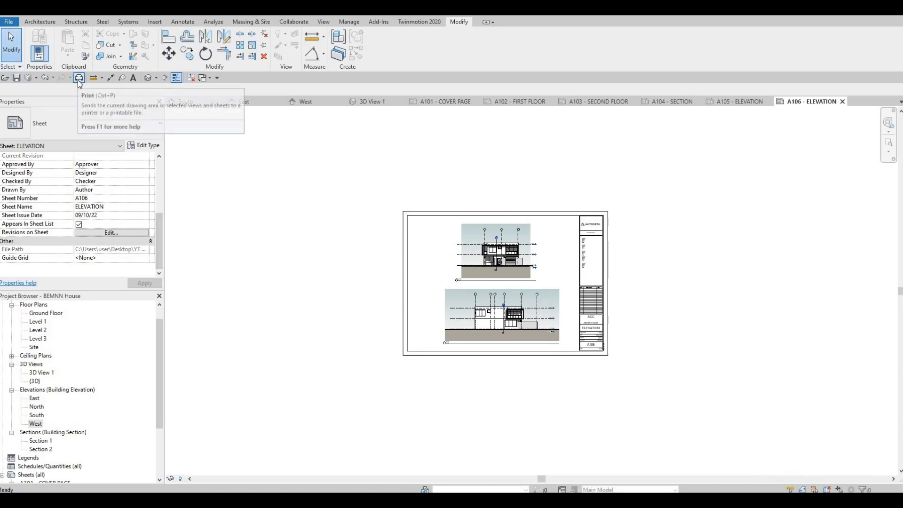
click(79, 78)
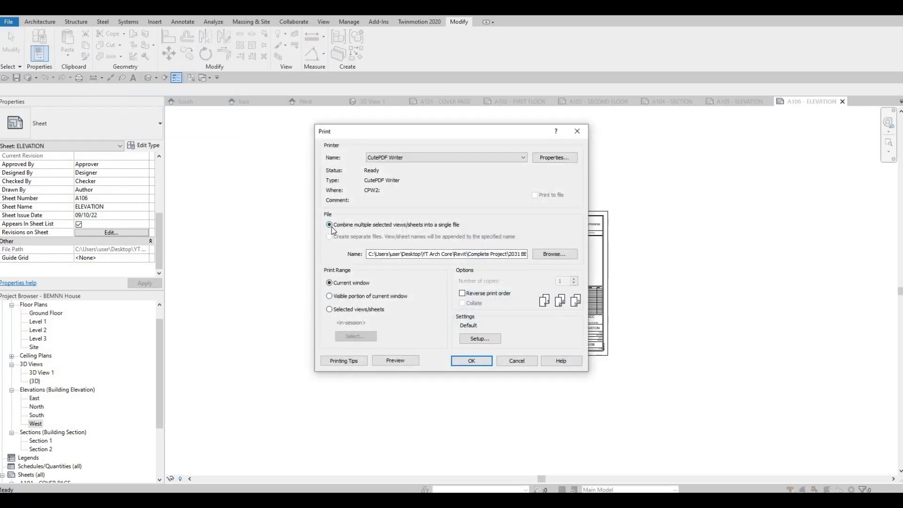
click(329, 310)
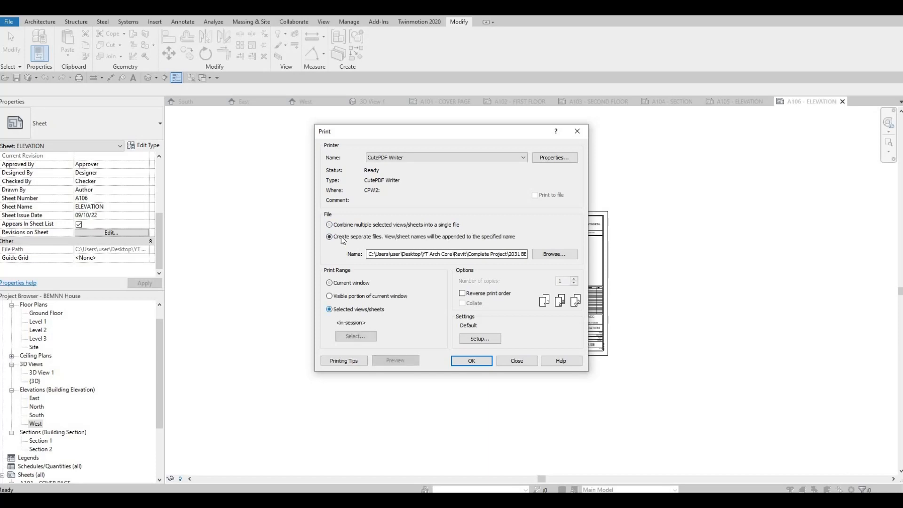
click(329, 236)
click(330, 224)
Step: Limit the print selection to sheets only, include all sheets A101 to A106, and decline saving the selection for future sessions
click(359, 338)
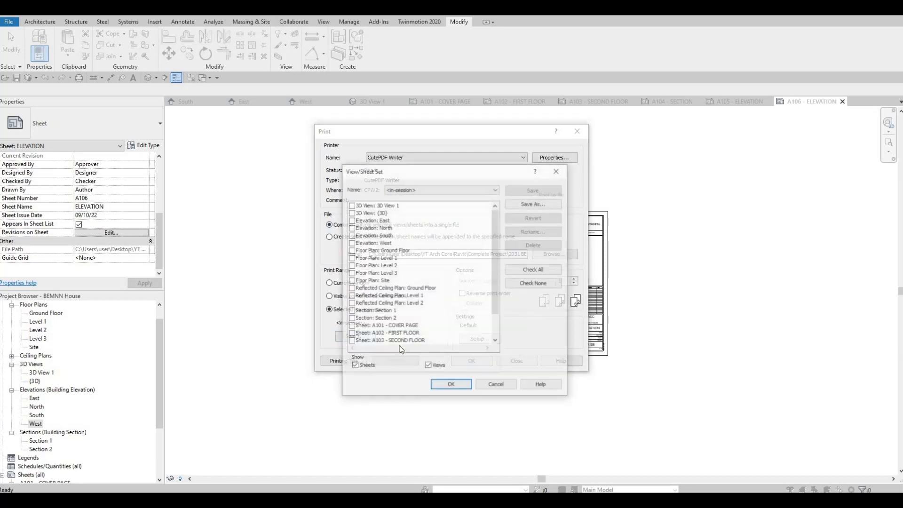
click(428, 366)
click(534, 270)
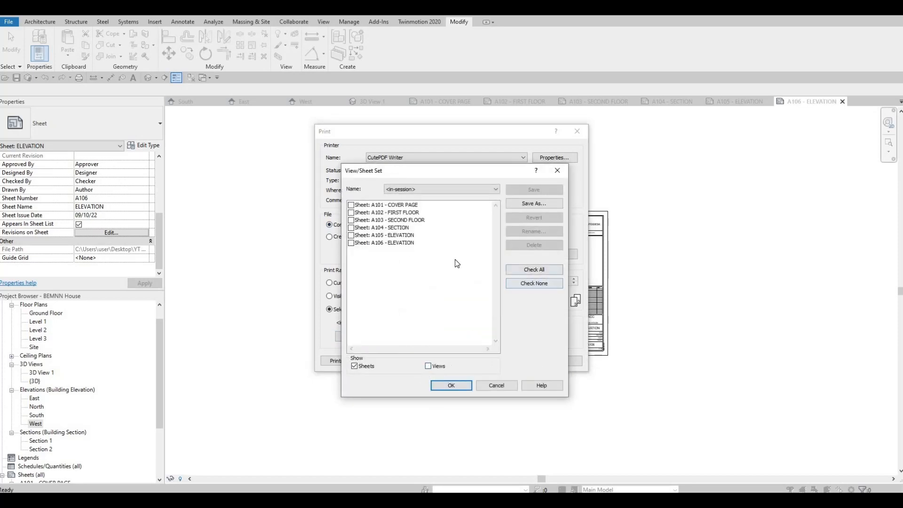
click(460, 389)
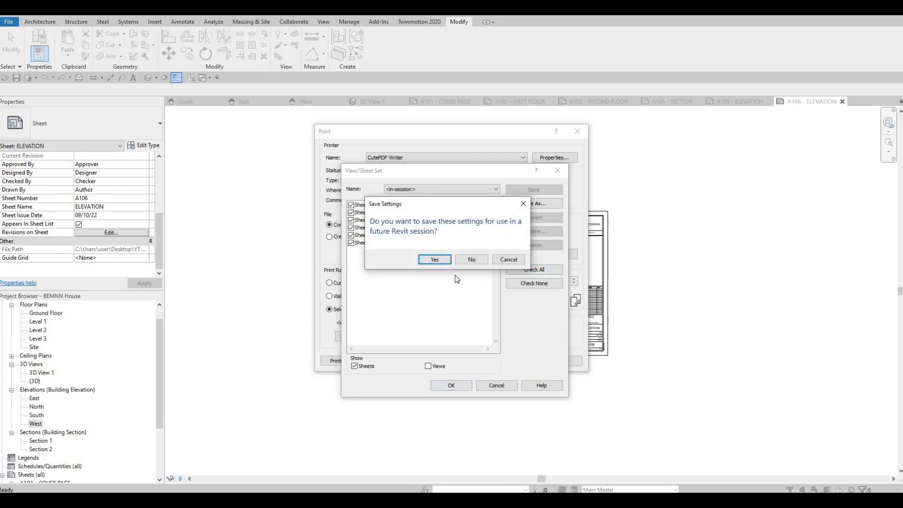
click(471, 259)
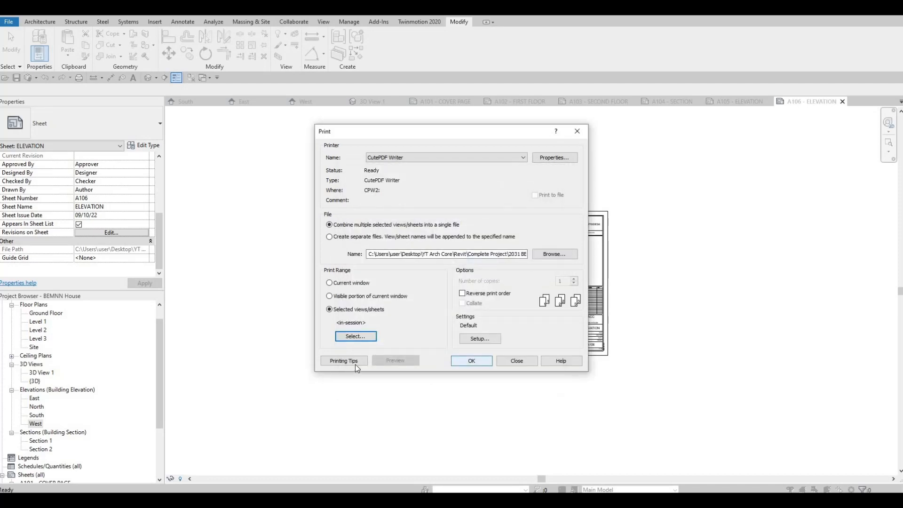
Step: Print the selected sheets with CutePDF Writer and save the PDF as BEMNN House in the Reference folder
click(479, 364)
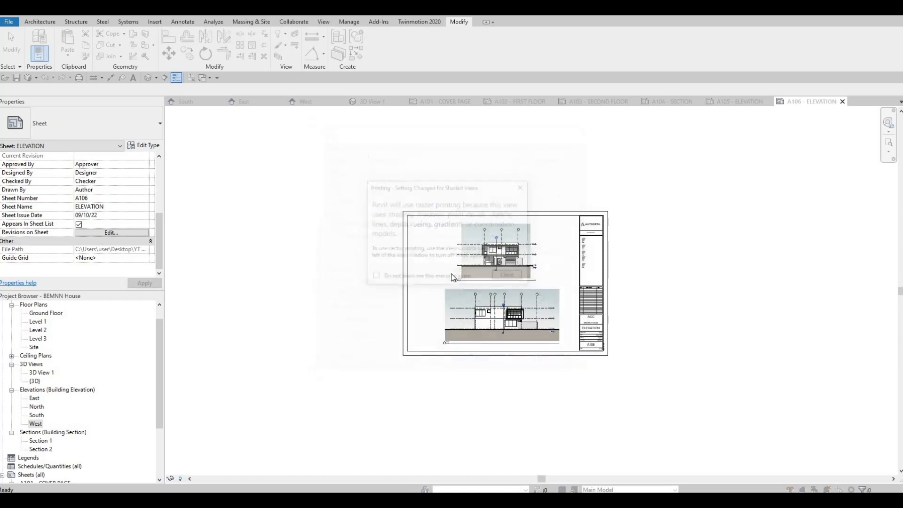
click(516, 278)
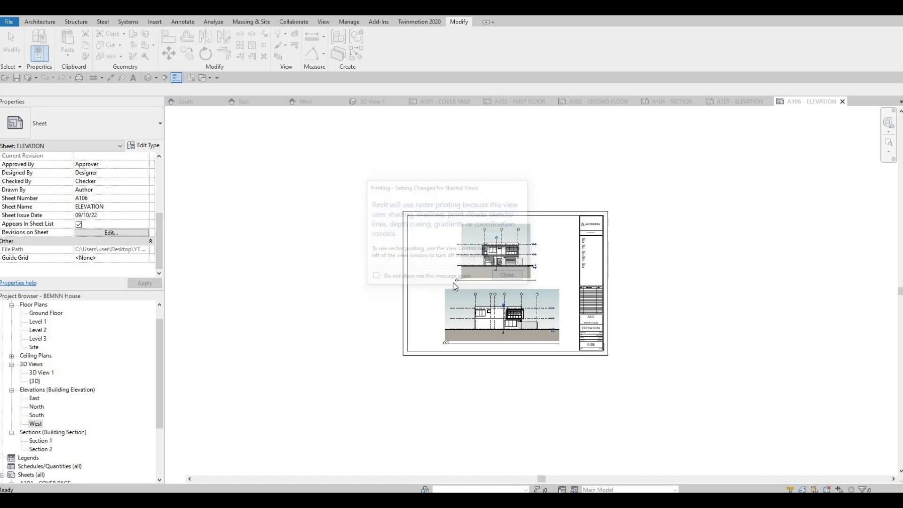
key(F1)
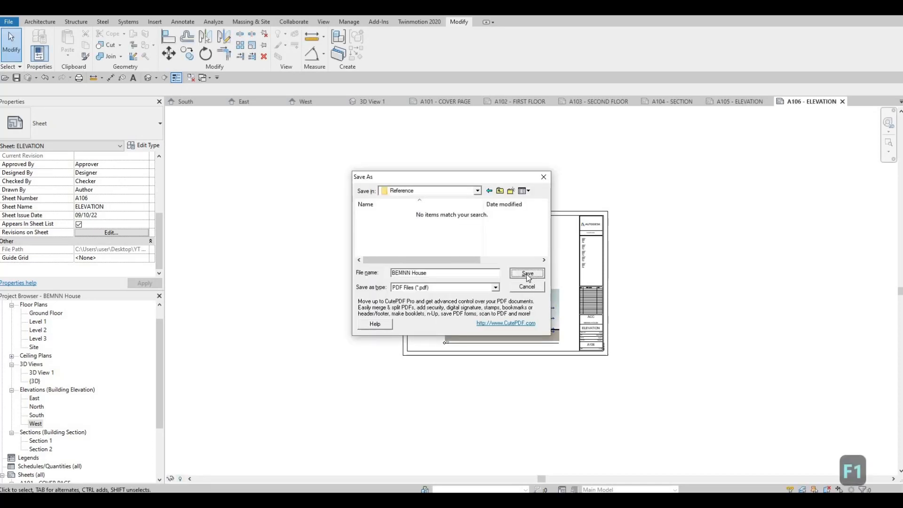
click(527, 273)
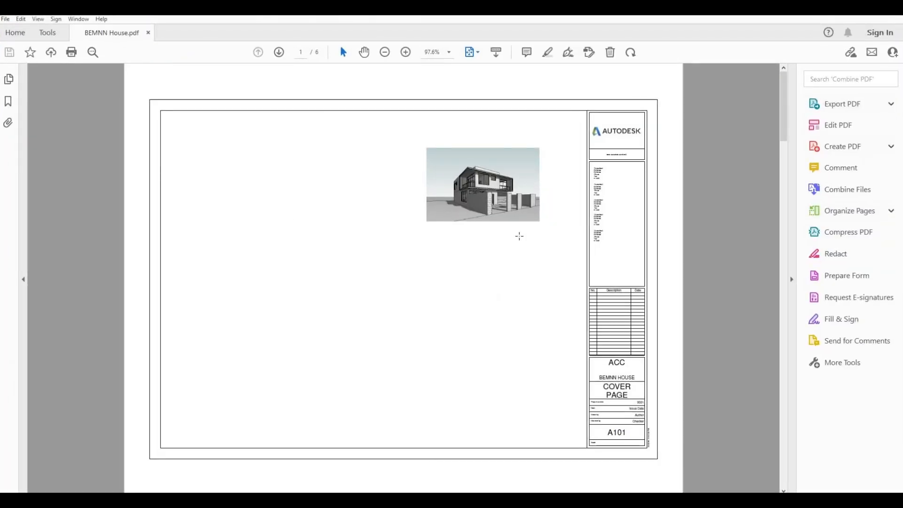
Step: Review the printed sheets page by page in BEMNN House.pdf in Adobe Acrobat, from the cover page through the plans, sections and elevations
scroll(519, 236, down, 1)
scroll(519, 236, down, 1)
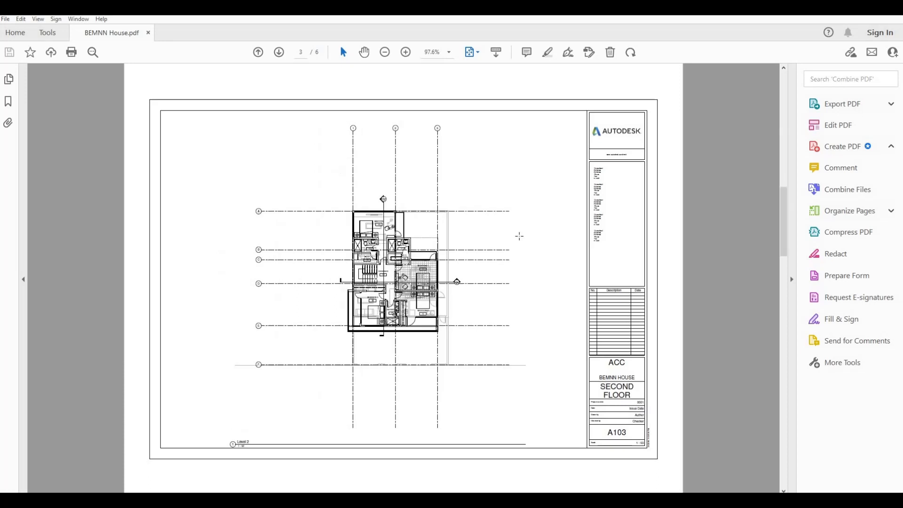
scroll(519, 236, down, 1)
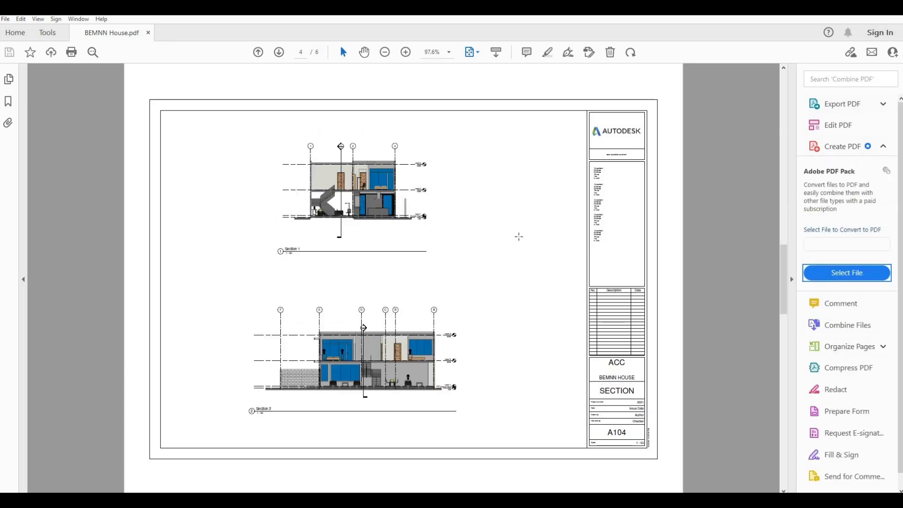
scroll(519, 236, down, 1)
scroll(518, 236, down, 1)
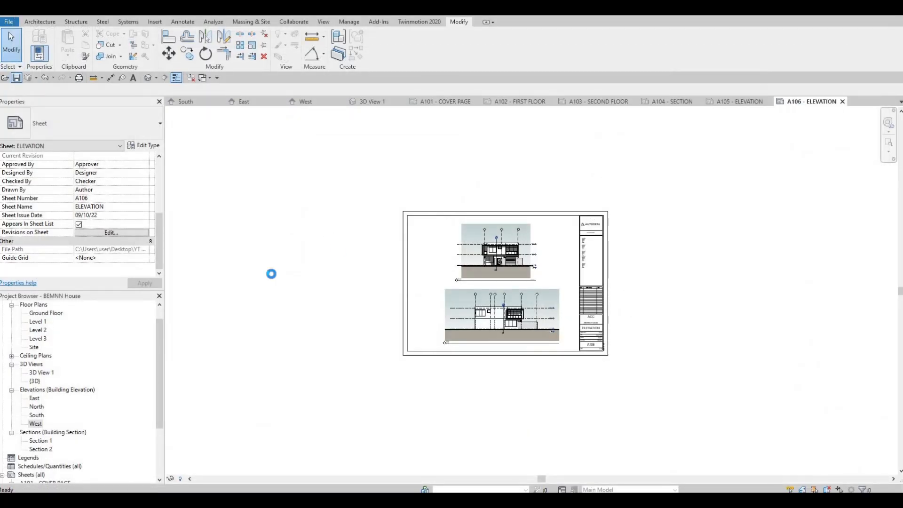
Step: Return to Revit, open the default 3D view of the house and close the inactive views
click(148, 78)
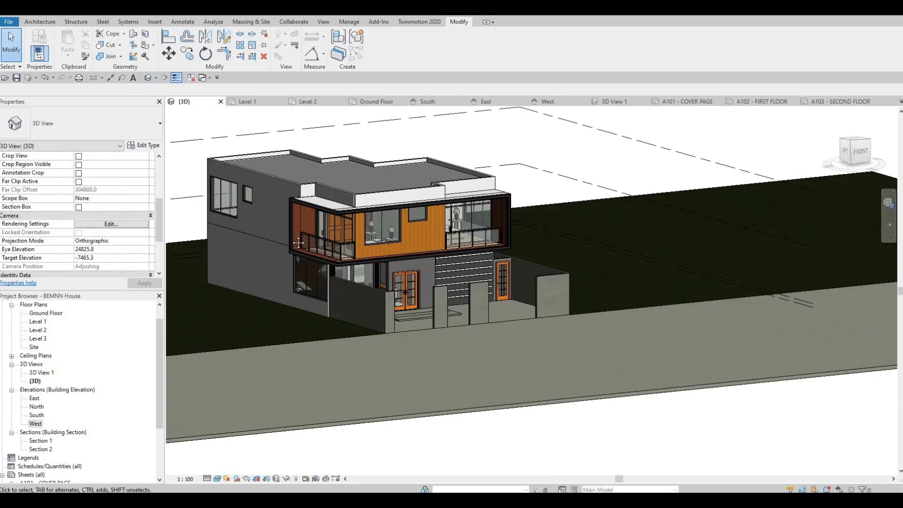
click(190, 79)
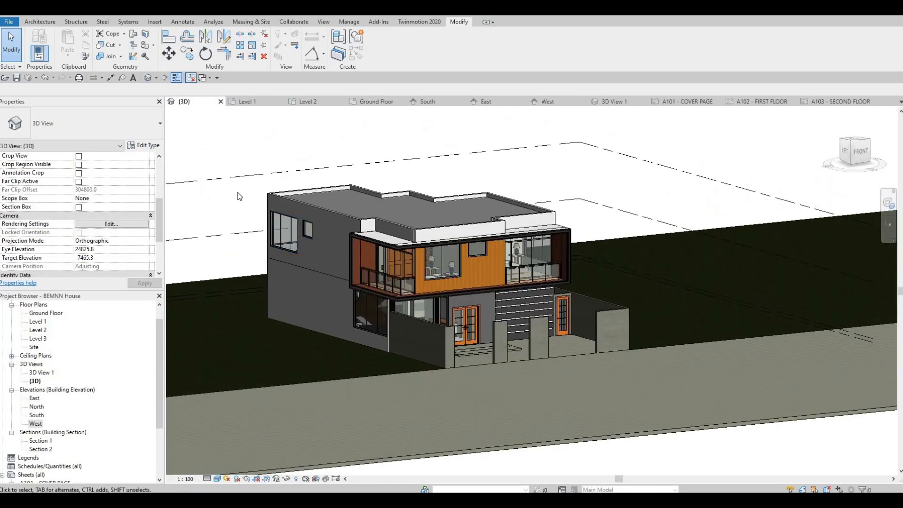